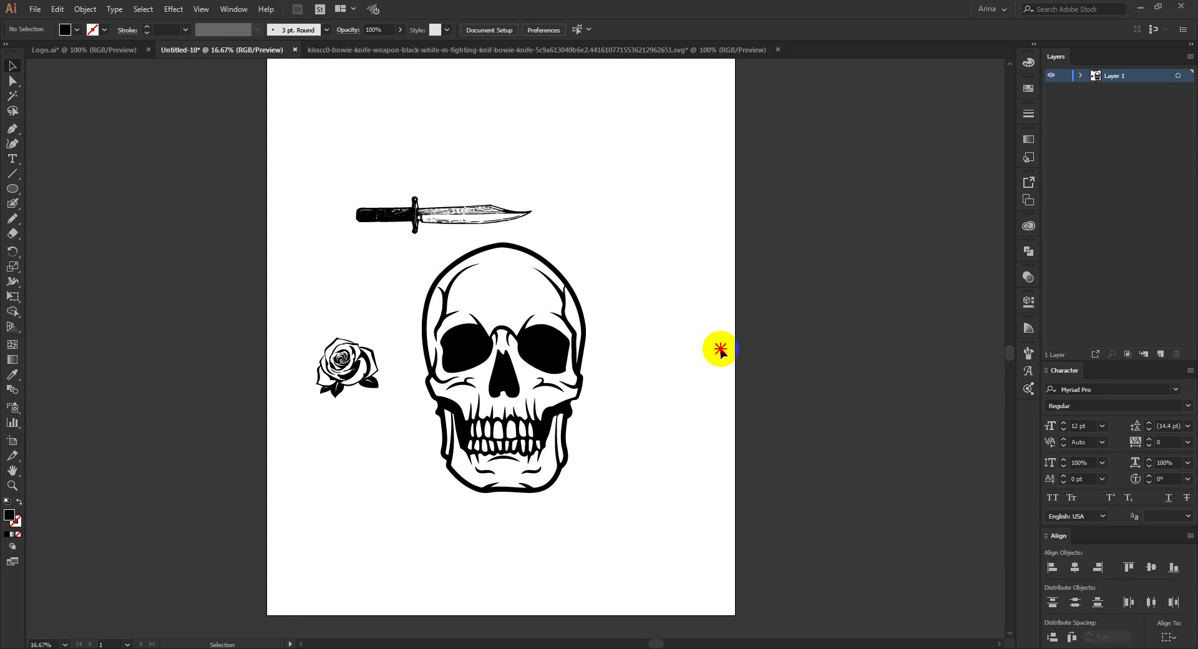
drag(305, 145, 675, 485)
drag(659, 541, 671, 593)
click(675, 563)
click(290, 122)
click(660, 553)
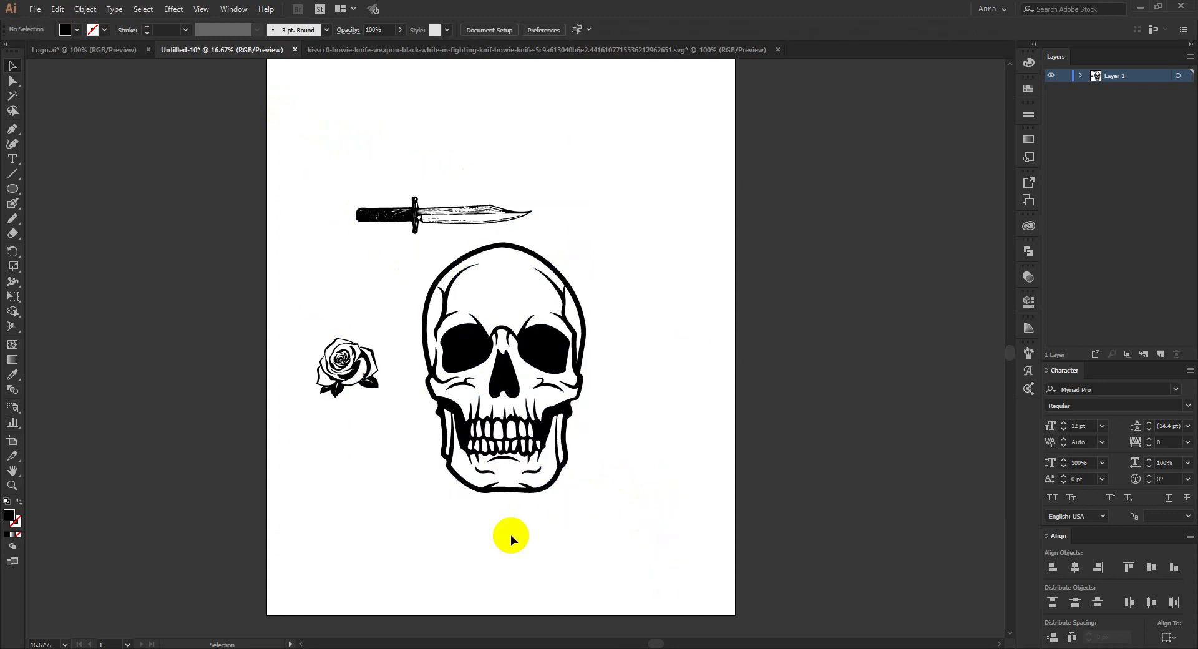
Step: Switch to the browser, review the download pages of the skull, rose and Bowie knife clipart, and return to the Illustrator document
key(alt+Tab)
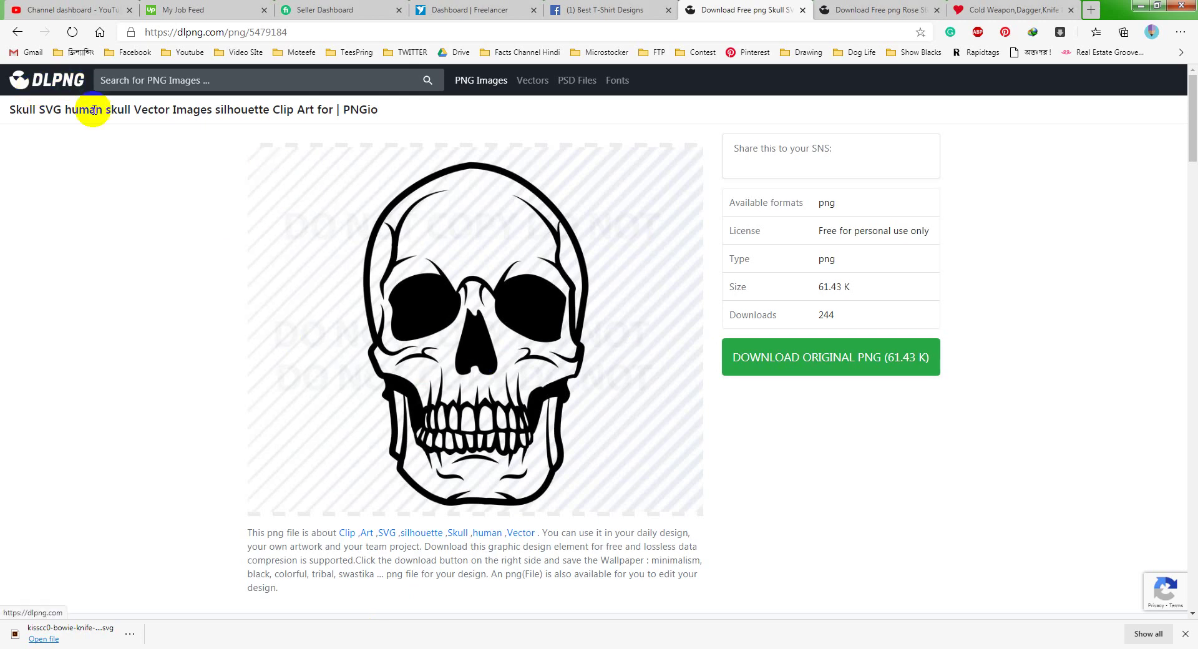
scroll(487, 294, down, 10)
scroll(487, 303, down, 4)
scroll(483, 299, up, 15)
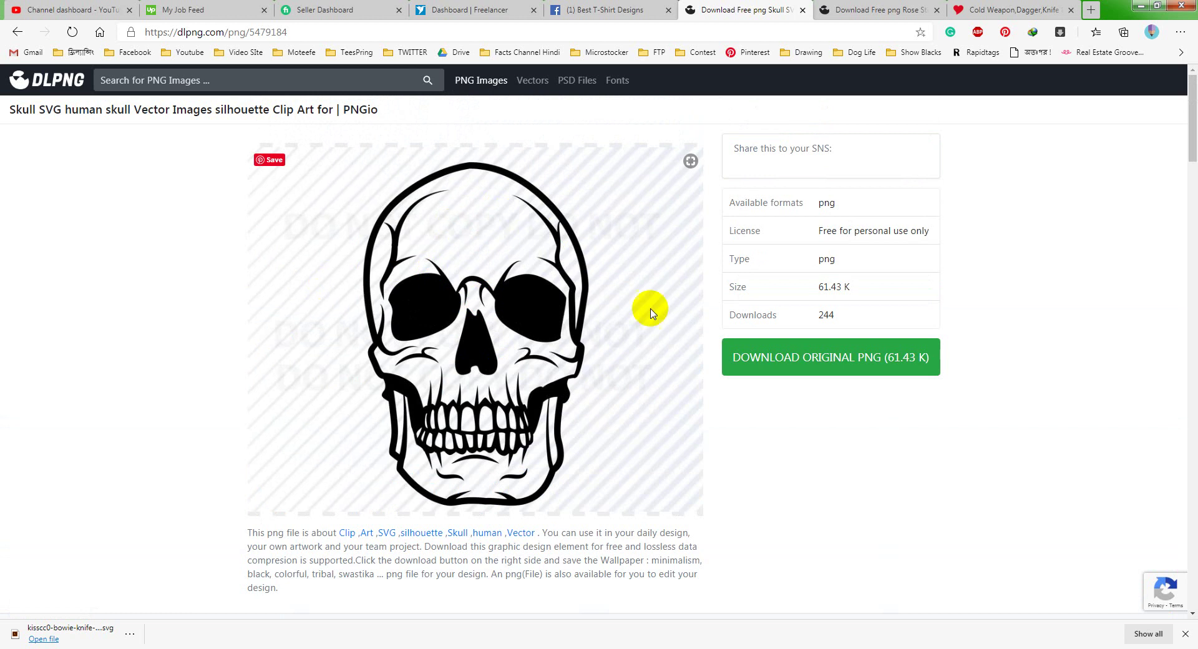
click(867, 9)
click(1006, 7)
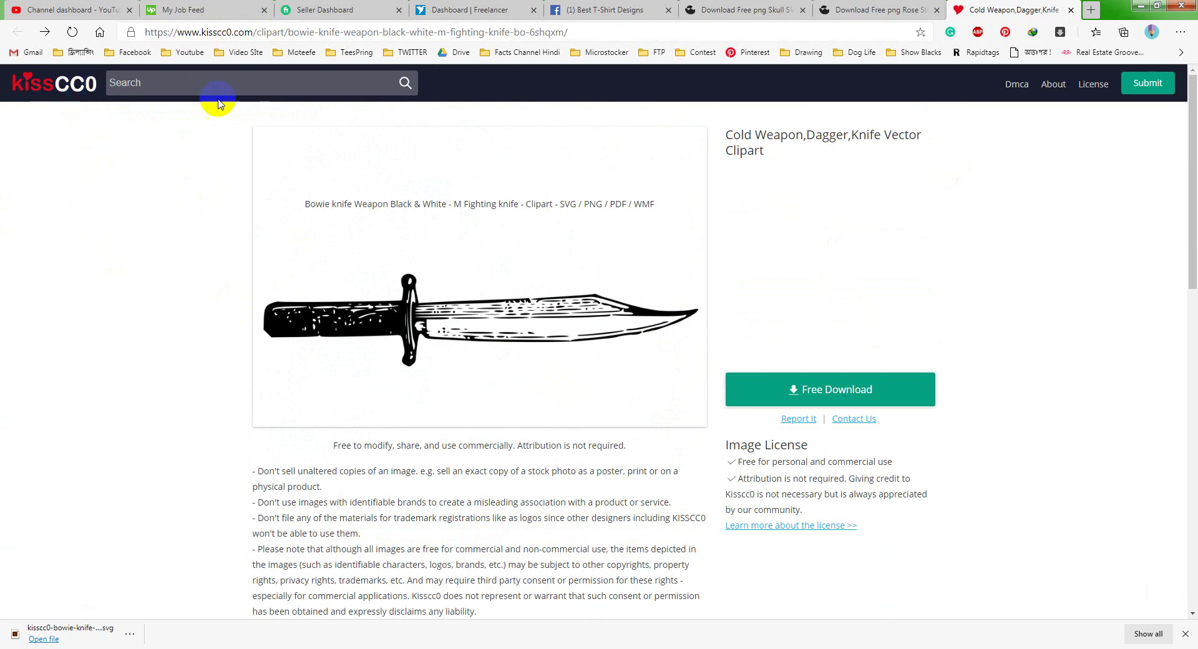
scroll(477, 355, down, 6)
scroll(437, 365, down, 3)
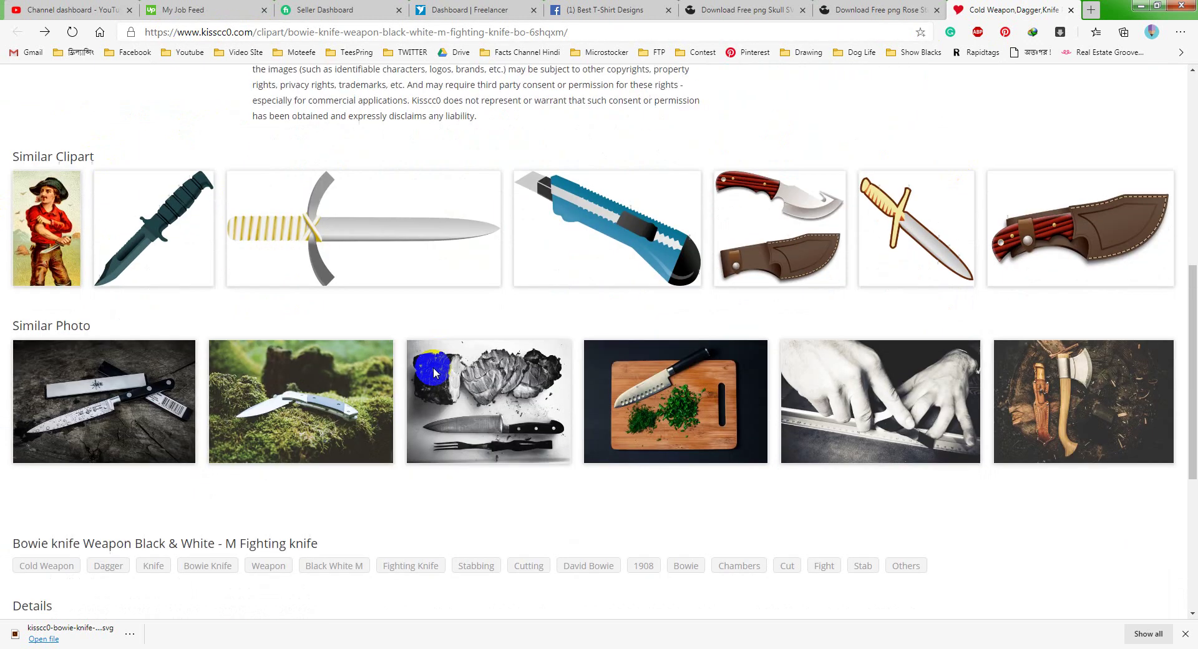
scroll(433, 372, up, 1)
scroll(462, 349, up, 5)
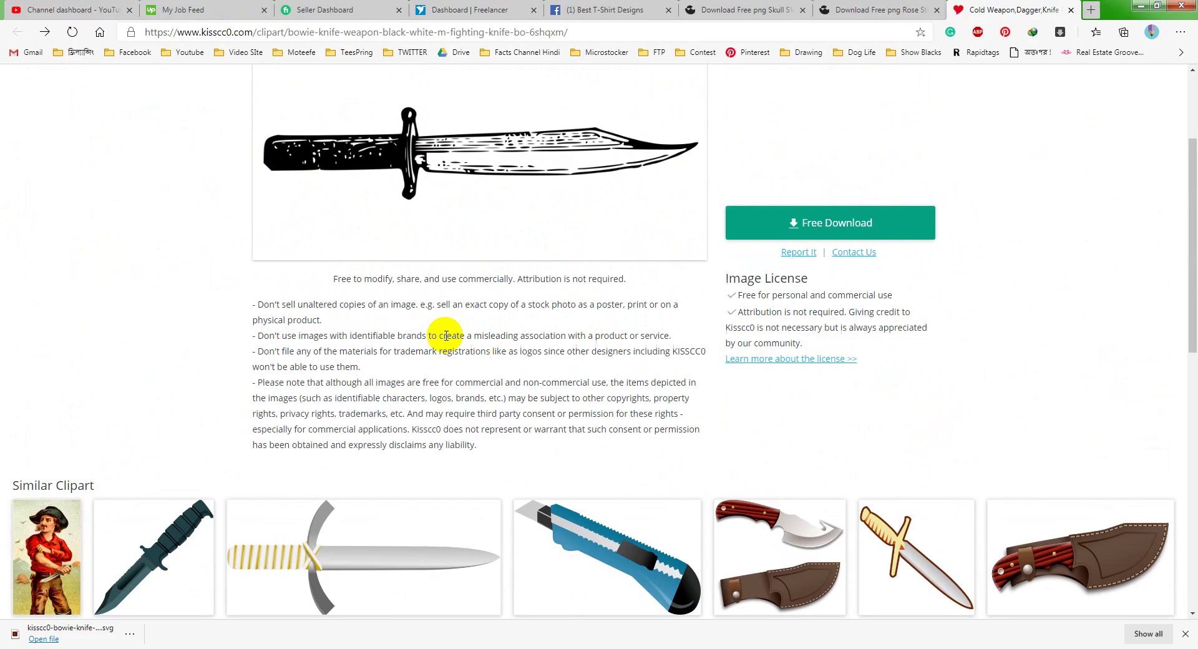
click(107, 630)
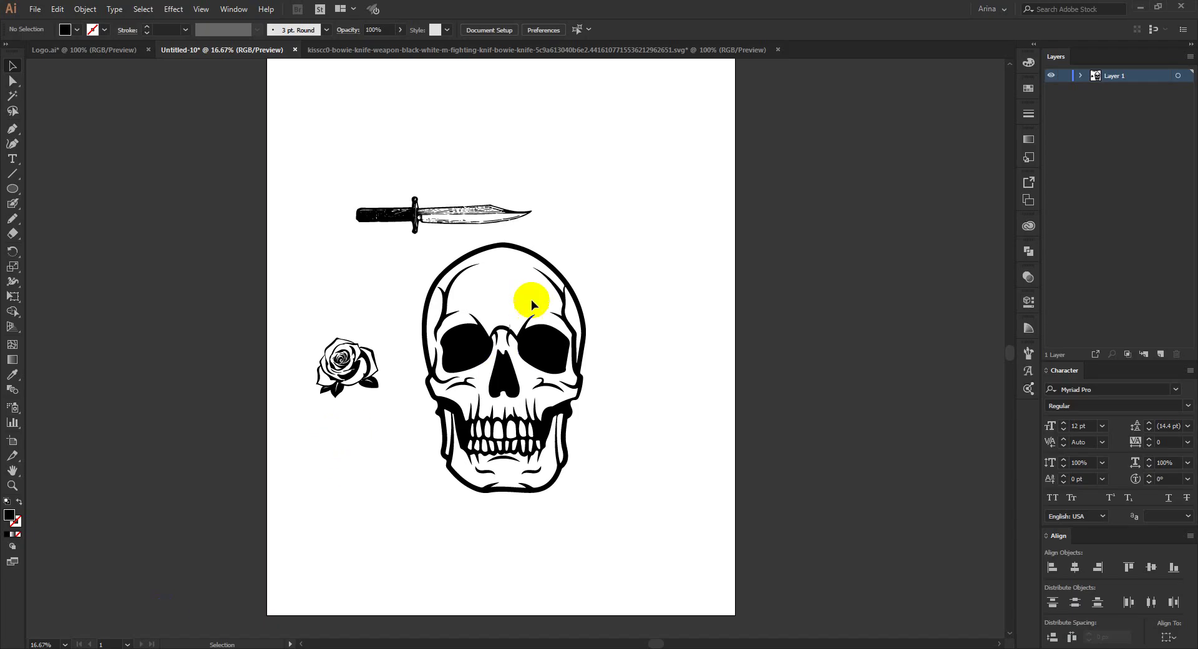
Step: Scale the skull down to roughly half its size and move it to the right side of the artboard
scroll(503, 271, up, 1)
drag(218, 138, 460, 209)
drag(339, 240, 585, 371)
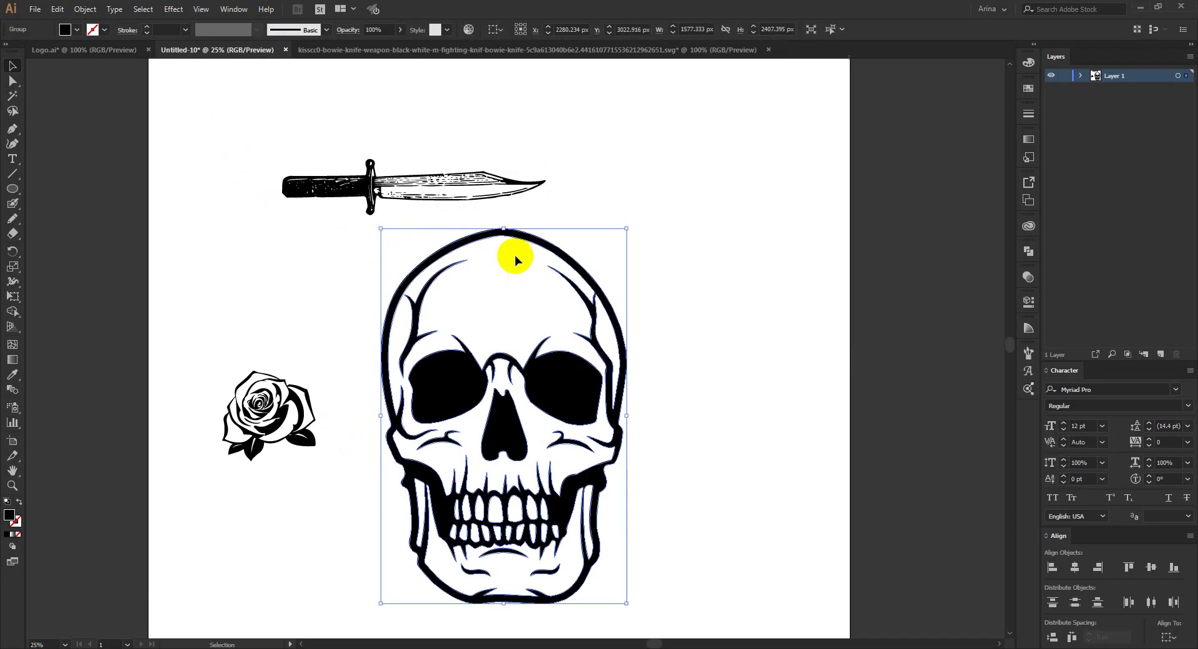
drag(506, 232, 517, 395)
drag(524, 476, 731, 349)
Step: Place the rose below the skull and shift the knife above the skull on the artboard's right side
scroll(491, 432, up, 1)
scroll(449, 425, down, 1)
click(306, 438)
drag(305, 438, 806, 564)
drag(426, 187, 740, 214)
click(370, 294)
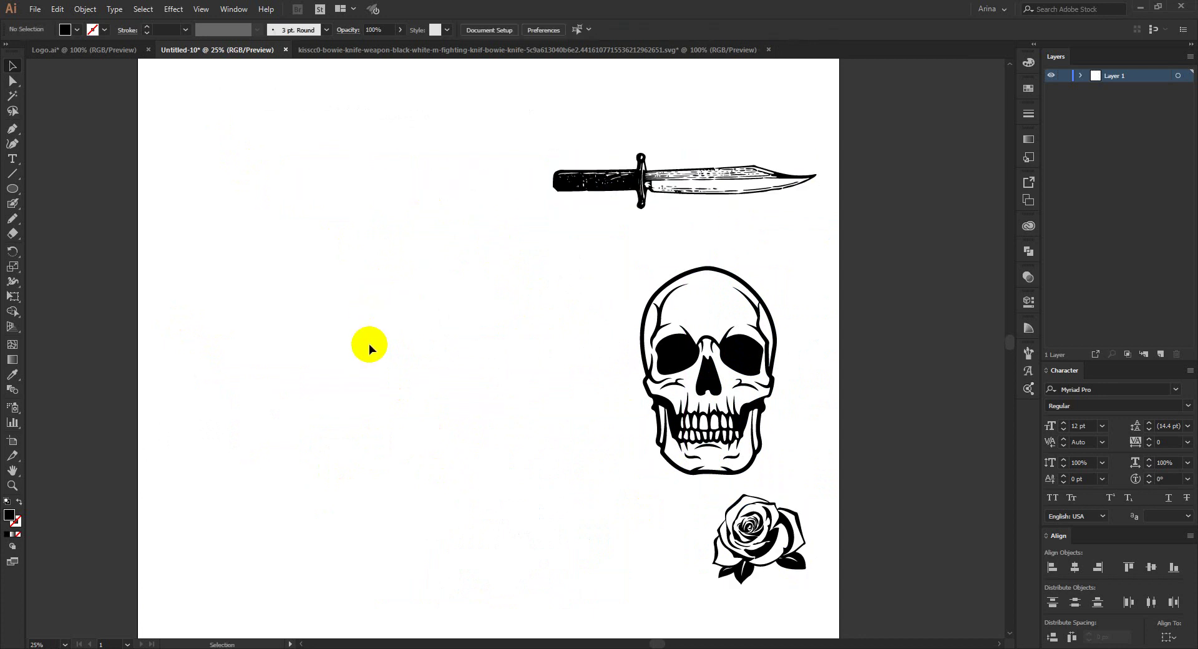
Step: Draw a straight horizontal line about 2904 px long across the upper part of the artboard with the Pen tool
scroll(370, 316, up, 5)
scroll(360, 185, up, 1)
click(12, 131)
click(177, 266)
shift+click(780, 266)
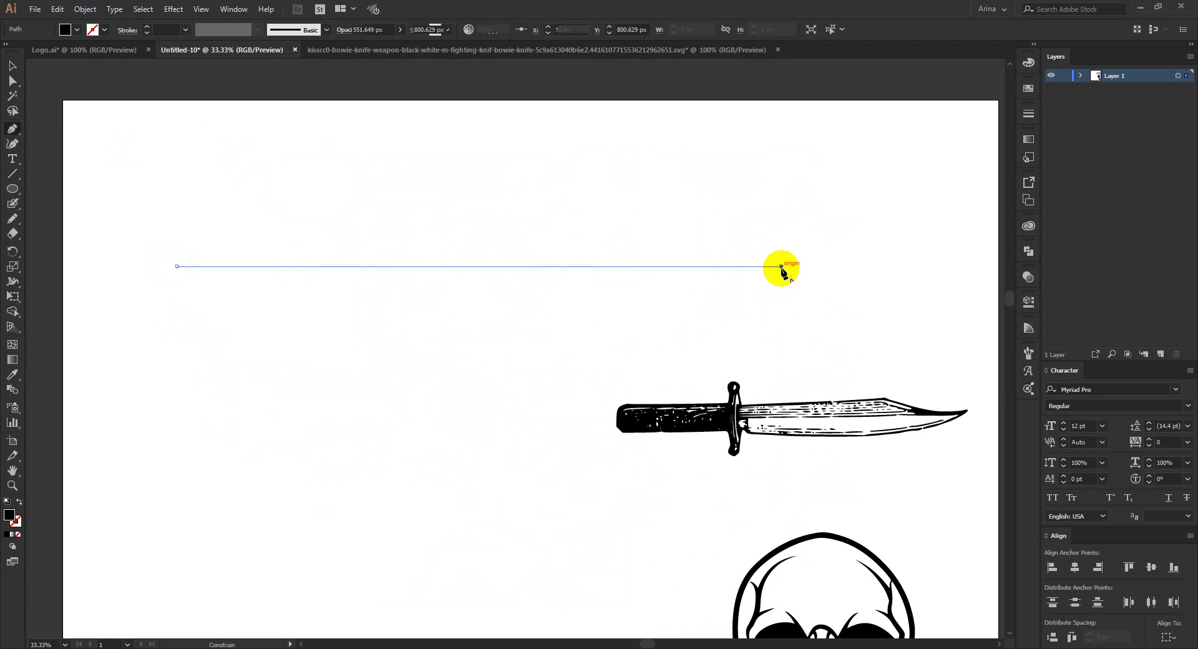
key(v)
click(361, 144)
Step: Give the horizontal line a black stroke with a weight of 10 pt
scroll(360, 144, down, 1)
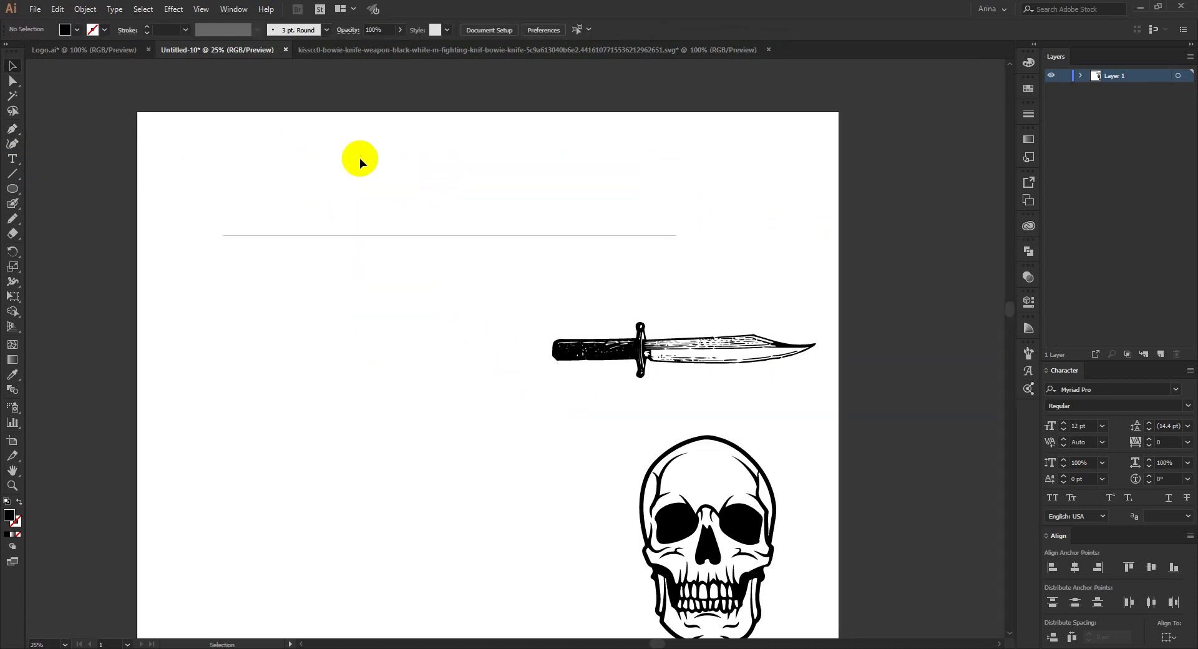
scroll(393, 305, down, 3)
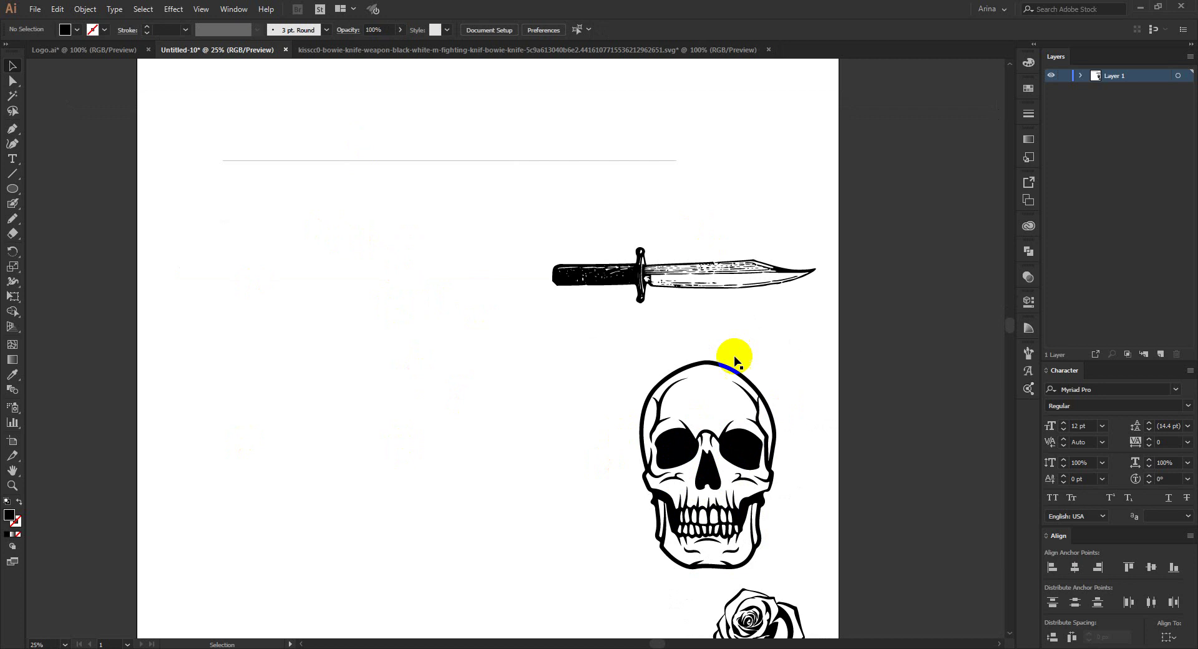
scroll(810, 534, down, 1)
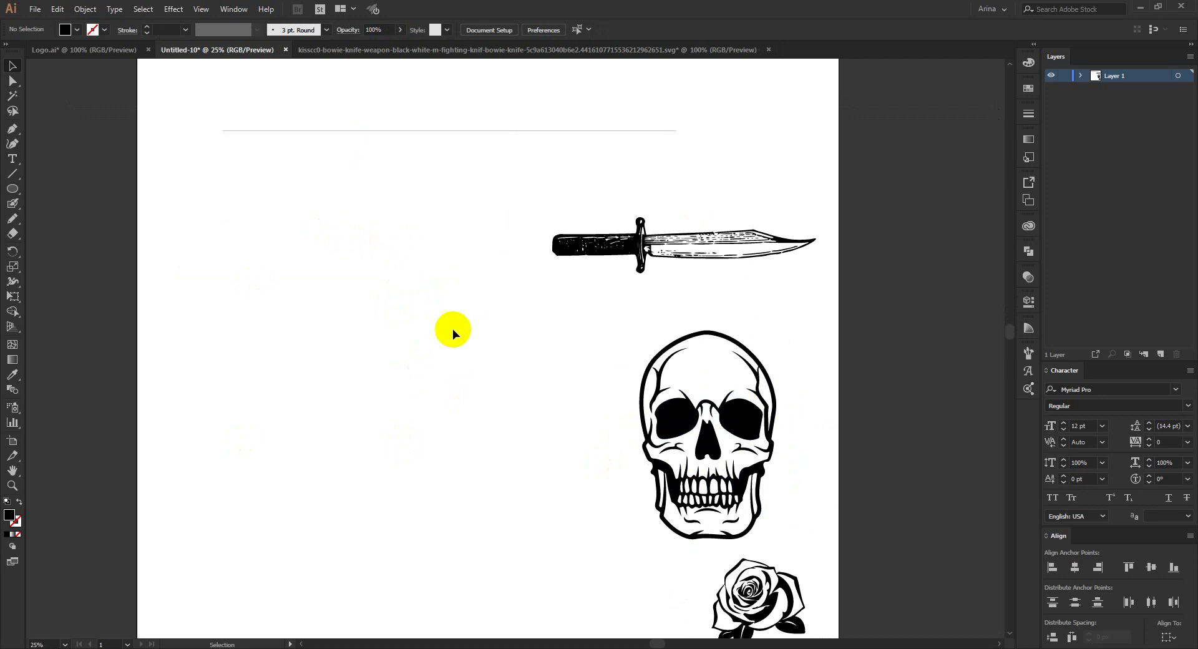
scroll(441, 88, up, 2)
drag(479, 284, 365, 136)
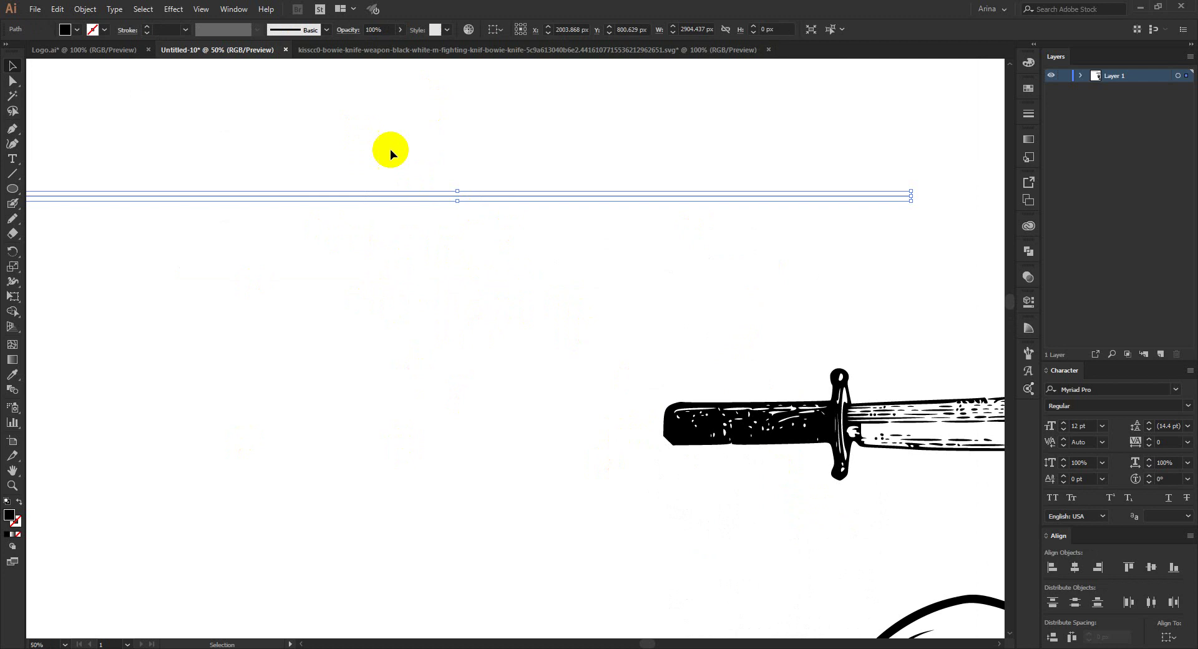
key(Return)
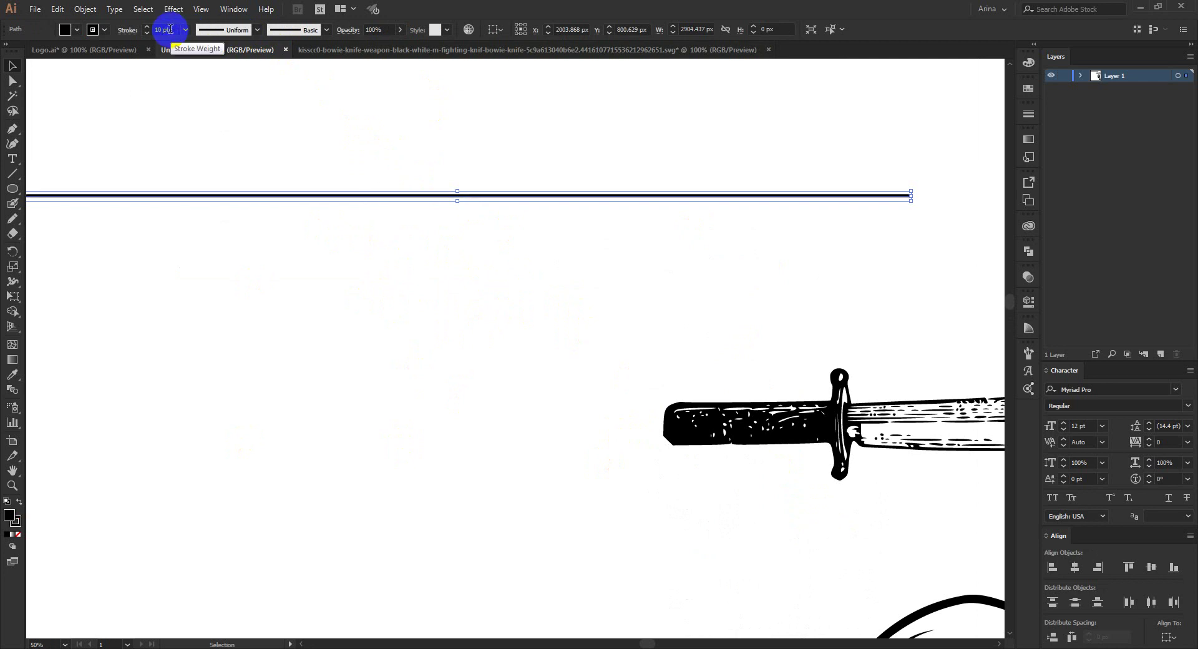
scroll(382, 142, left, 3)
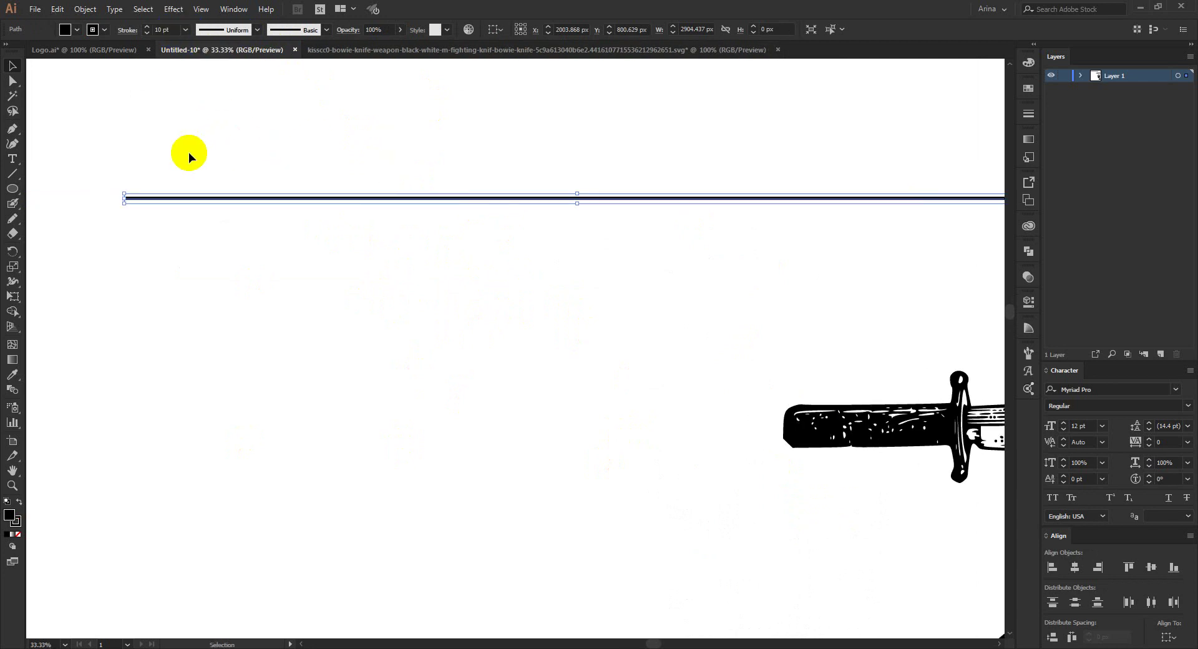
scroll(187, 152, down, 1)
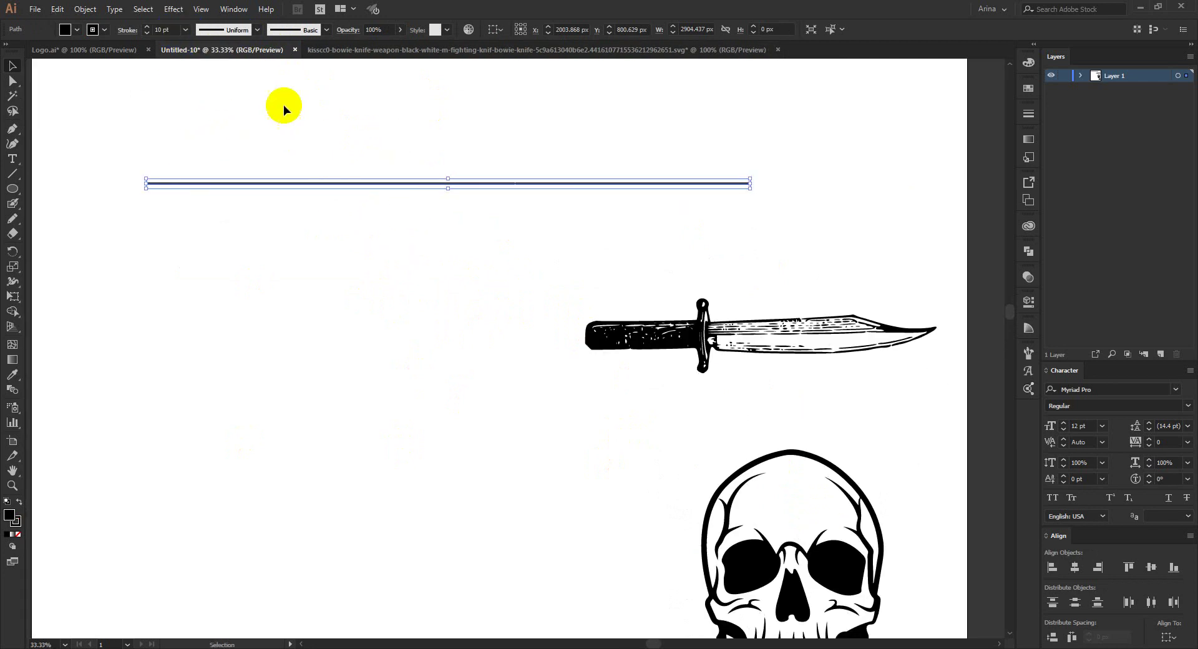
click(161, 9)
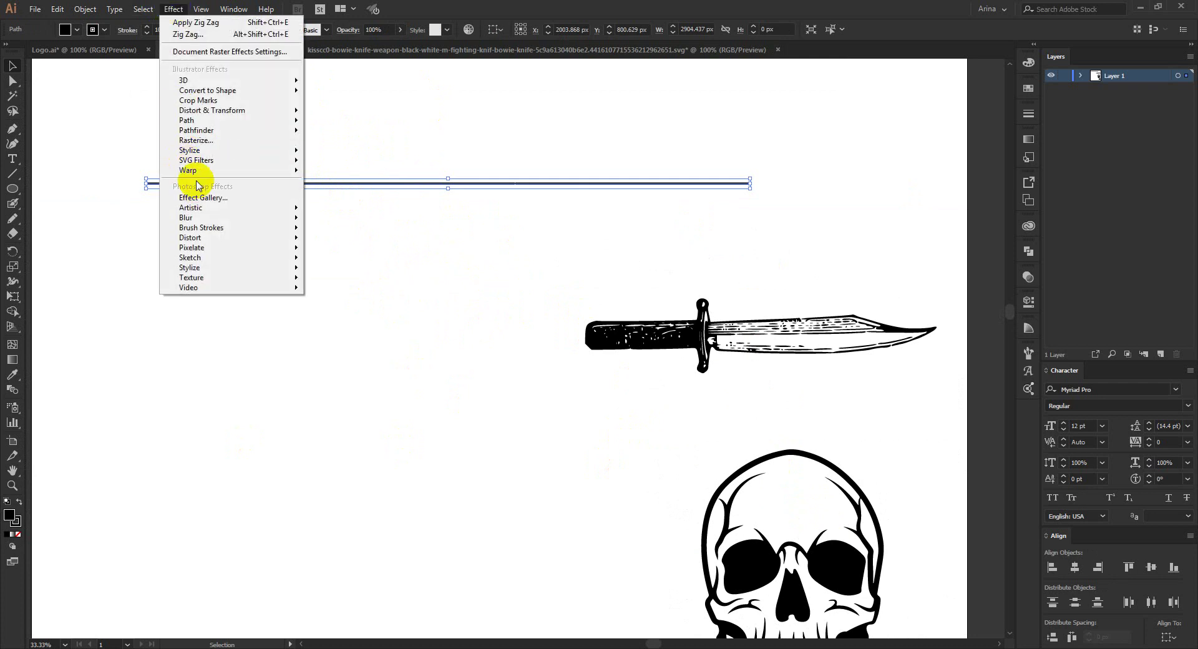
mouse_move(215, 111)
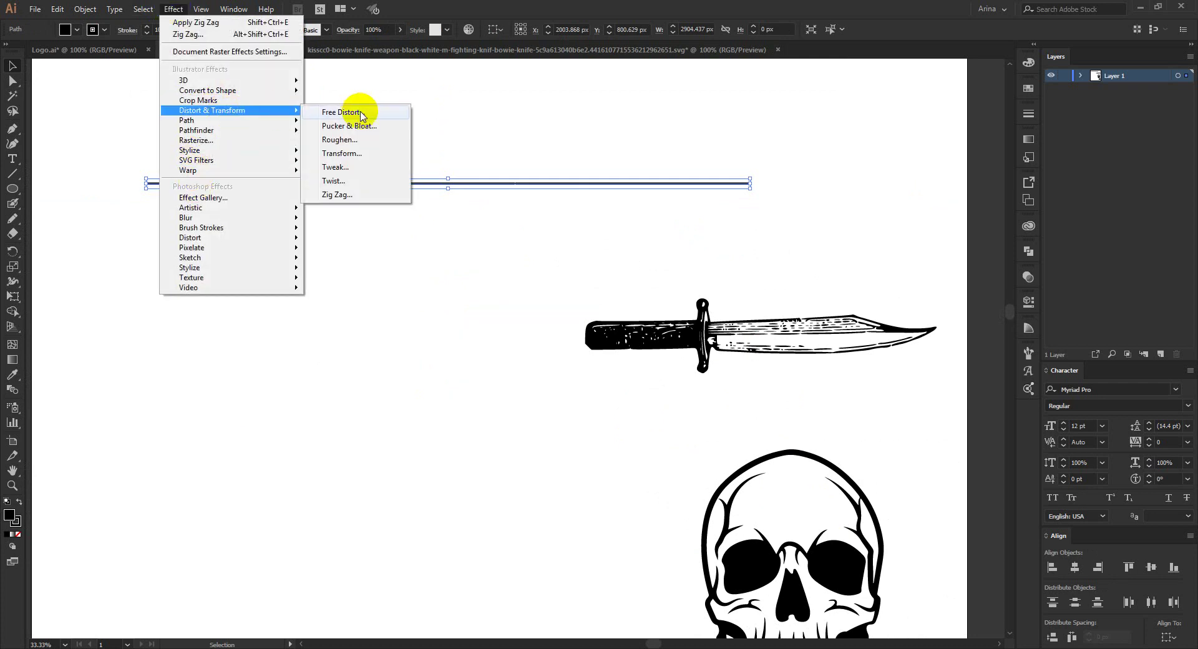
click(342, 194)
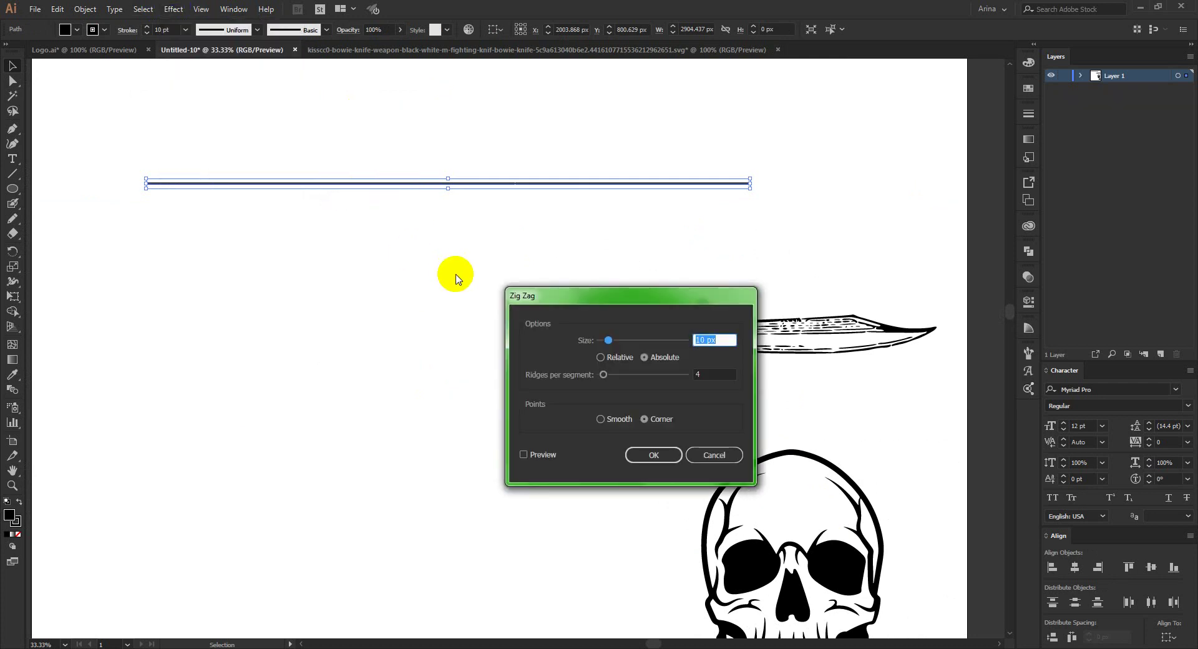
click(169, 10)
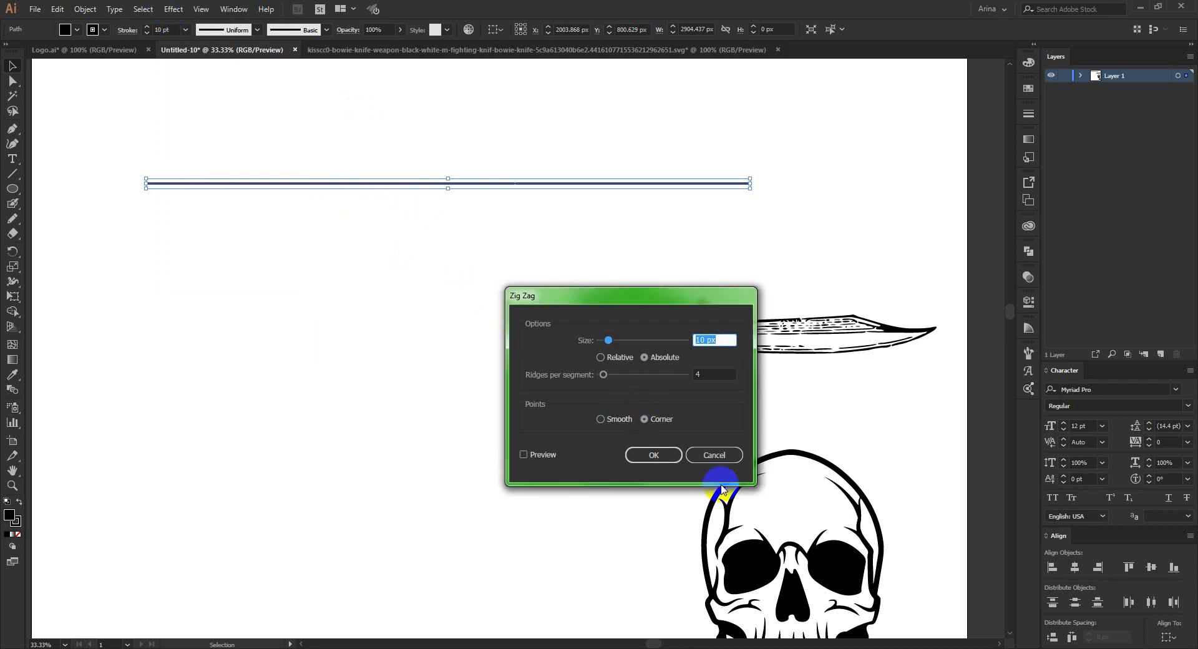
click(340, 124)
click(174, 16)
click(711, 456)
Step: Start a Zig Zag effect on the horizontal line with the preview on and an absolute size of 38 px
click(173, 9)
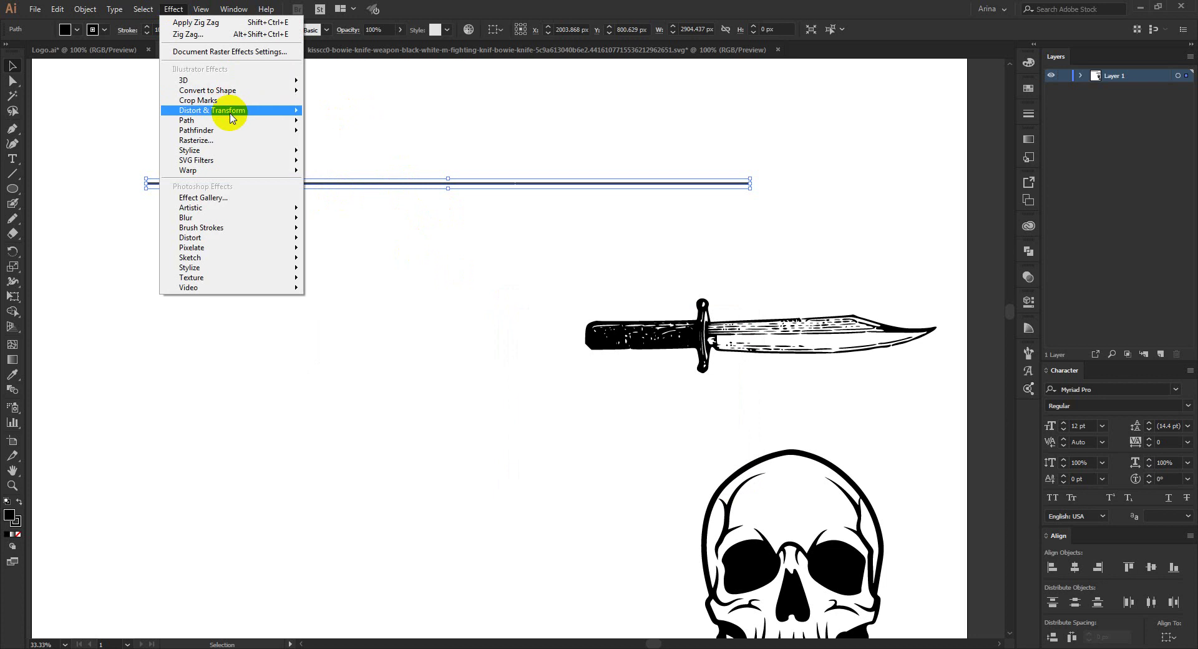
mouse_move(231, 119)
click(348, 192)
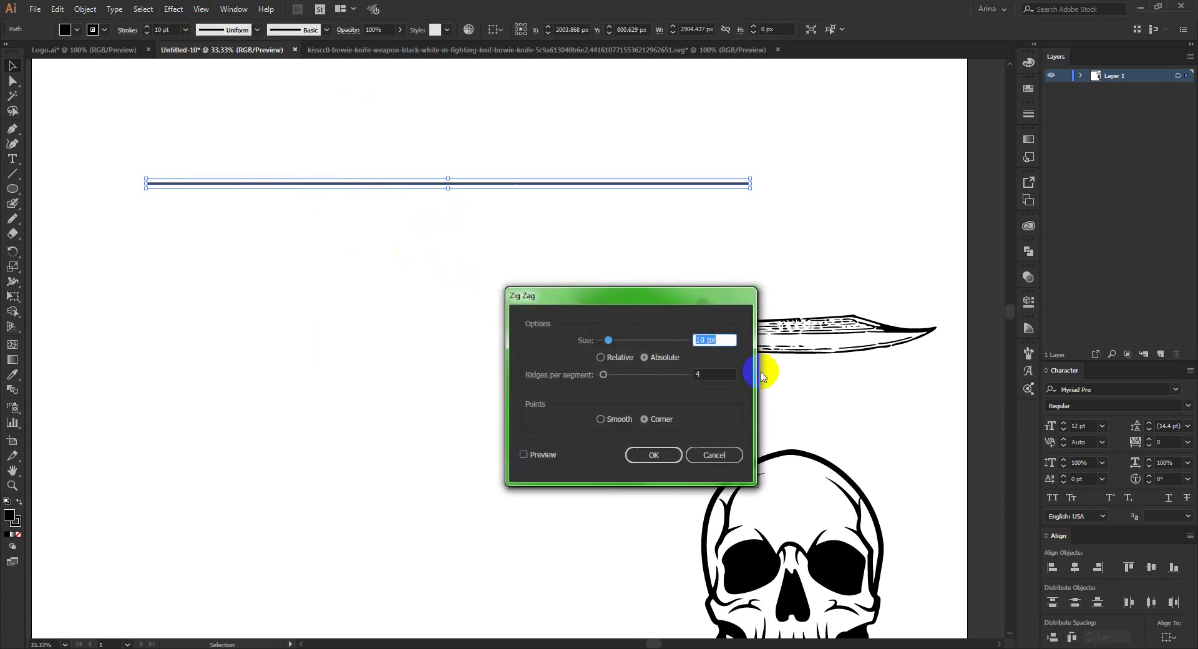
click(541, 454)
click(723, 339)
key(Up)
key(Up)
key(Up)
key(Up)
key(Up)
key(Up)
key(Up)
key(Up)
key(Up)
key(Up)
key(Up)
key(Up)
key(Up)
key(Up)
key(Up)
key(Up)
key(Up)
key(Up)
key(Up)
key(Up)
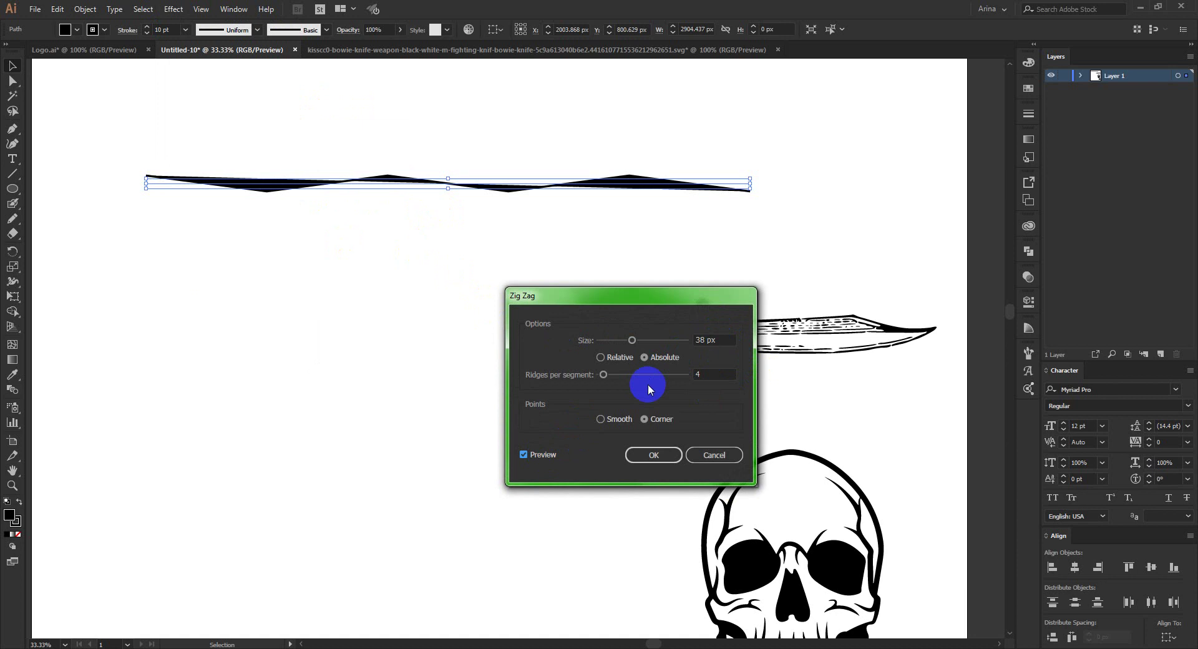
Step: Set the Zig Zag effect to 15 ridges per segment with smooth points and apply it
scroll(714, 373, up, 10)
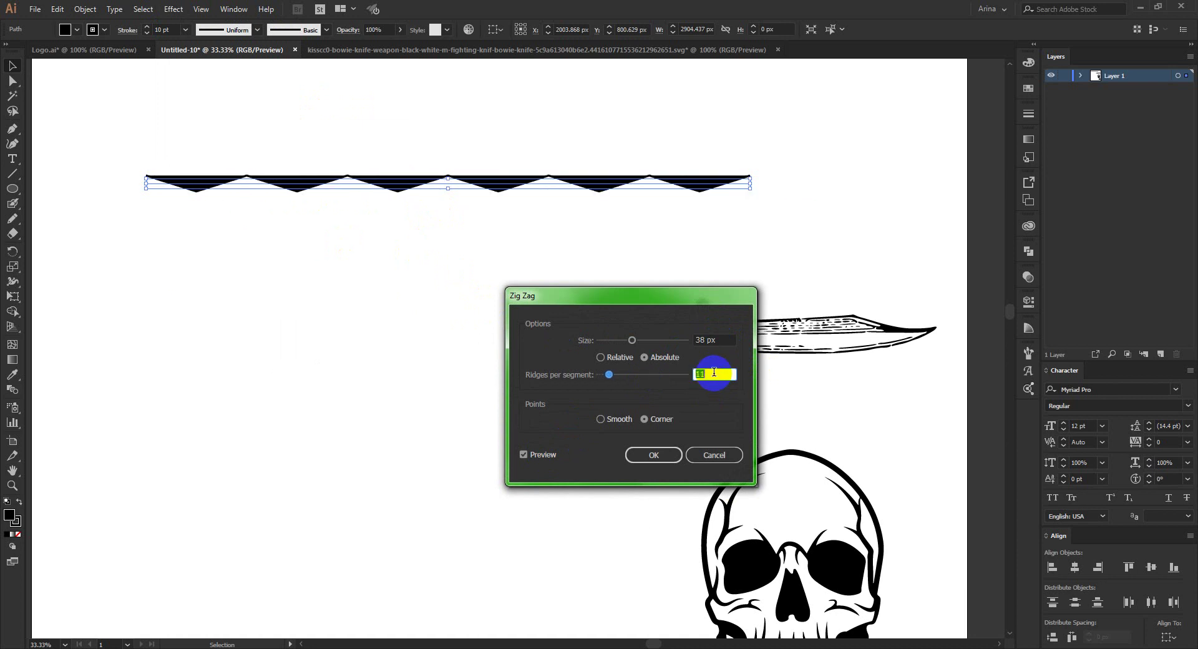
scroll(714, 372, up, 1)
click(600, 420)
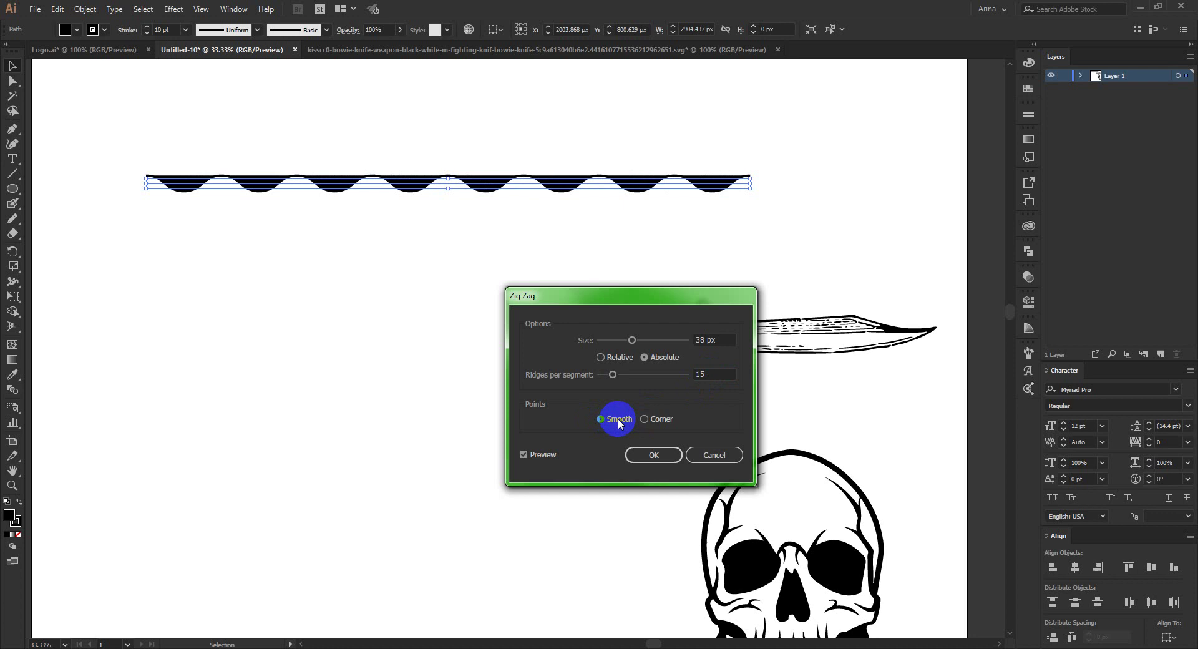
click(645, 455)
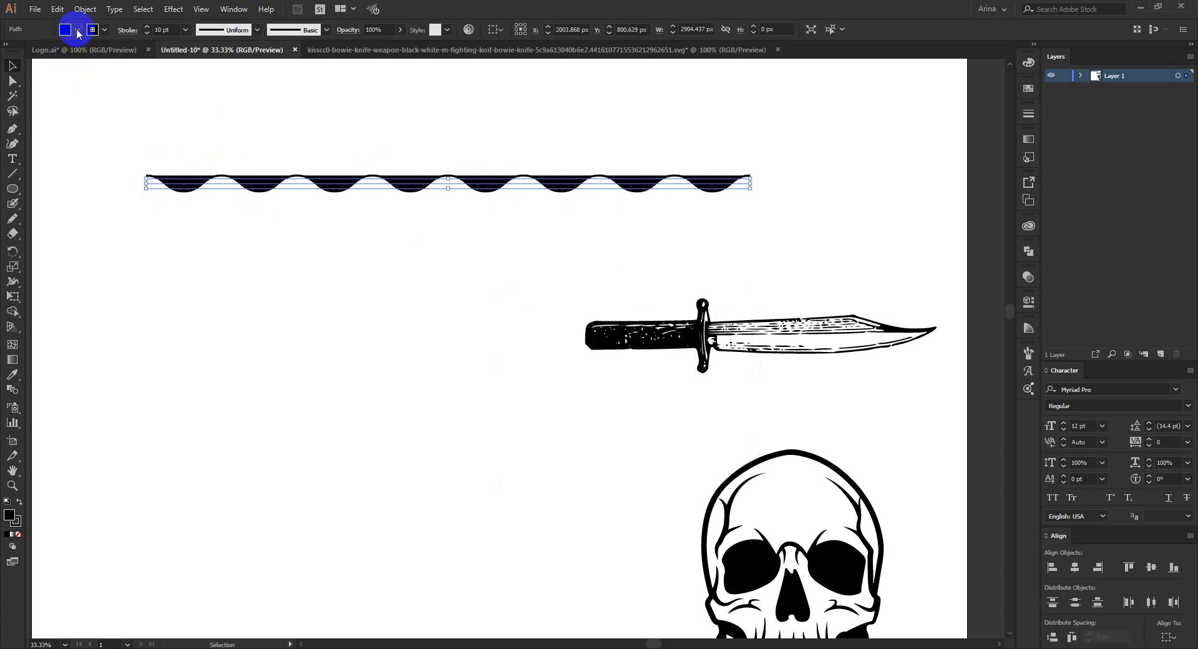
Step: Remove the fill from the wavy line so that only its black stroke remains
click(78, 31)
click(8, 53)
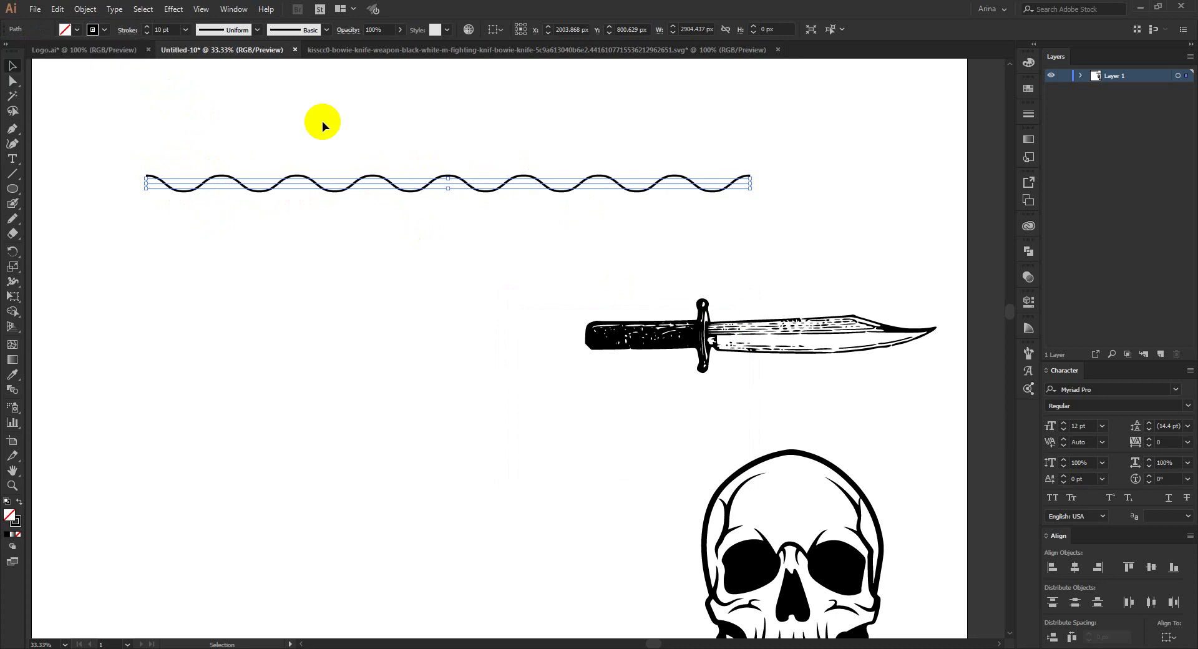
Step: Edit the wavy line's Zig Zag effect to a size of 50 px and 20 ridges per segment
click(1028, 388)
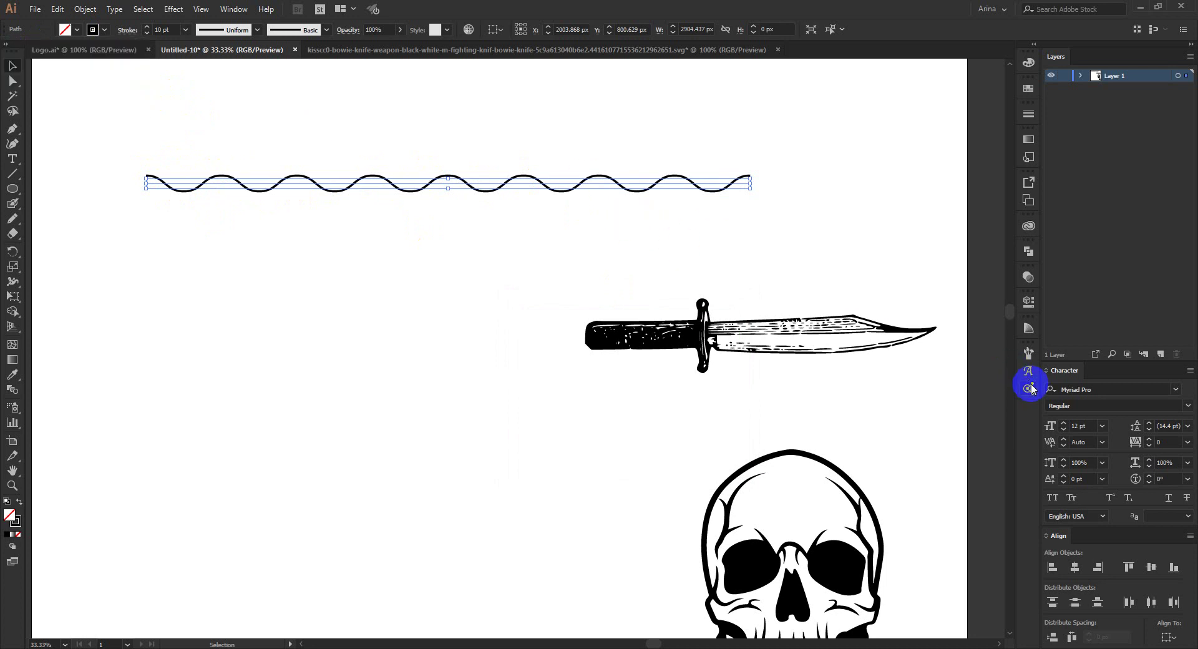
click(1029, 305)
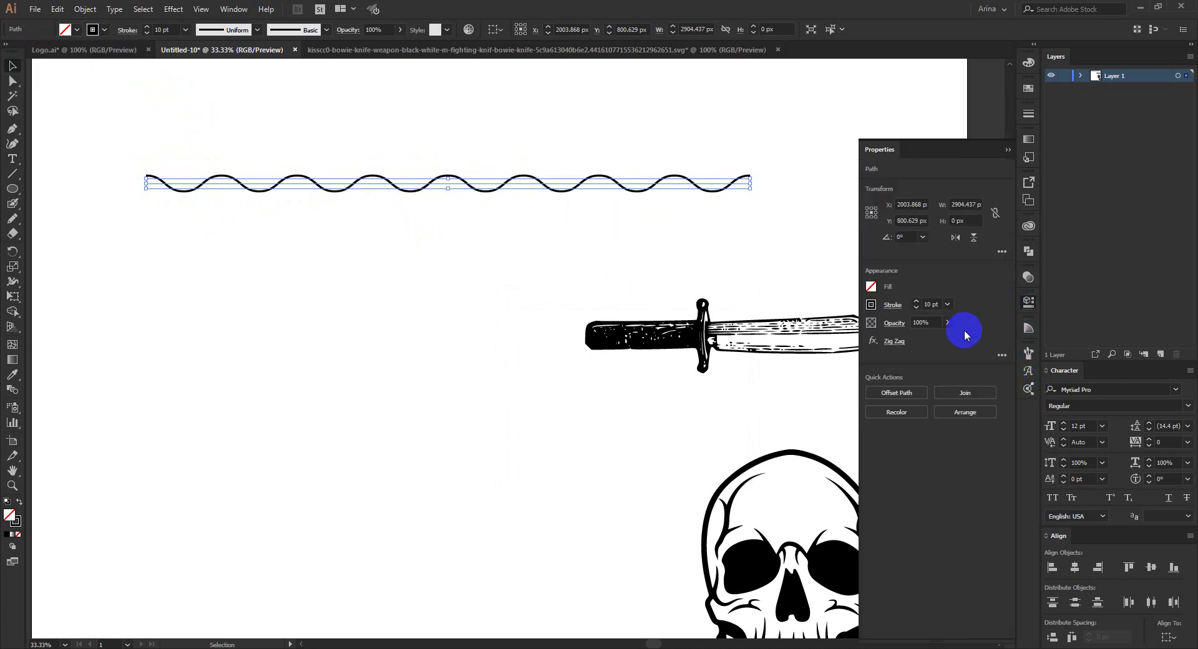
click(891, 340)
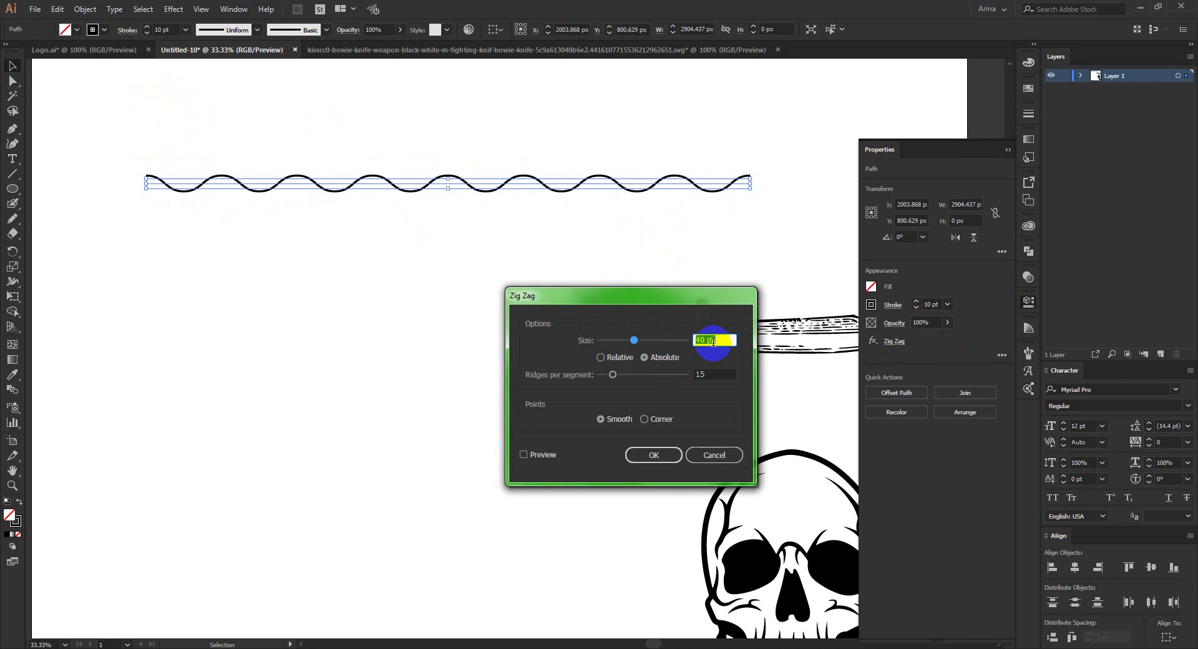
click(707, 375)
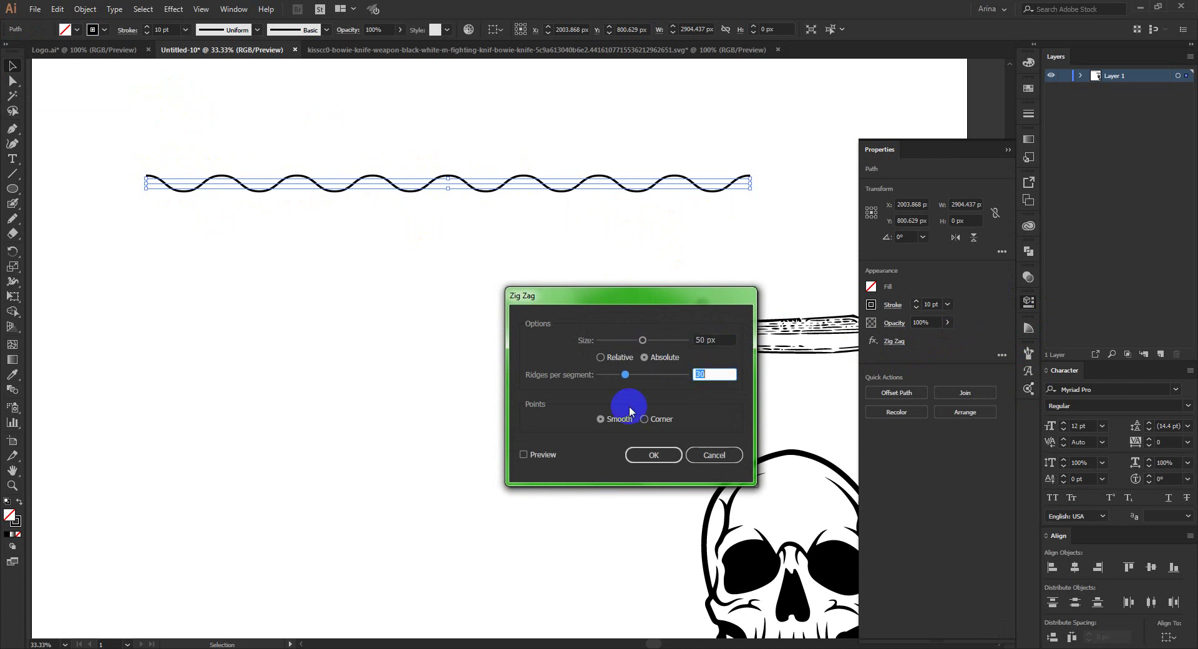
click(525, 454)
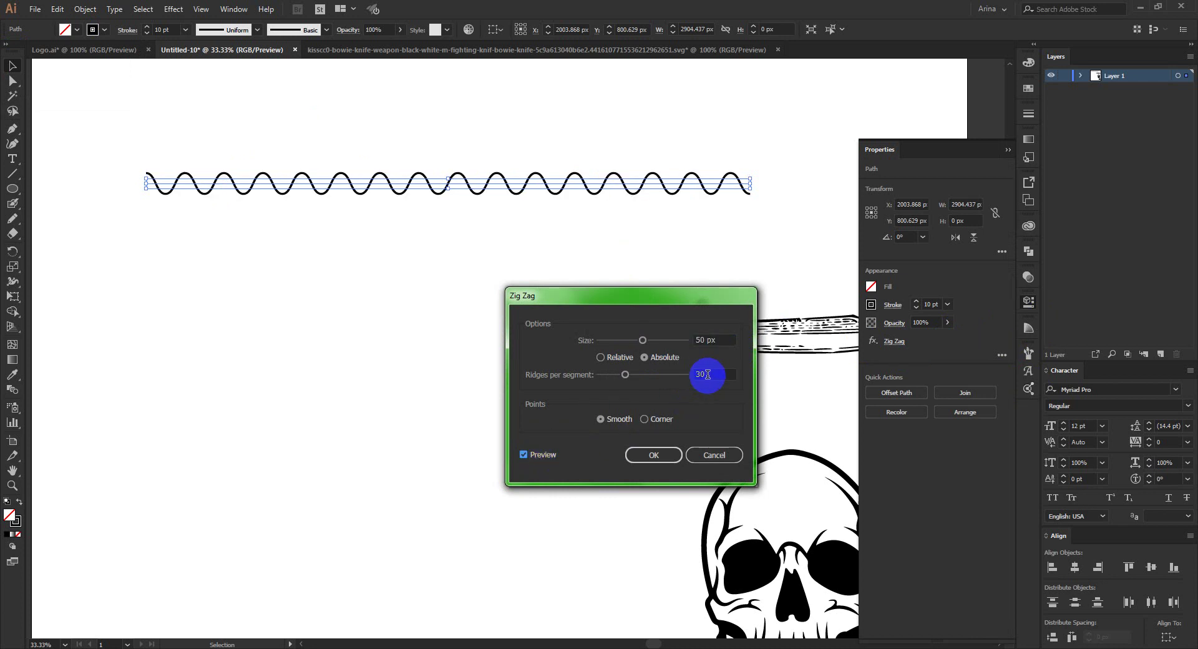
text(20)
click(652, 454)
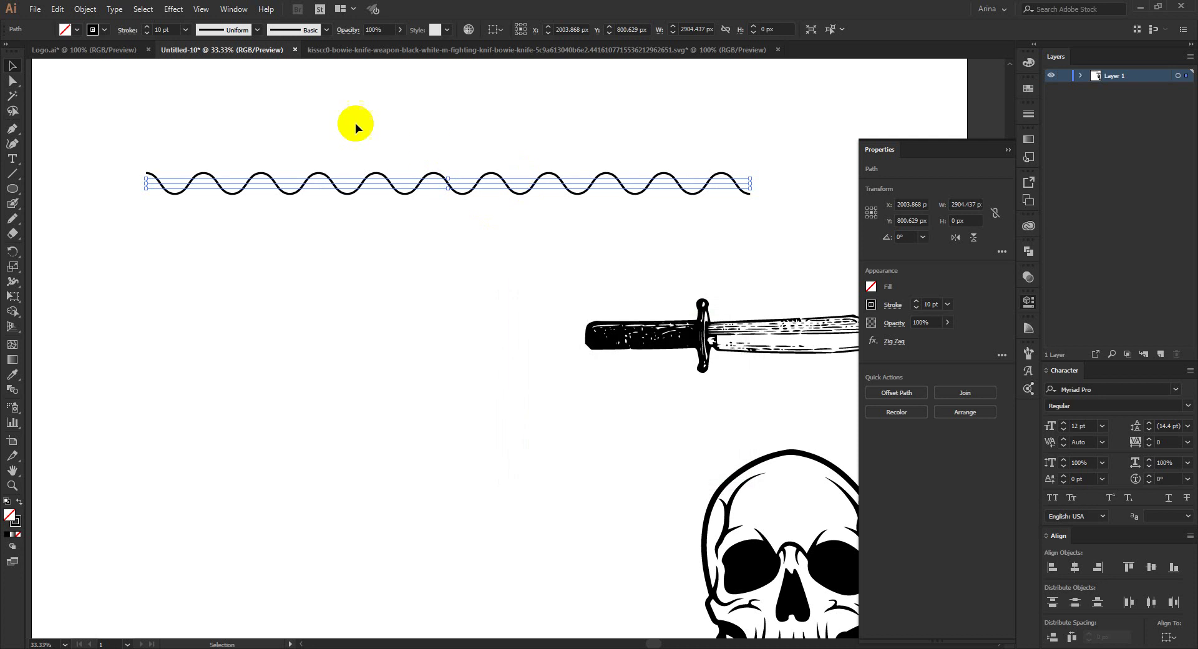
Step: Set the wavy line's stroke weight to 20 pt and expand its Zig Zag appearance into an editable path
scroll(161, 29, up, 1)
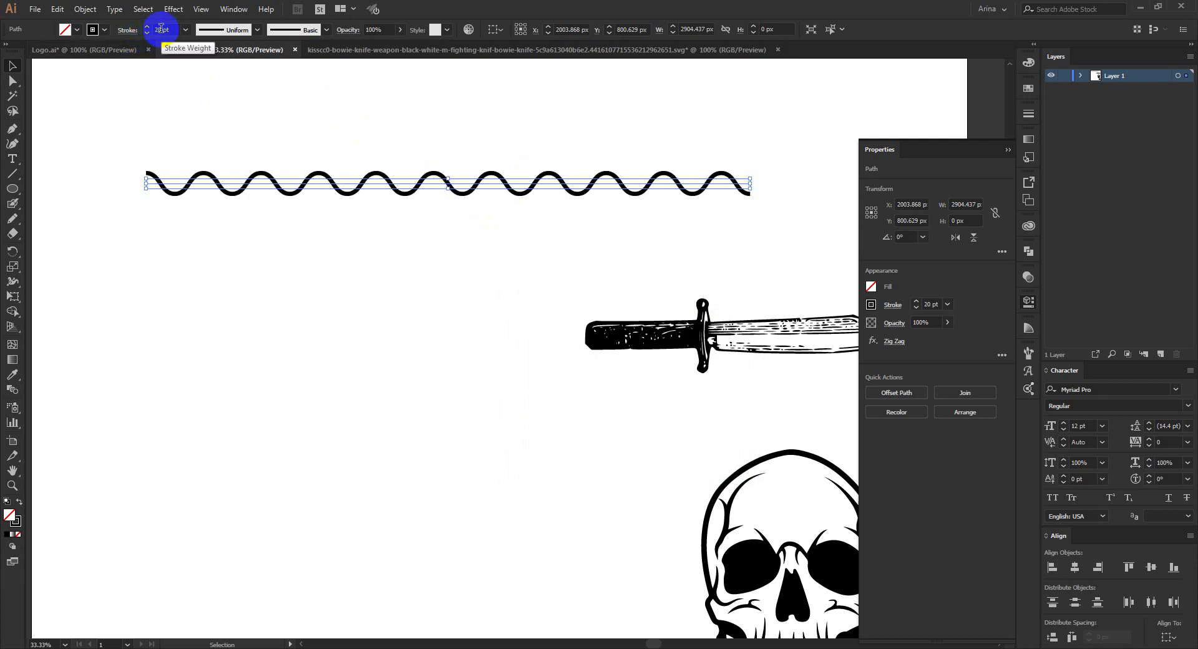
click(359, 117)
drag(236, 91, 363, 290)
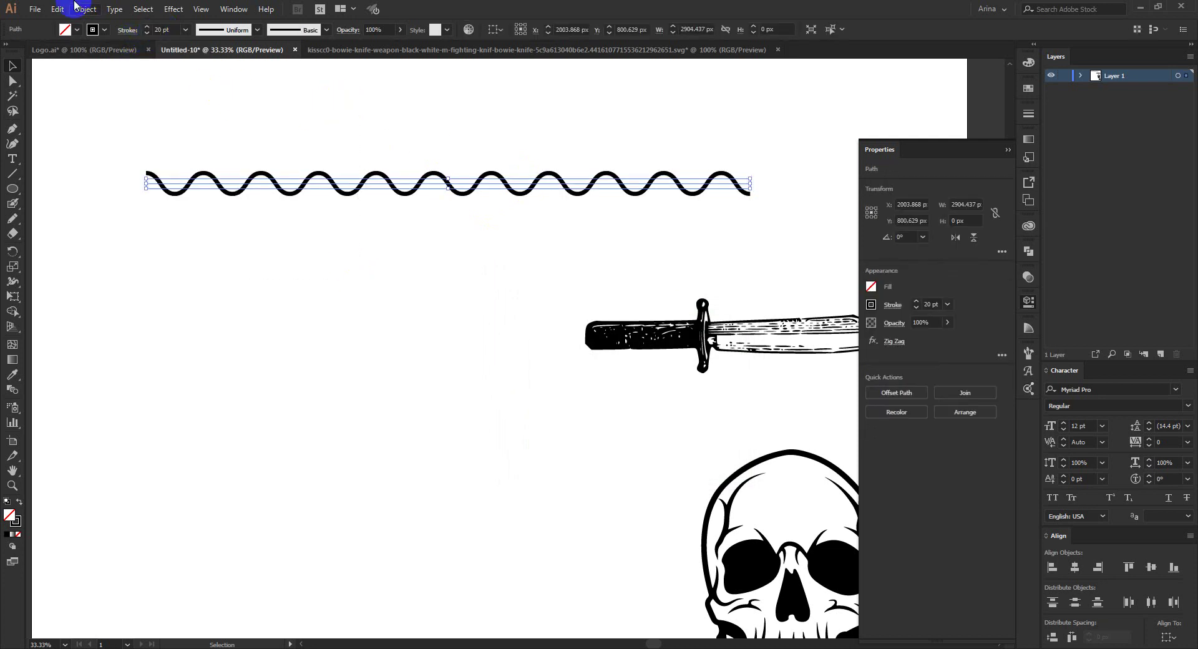
click(82, 8)
click(75, 156)
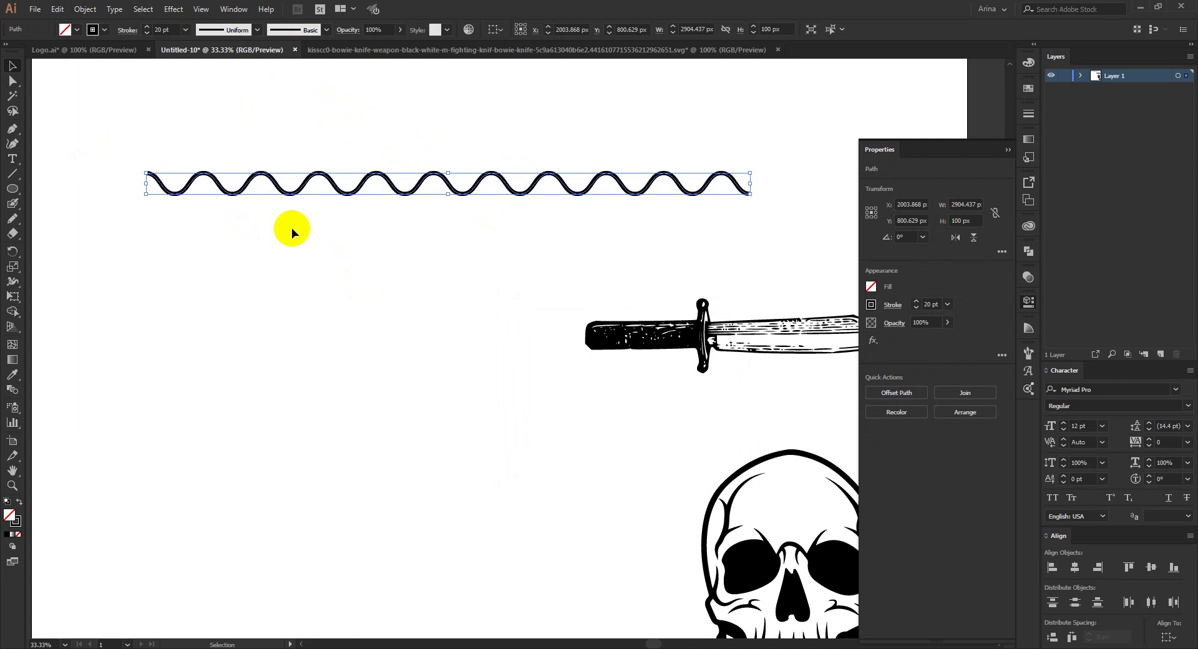
Step: Duplicate the wavy line directly below the original and align both waves on their horizontal centres
drag(125, 117, 754, 232)
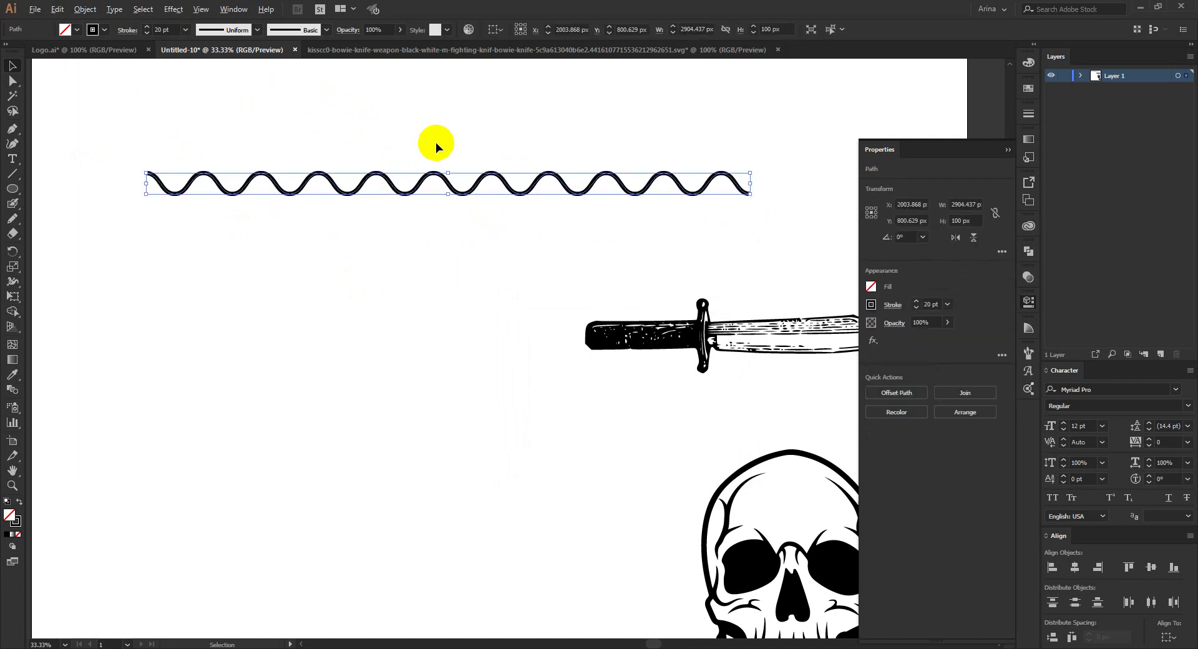
drag(445, 185, 414, 204)
drag(490, 249, 342, 121)
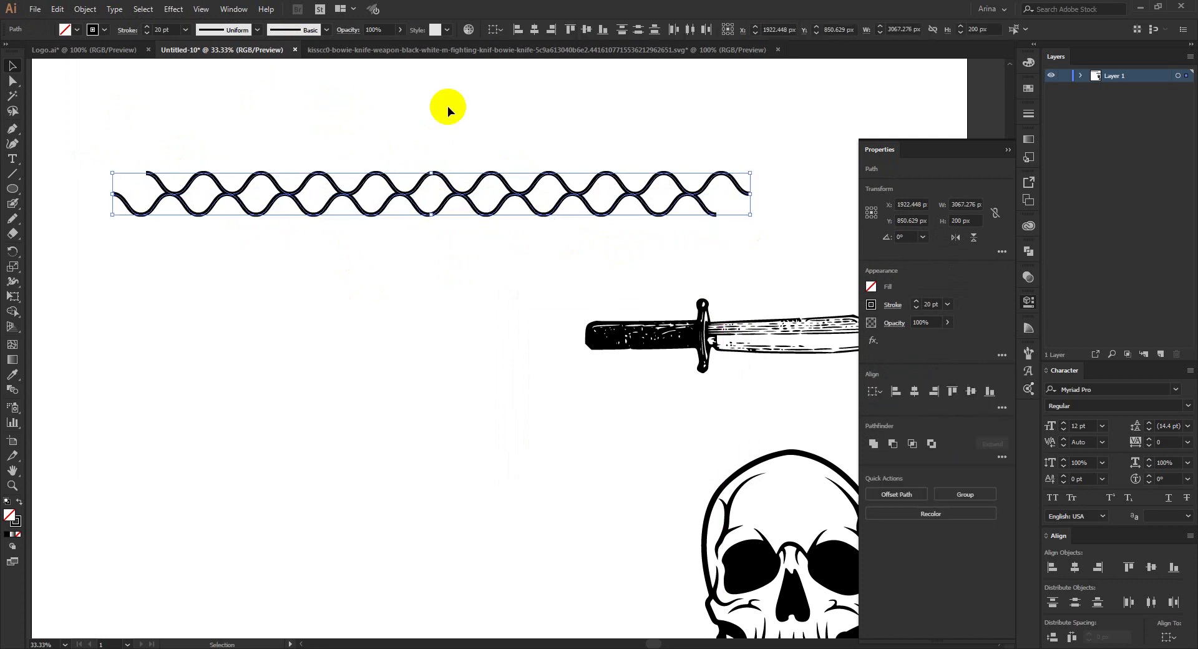
click(534, 29)
click(465, 102)
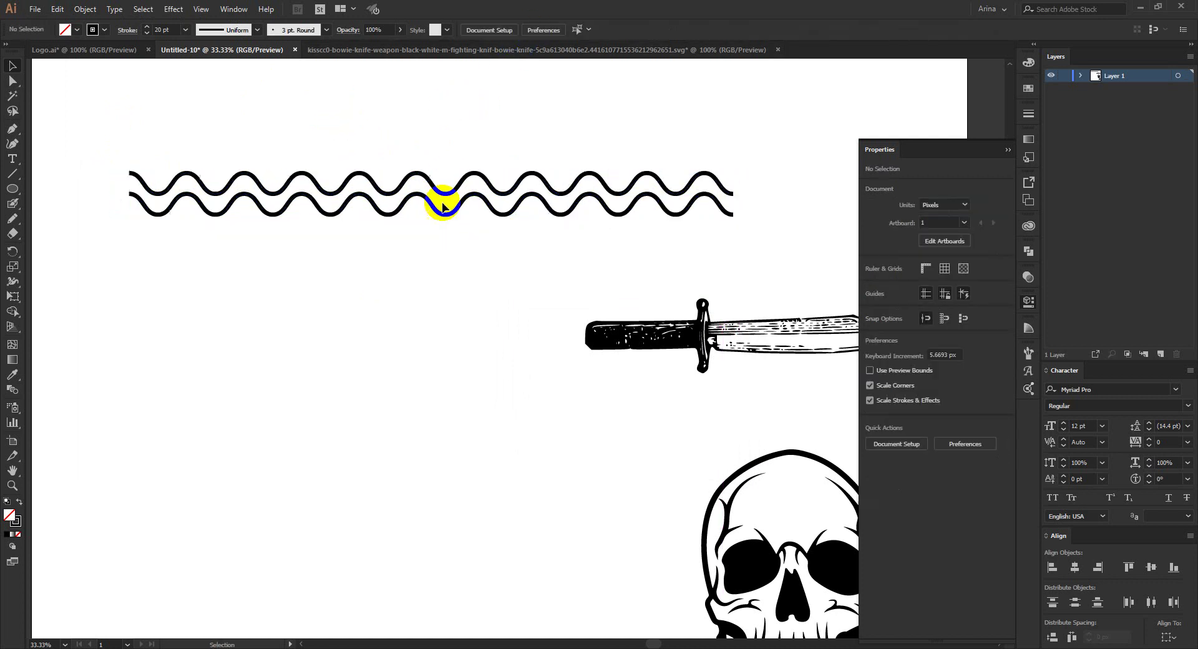
Step: Shift the lower wave sideways until its crests meet the upper troughs, and duplicate the pair half a wave over to form a lattice
drag(442, 214, 417, 216)
click(499, 260)
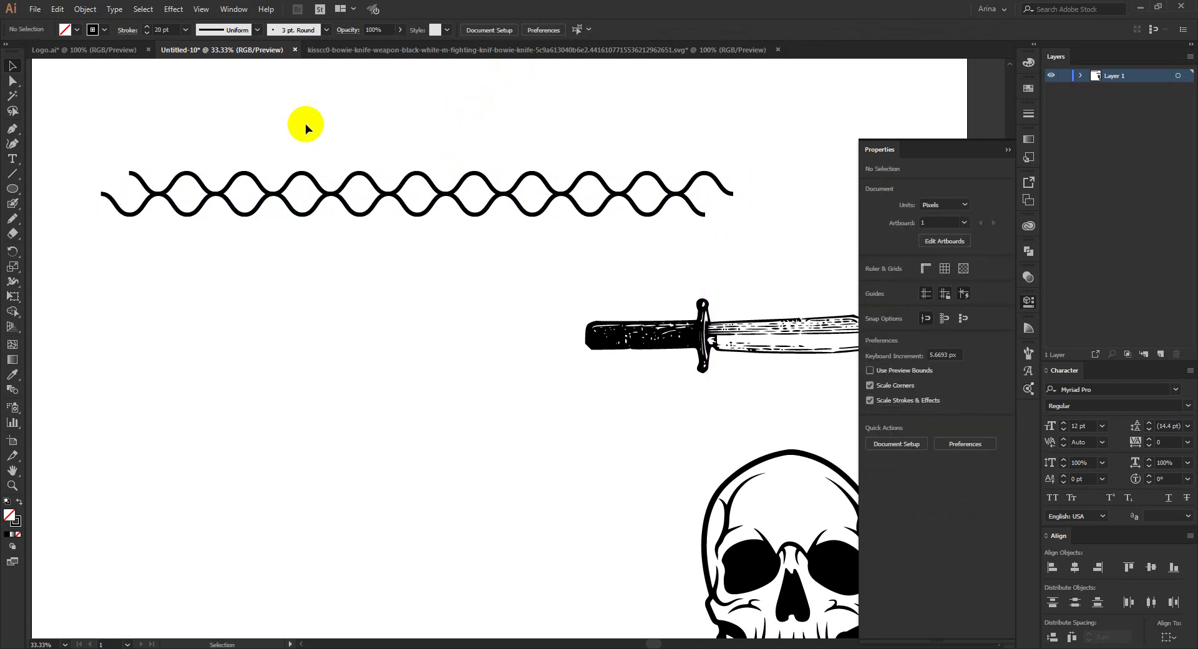
drag(207, 112, 394, 308)
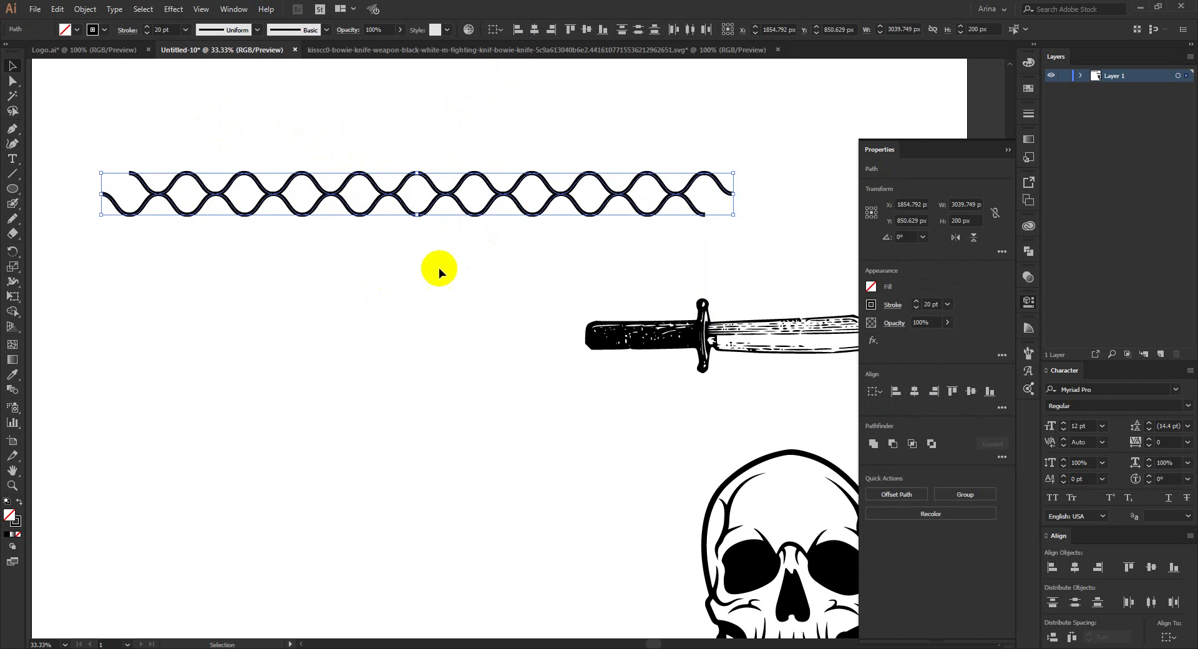
drag(447, 194, 475, 197)
drag(93, 136, 775, 254)
click(460, 270)
Step: With the Shape Builder, erase the crossing segments inside every second column along the lattice to make a chain-like braid
drag(97, 143, 776, 243)
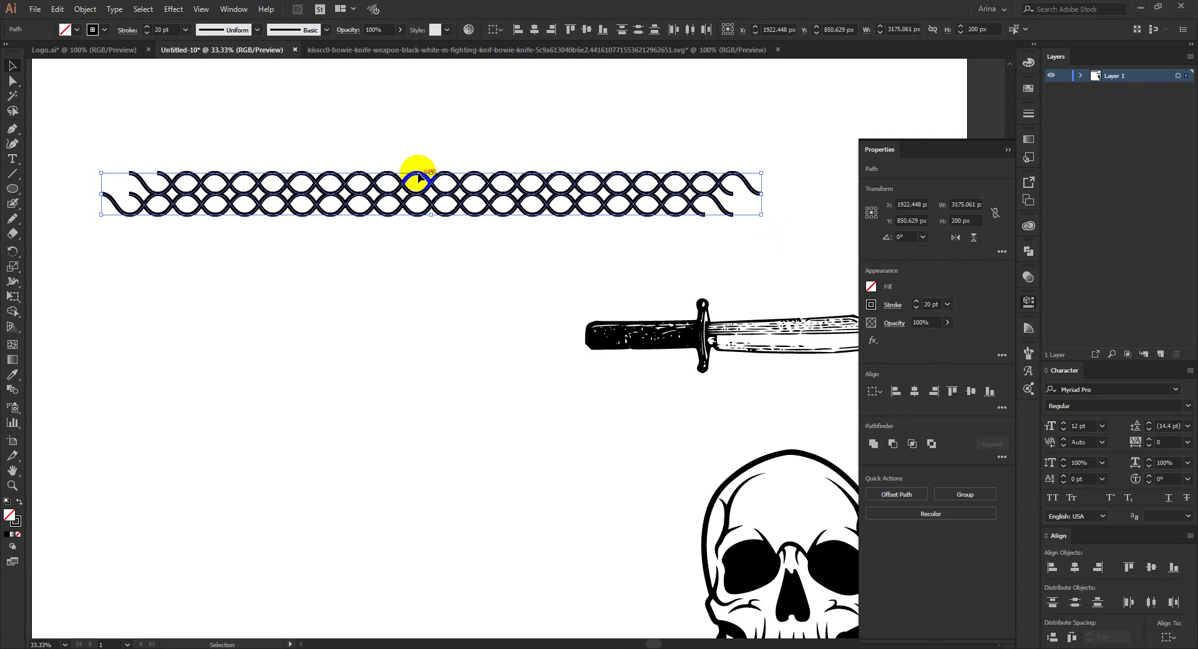
scroll(409, 169, up, 1)
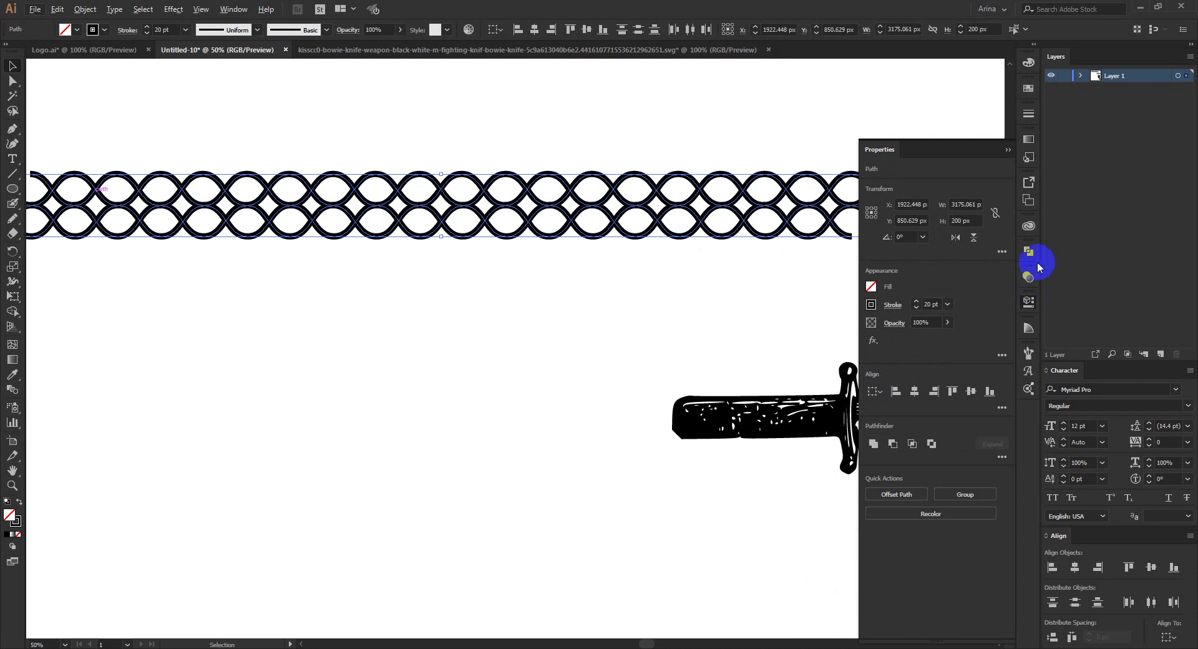
click(1028, 303)
scroll(323, 239, down, 1)
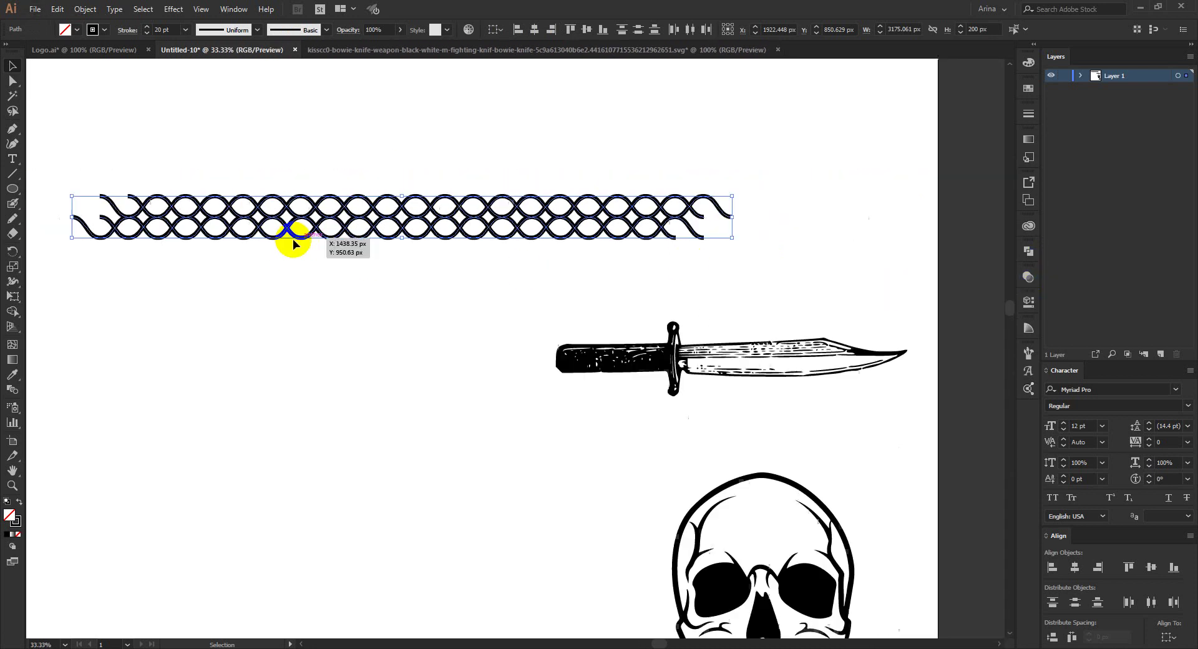
key(shift+m)
scroll(659, 217, up, 1)
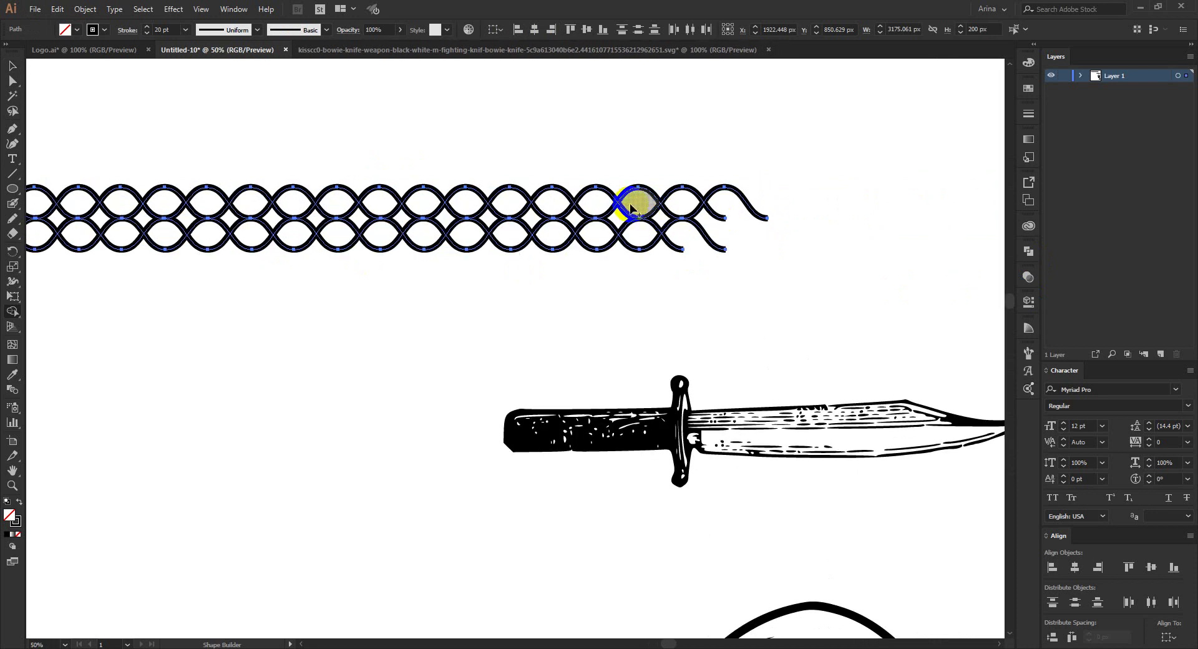
drag(636, 225, 571, 243)
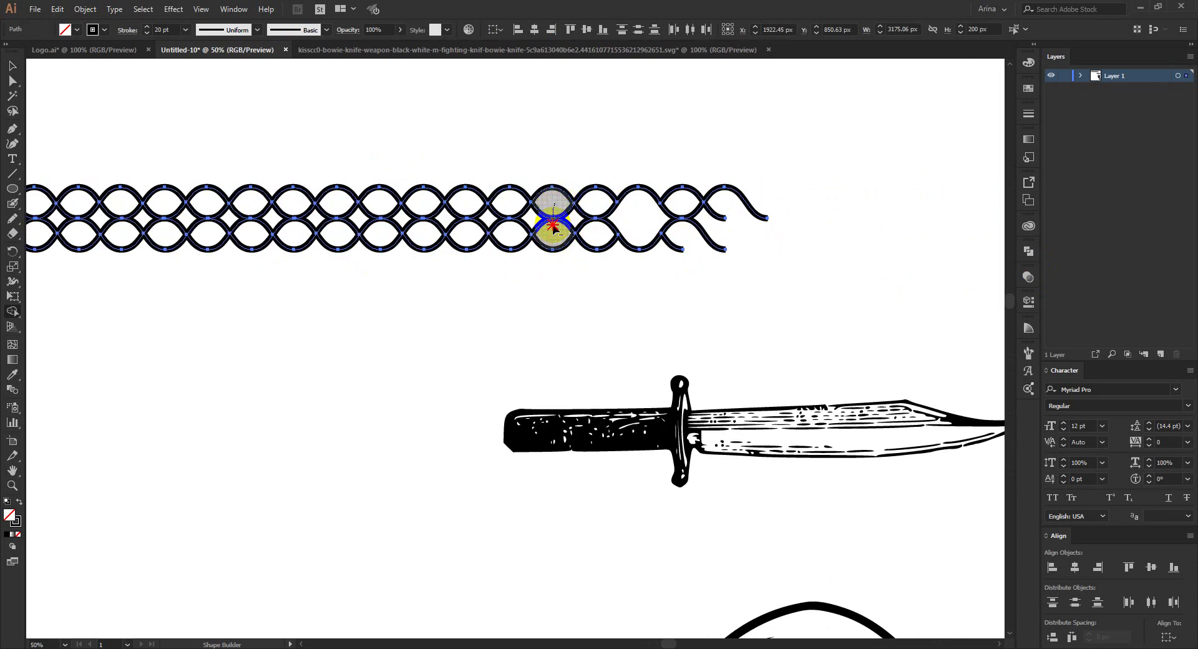
drag(545, 263, 545, 263)
drag(465, 212, 471, 207)
drag(368, 219, 378, 232)
drag(296, 204, 295, 205)
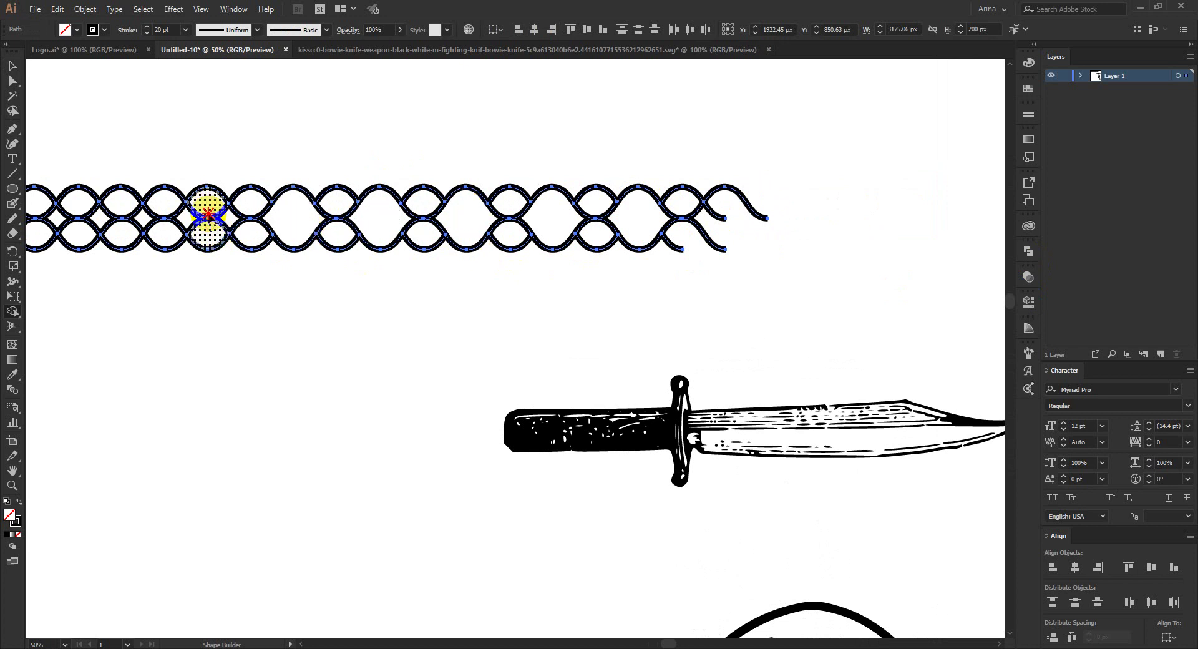
alt+scroll(646, 254, down, 1)
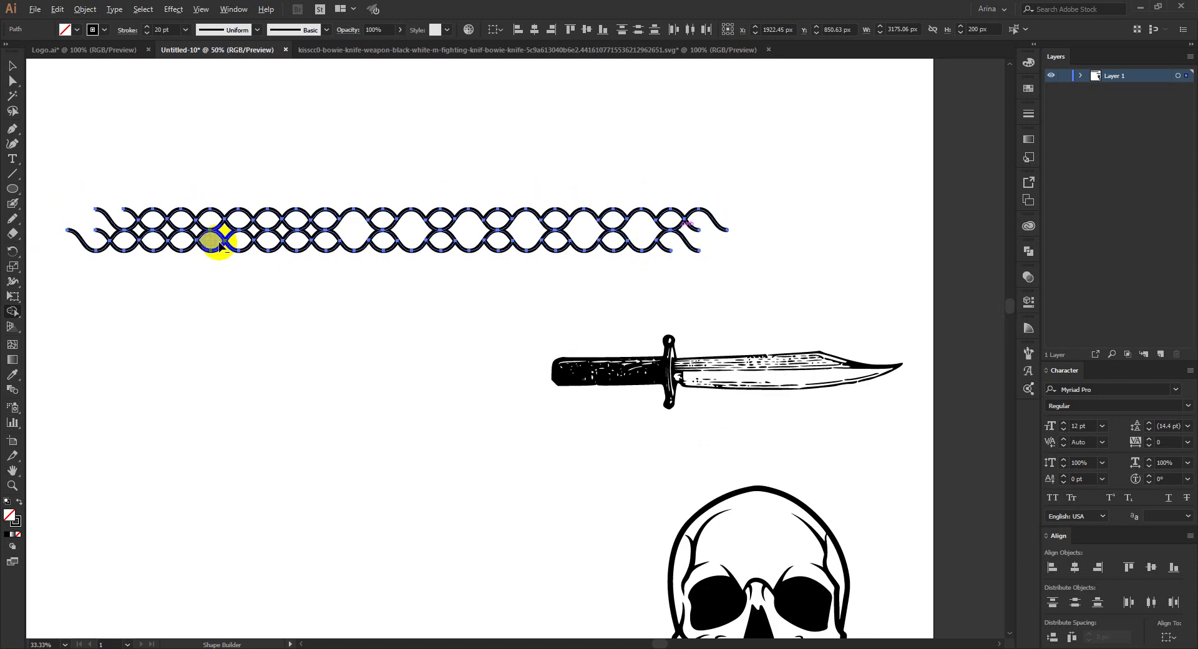
alt+scroll(218, 240, up, 1)
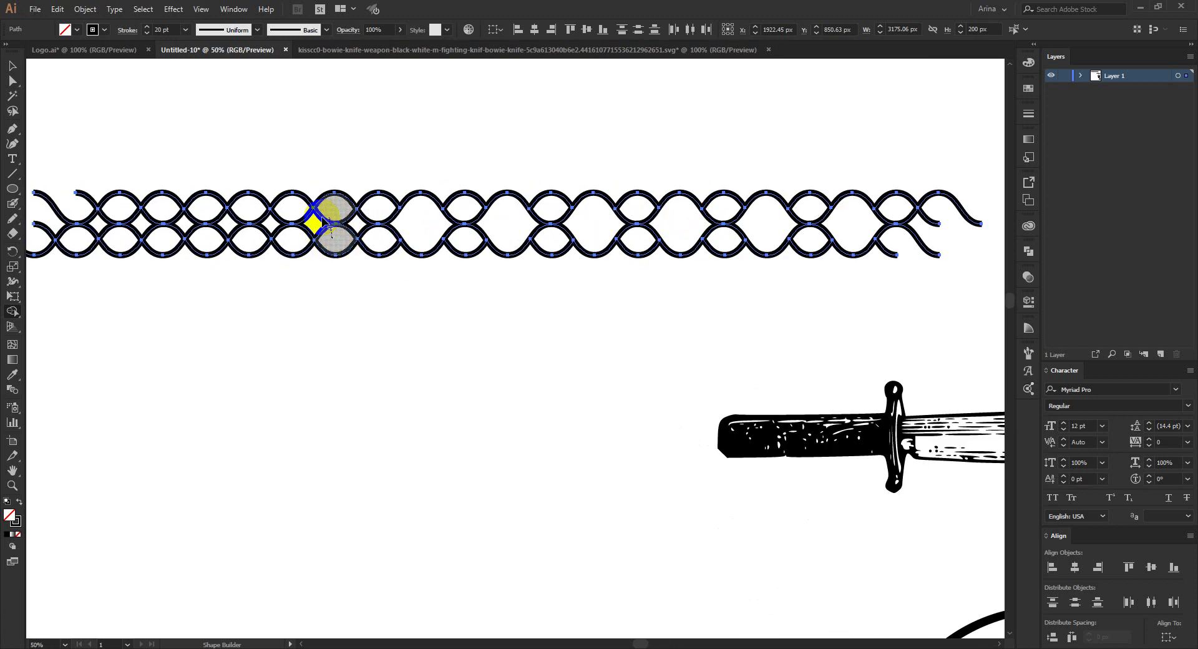
drag(329, 221, 332, 236)
drag(215, 230, 209, 225)
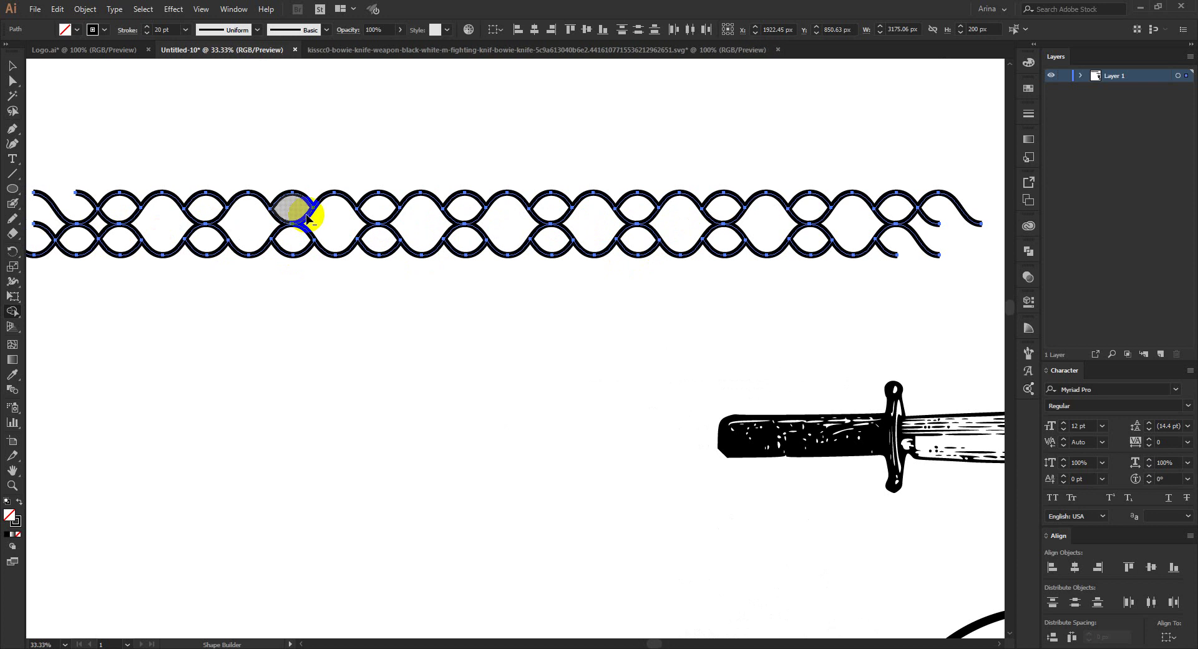
scroll(306, 214, down, 2)
key(v)
click(382, 267)
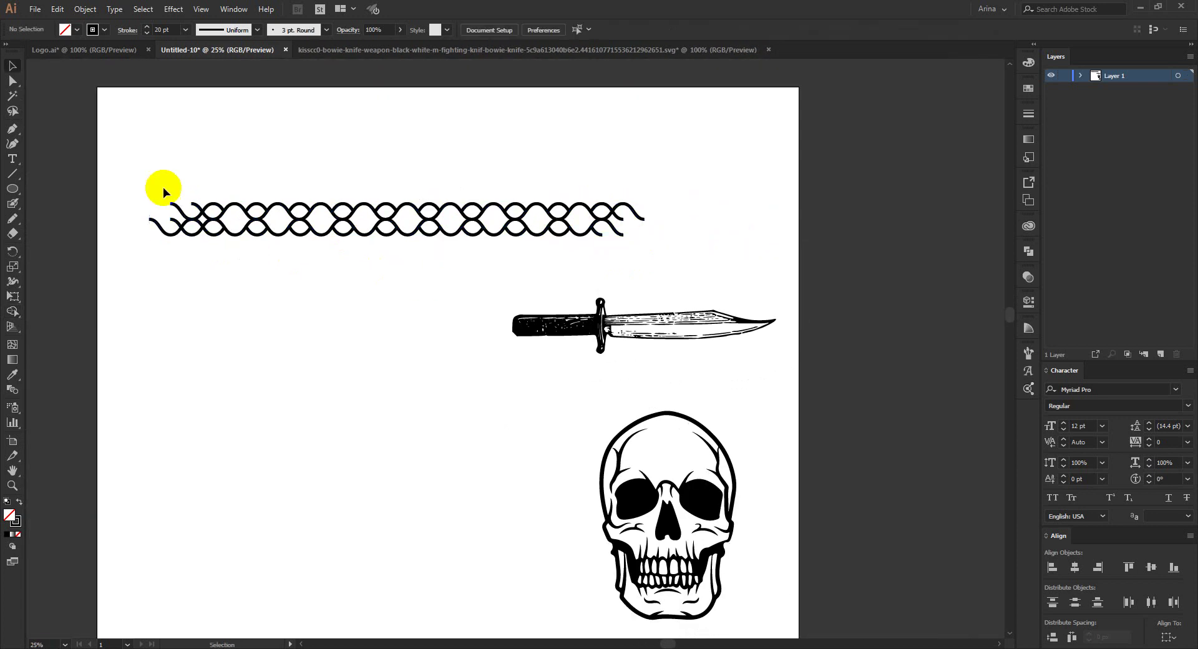
Step: Create a new pattern brush from the complete braid artwork, keeping the default brush options
drag(129, 177, 674, 245)
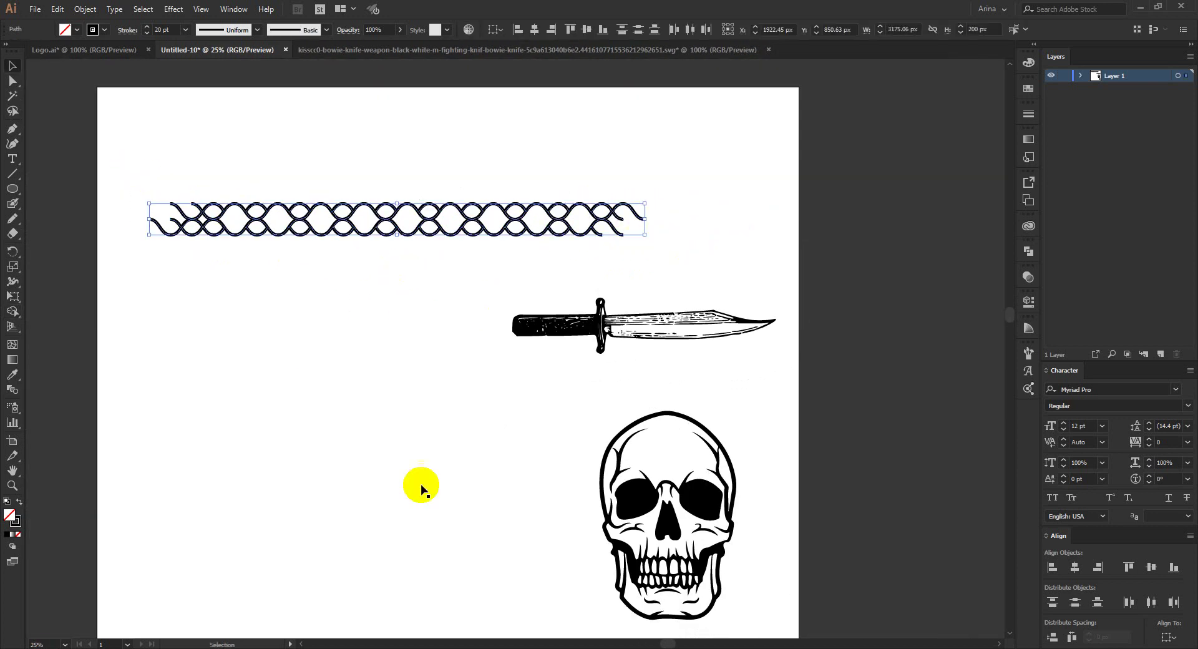
scroll(411, 369, down, 2)
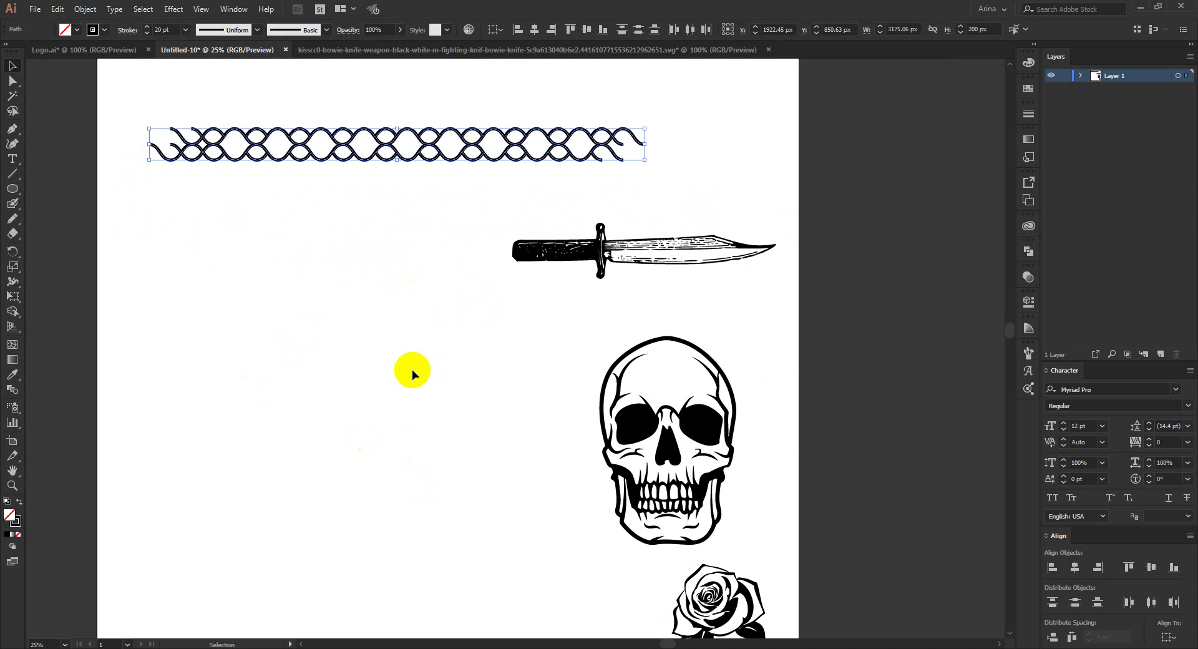
click(158, 150)
drag(132, 142, 684, 216)
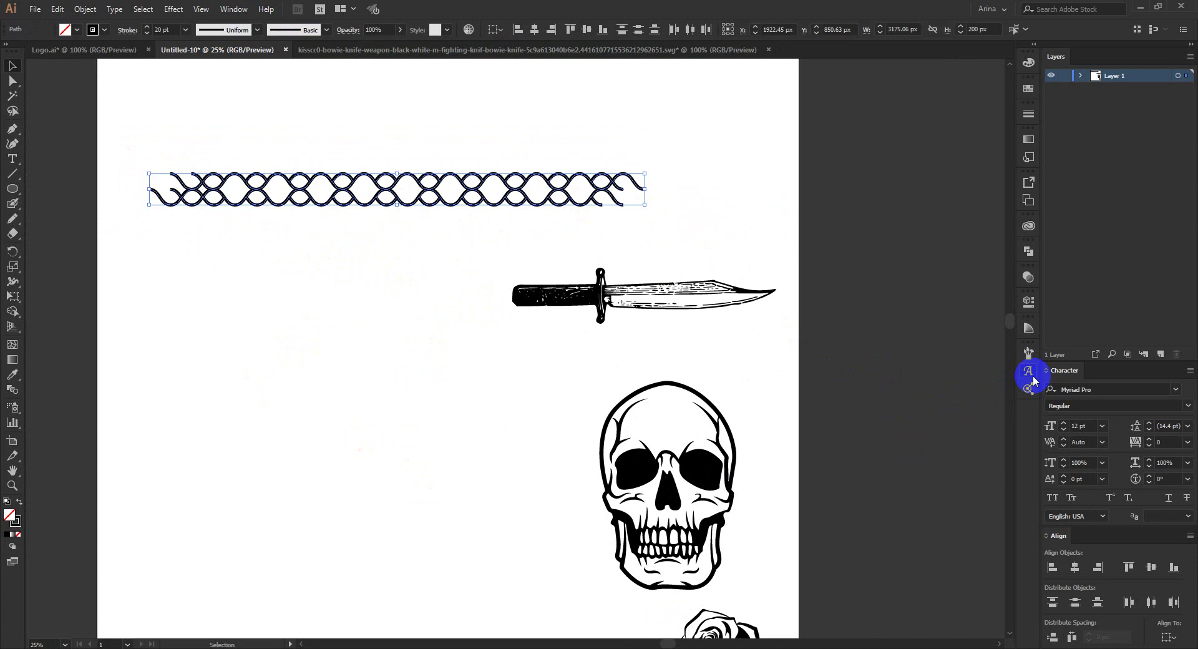
click(1028, 354)
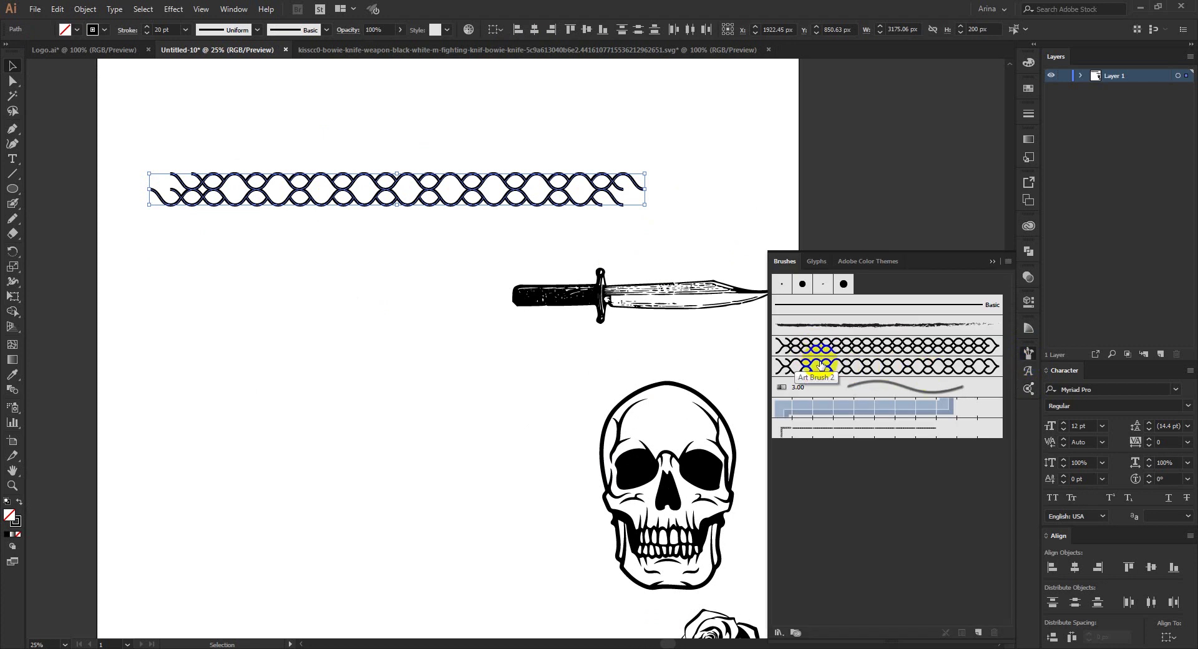
click(978, 631)
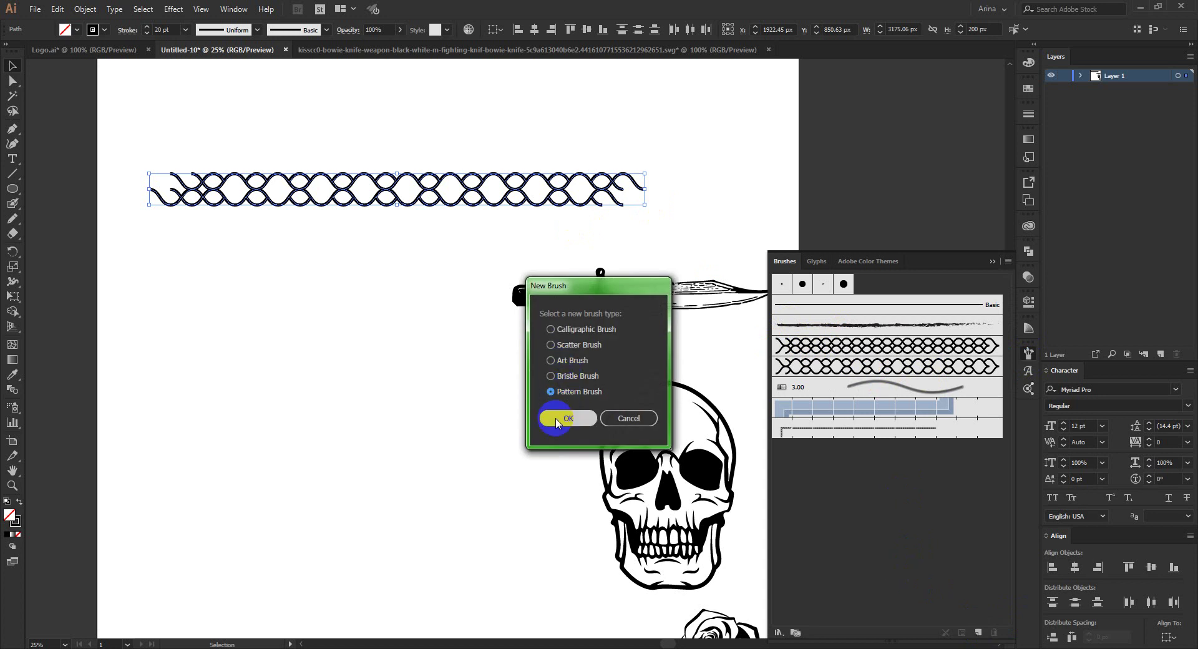
click(557, 419)
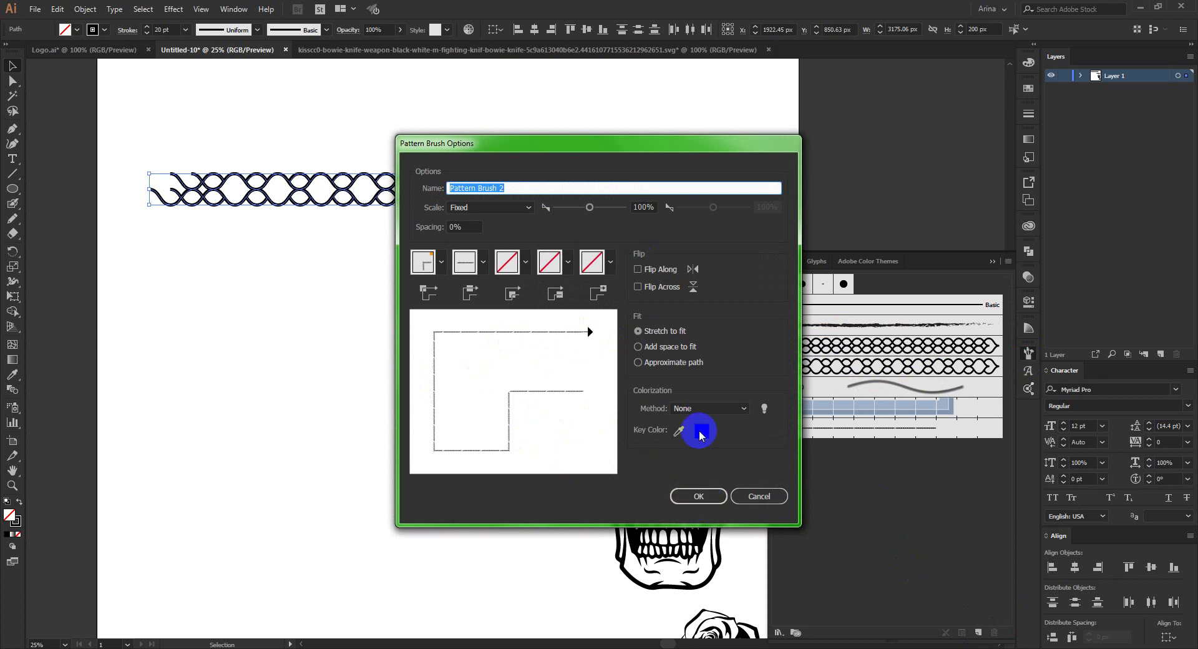
click(698, 496)
click(455, 329)
Step: Clear the artboard by moving the braid above it and the knife, skull and rose beside it
scroll(600, 240, down, 1)
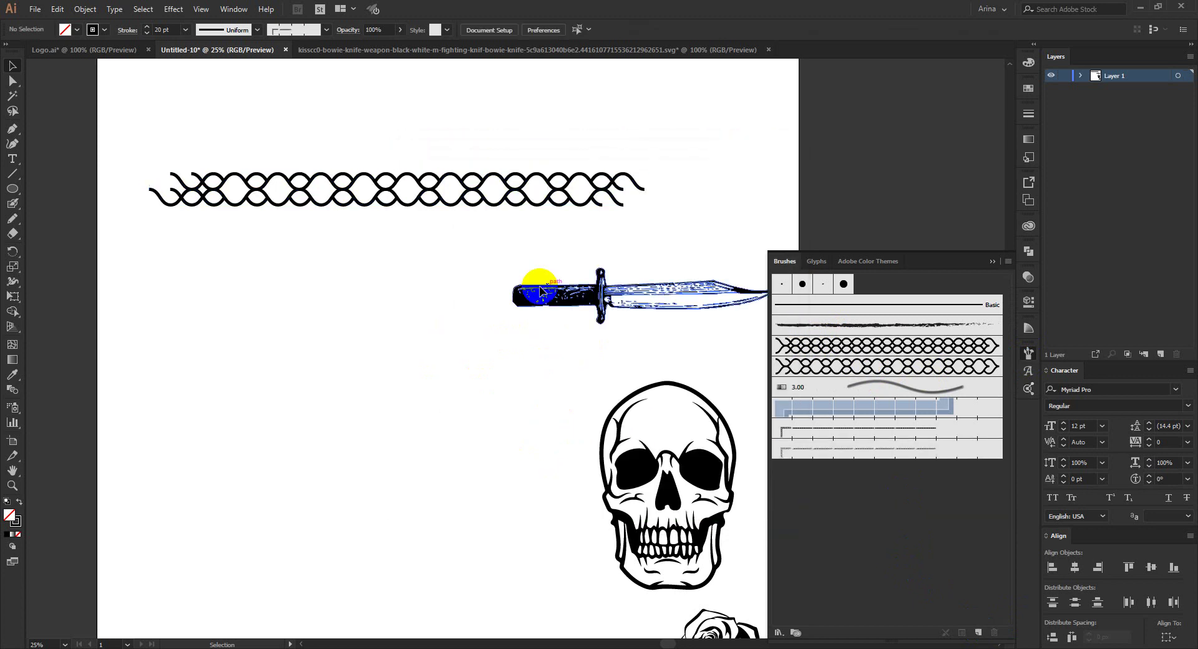
drag(639, 234, 226, 147)
drag(405, 216, 620, 97)
drag(506, 230, 728, 572)
drag(663, 401, 226, 282)
click(245, 243)
Step: Draw a circle in the middle of the artboard and enlarge it to about 2117 px in diameter
click(12, 189)
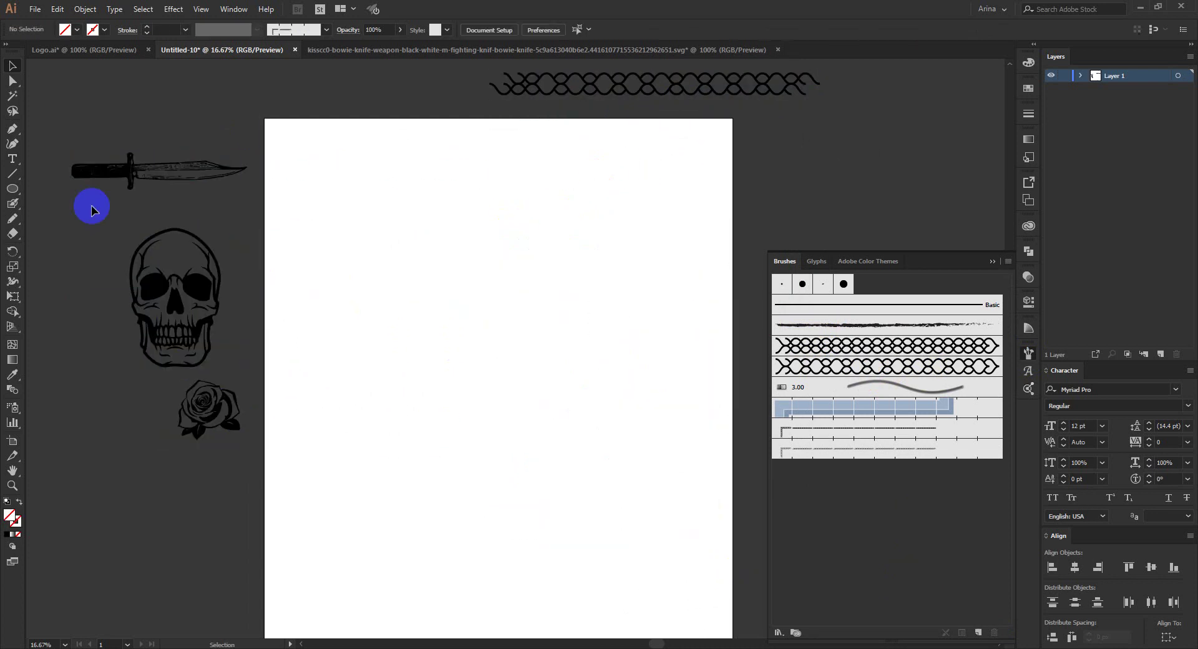
drag(489, 345, 586, 455)
key(v)
scroll(470, 271, up, 1)
drag(340, 167, 609, 438)
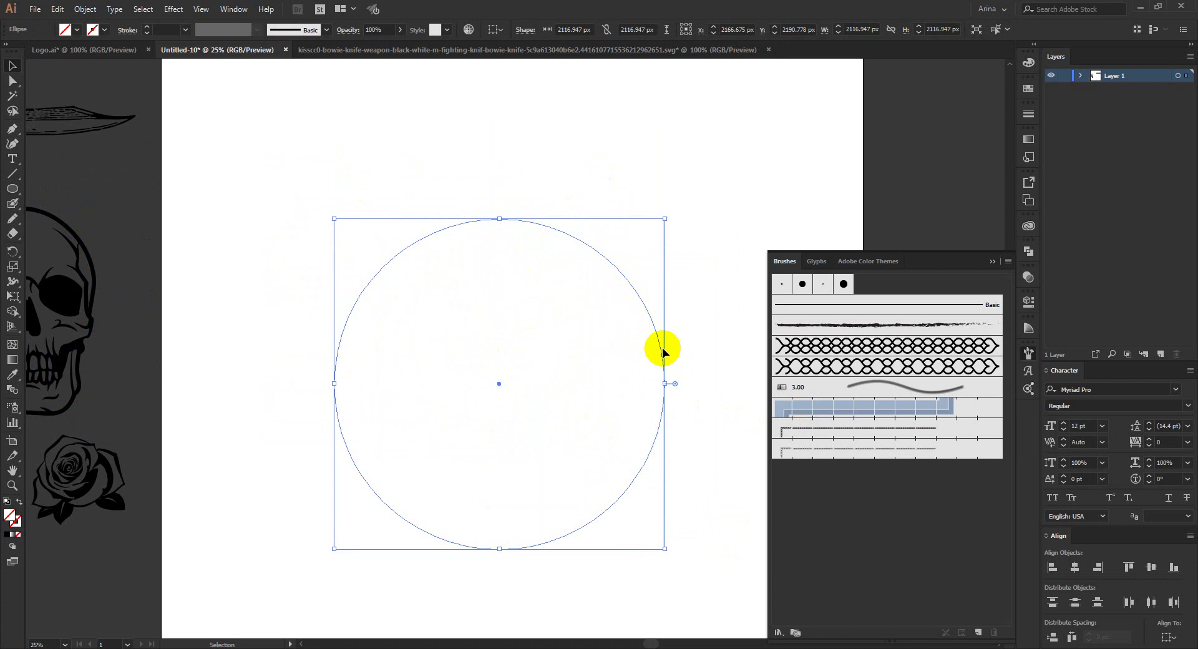
Step: Try the two older braid brushes on the circle with stroke weights between 0.75 pt and 2 pt
click(850, 347)
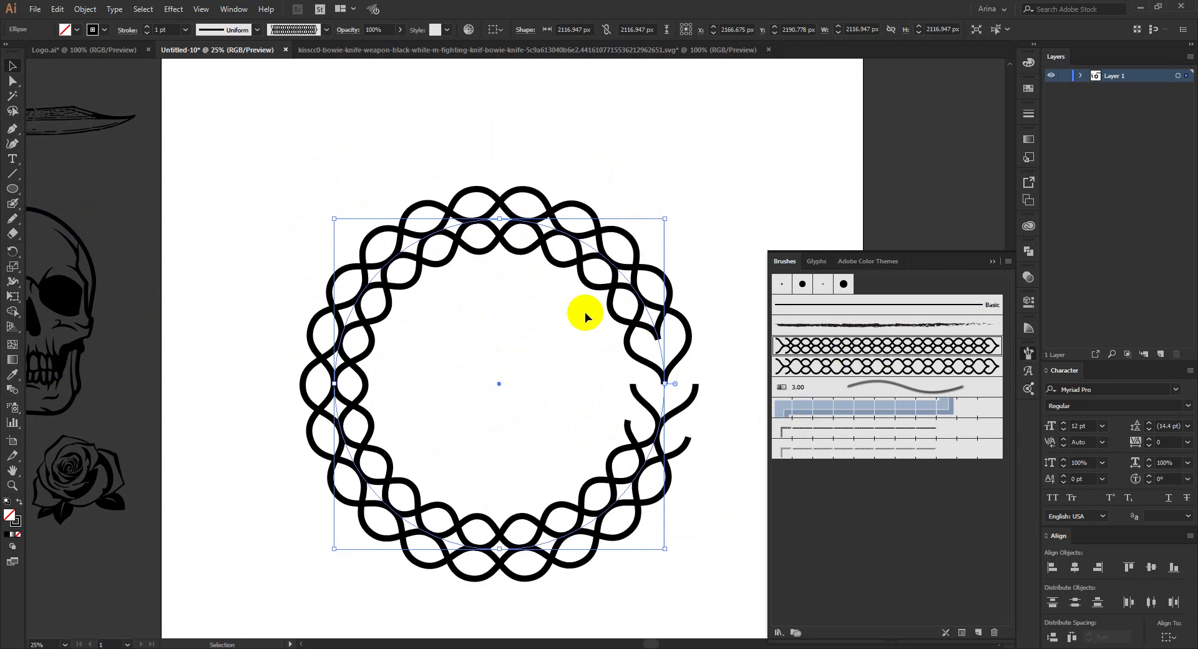
click(845, 367)
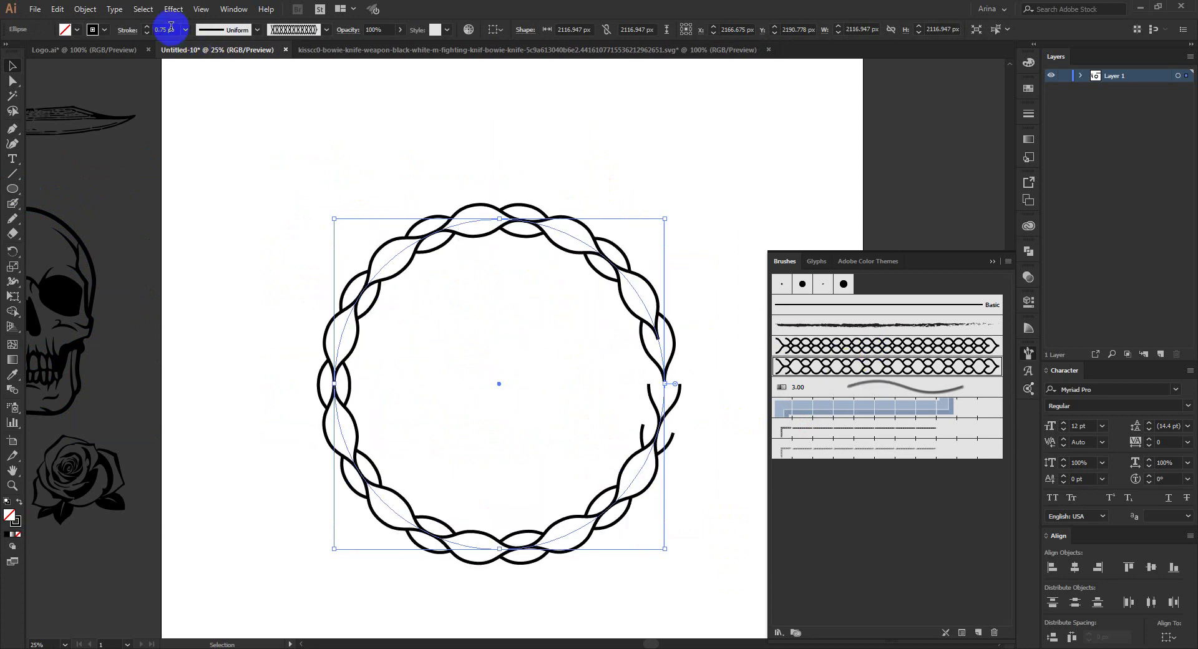
scroll(171, 26, down, 1)
scroll(170, 27, up, 4)
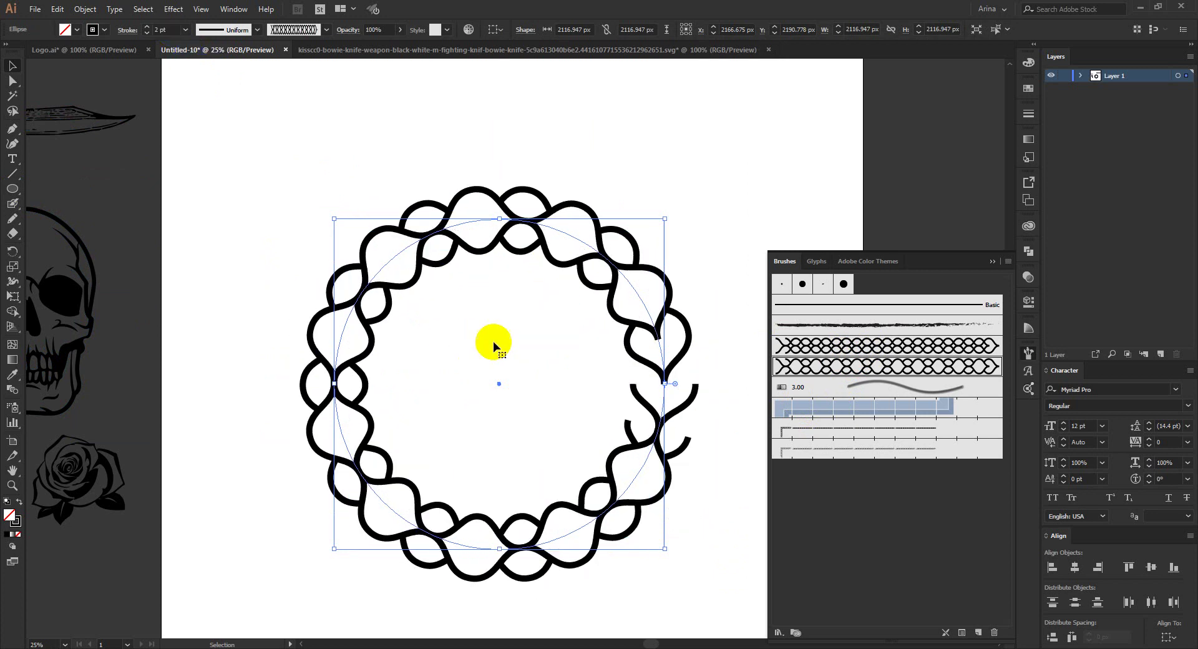
click(780, 353)
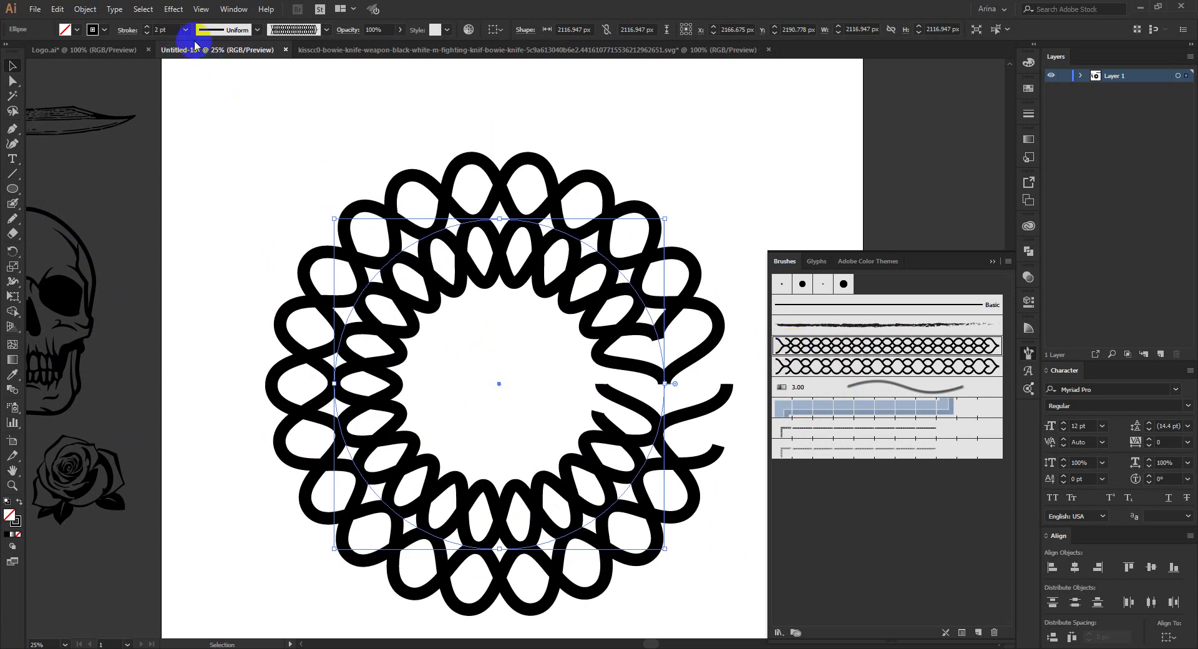
scroll(172, 28, down, 1)
scroll(172, 29, down, 1)
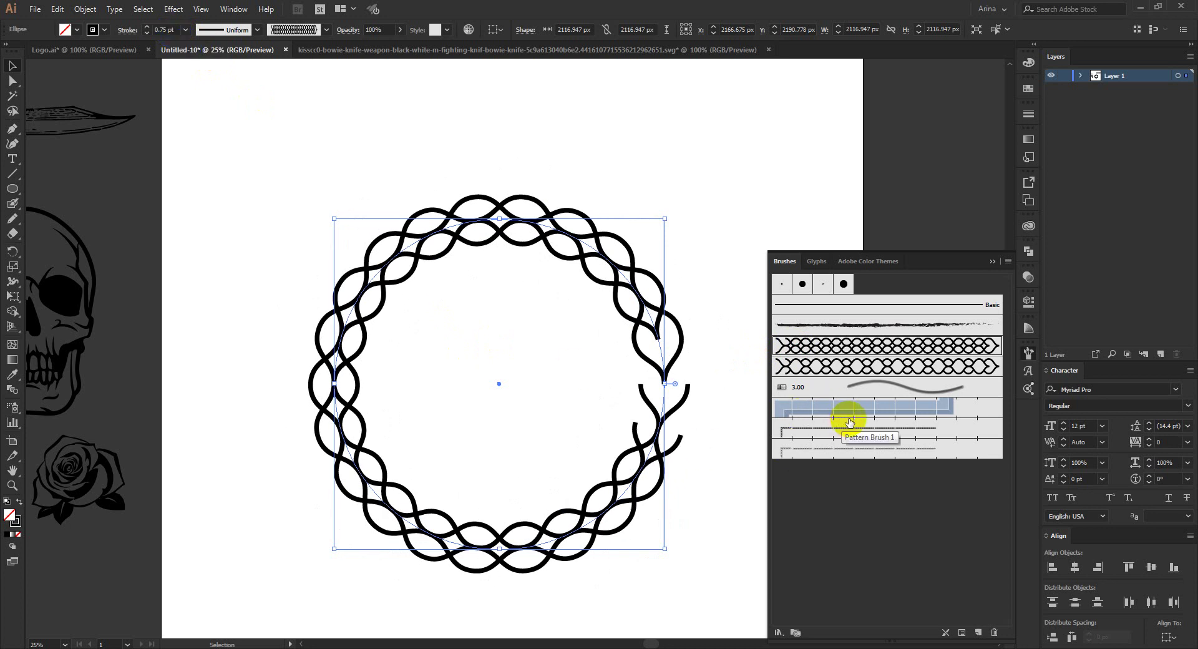
Step: Apply the newly created braid pattern brush to the circle's outline and deselect it
click(826, 460)
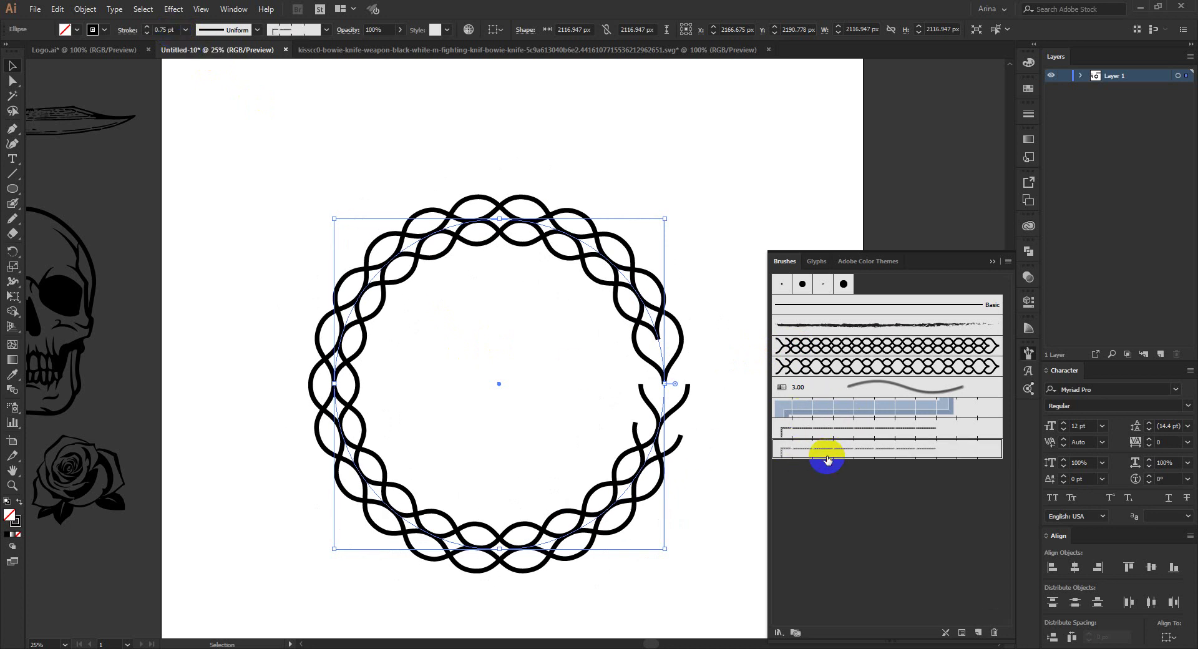
click(529, 364)
drag(268, 171, 732, 585)
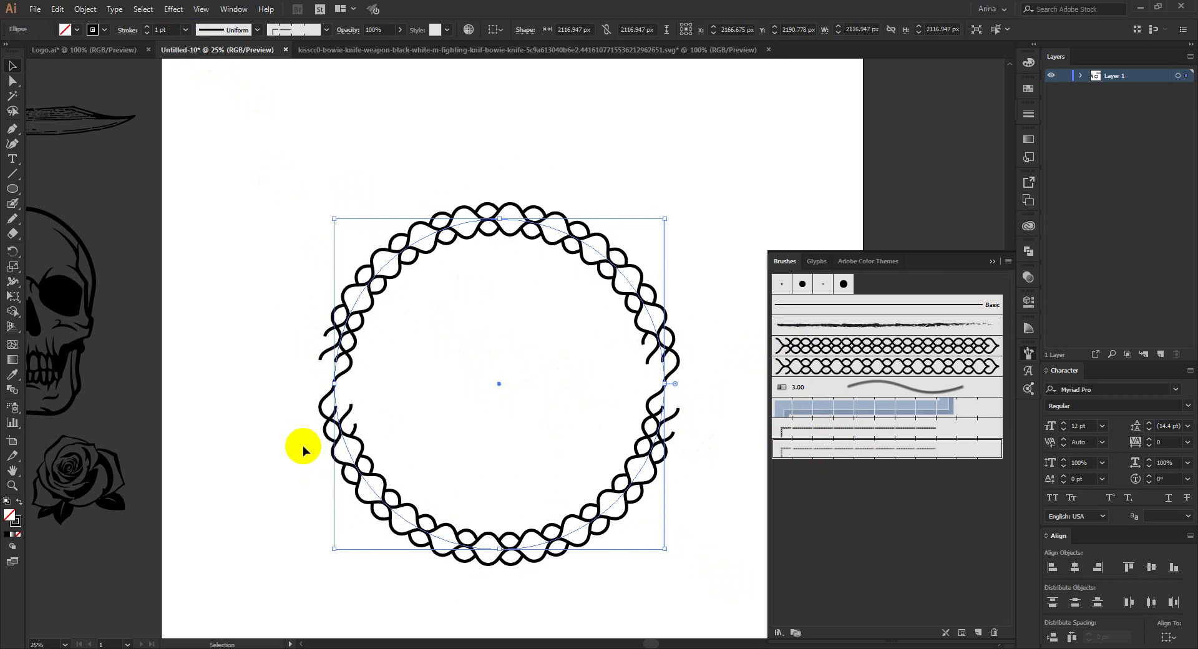
click(268, 274)
scroll(467, 351, down, 2)
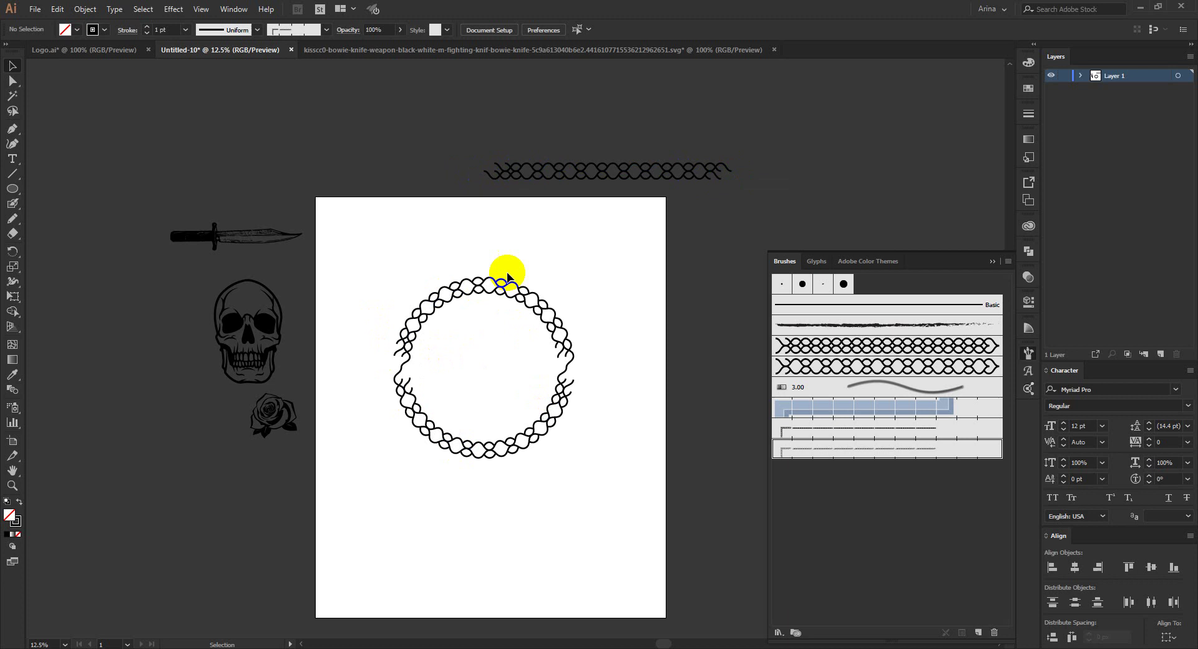
Step: Expand the appearance of the braided circle into editable paths
scroll(486, 412, up, 2)
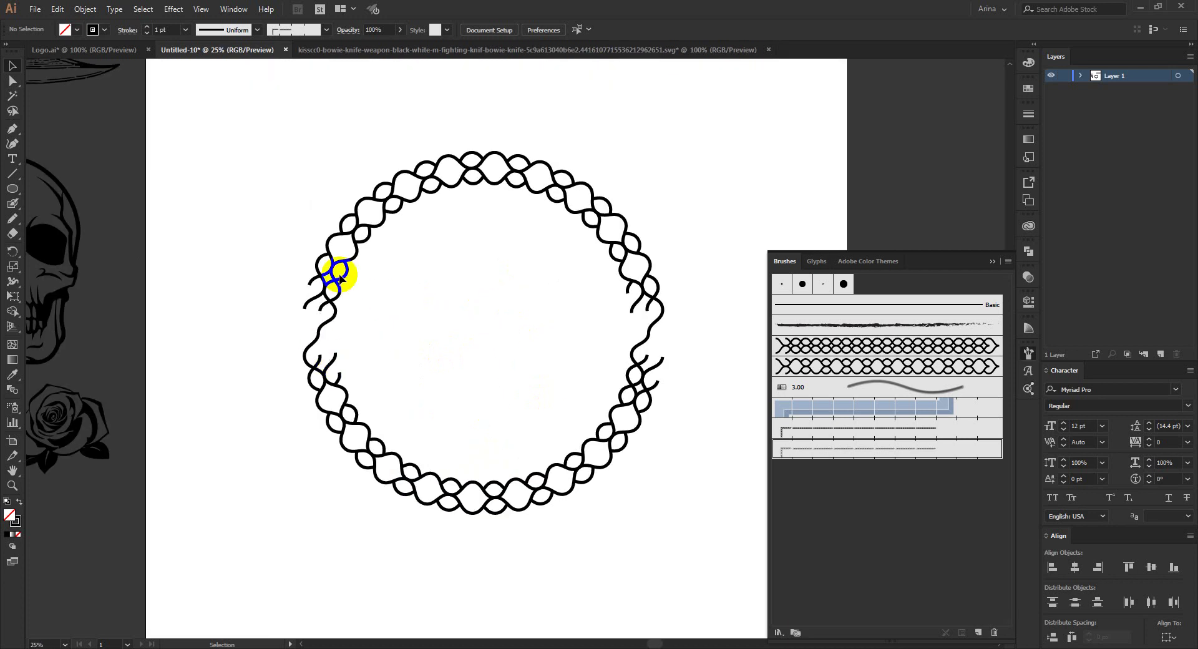
scroll(517, 324, down, 1)
drag(324, 168, 645, 499)
click(86, 10)
click(109, 162)
drag(319, 167, 661, 499)
key(a)
key(v)
drag(302, 177, 684, 529)
Step: Move the skull inside the braided circle and align the two on their horizontal centres
drag(209, 303, 525, 357)
drag(605, 479, 302, 233)
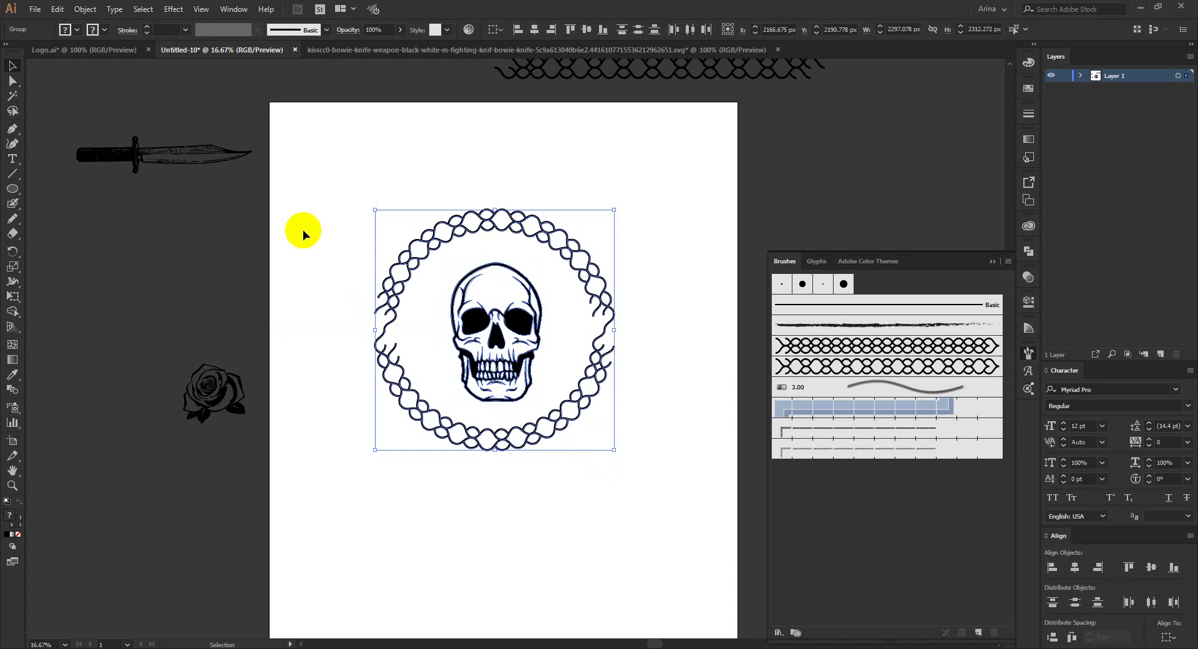
click(535, 31)
click(650, 248)
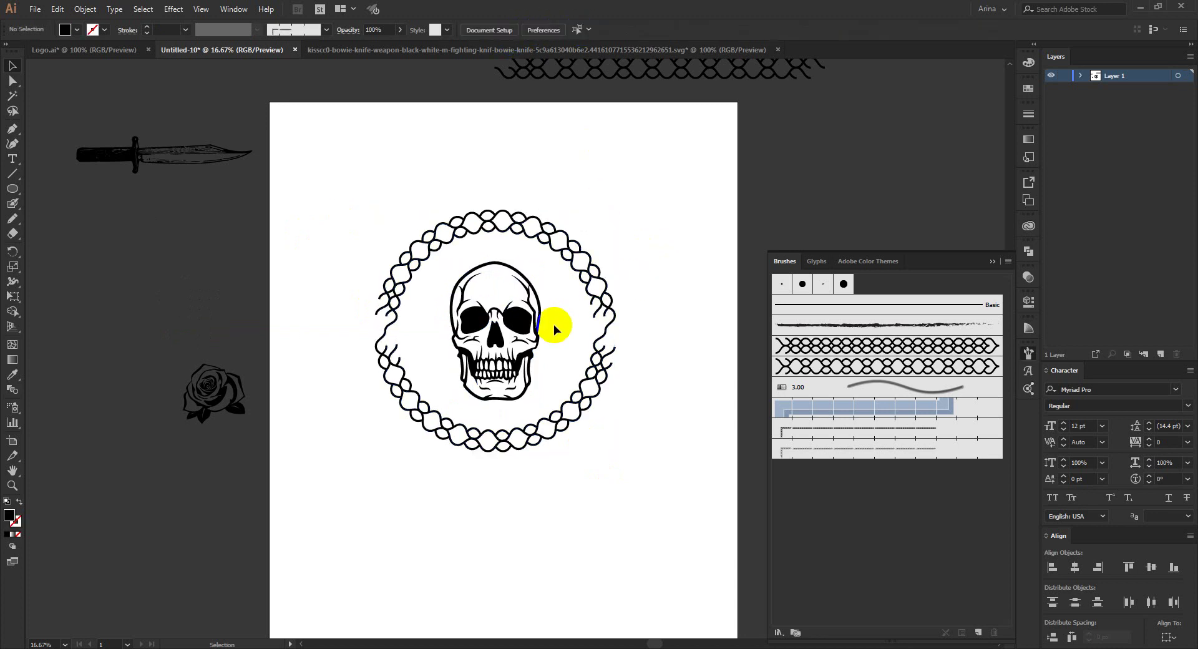
Step: Enlarge the skull so that it fills more of the braided circle
click(511, 319)
drag(496, 401, 502, 416)
click(574, 448)
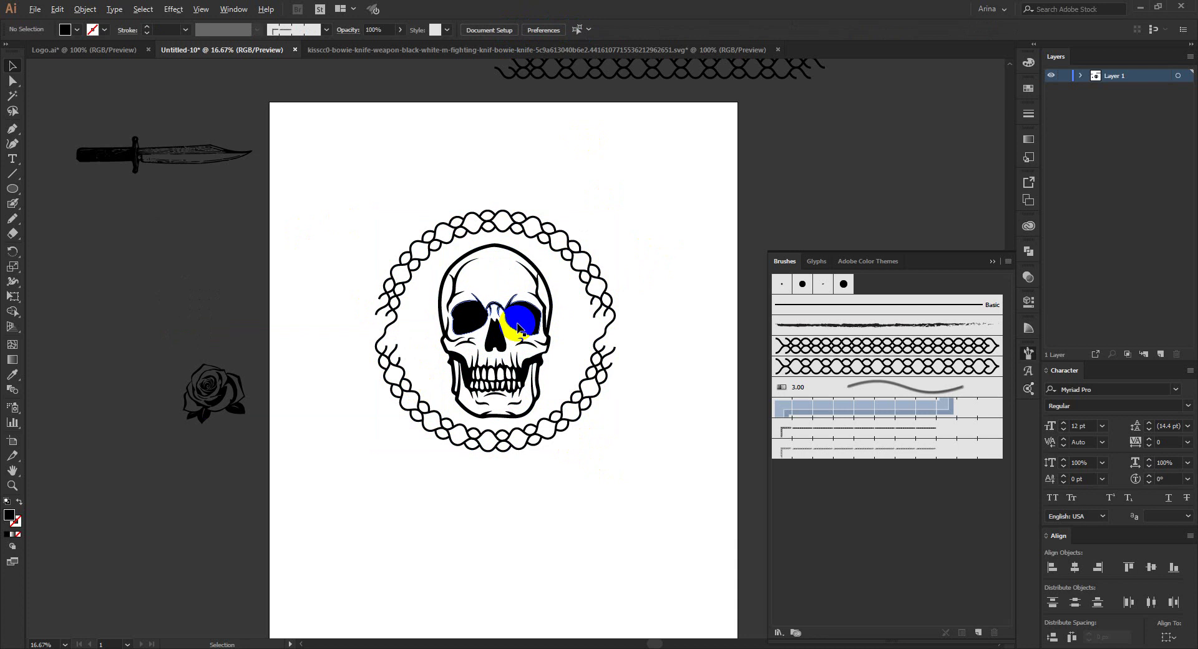
Step: Place a copy of the rose on the circle's right edge, about 507 px wide, and move the original rose aside
scroll(507, 318, up, 1)
drag(105, 423, 683, 338)
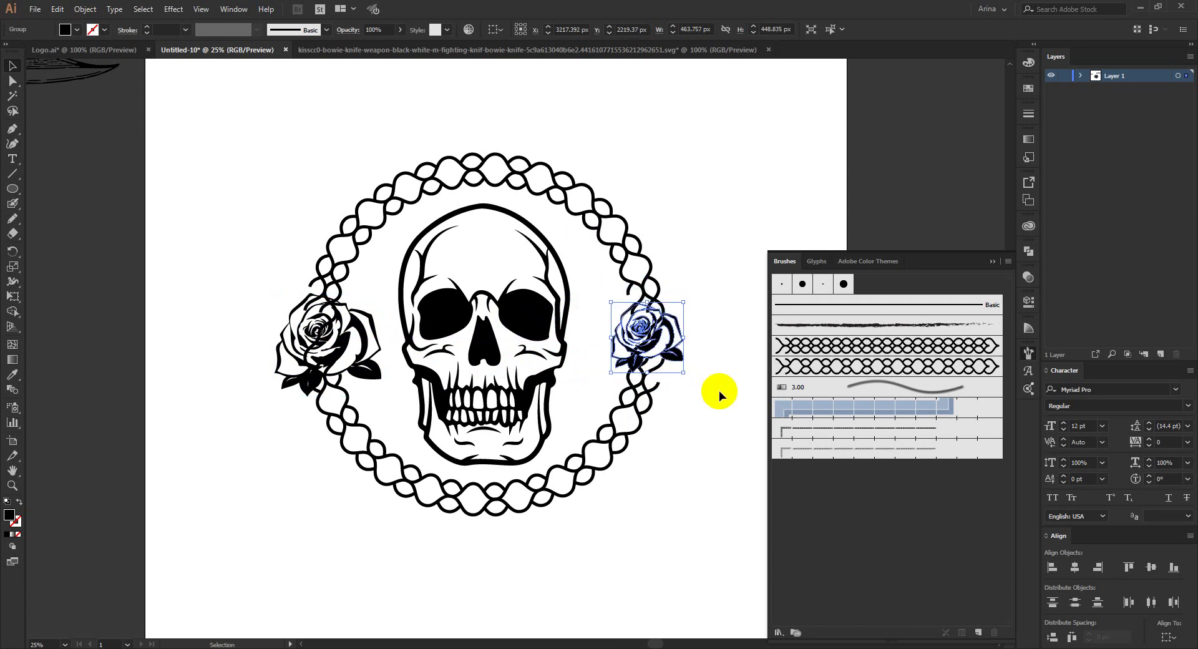
drag(374, 365, 216, 355)
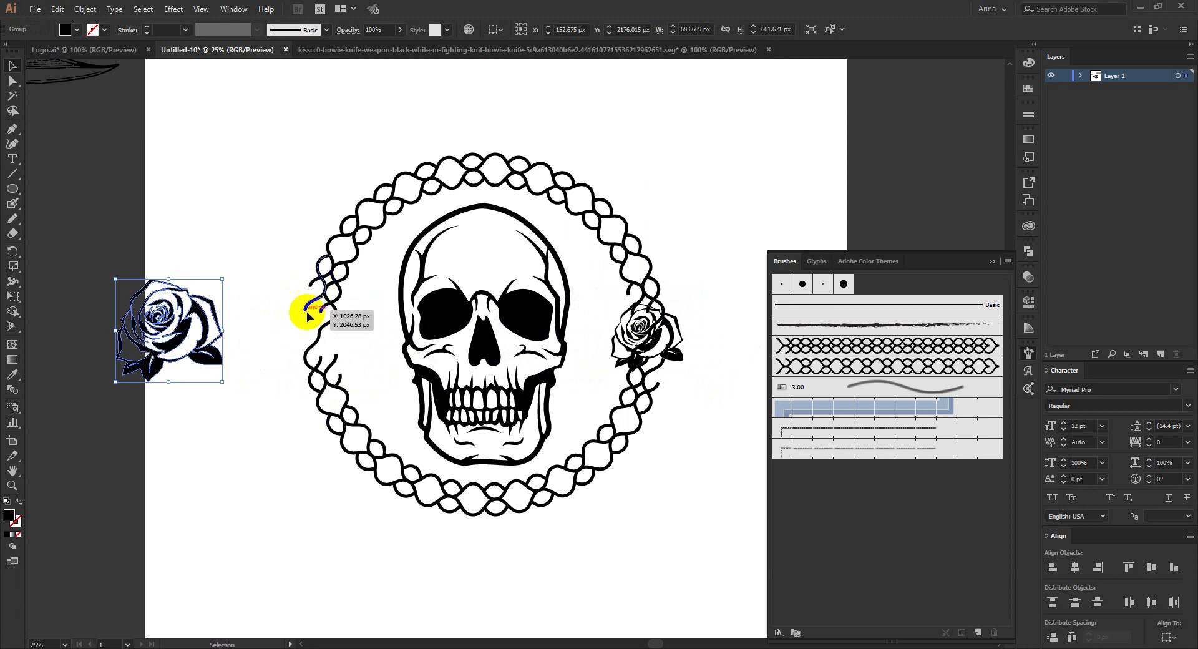
drag(353, 376, 644, 370)
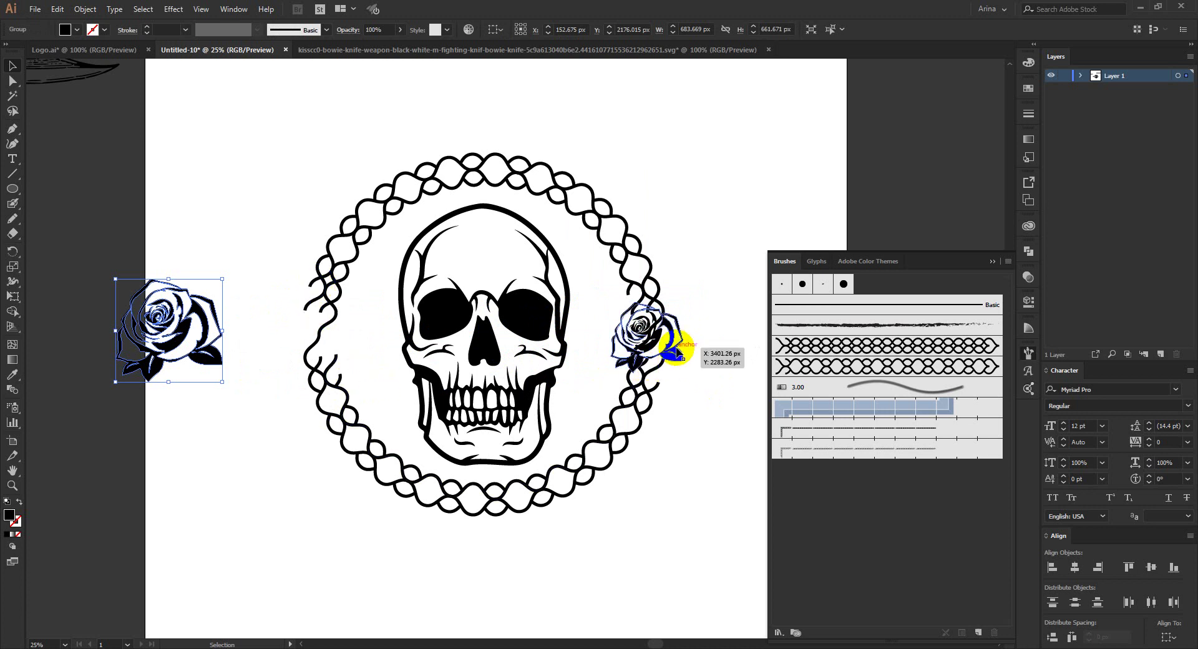
click(674, 340)
scroll(670, 338, up, 1)
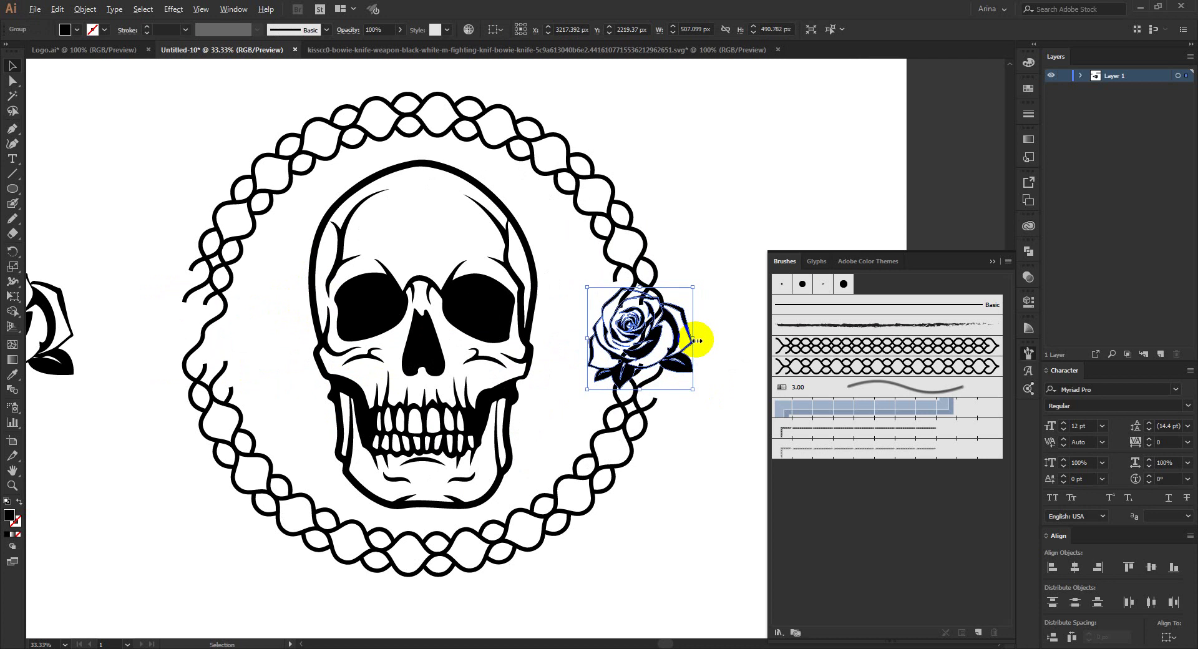
Step: Copy the resized rose to the circle's left edge and delete the spare original rose
scroll(697, 340, down, 1)
drag(666, 340, 324, 337)
click(265, 387)
drag(243, 381, 120, 255)
key(Delete)
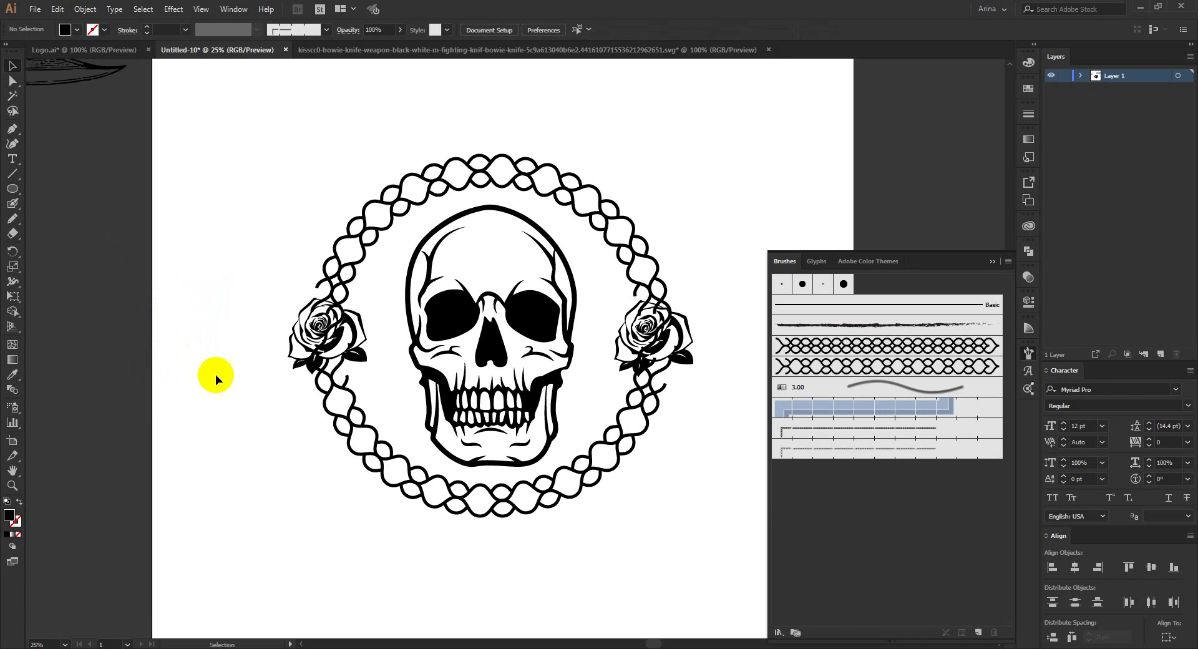
Step: Move the knife onto the artboard, just below the braided circle
scroll(567, 384, down, 1)
drag(230, 185, 540, 527)
scroll(624, 353, up, 3)
scroll(666, 362, down, 1)
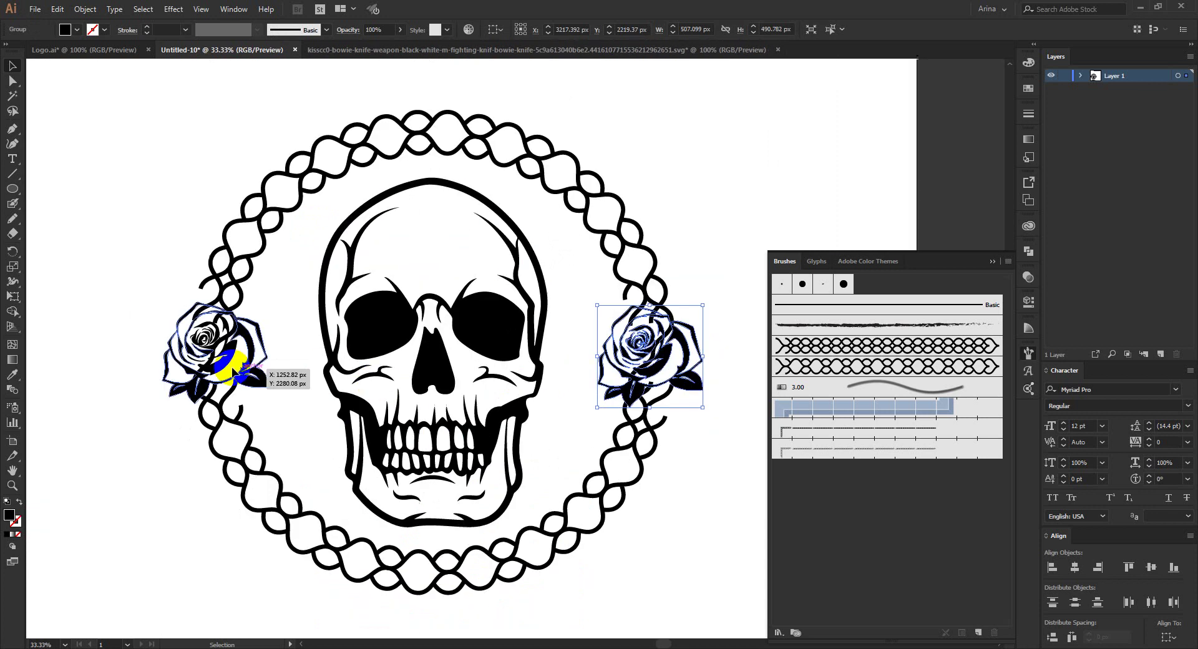
Step: Offset the paths of both roses by 20 px with Miter joins and a miter limit of 4
shift+click(171, 369)
scroll(237, 362, up, 1)
click(936, 358)
click(1028, 354)
click(85, 9)
mouse_move(95, 294)
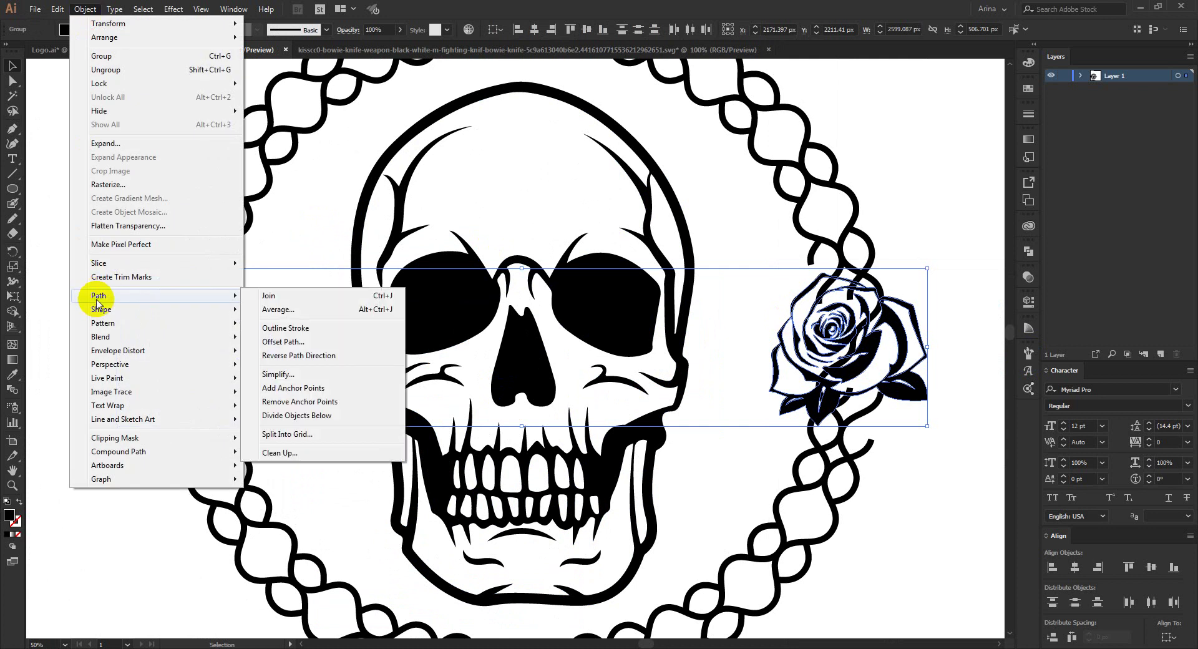
click(274, 342)
click(82, 178)
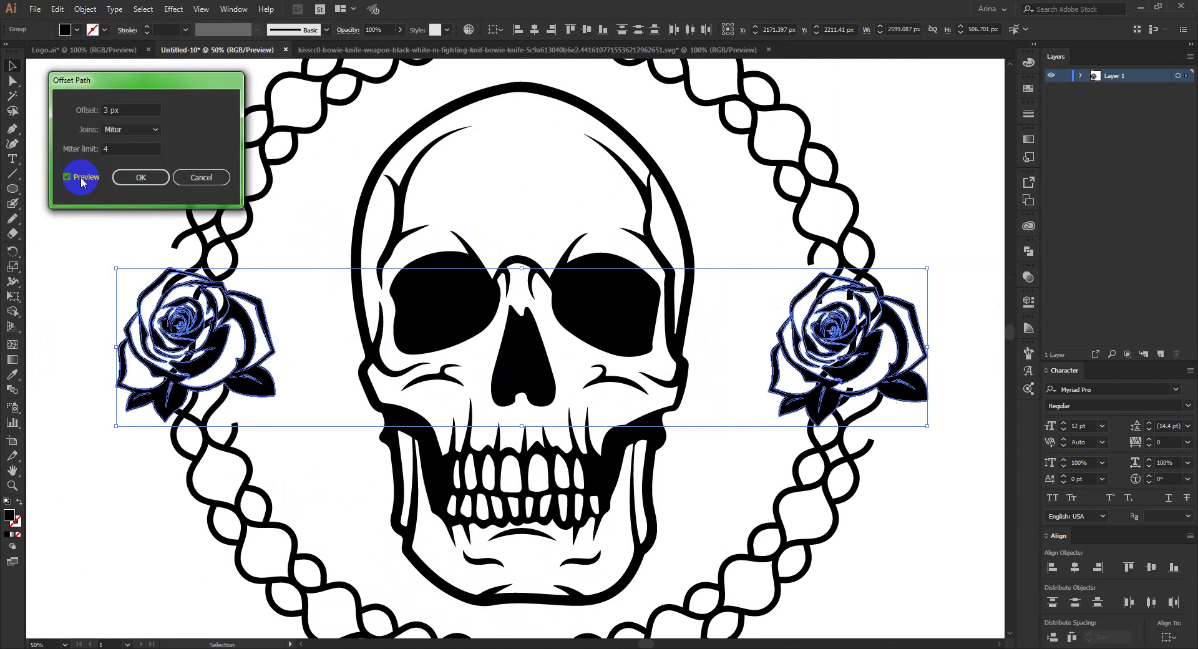
triple_click(122, 111)
text(10)
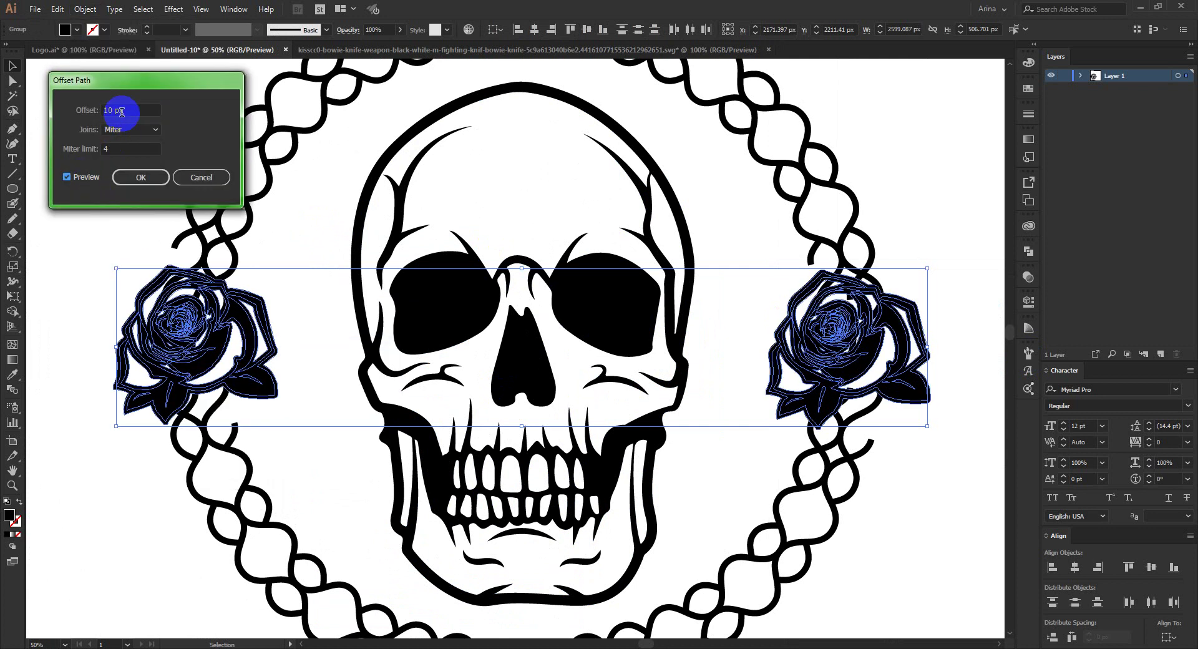
text(20)
click(137, 177)
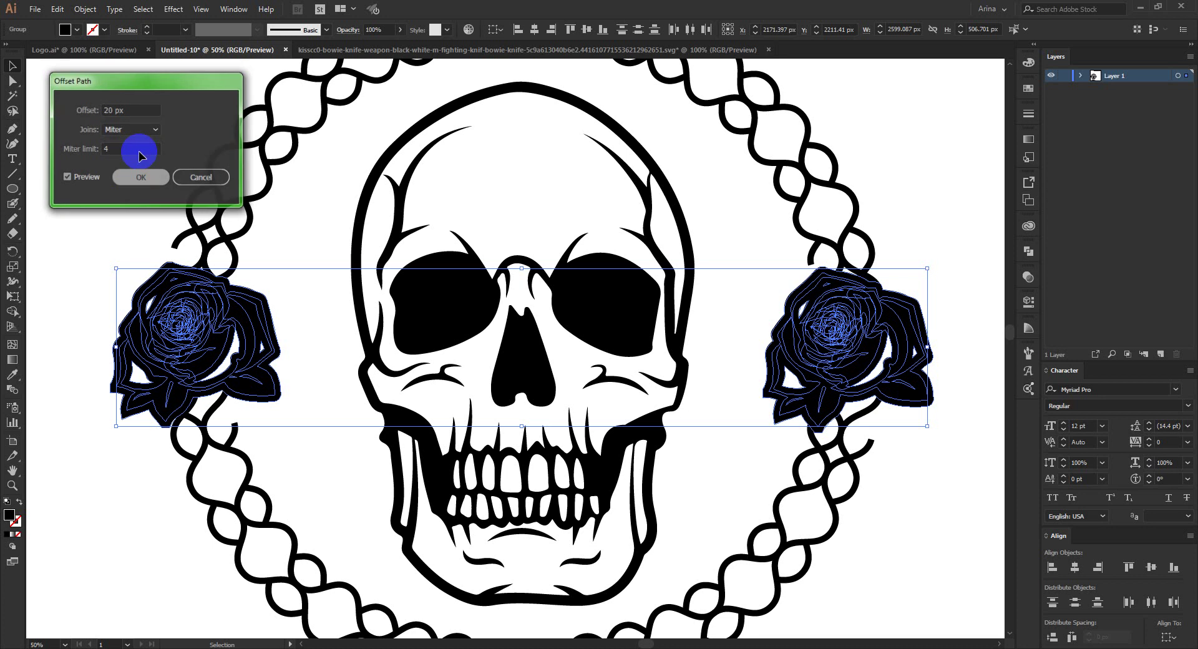
Step: Unite the offset rose paths with Pathfinder and reduce them to solid black silhouettes
click(1028, 251)
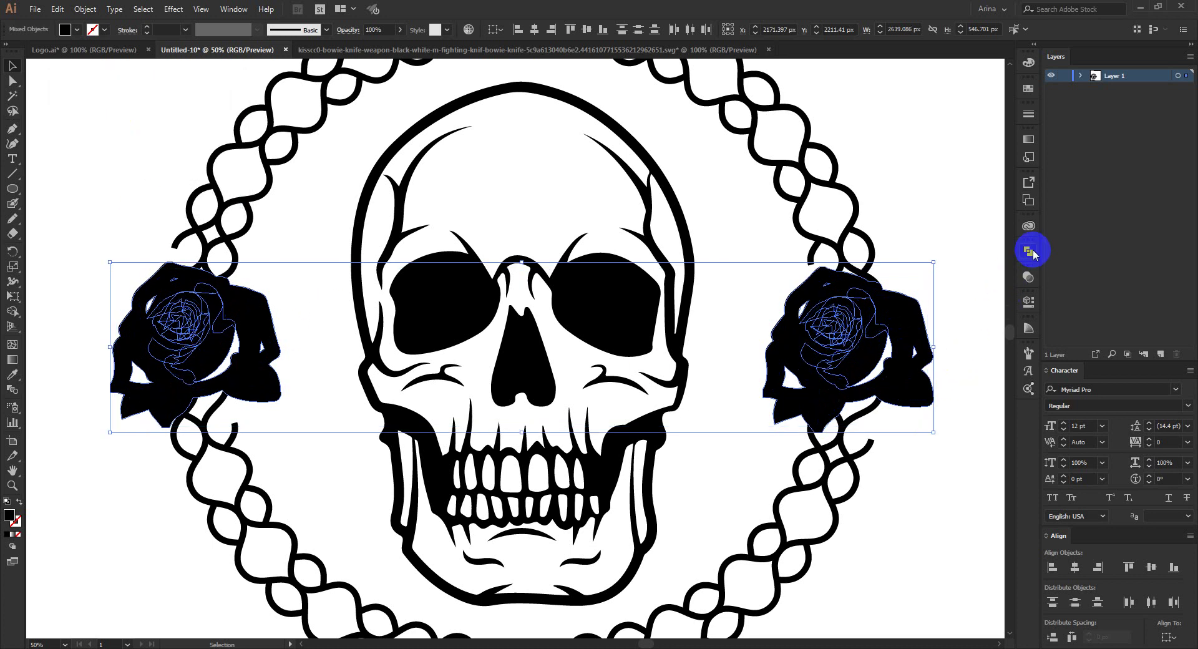
click(918, 302)
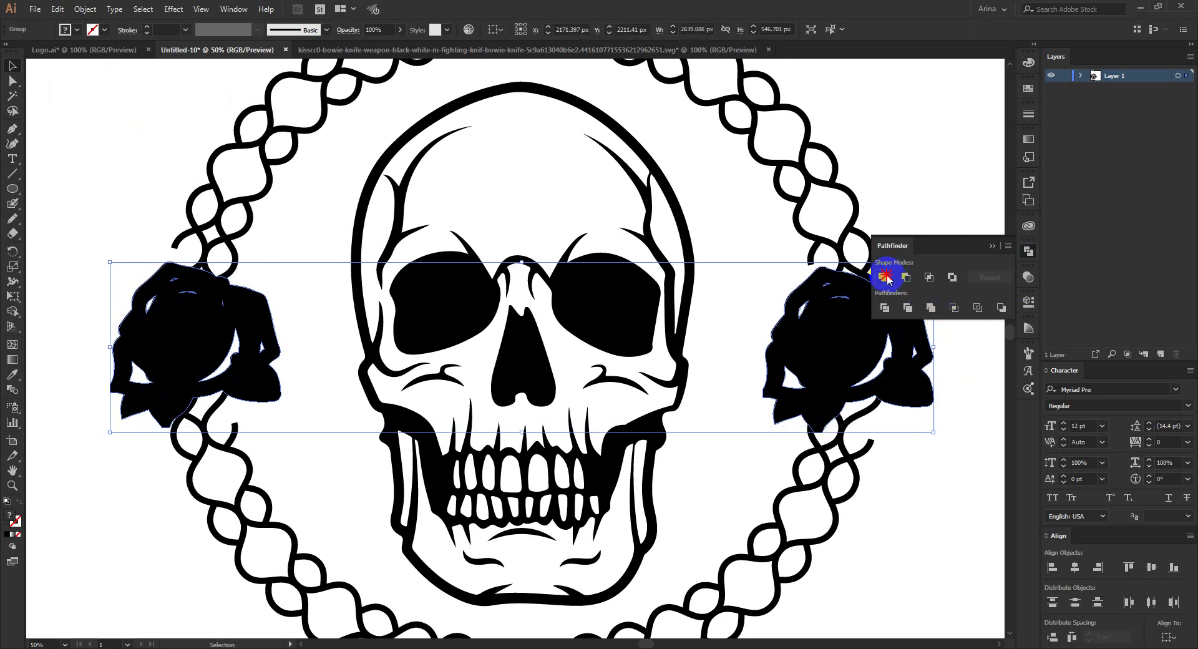
key(a)
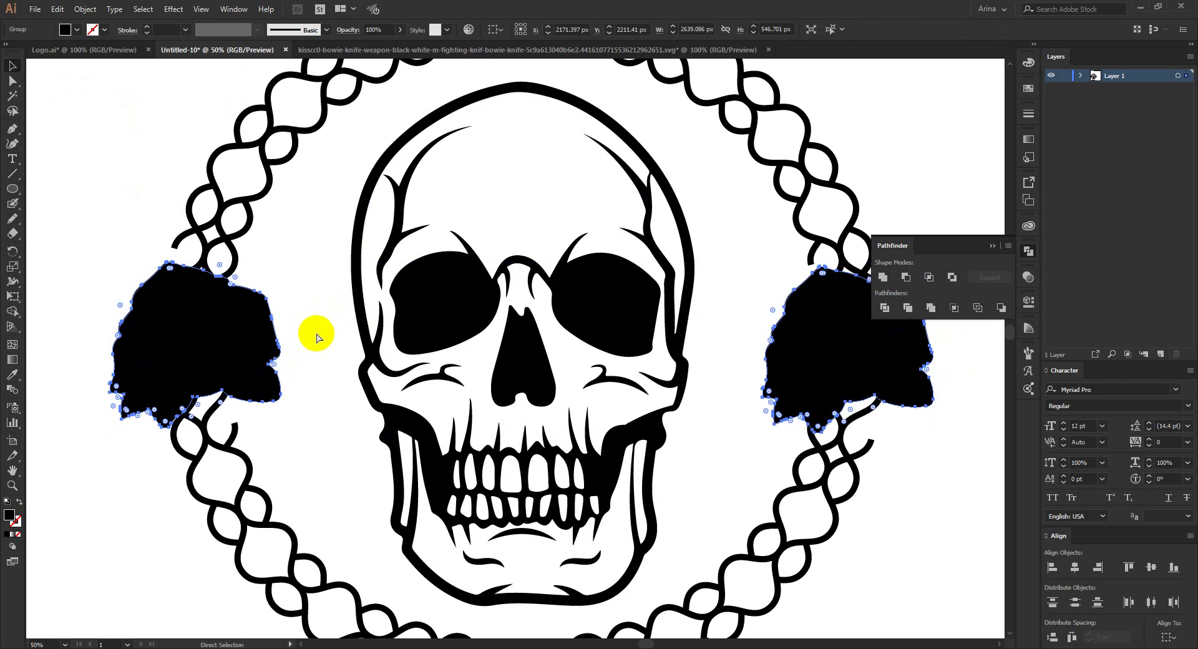
Step: Cut the rose silhouettes and paste them in place into a new opacity mask on the braided circle, with Clip off
key(ctrl+x)
click(236, 267)
click(1027, 279)
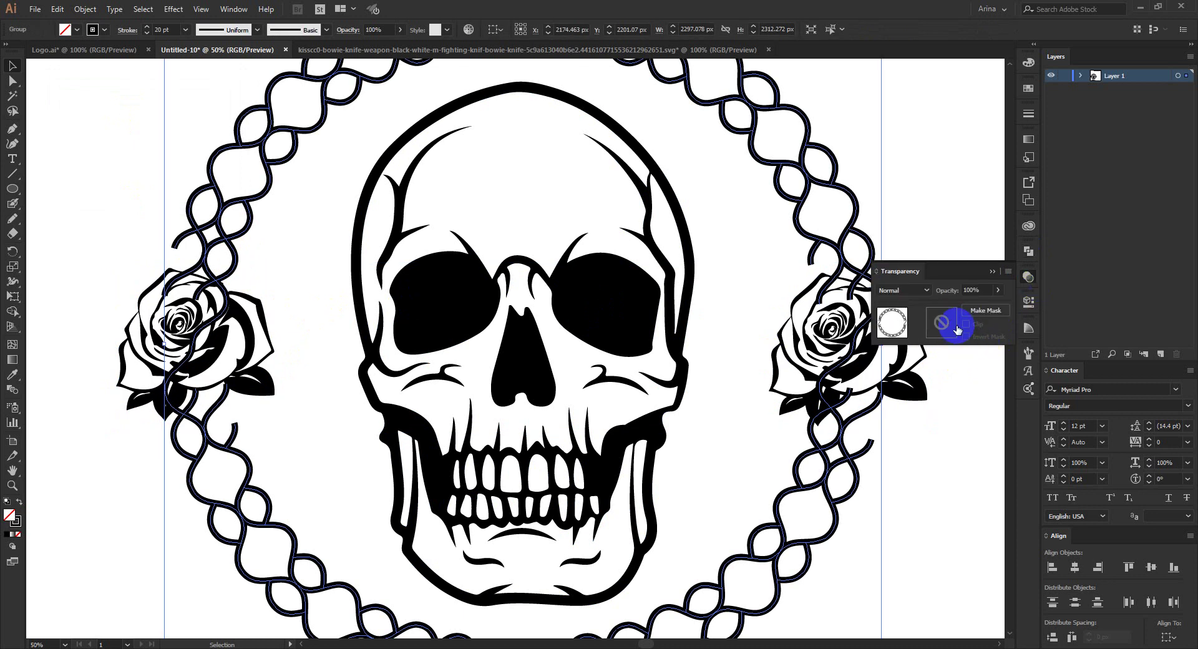
click(950, 324)
click(967, 324)
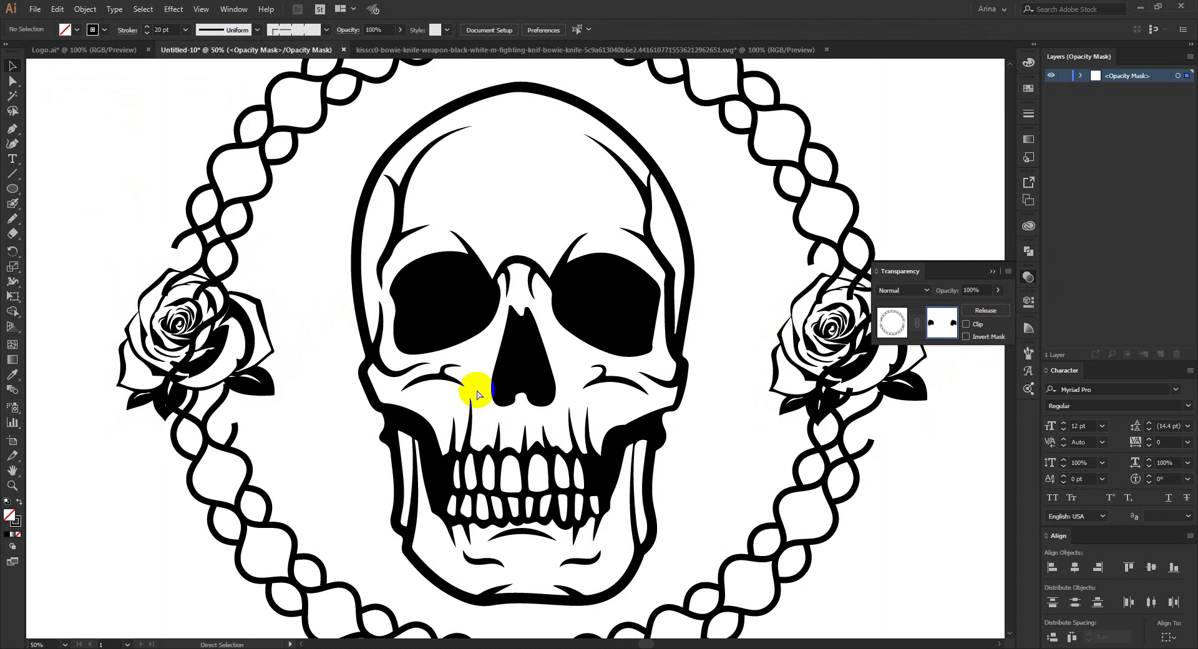
key(ctrl+f)
click(309, 373)
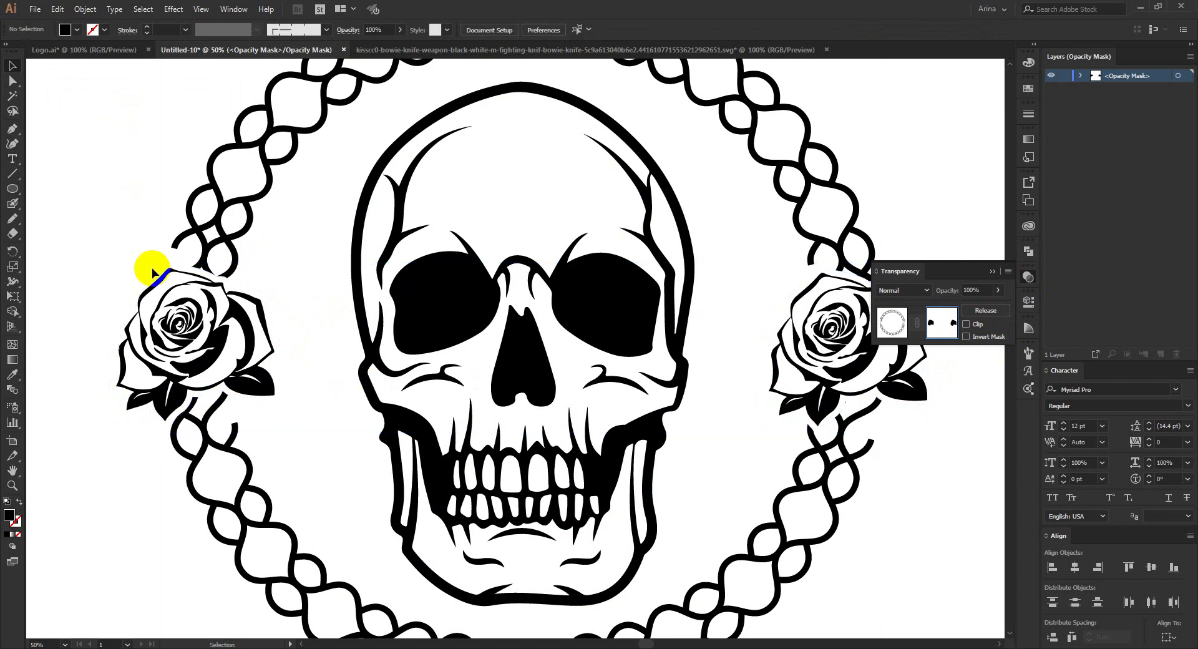
scroll(219, 421, up, 1)
scroll(243, 415, up, 1)
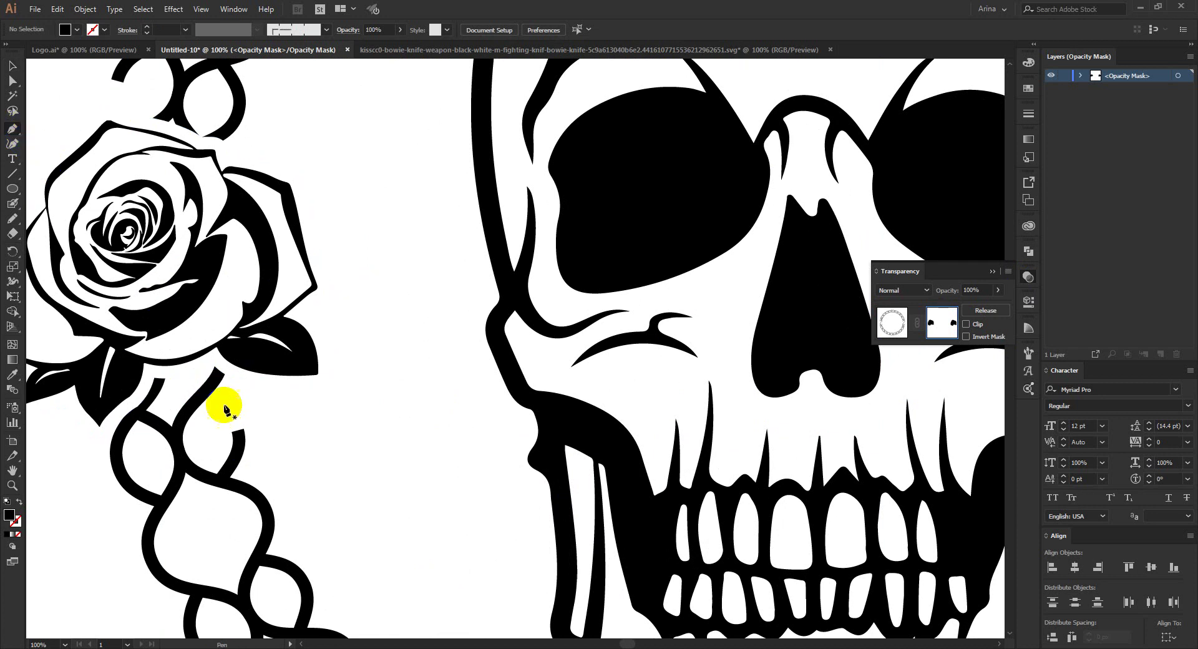
click(239, 432)
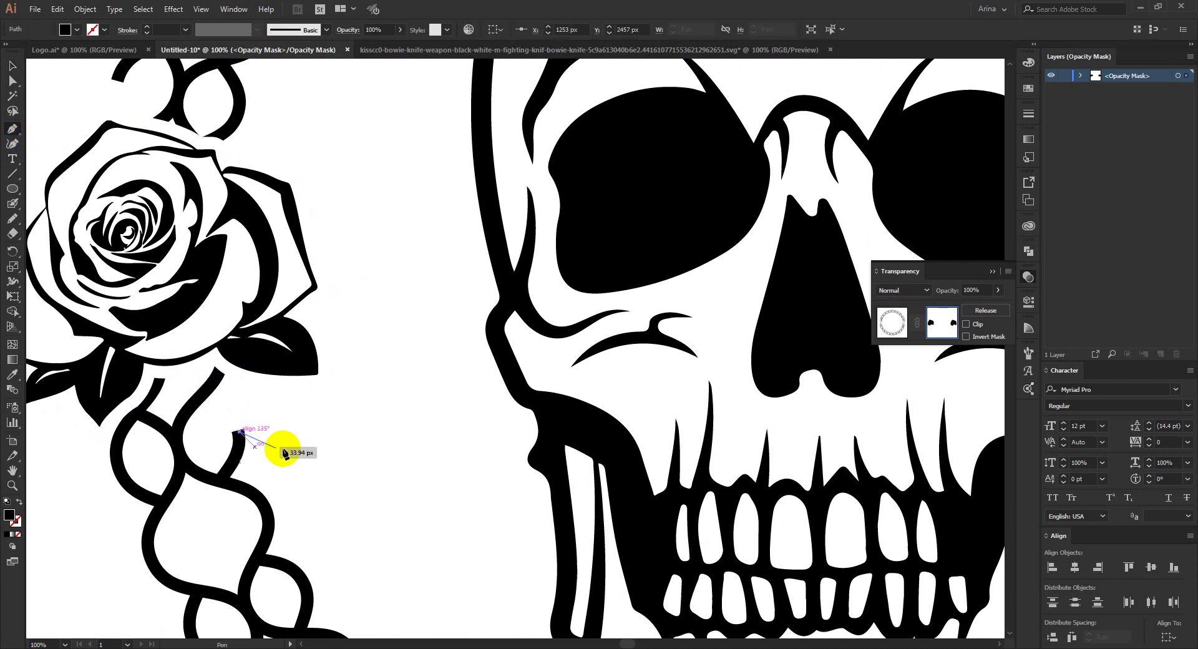
ctrl+click(431, 432)
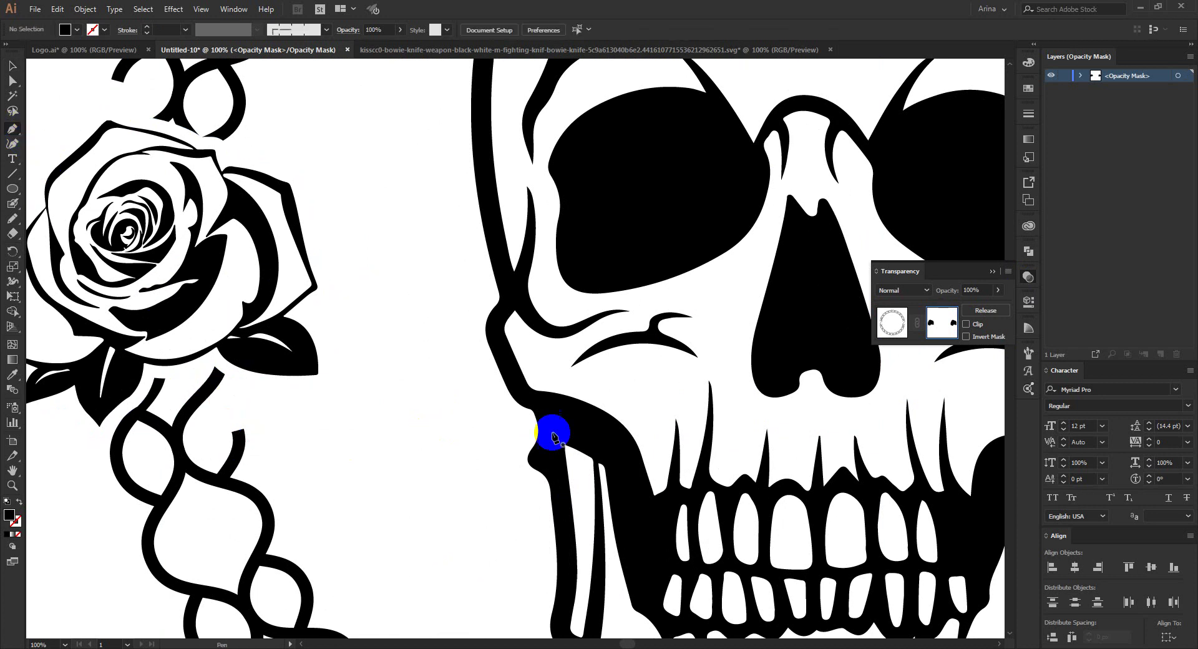
Step: Leave opacity mask editing and isolate the short loose strand of the braid below the left rose
click(892, 323)
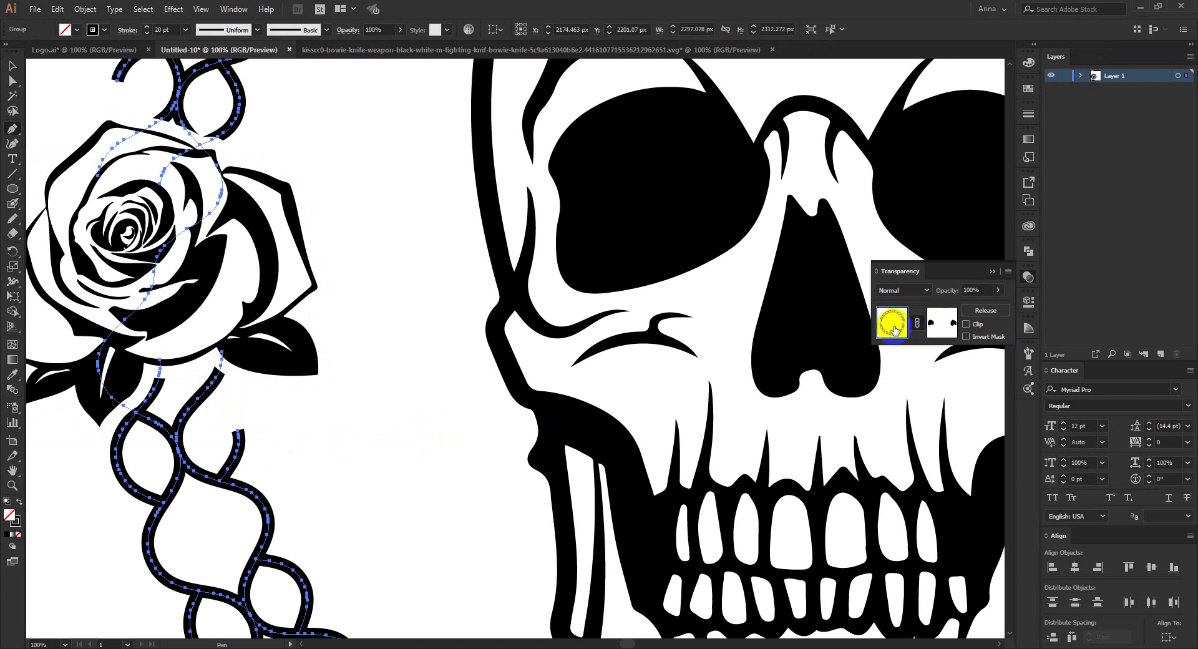
click(14, 72)
click(222, 416)
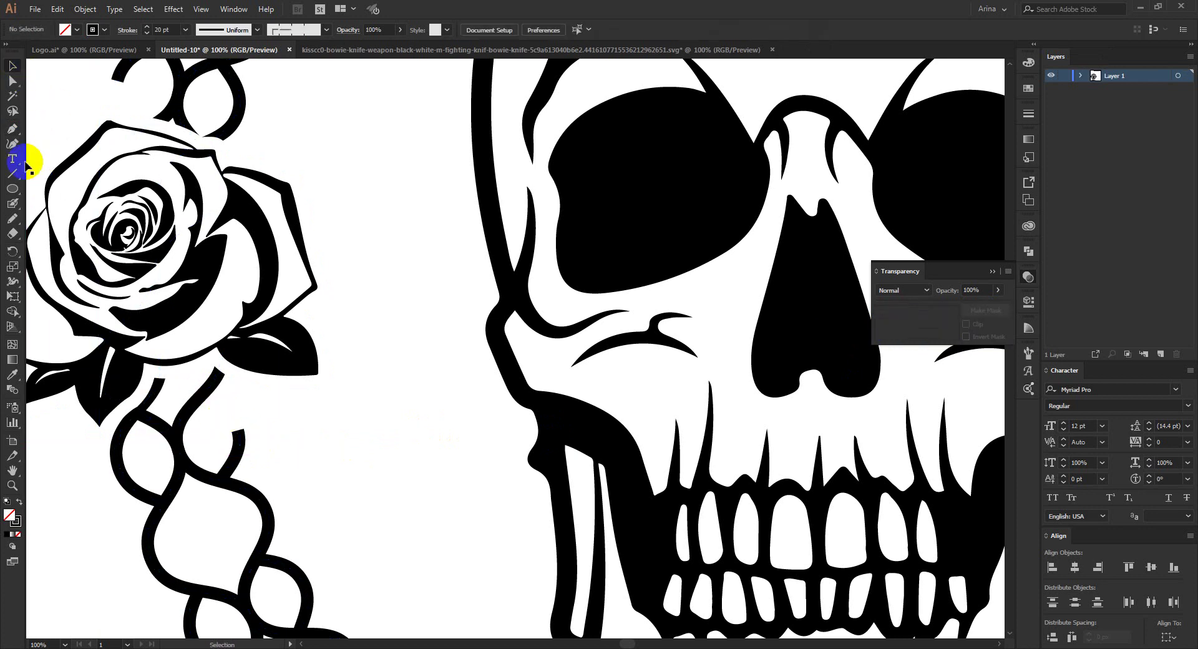
double_click(215, 485)
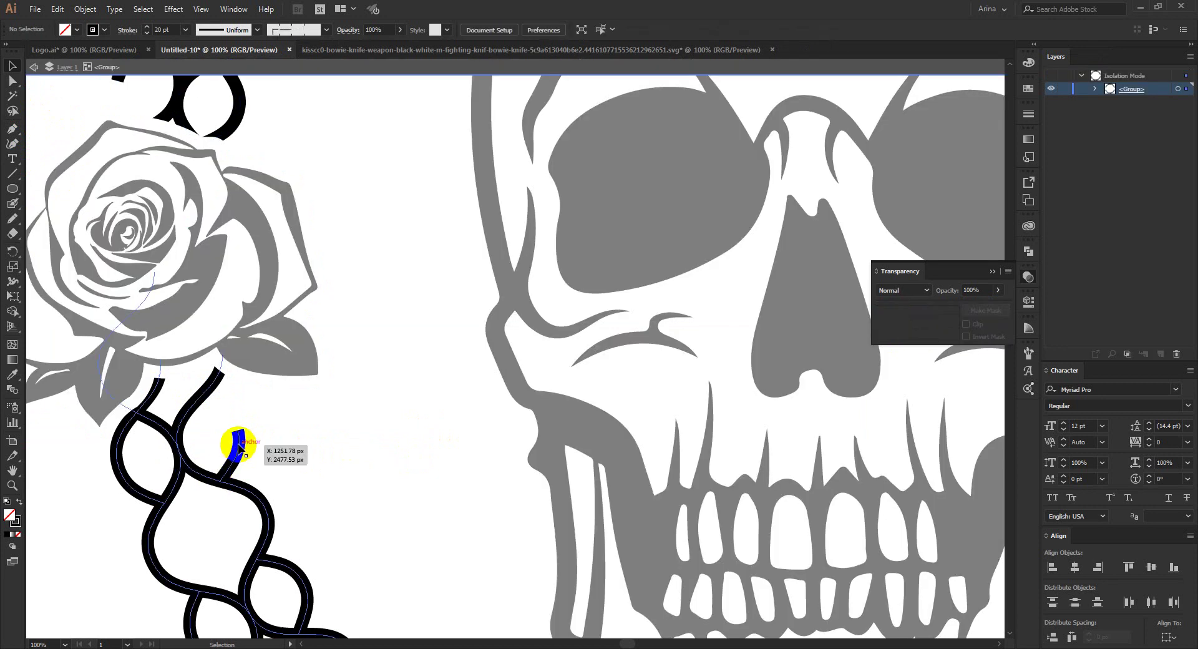
double_click(239, 446)
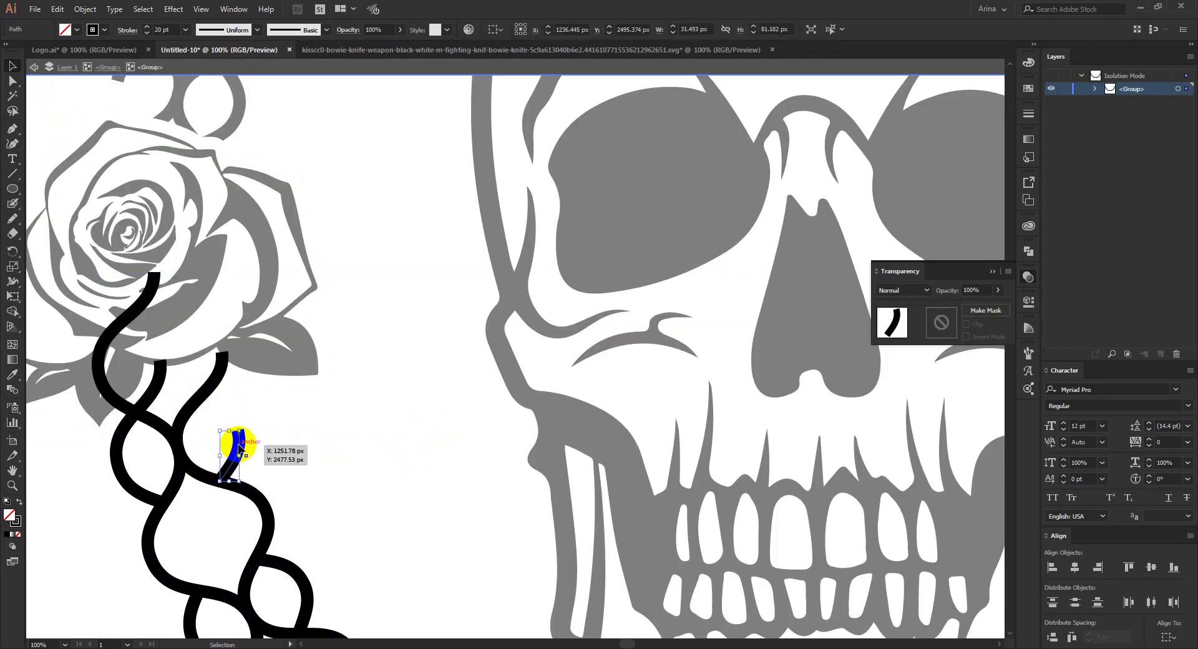
Step: Extend the loose strand below the left rose with a curved Pen segment reaching the neighbouring strand
click(12, 129)
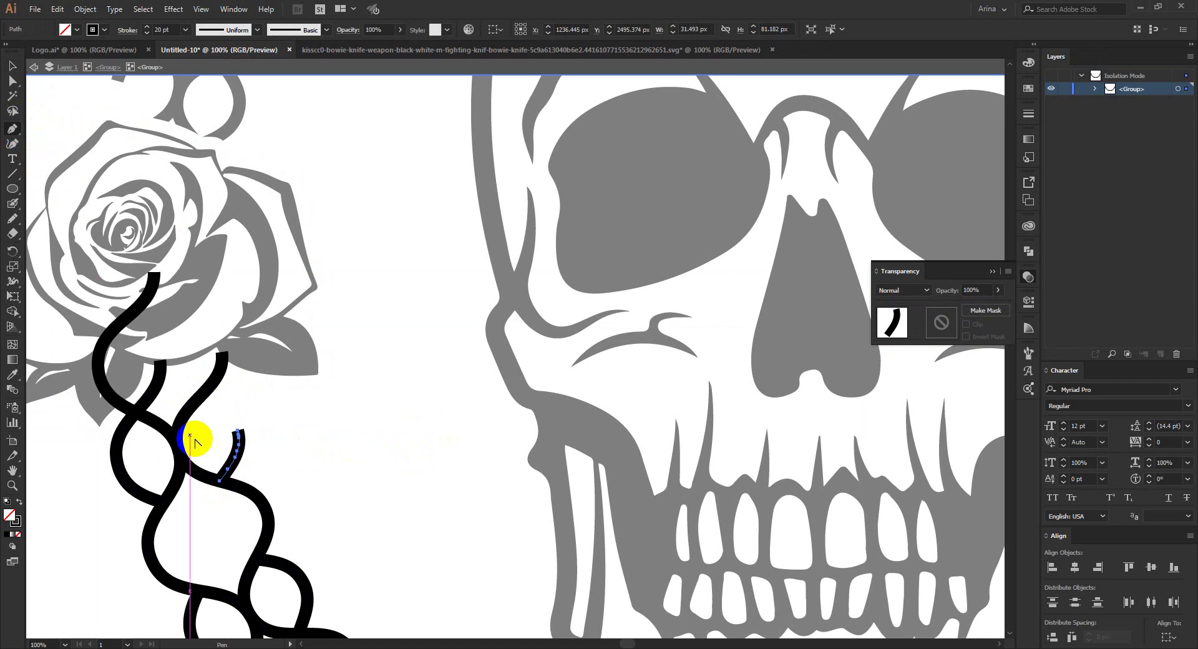
scroll(212, 436, up, 1)
mouse_move(252, 429)
mouse_down()
mouse_move(191, 342)
mouse_move(134, 337)
mouse_up()
scroll(134, 334, down, 3)
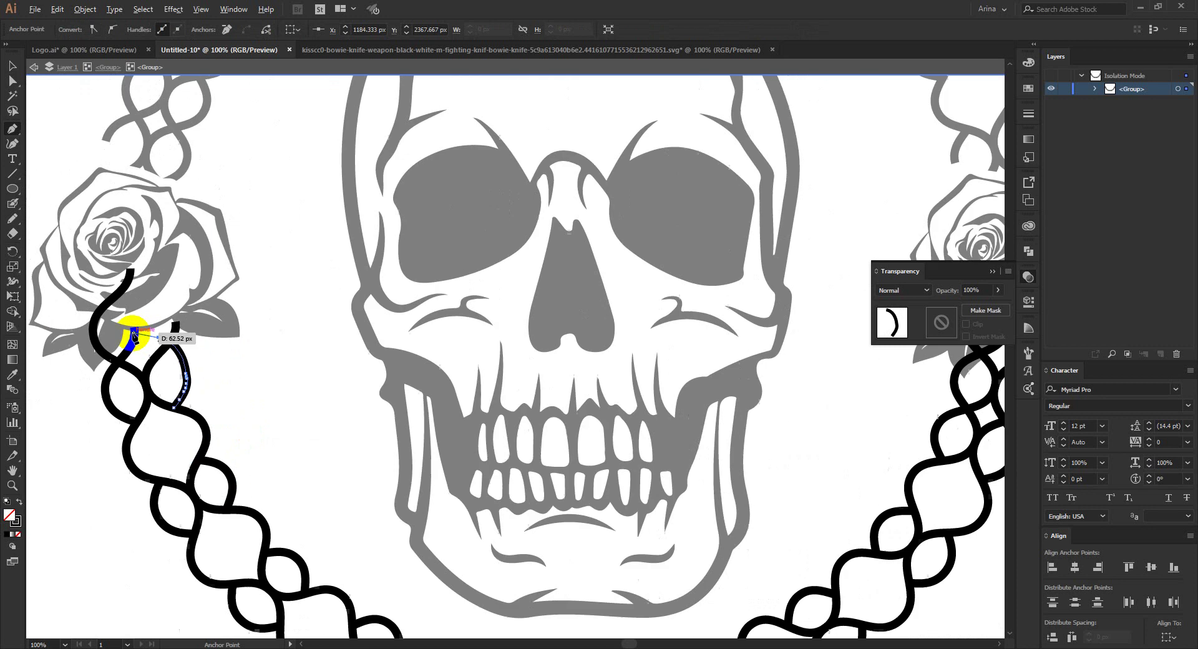
scroll(150, 345, up, 3)
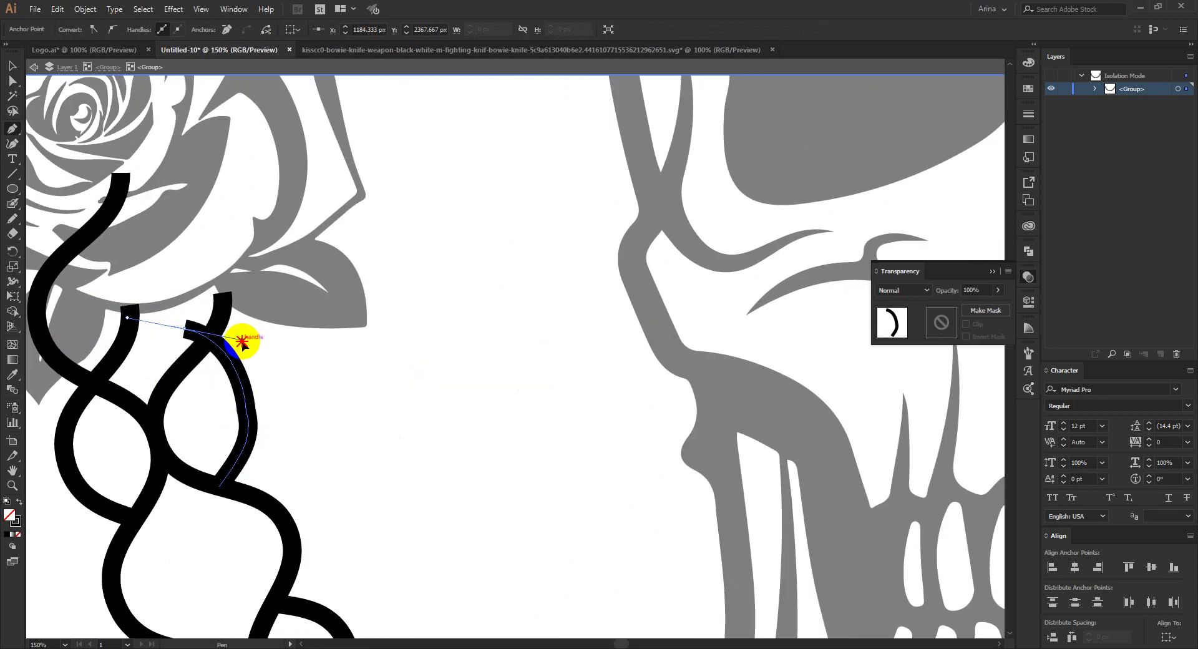
mouse_move(233, 349)
mouse_down()
mouse_move(248, 349)
mouse_move(230, 345)
mouse_up()
scroll(272, 340, down, 3)
key(Escape)
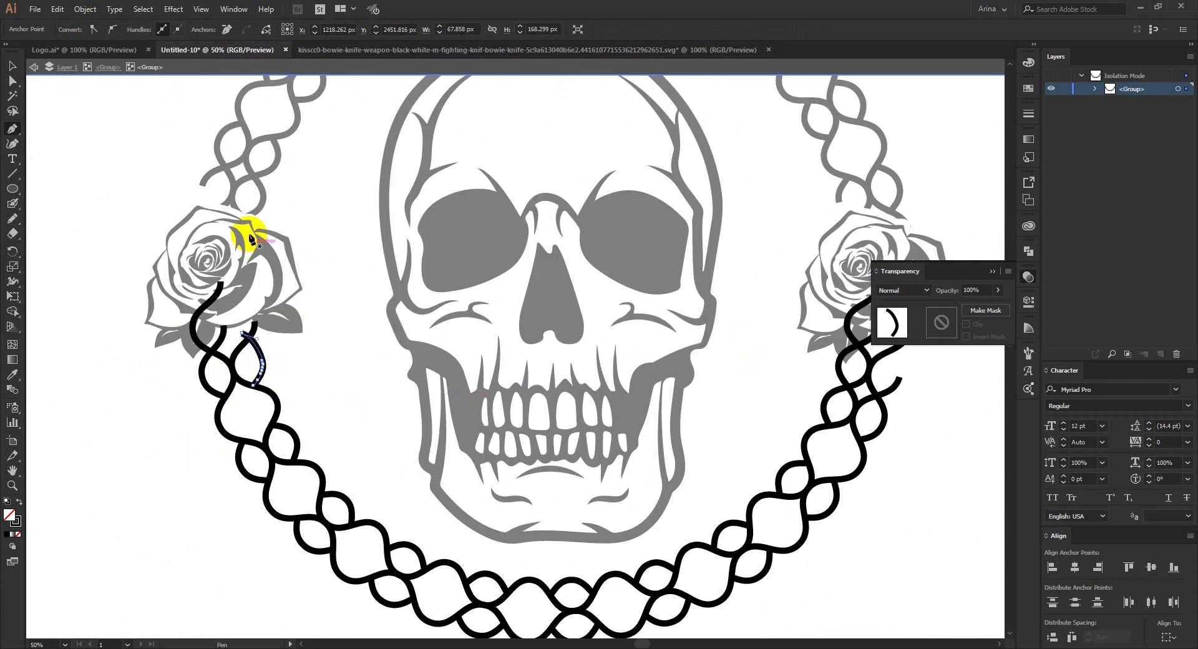
Step: Extend the loose strand below the right rose with a curved Pen segment and leave isolation mode
drag(930, 390, 546, 446)
scroll(522, 432, up, 1)
scroll(523, 432, up, 1)
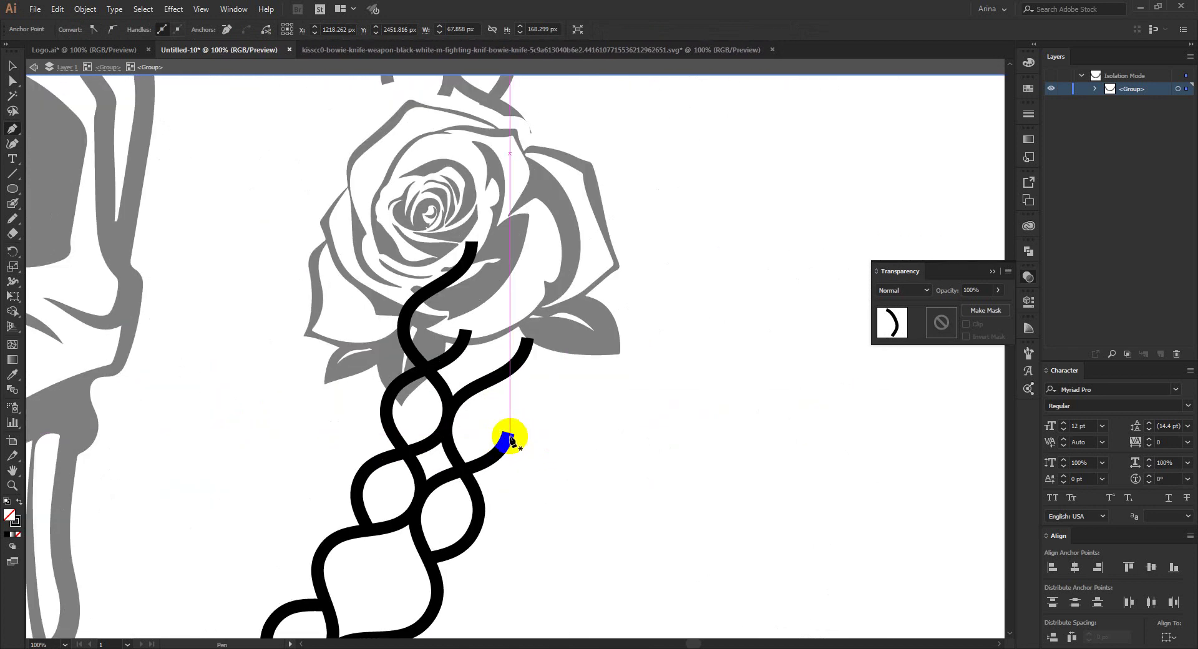
click(507, 436)
drag(503, 351, 485, 326)
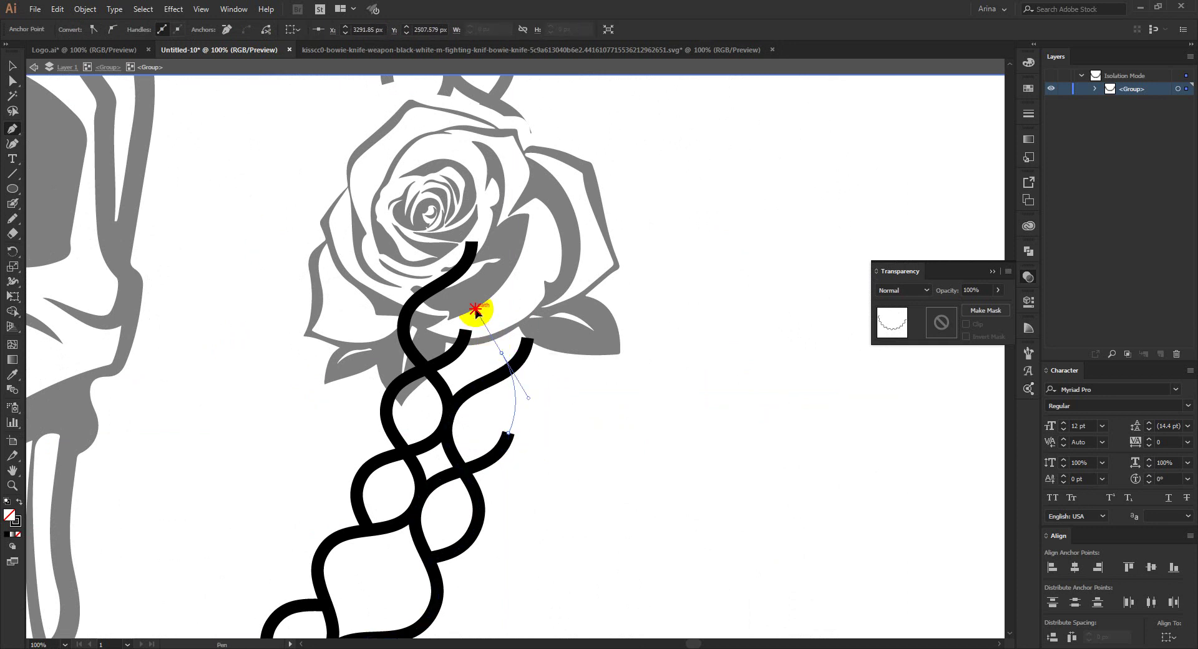
key(v)
click(521, 368)
click(736, 394)
scroll(736, 394, down, 3)
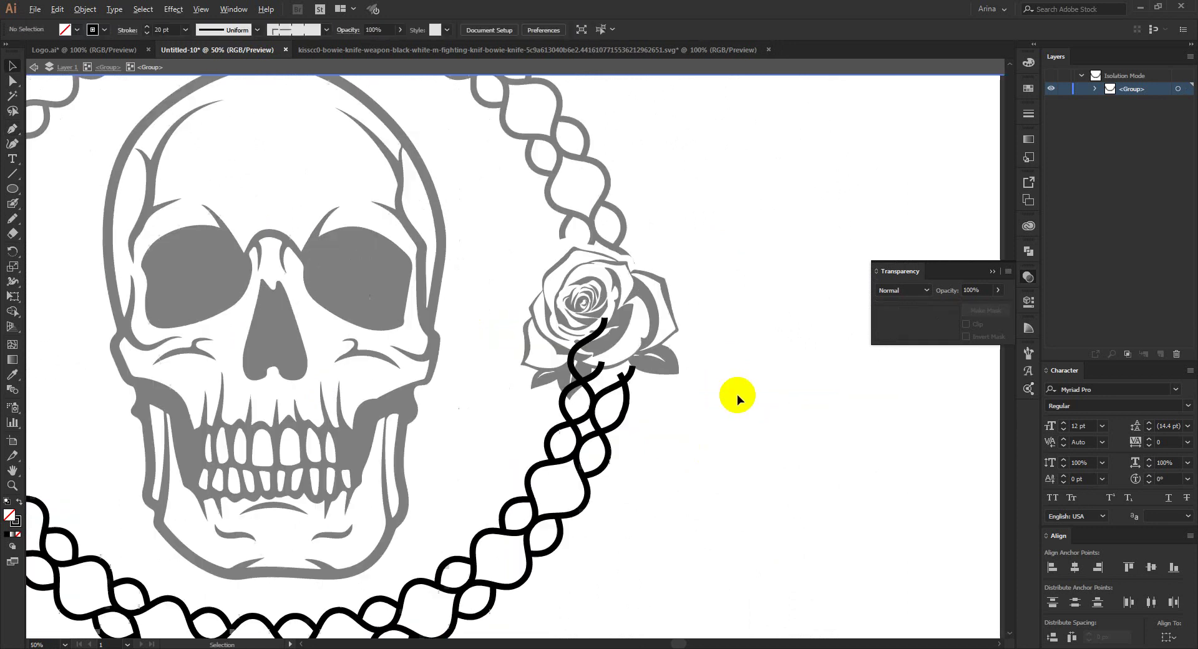
double_click(569, 409)
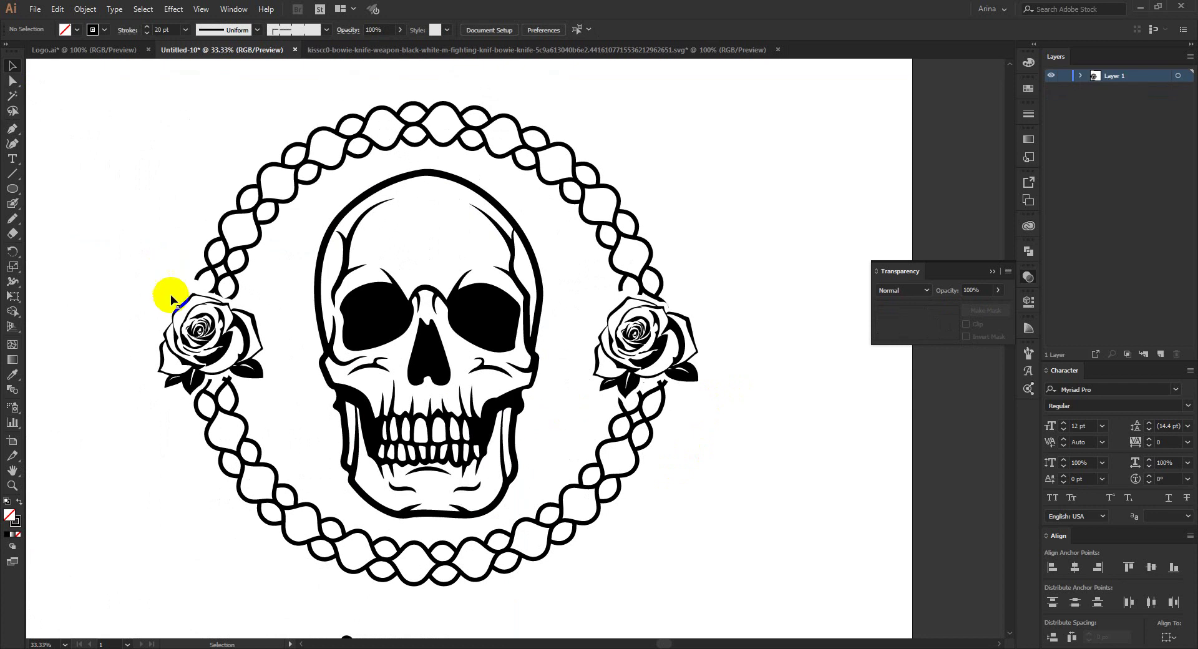
Step: Isolate the upper braid group and extend the loose strand above the left rose with the Curvature tool, crossing the neighbouring strand
scroll(217, 292, up, 3)
scroll(130, 253, up, 2)
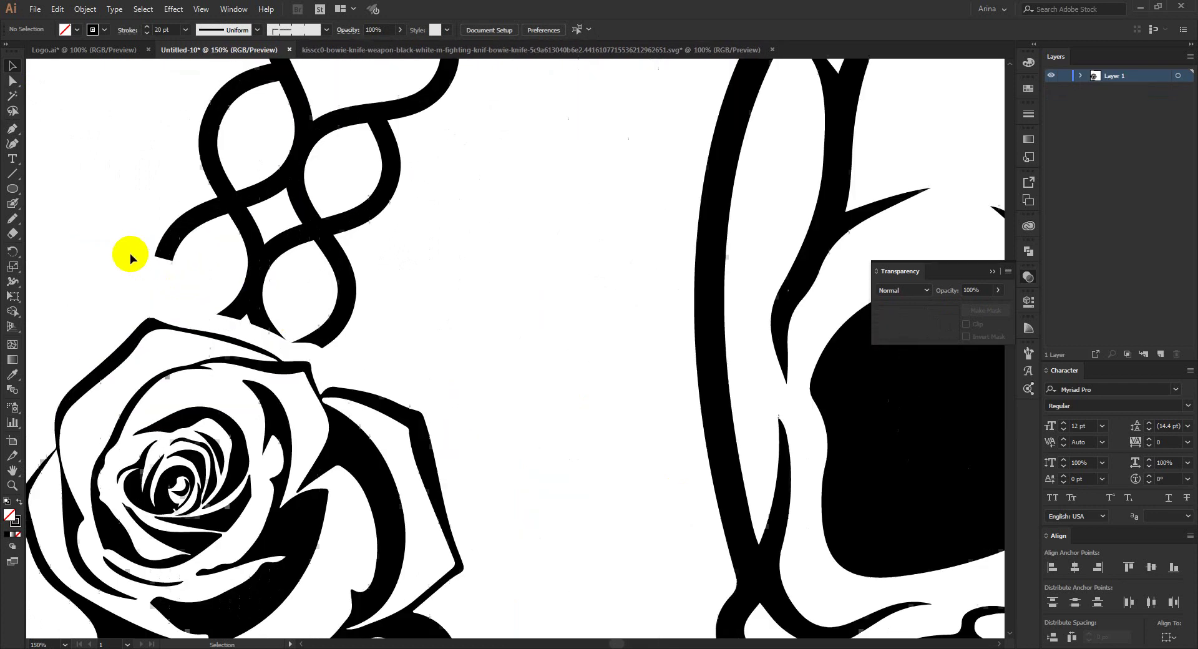
double_click(172, 243)
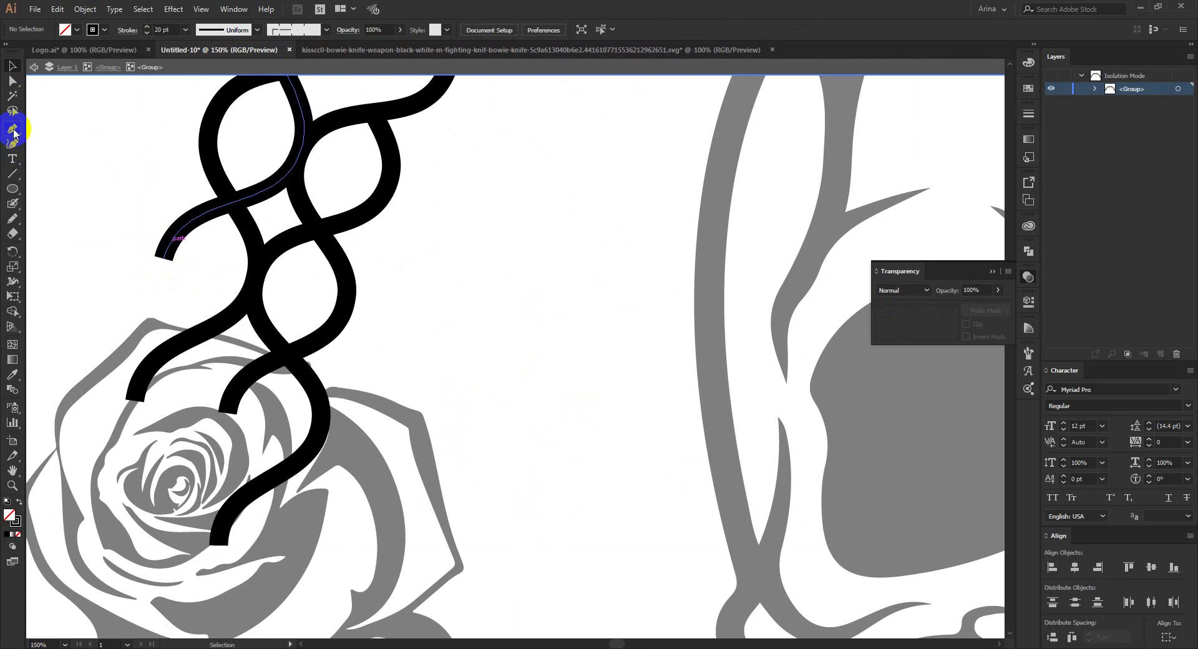
click(12, 144)
click(166, 258)
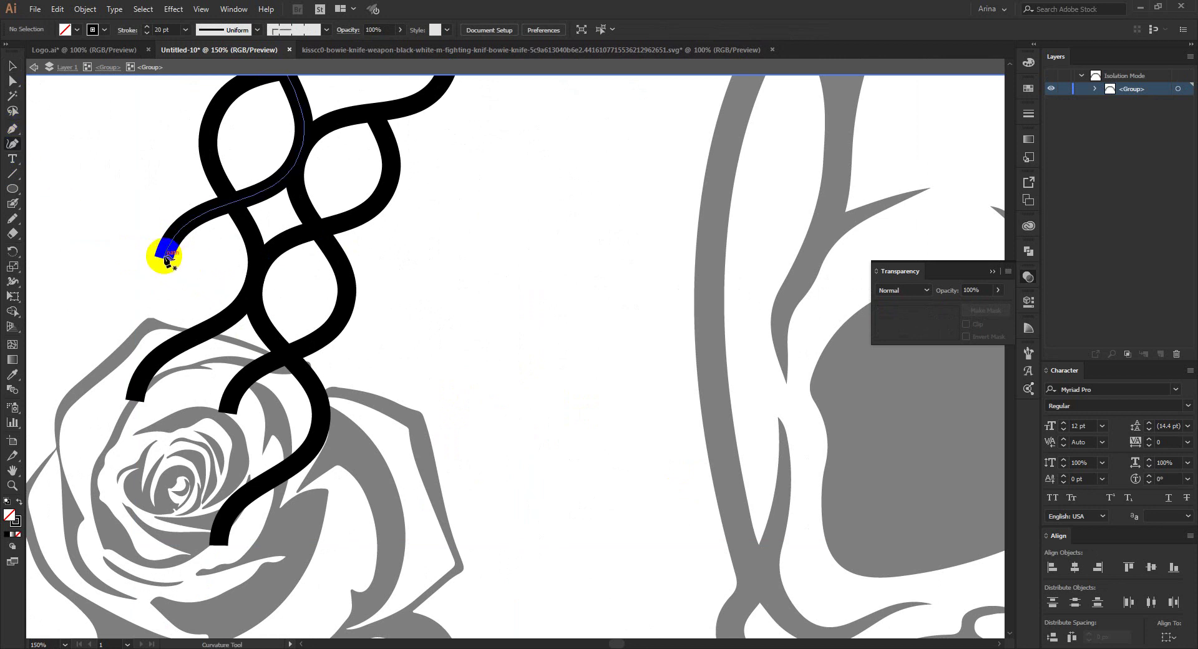
click(166, 260)
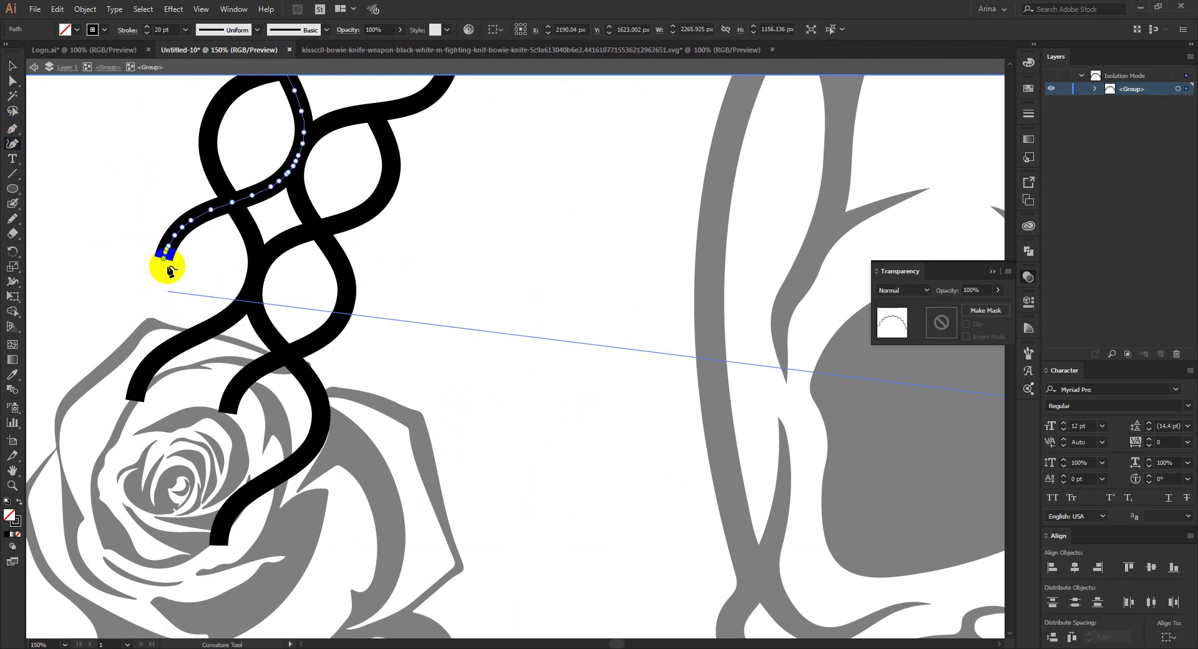
click(166, 267)
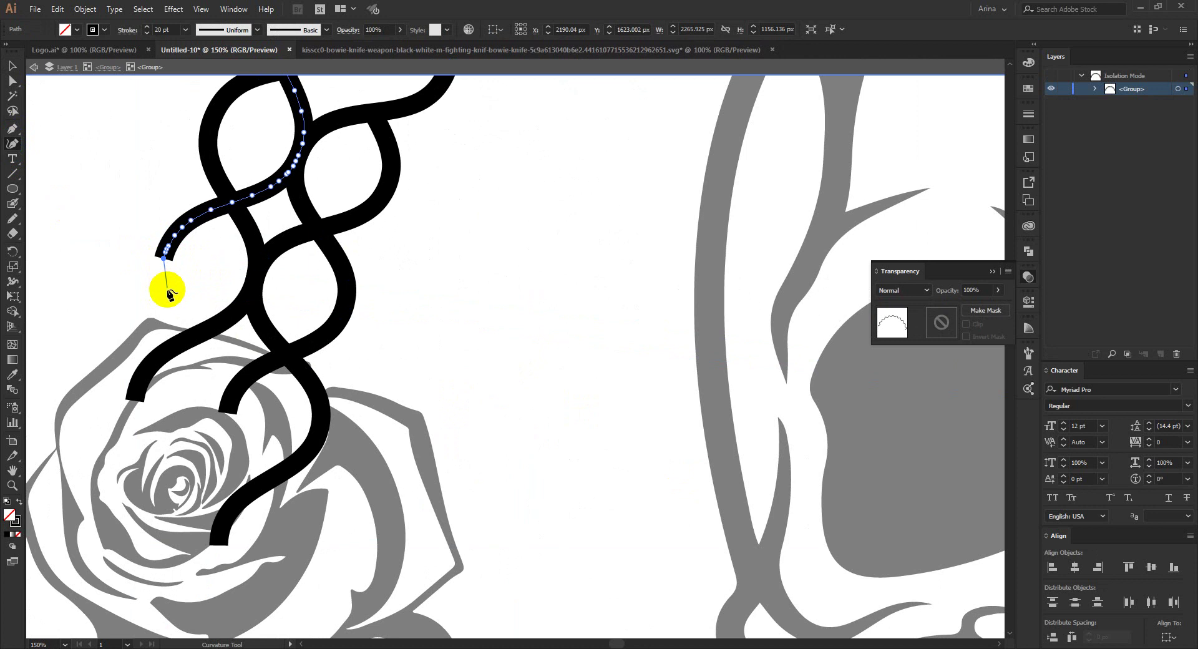
click(163, 293)
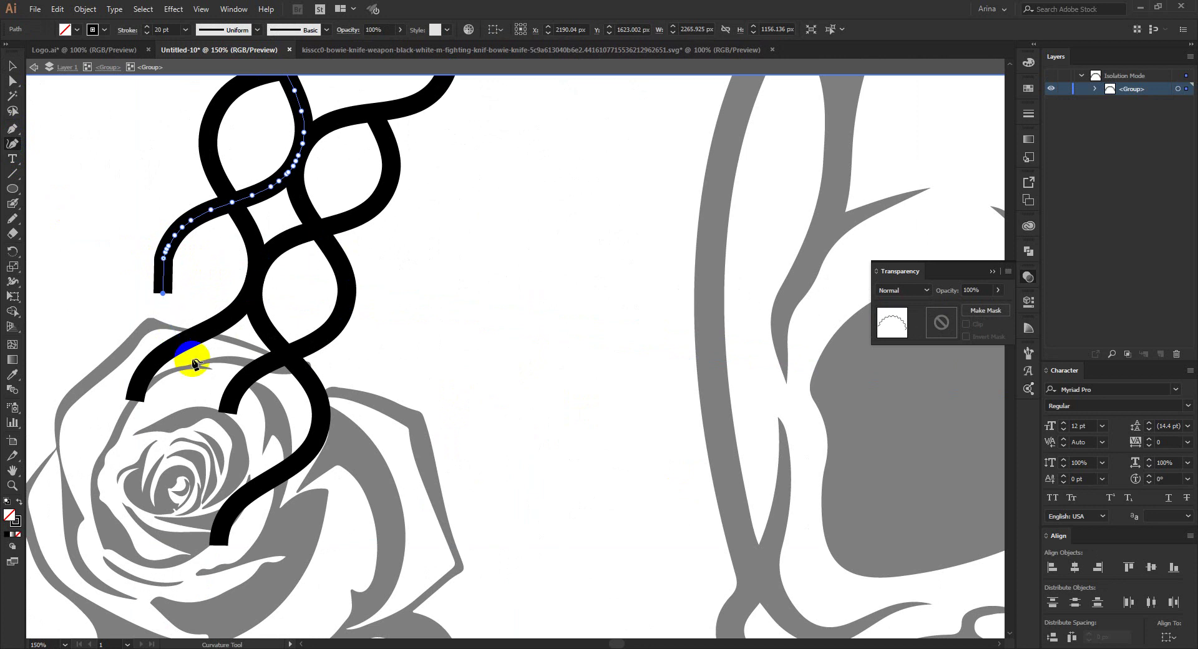
click(191, 360)
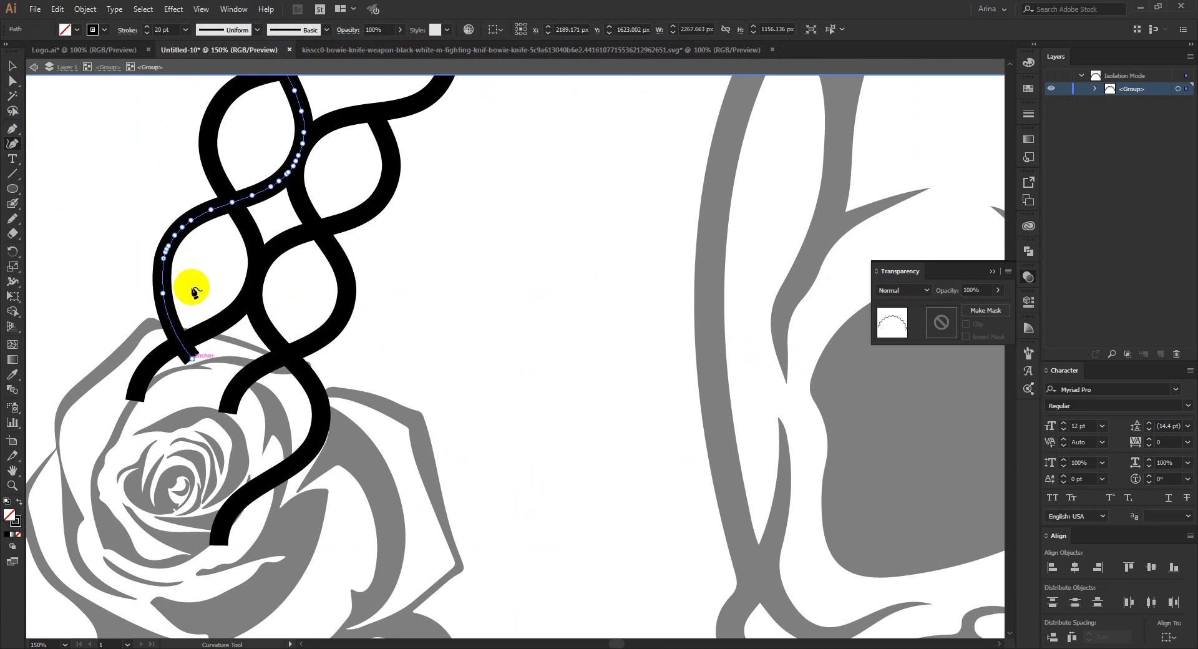
scroll(192, 287, down, 3)
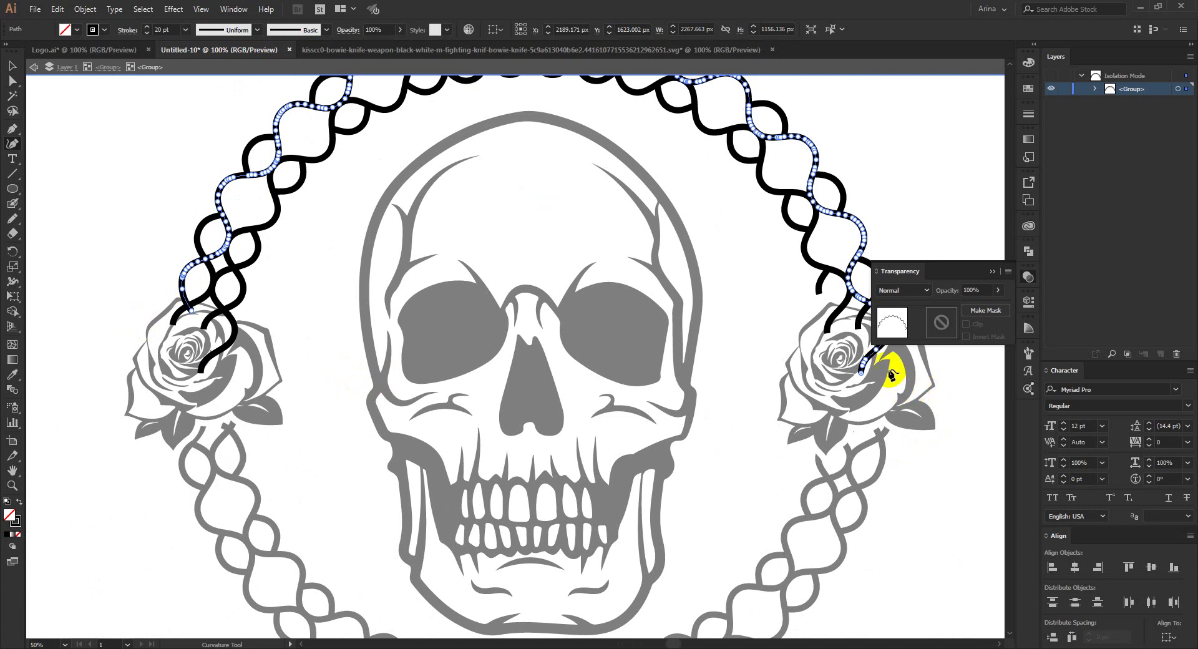
scroll(849, 285, up, 4)
drag(849, 284, 716, 414)
key(Escape)
click(403, 246)
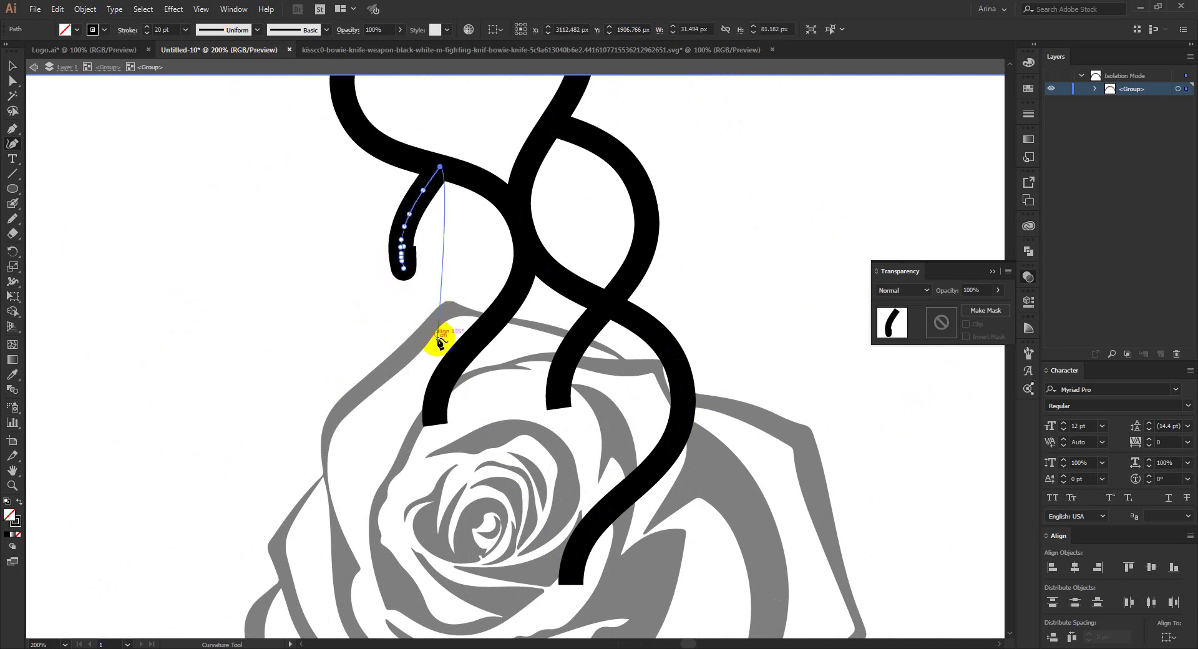
key(Escape)
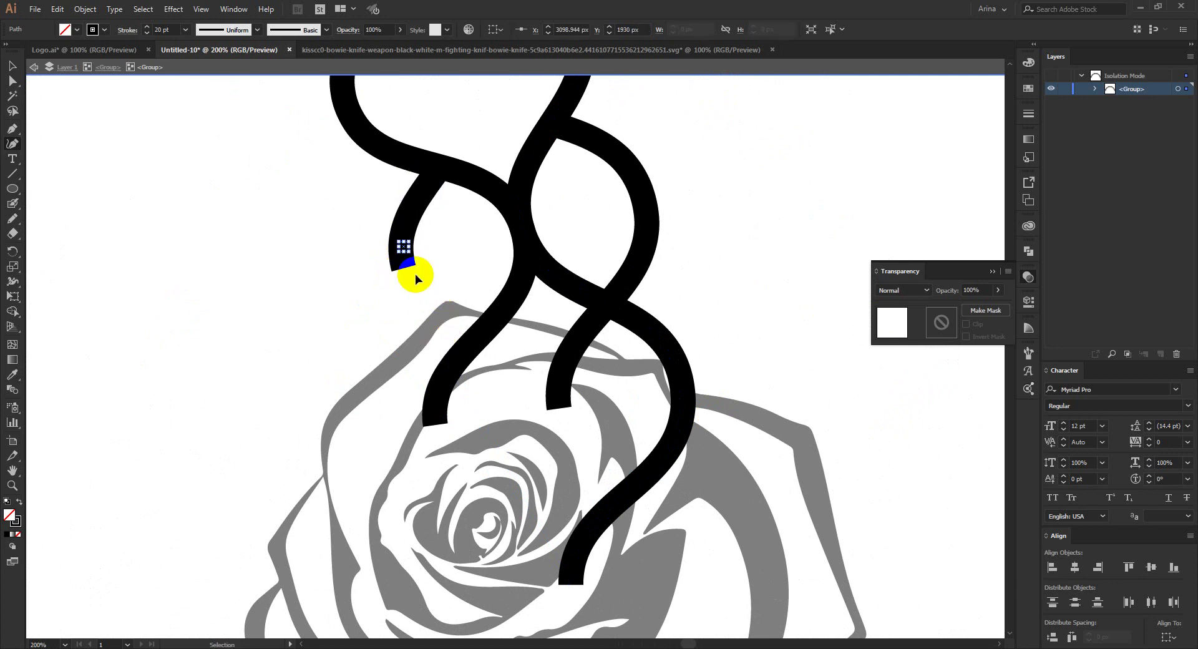
key(ctrl+z)
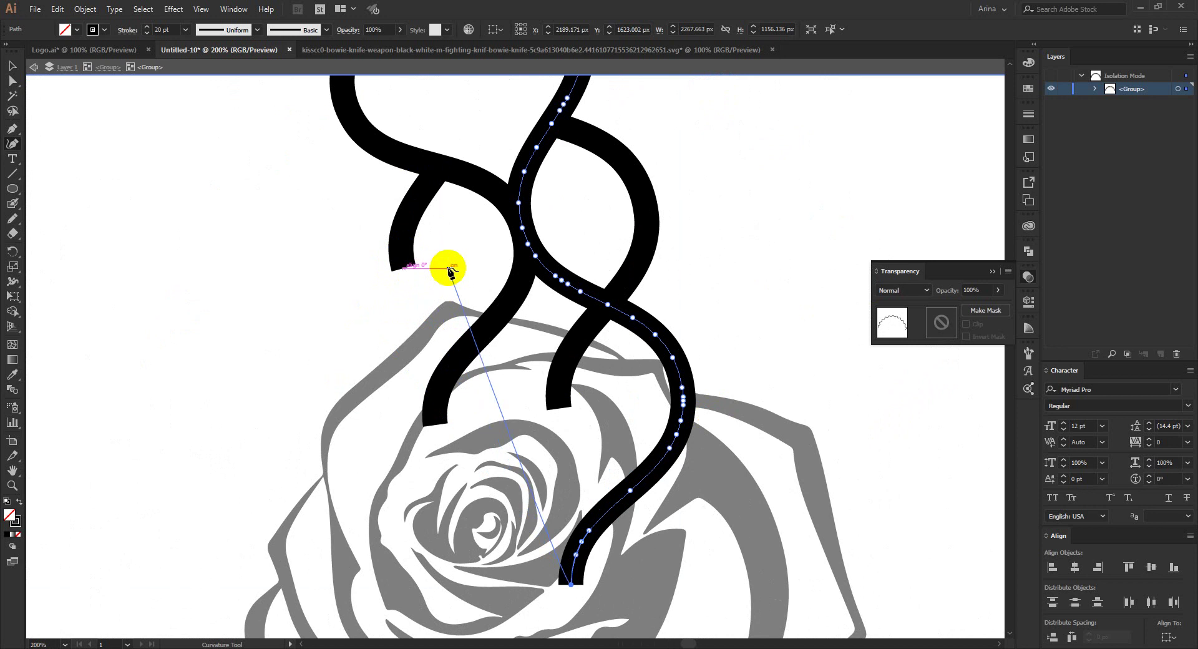
click(439, 409)
click(571, 564)
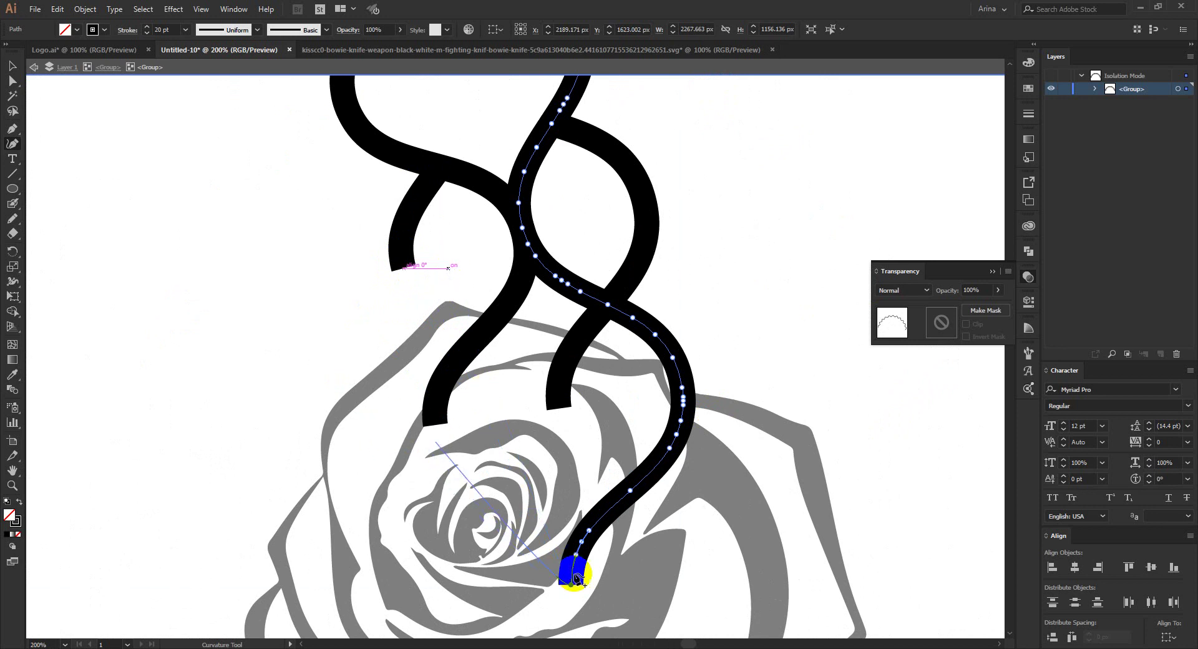
click(442, 415)
click(411, 252)
click(408, 266)
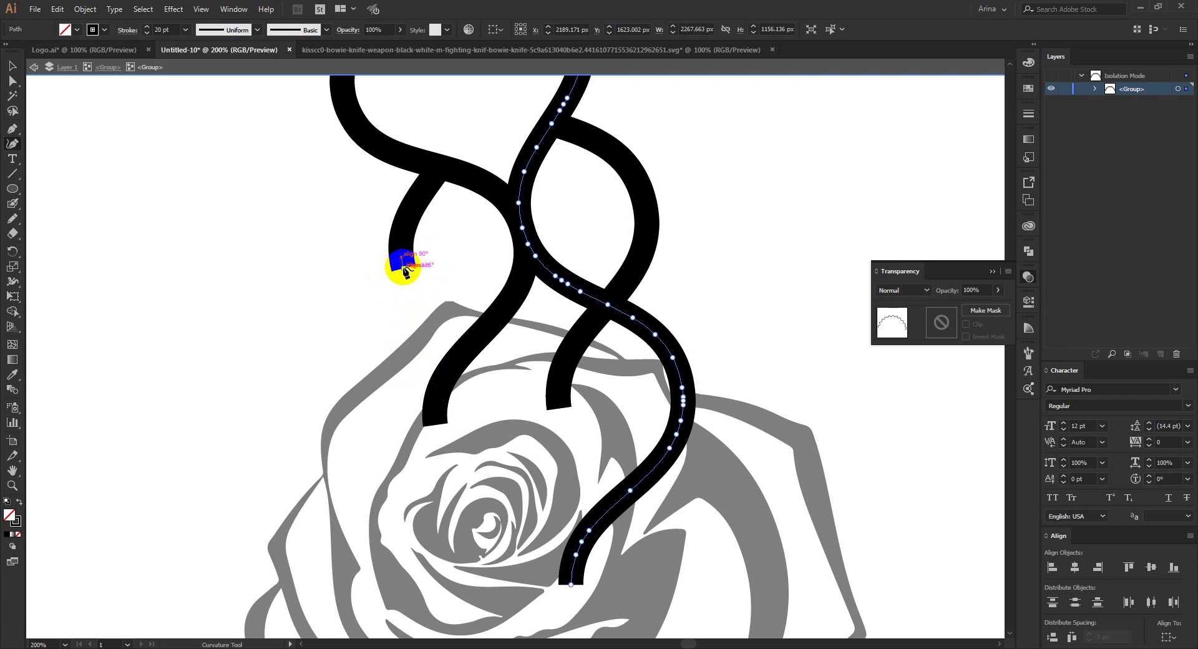
Step: Extend the loose strand above the right rose with the Curvature tool across the neighbouring strand, and leave isolation mode
click(403, 268)
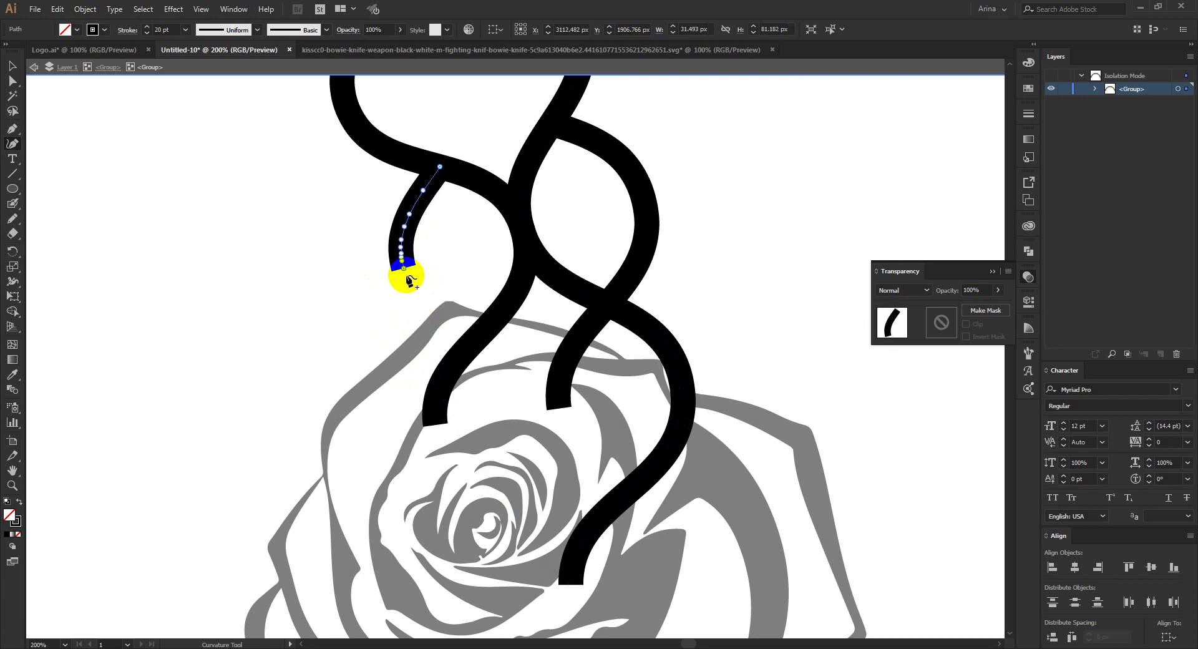
click(404, 267)
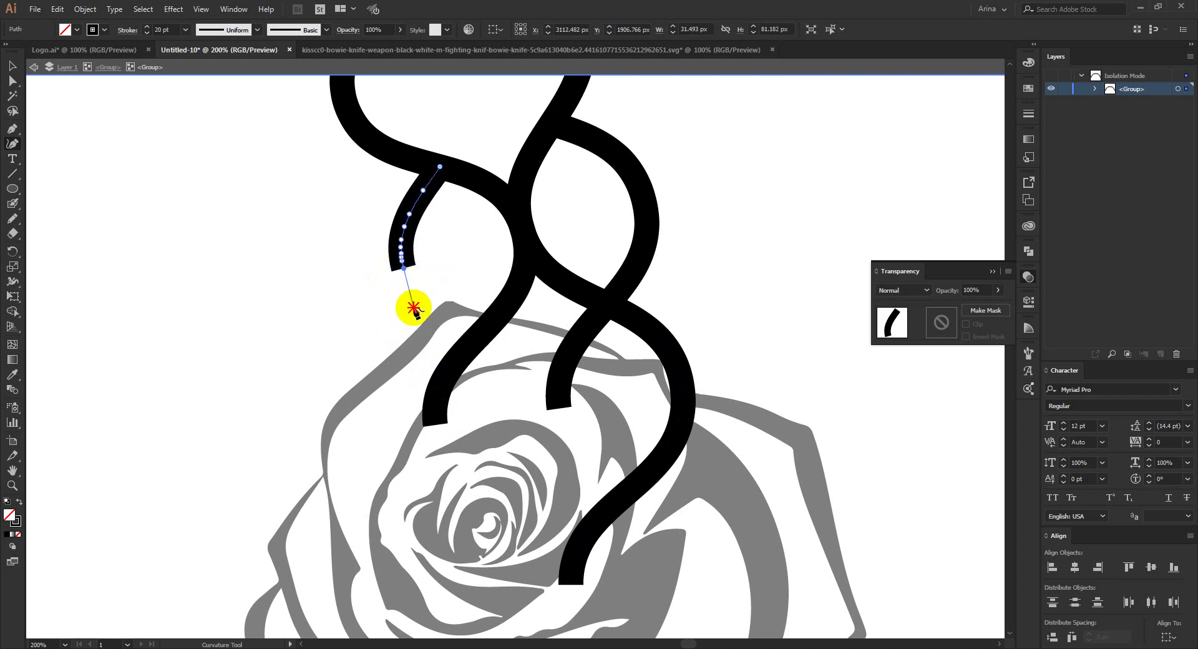
click(414, 307)
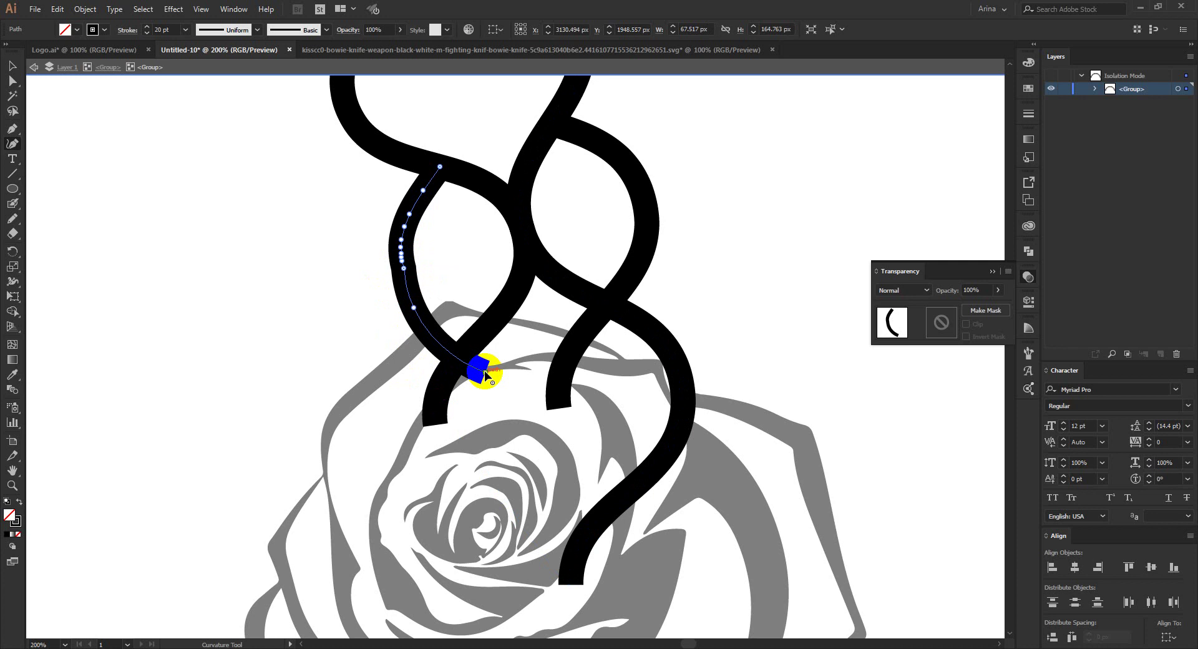
scroll(609, 337, down, 3)
key(v)
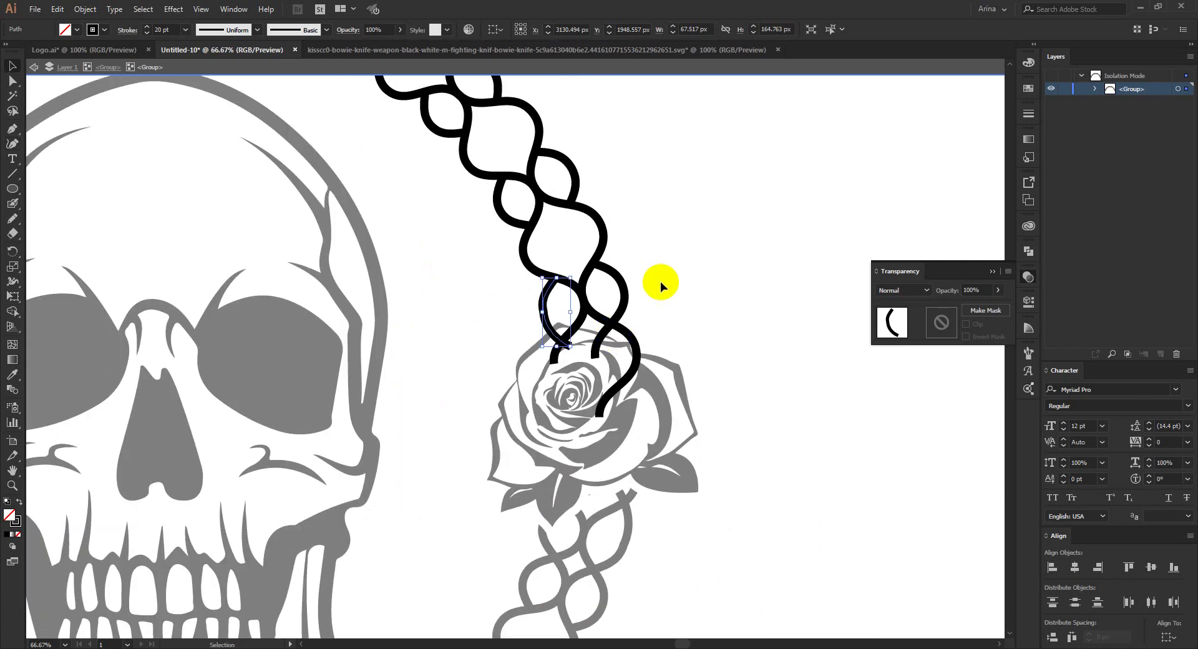
key(Escape)
scroll(732, 267, down, 3)
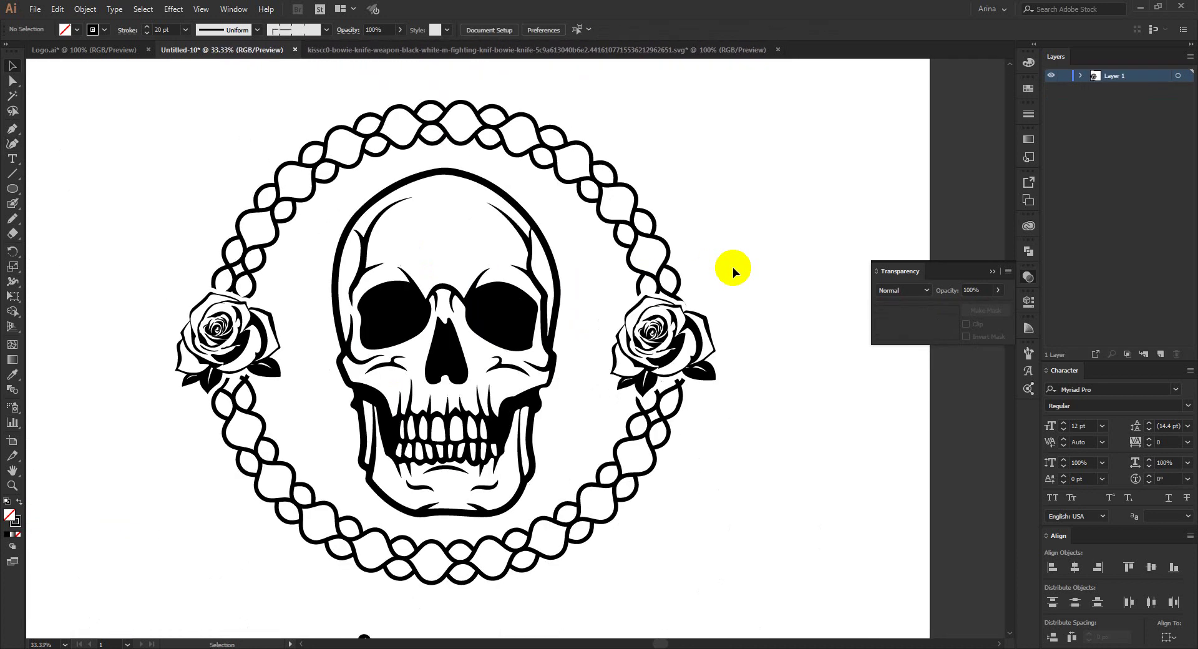
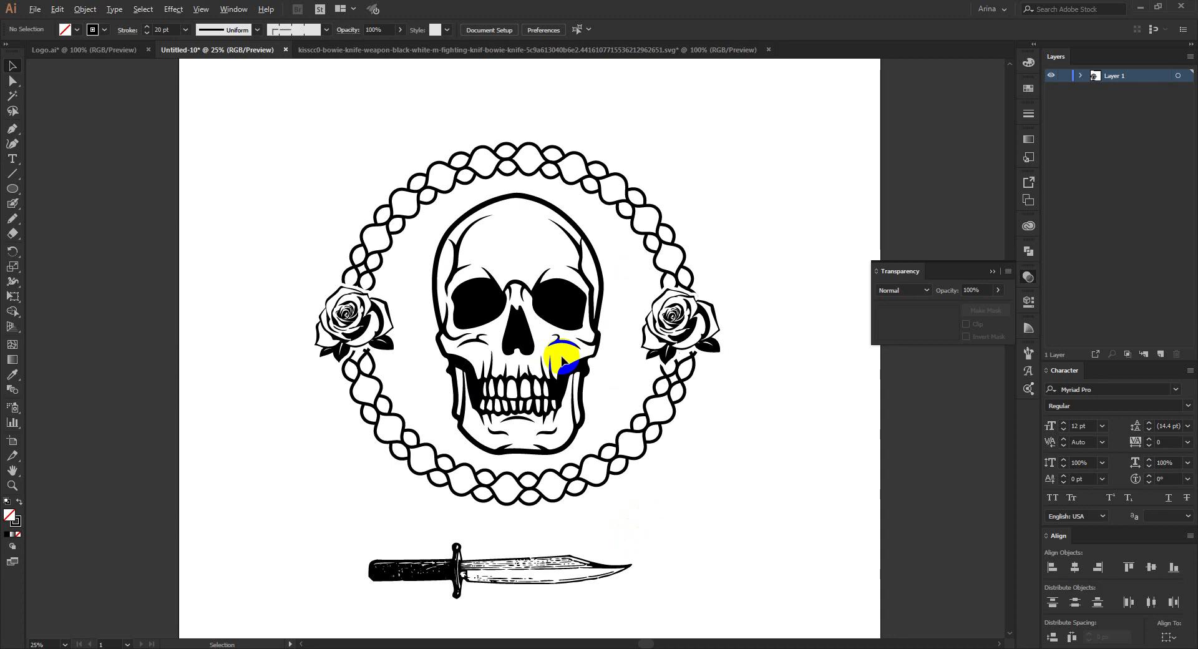
Step: Move the knife from below the braided frame up across the skull's mouth
scroll(561, 356, up, 1)
scroll(341, 226, down, 1)
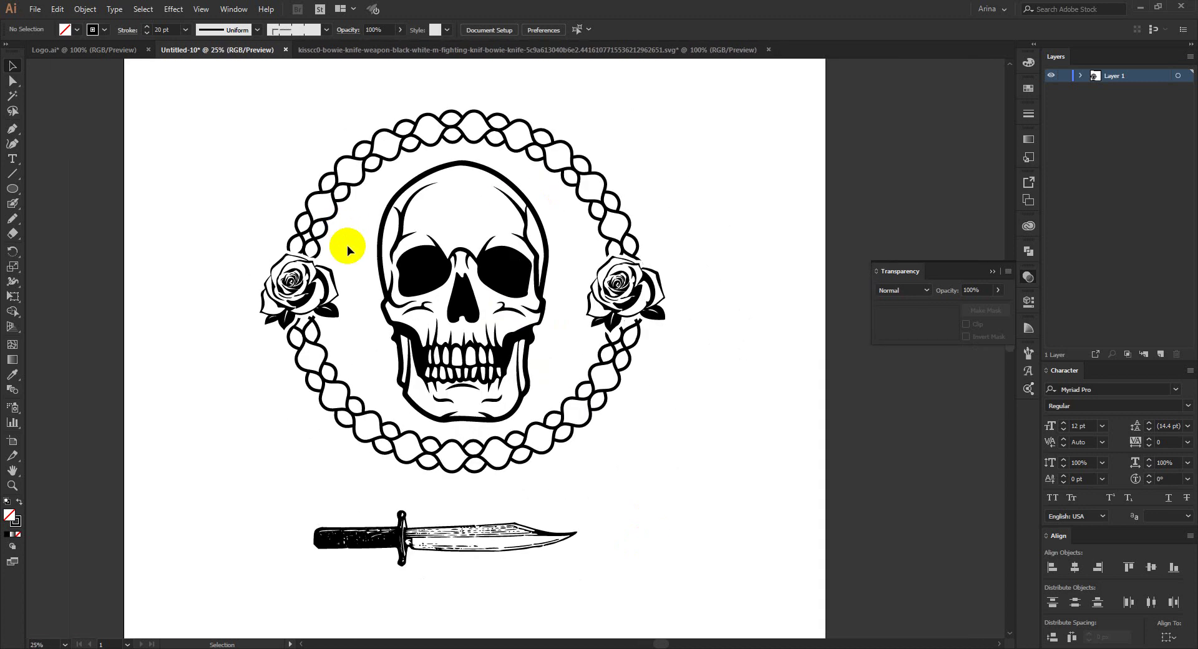
click(490, 543)
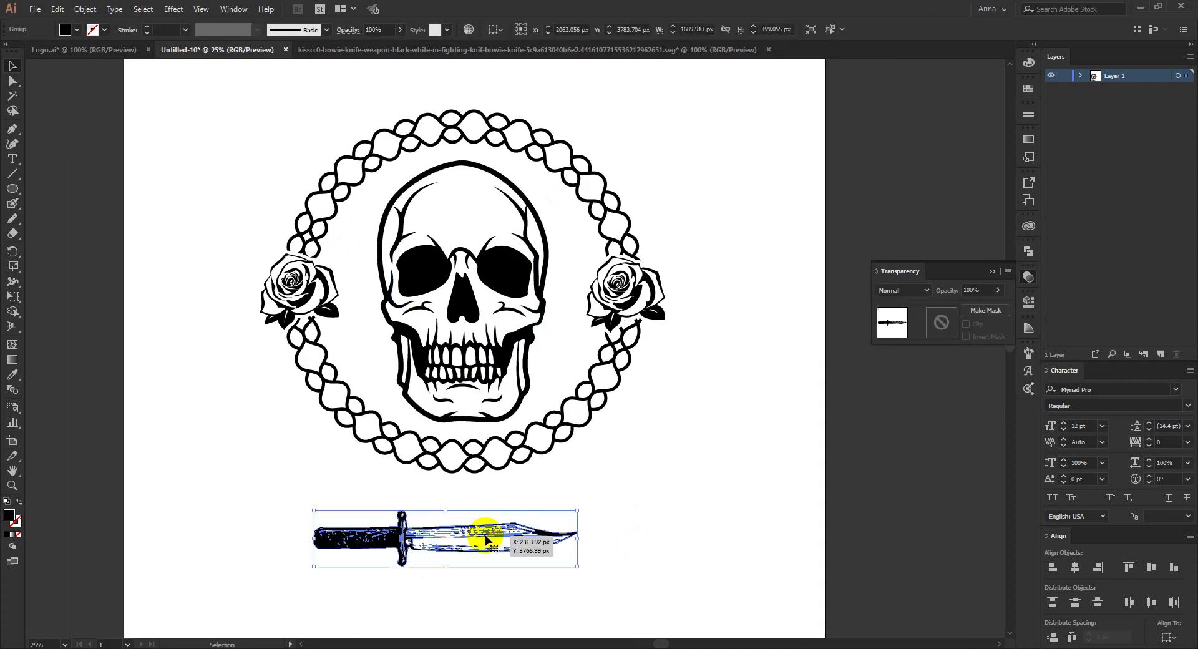
drag(507, 540, 517, 374)
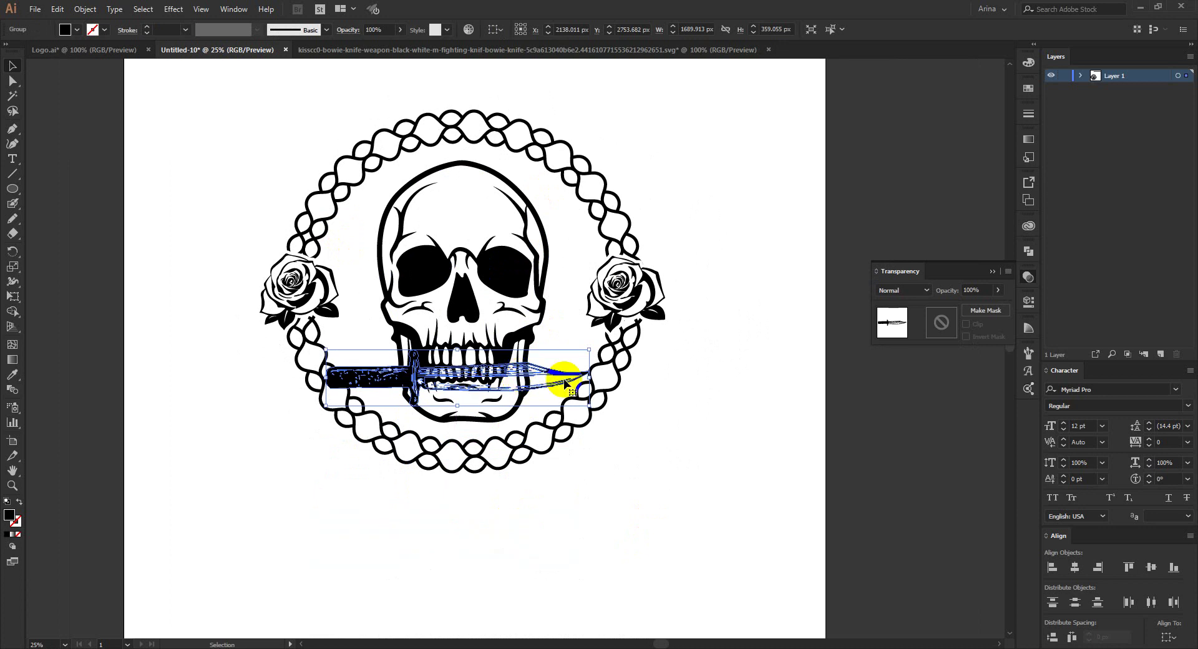
Step: Enlarge the knife proportionally about its centre to about 2029 by 431 px and fine-tune its position across the teeth
key(ctrl+plus)
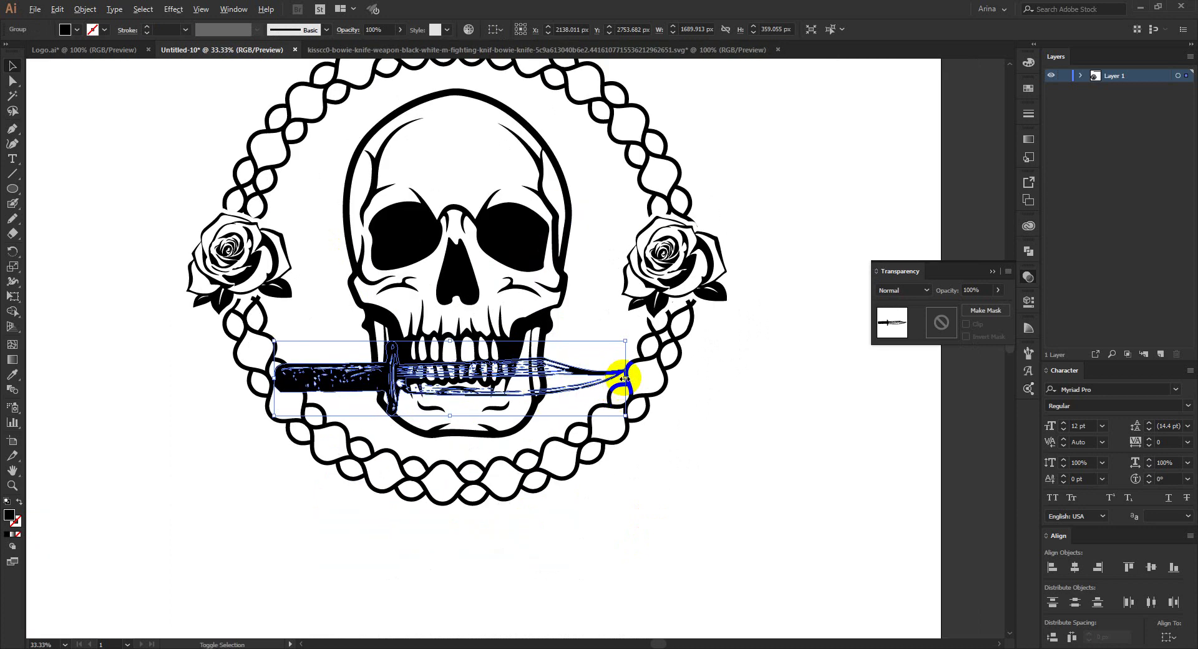
drag(624, 378, 661, 377)
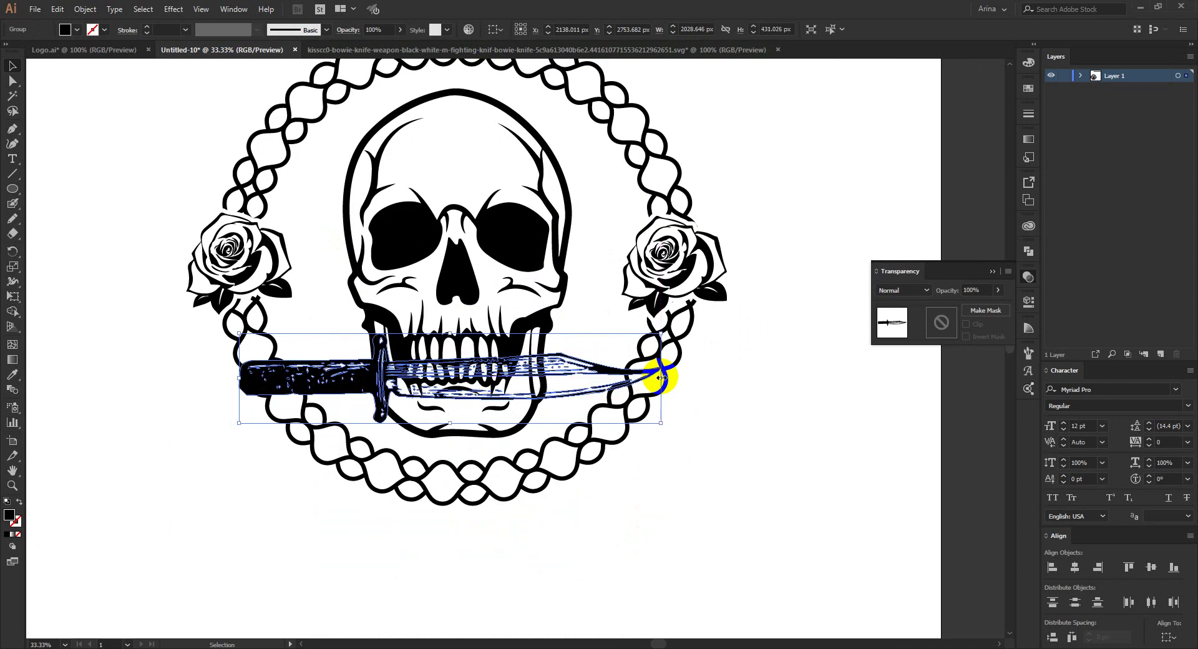
key(Left)
key(Left)
key(Left)
key(Left)
key(Left)
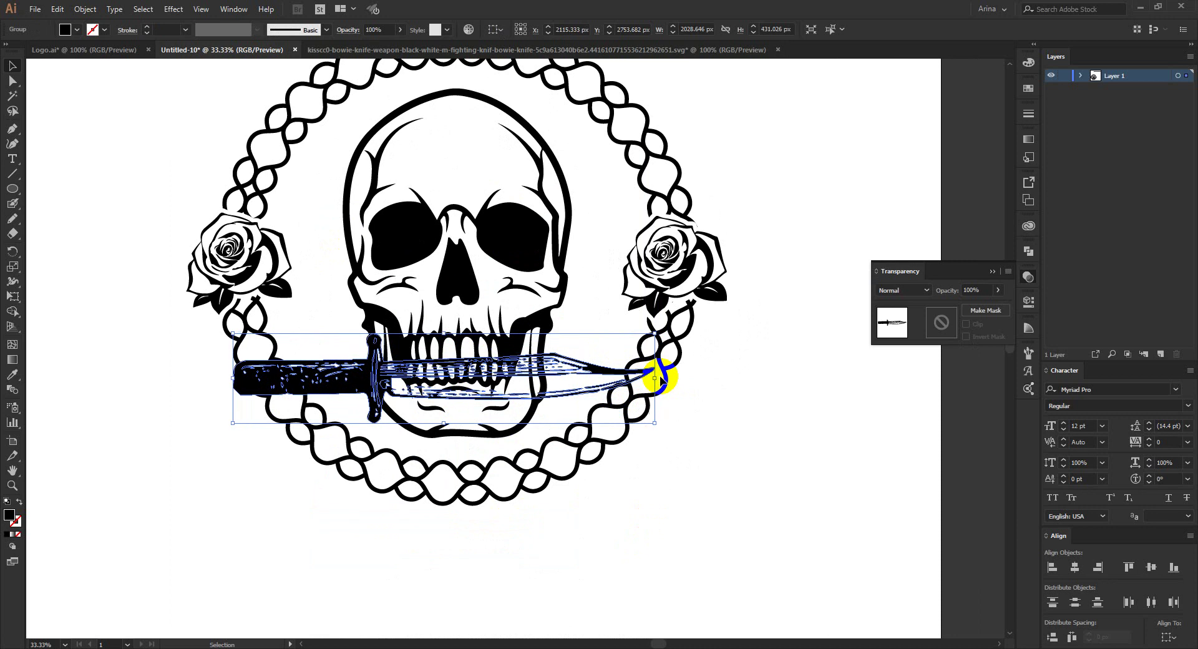
key(Left)
key(Left)
key(Left)
key(Left)
key(Left)
key(Left)
key(Left)
key(Left)
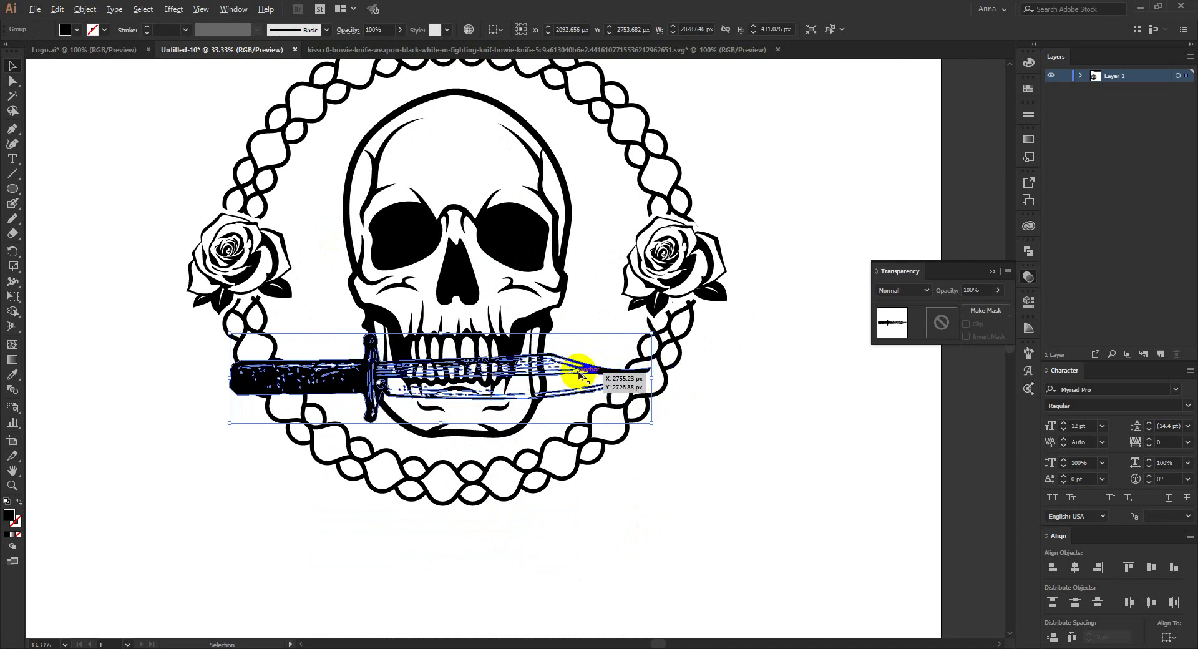
scroll(479, 373, up, 1)
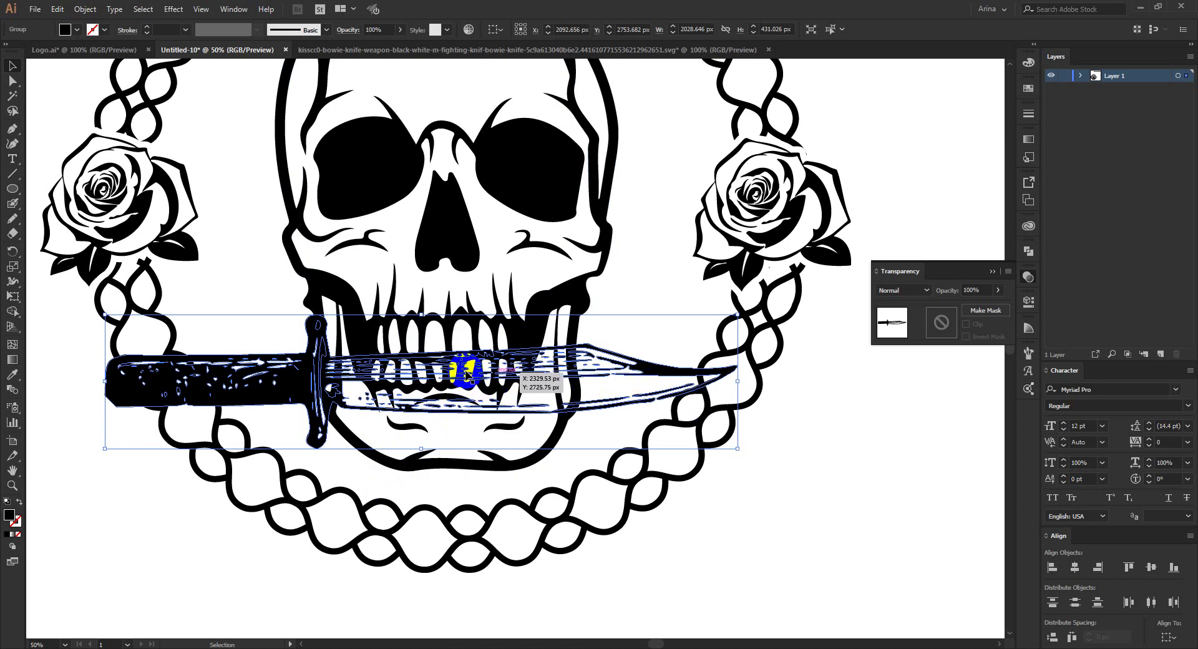
scroll(437, 361, up, 1)
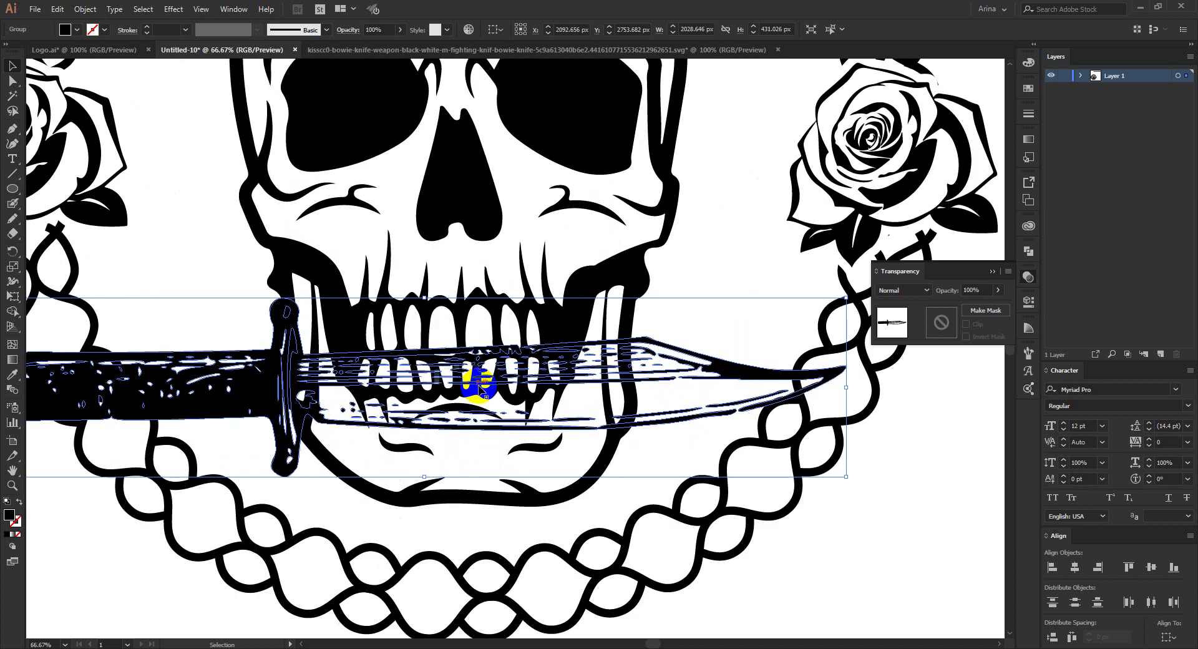
drag(510, 351, 513, 358)
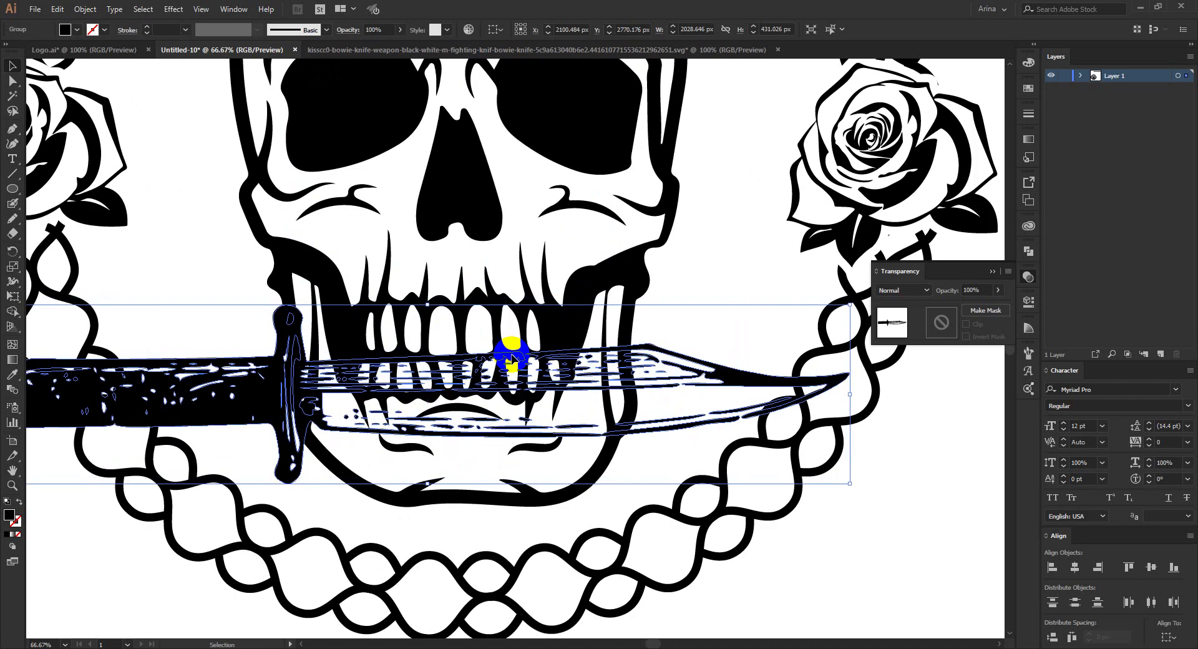
Step: Flatten the knife with Free Transform to about 2111 by 219 px and reposition it between the upper and lower teeth
scroll(678, 346, down, 1)
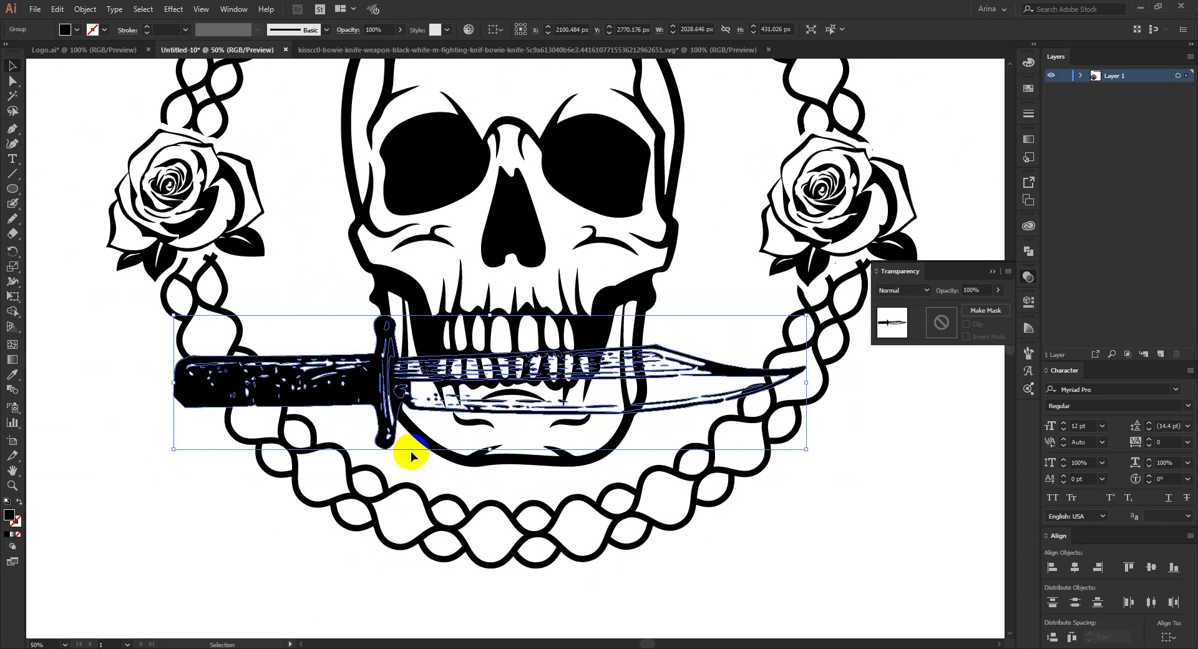
key(e)
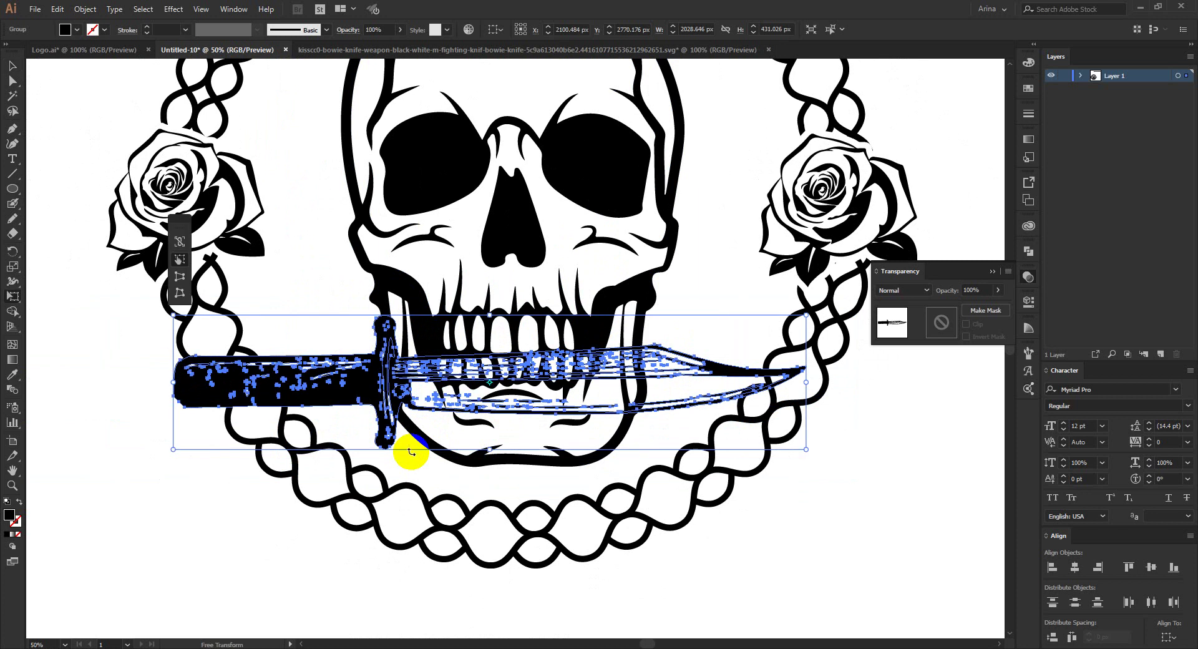
click(180, 241)
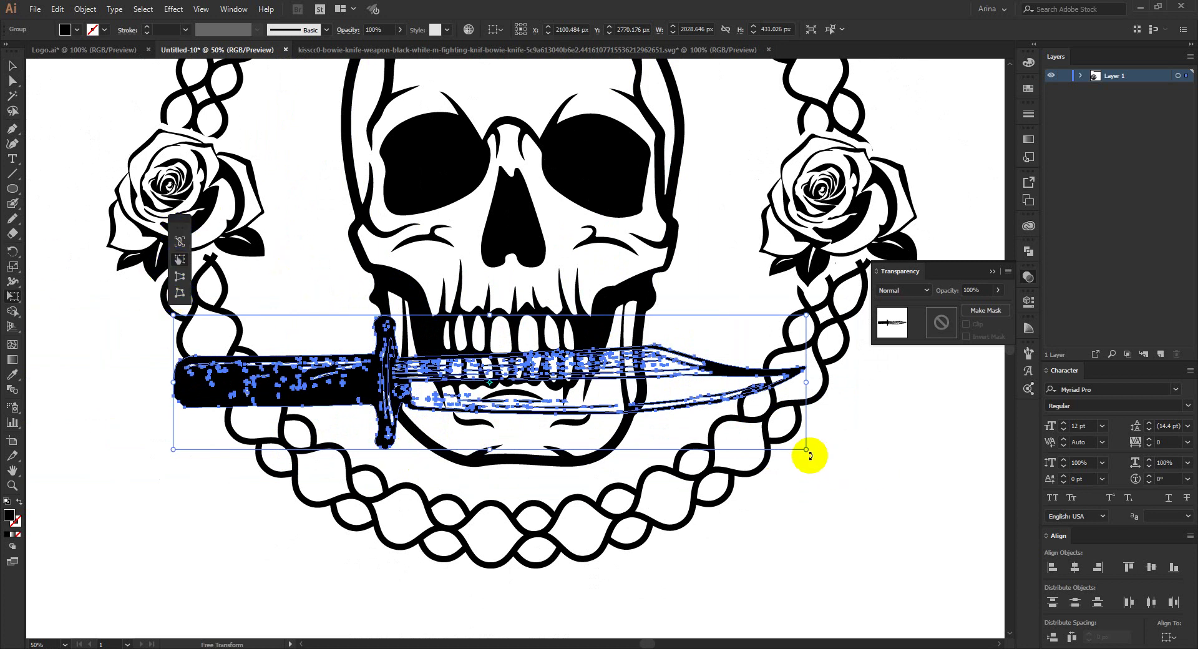
drag(809, 454, 831, 382)
key(v)
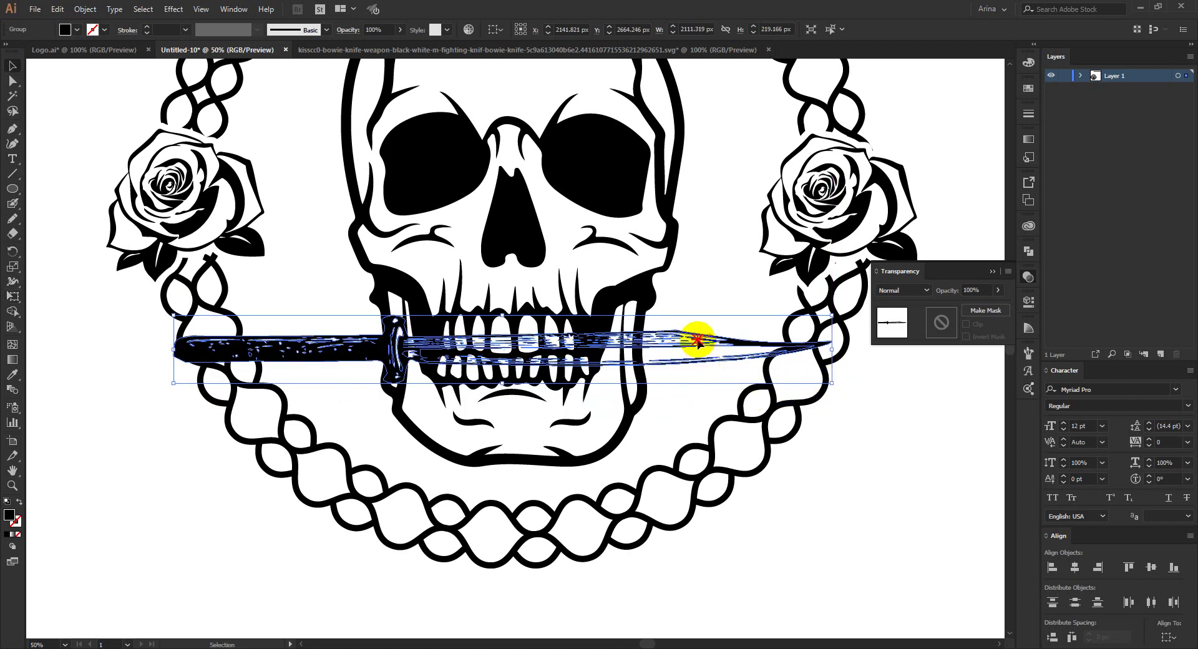
drag(697, 339, 696, 351)
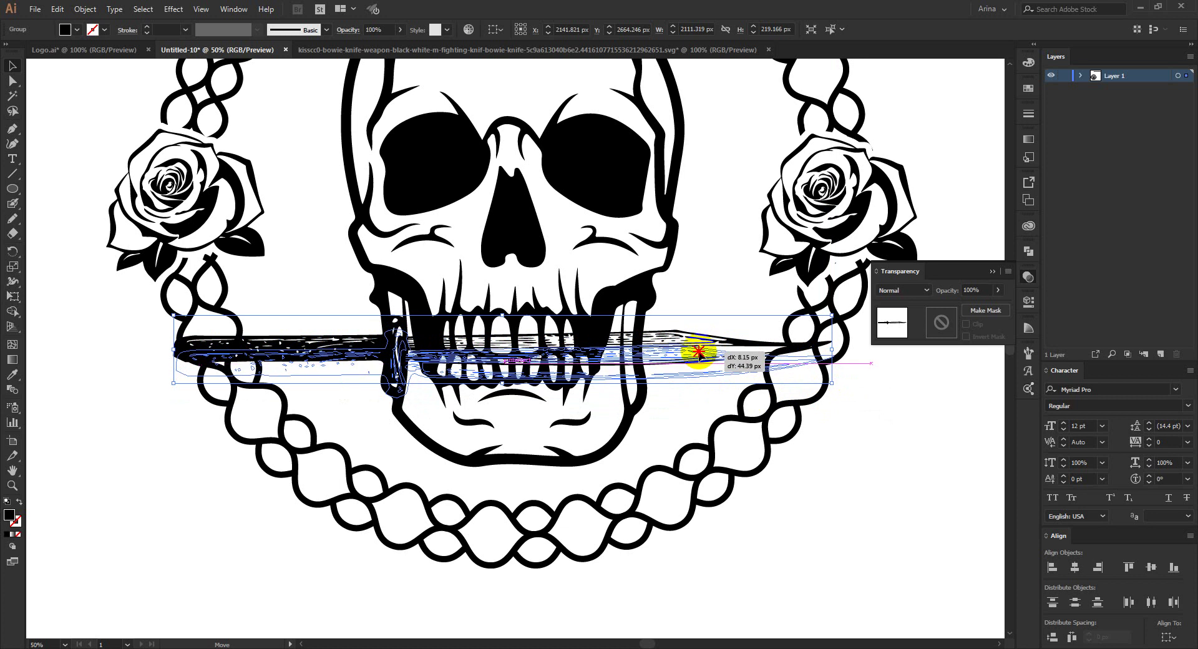
Step: Change the knife's fill colour to red so it stands out from the black skull
click(667, 399)
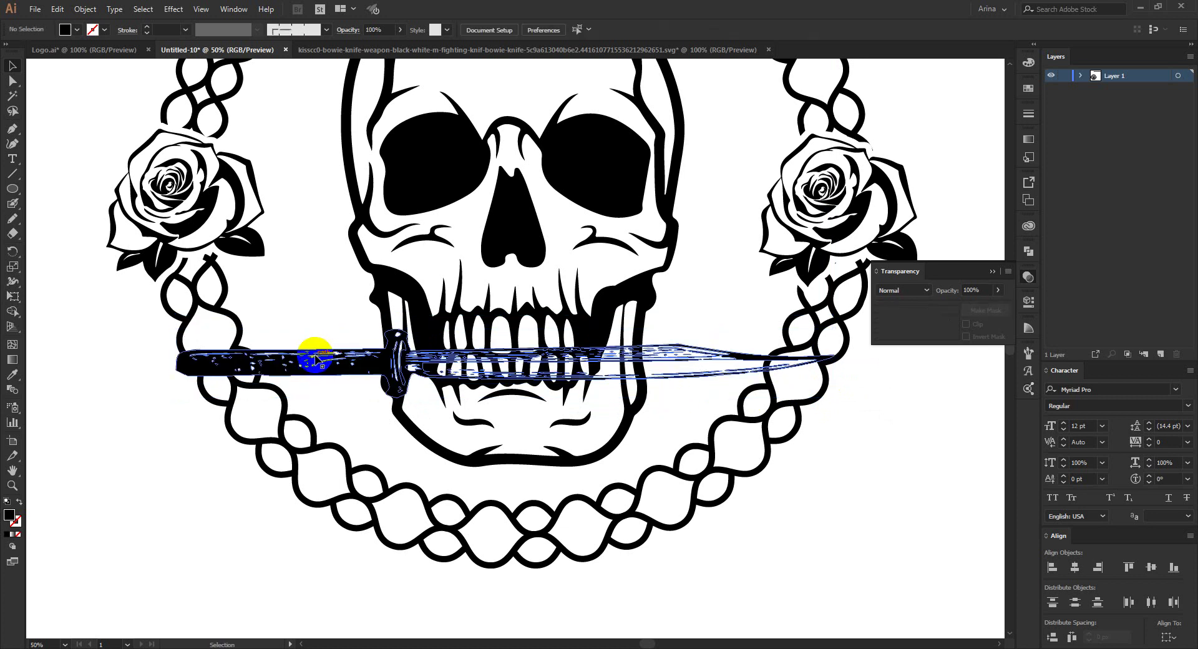
click(652, 355)
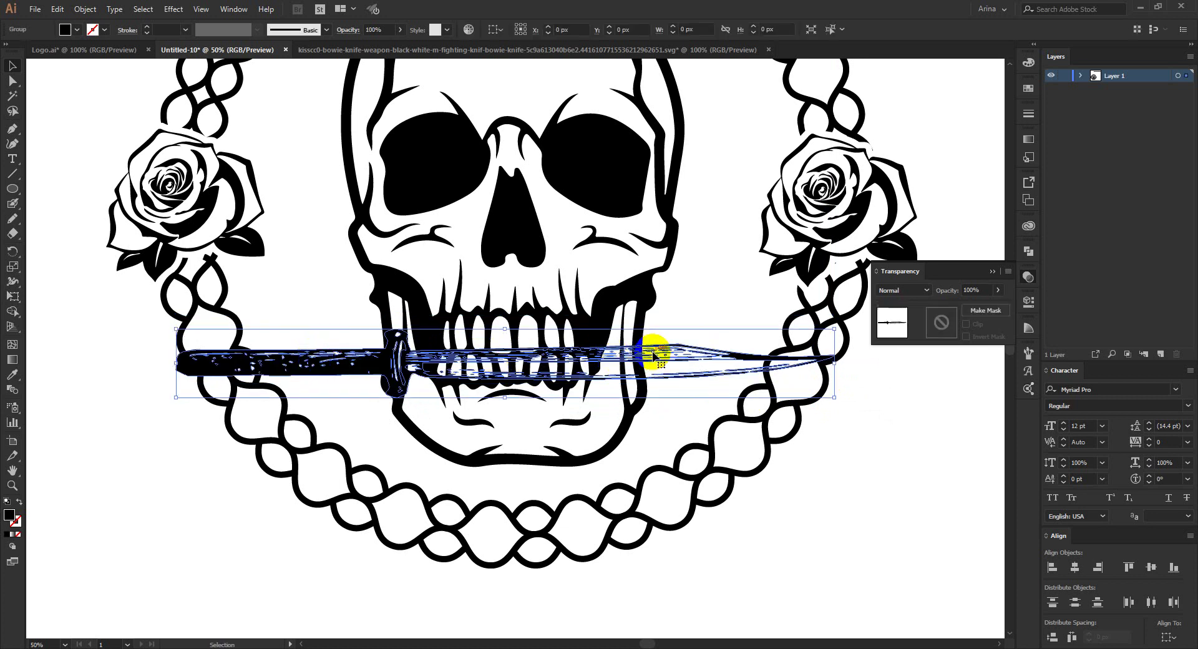
scroll(647, 352, down, 1)
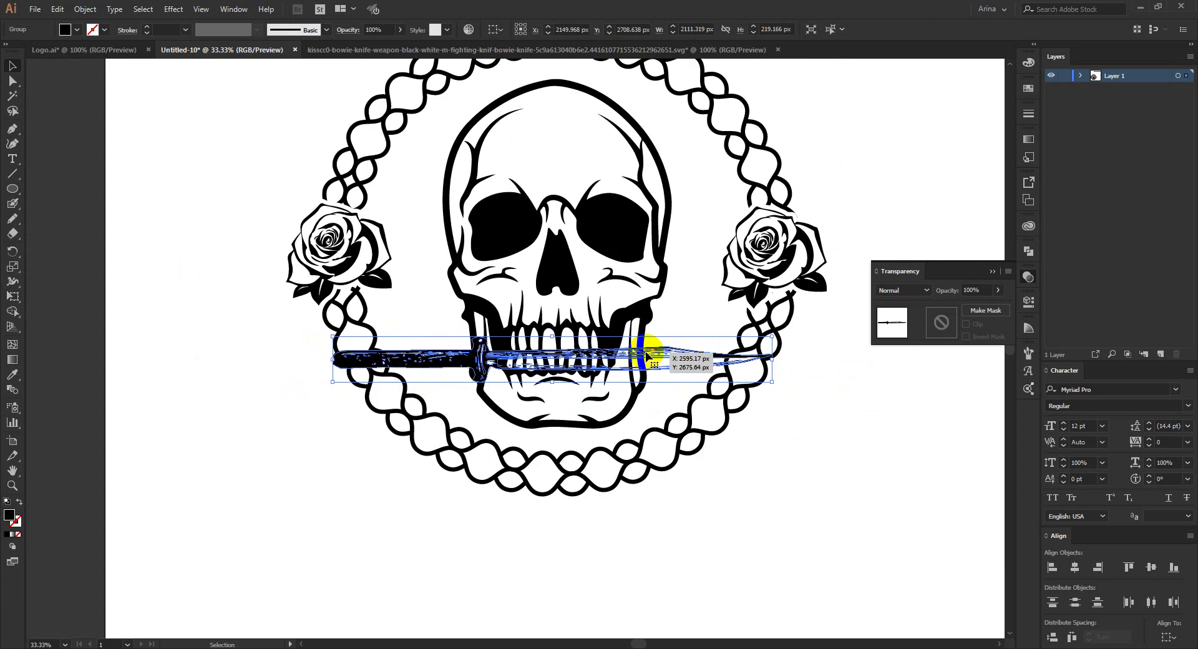
scroll(656, 351, up, 1)
scroll(697, 402, up, 1)
scroll(697, 402, up, 1)
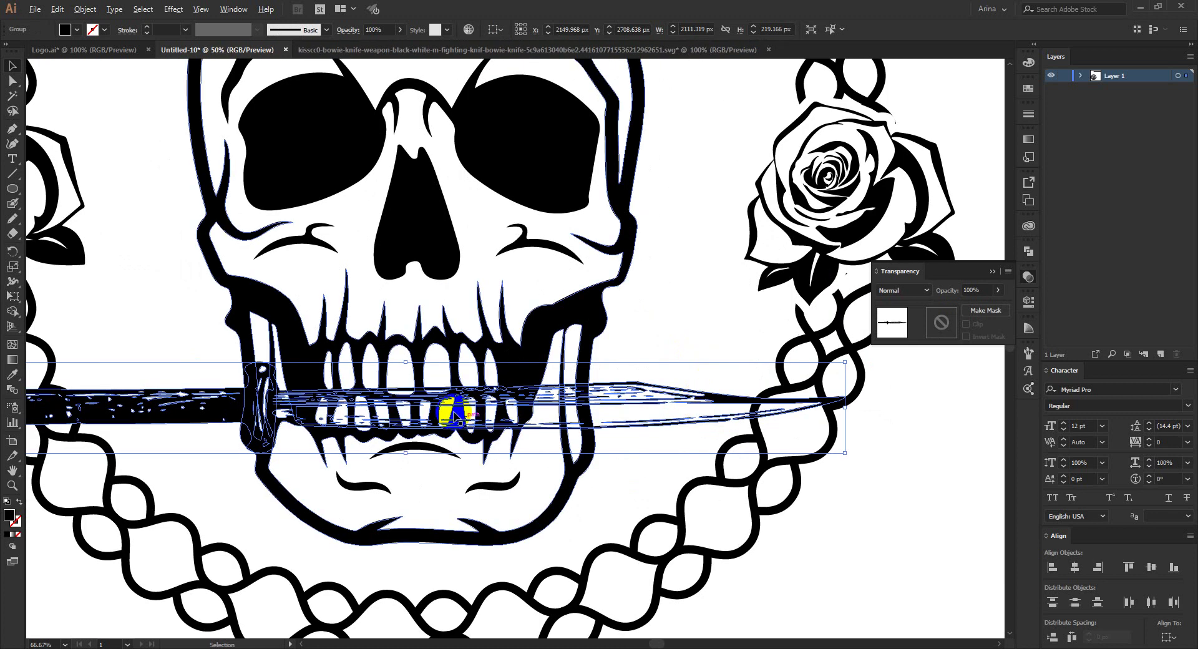
scroll(450, 416, down, 1)
click(91, 32)
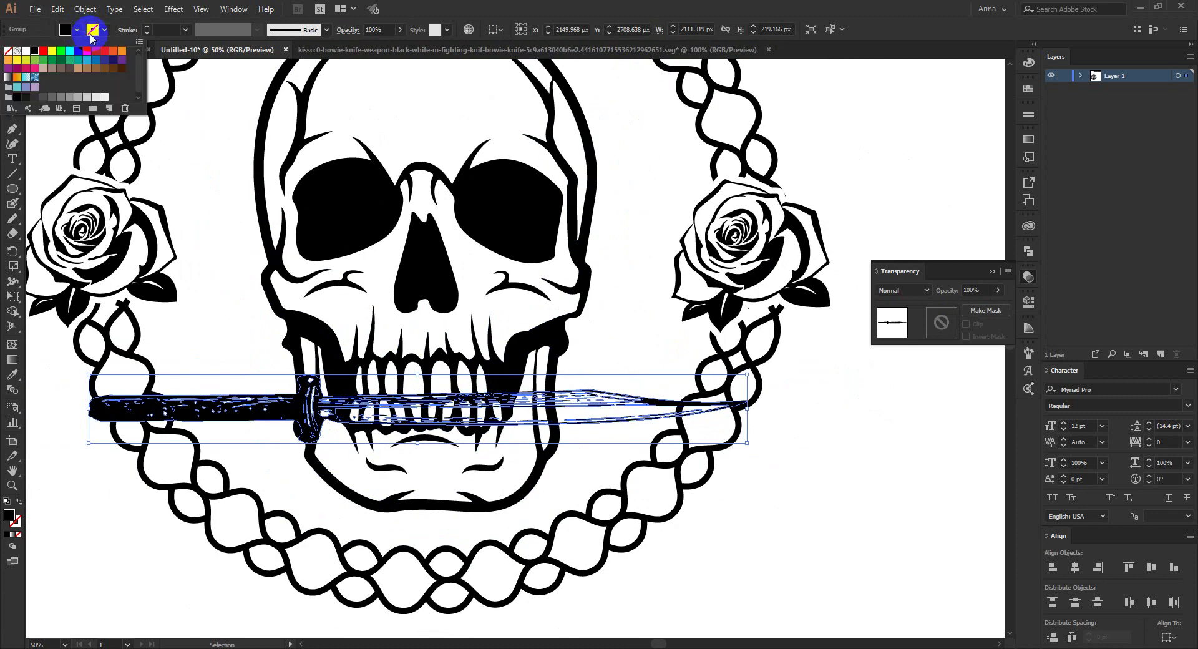
click(93, 53)
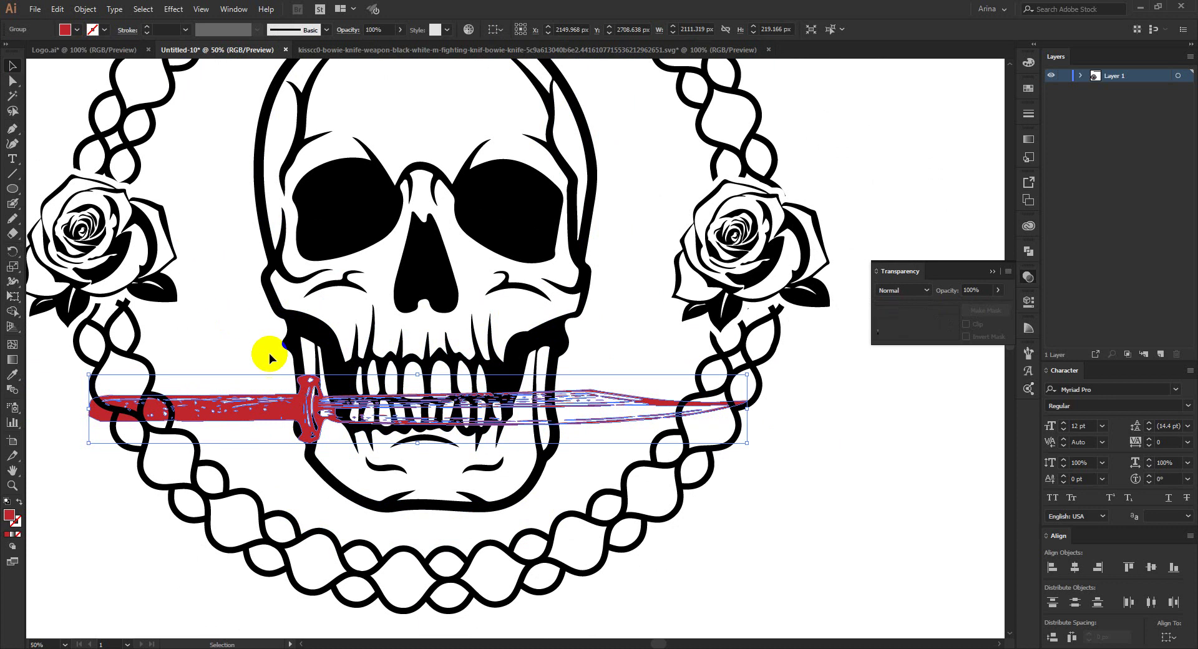
Step: Select the skull and knife together and use Shape Builder to cut away the knife's edge over the large upper front teeth
click(394, 411)
scroll(394, 411, up, 2)
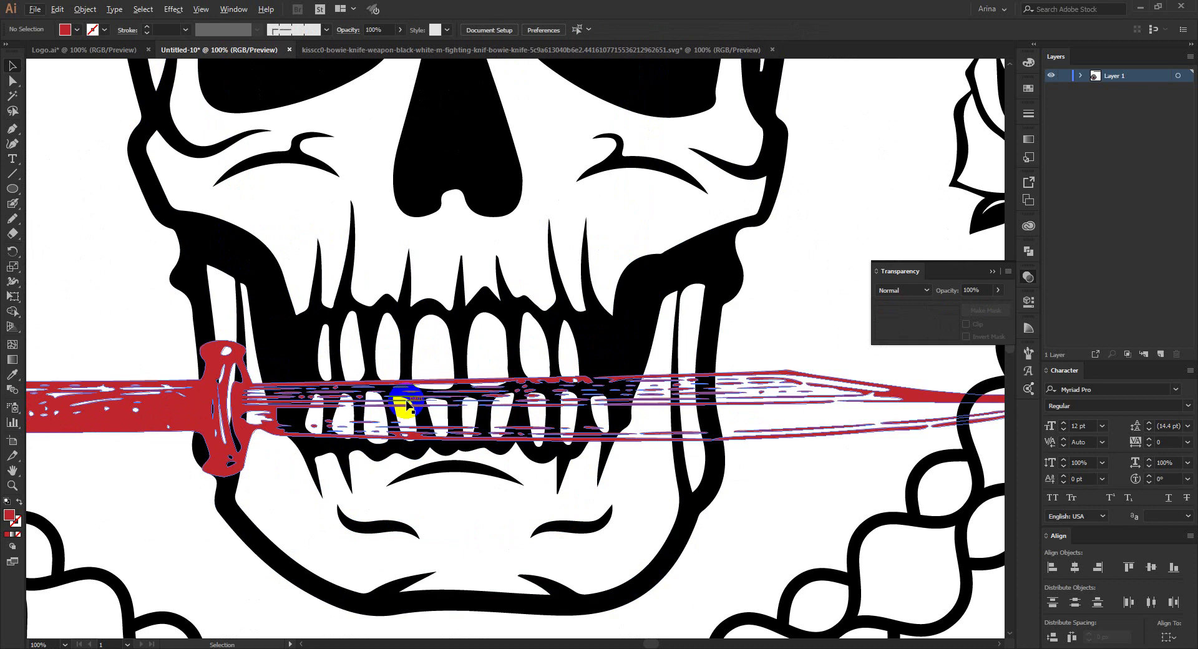
scroll(394, 404, down, 1)
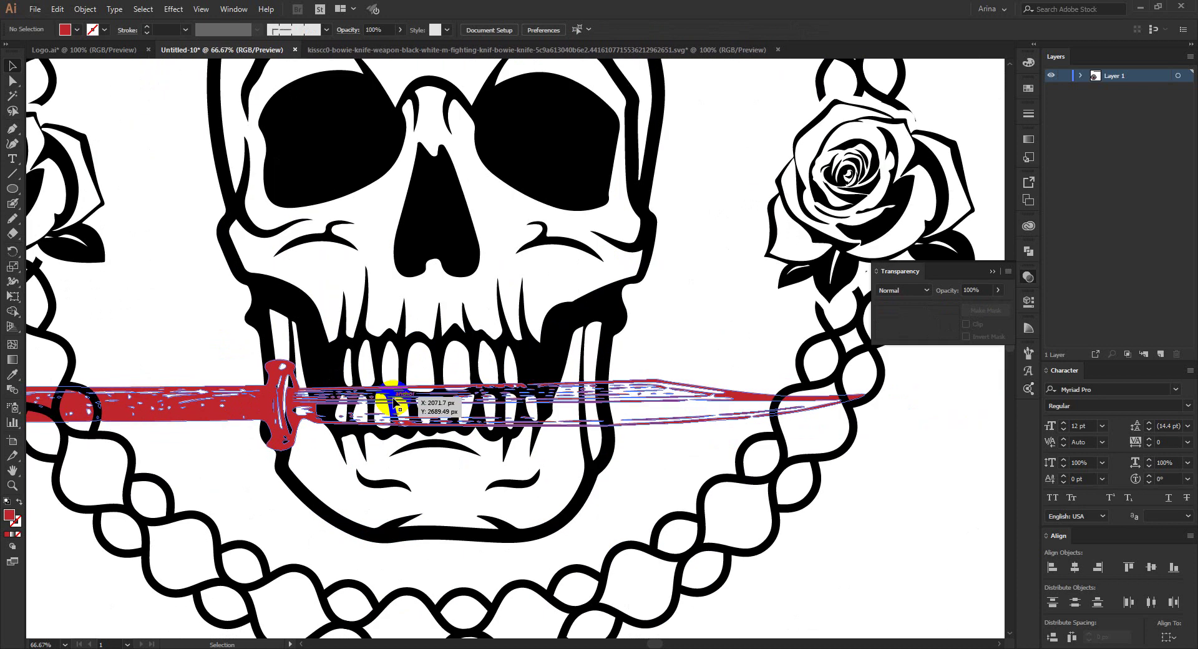
drag(648, 493, 243, 315)
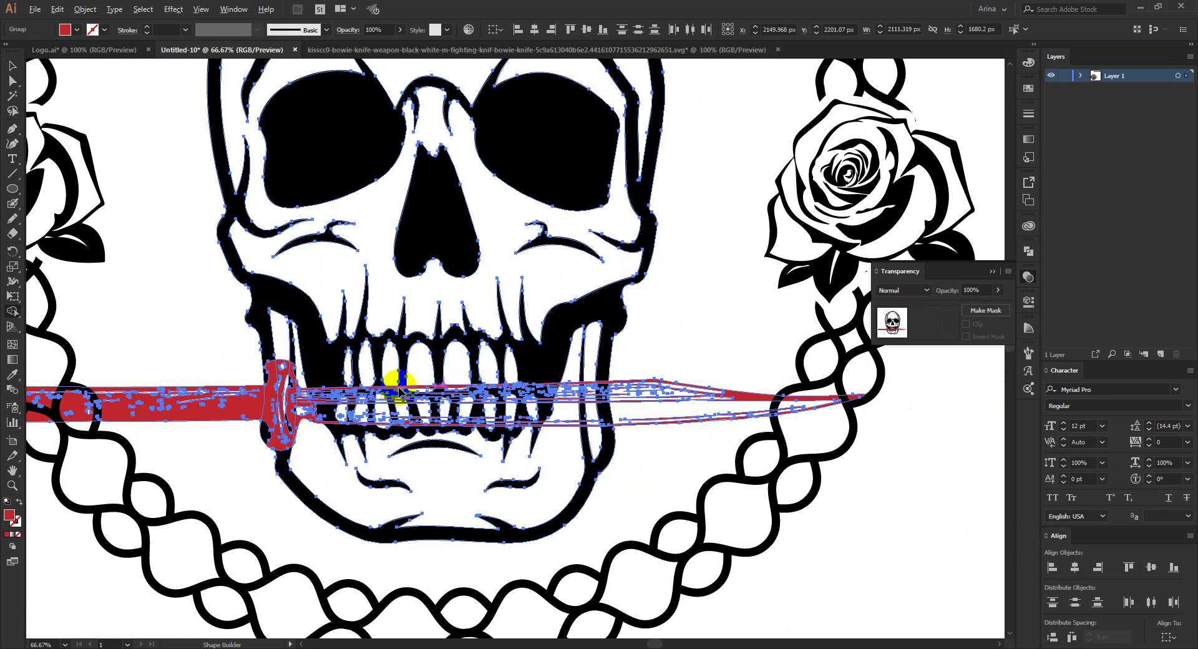
scroll(412, 382, up, 3)
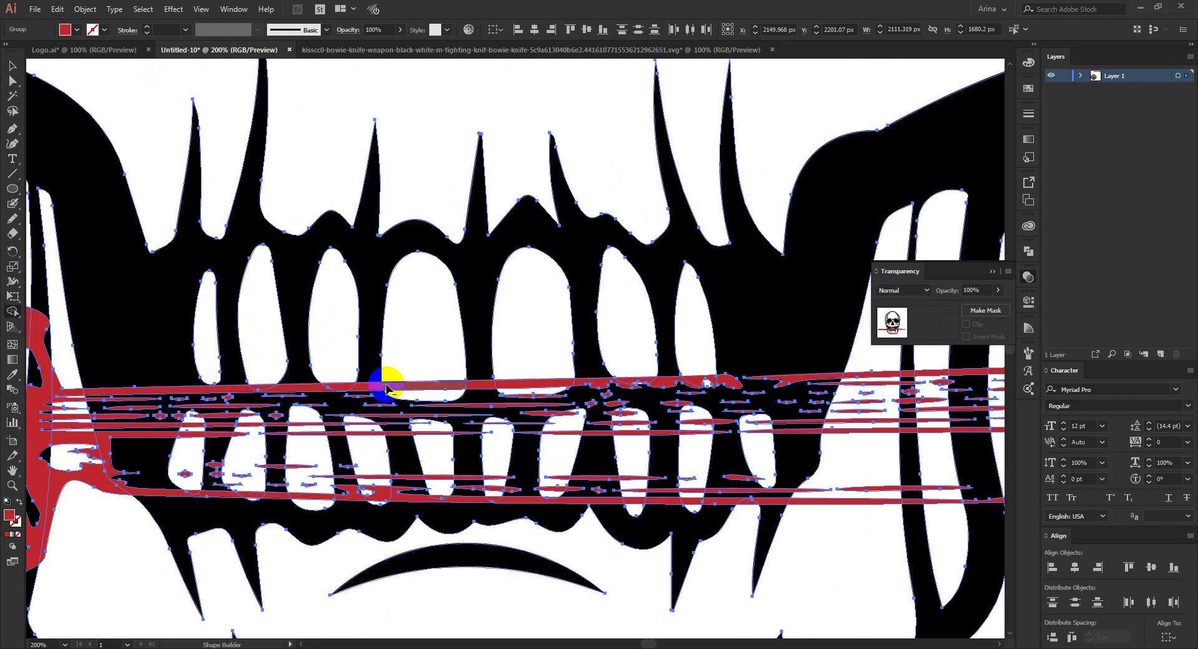
scroll(337, 388, up, 1)
alt+click(341, 387)
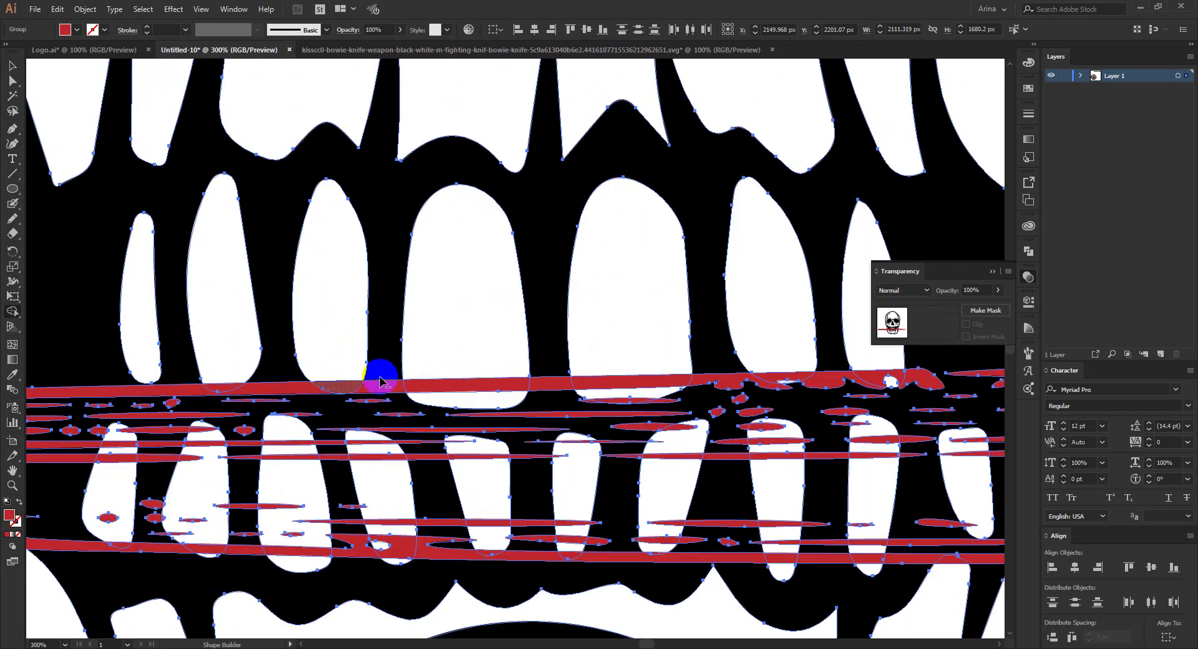
alt+click(453, 385)
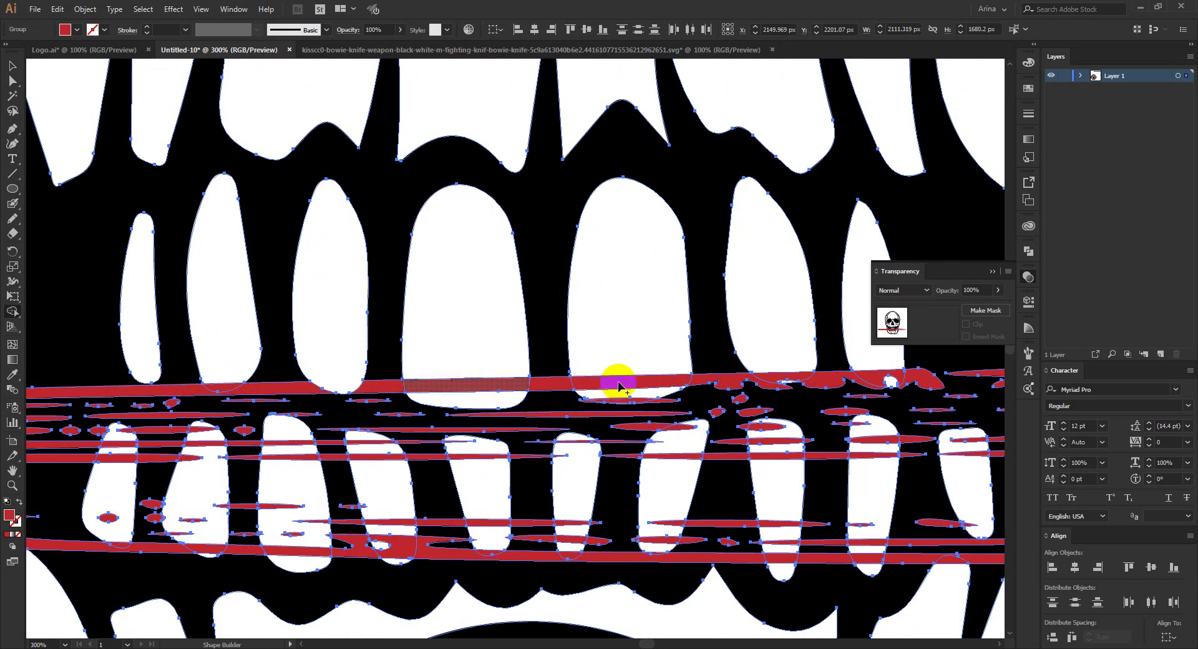
drag(618, 384, 620, 386)
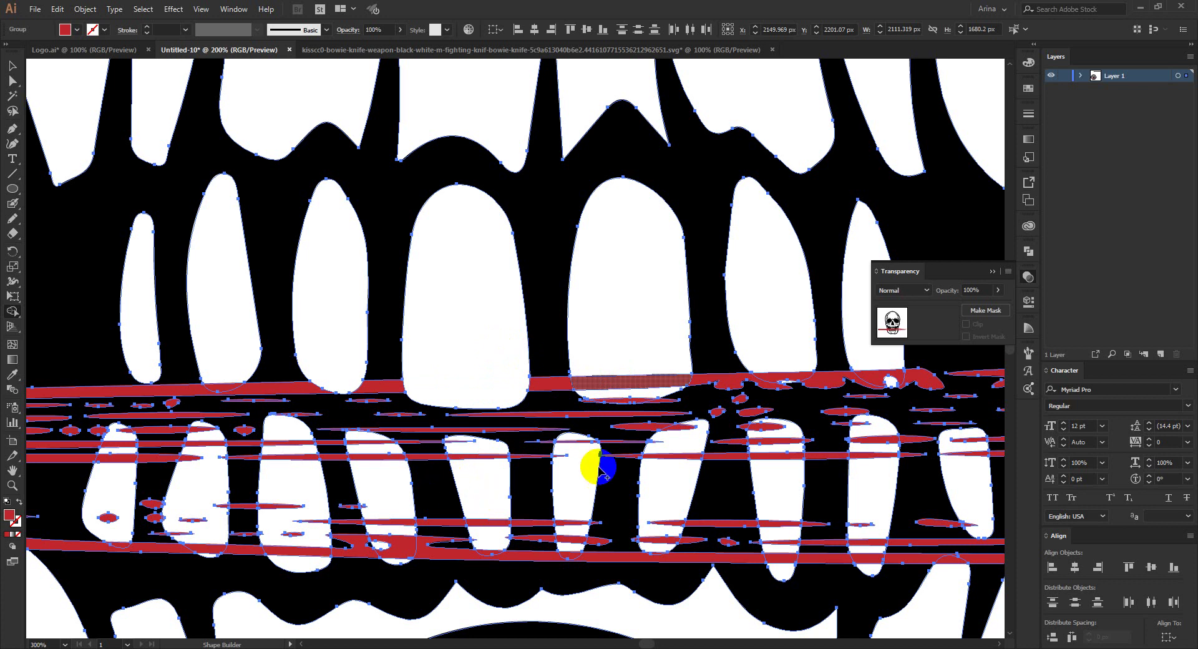
Step: Cut away the remaining knife sliver on the right front tooth and the knife's edge over the two upper teeth beside it
key(ctrl+minus)
scroll(676, 348, up, 2)
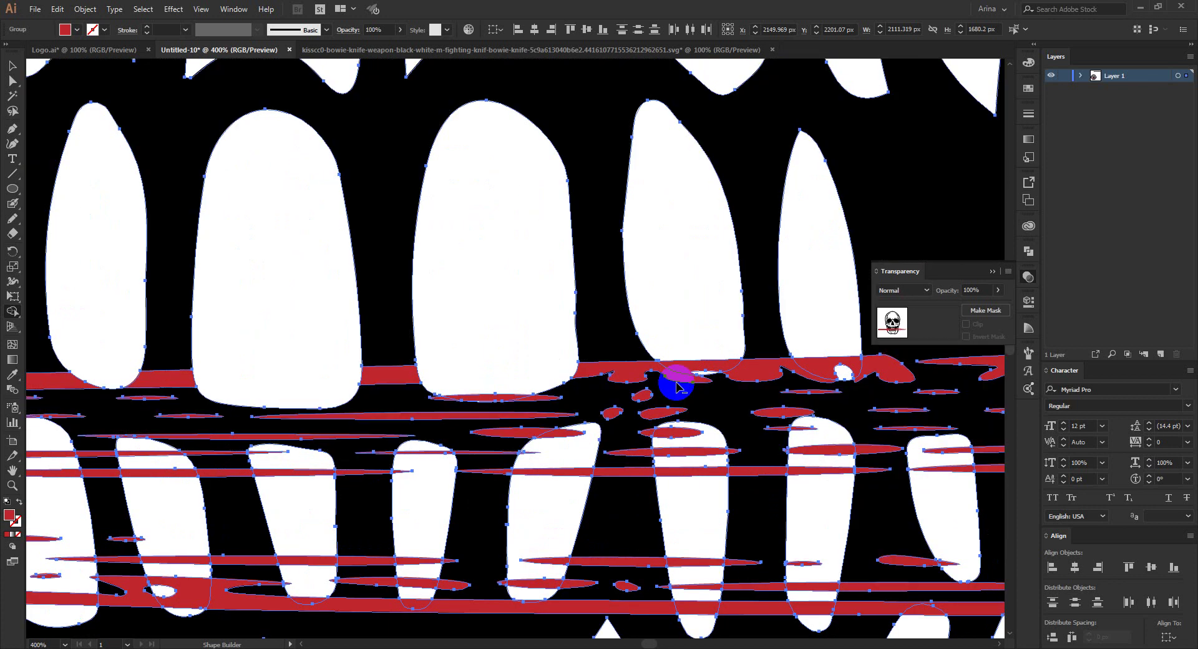
drag(489, 400, 486, 401)
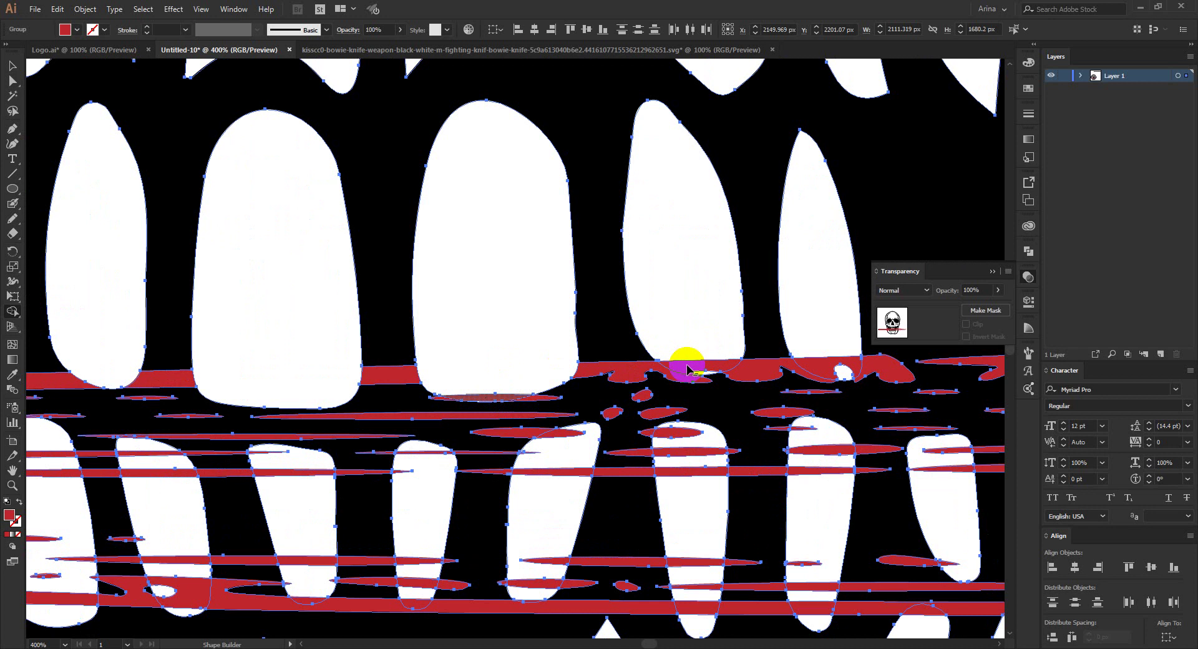
drag(687, 369, 686, 368)
scroll(609, 308, down, 1)
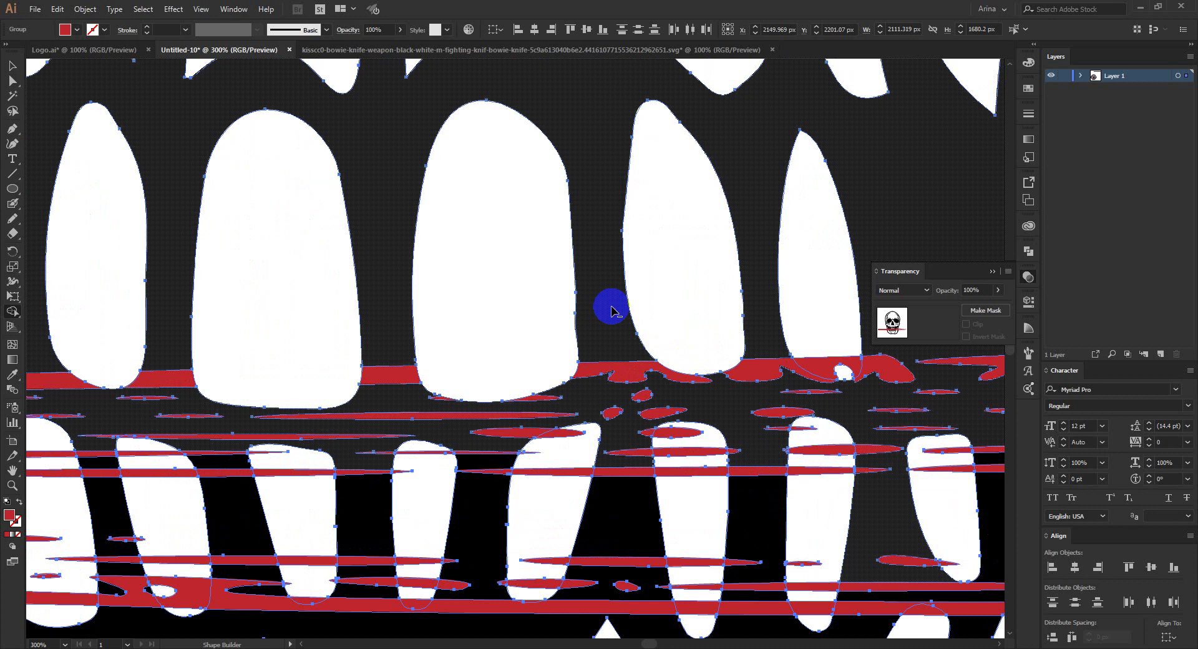
scroll(805, 357, up, 1)
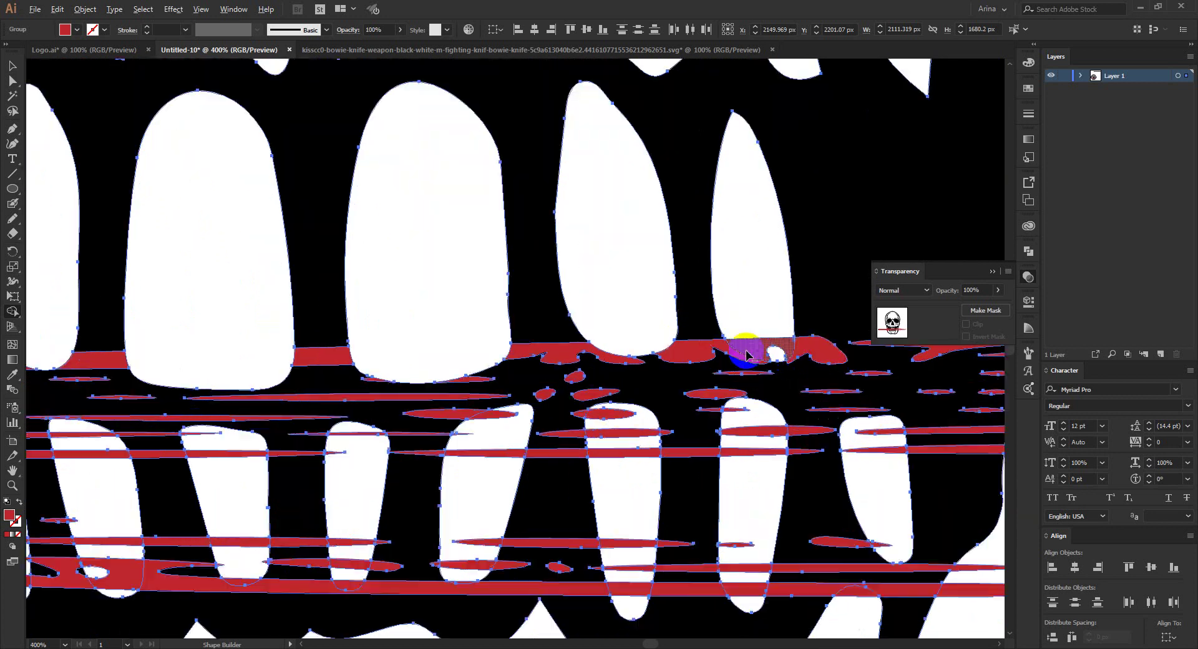
click(746, 354)
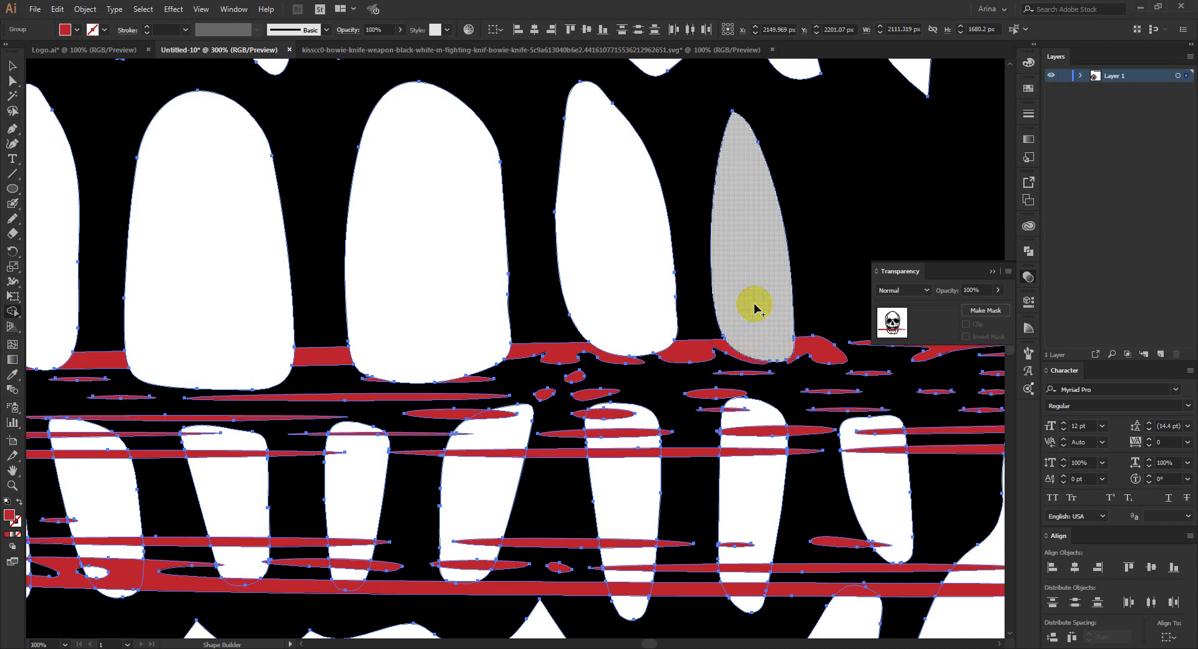
scroll(757, 305, down, 5)
key(v)
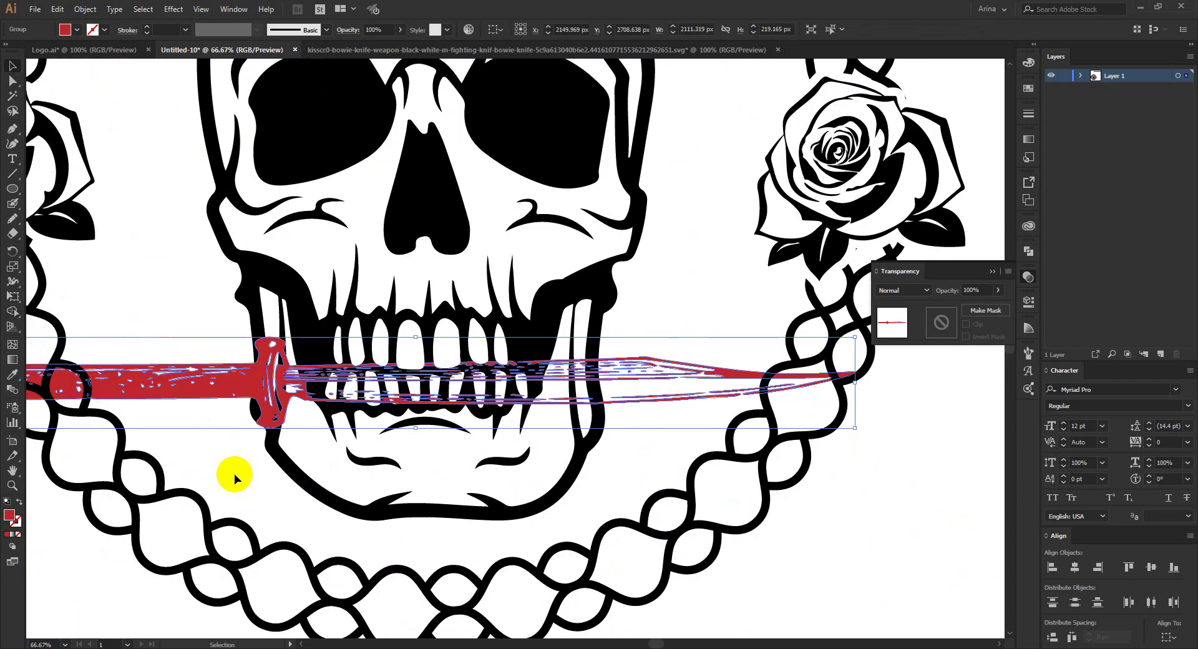
scroll(401, 345, up, 1)
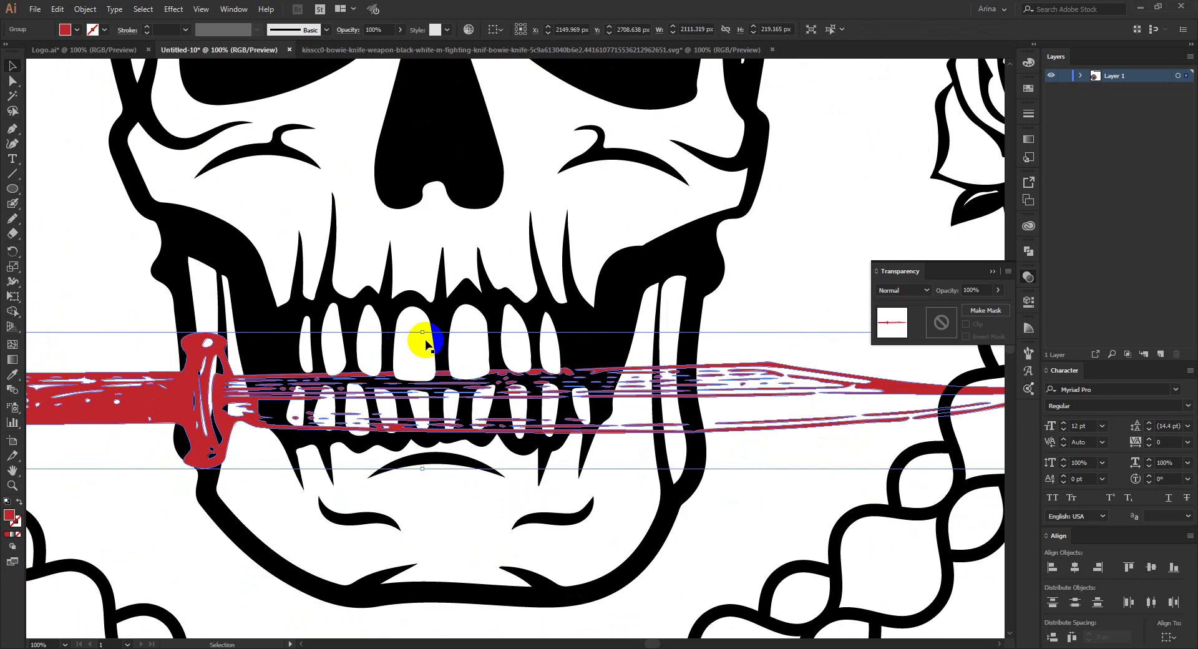
Step: Offset the knife's path by 10 px with miter joins and a miter limit of 4
click(85, 9)
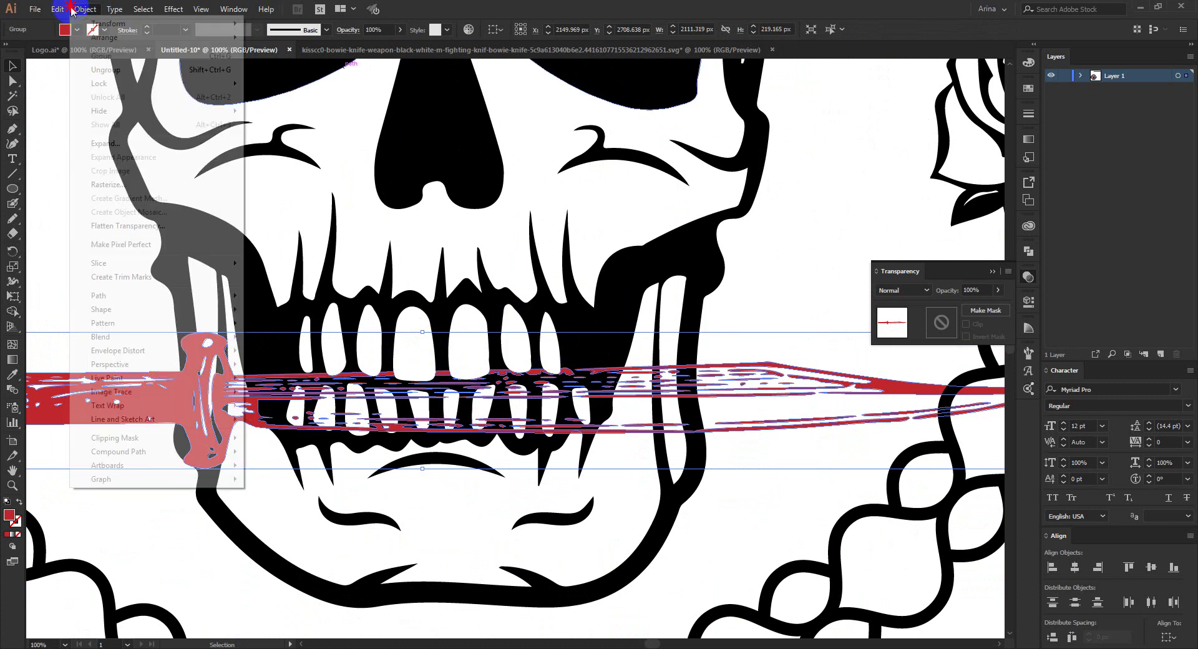
mouse_move(103, 295)
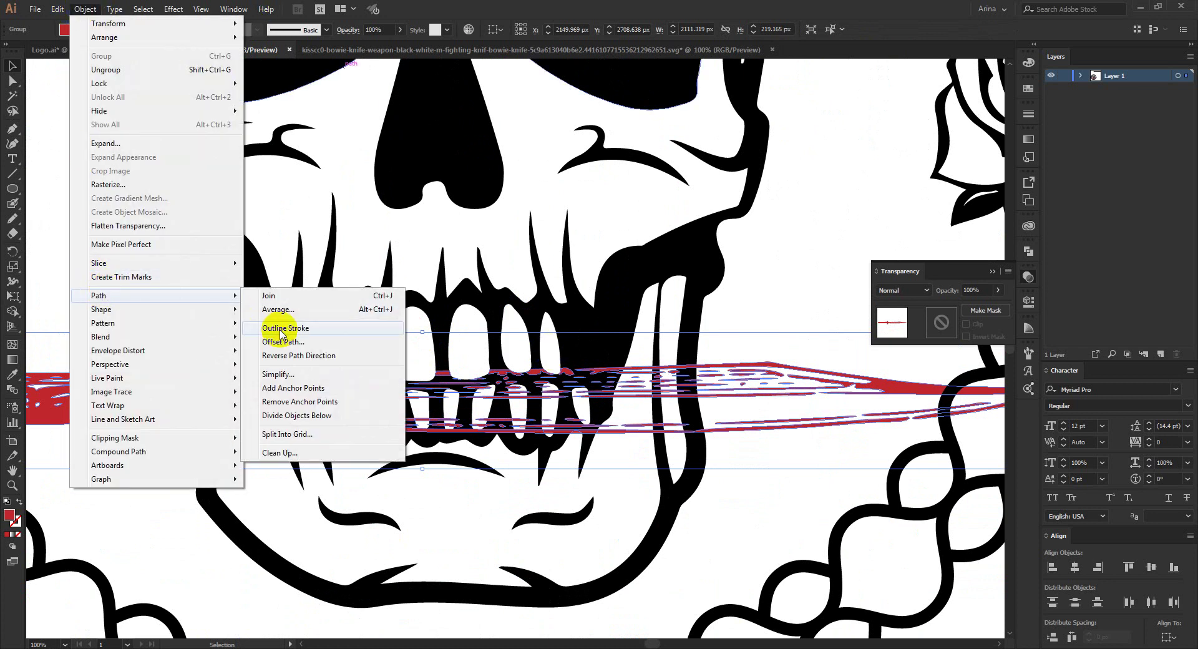
click(287, 339)
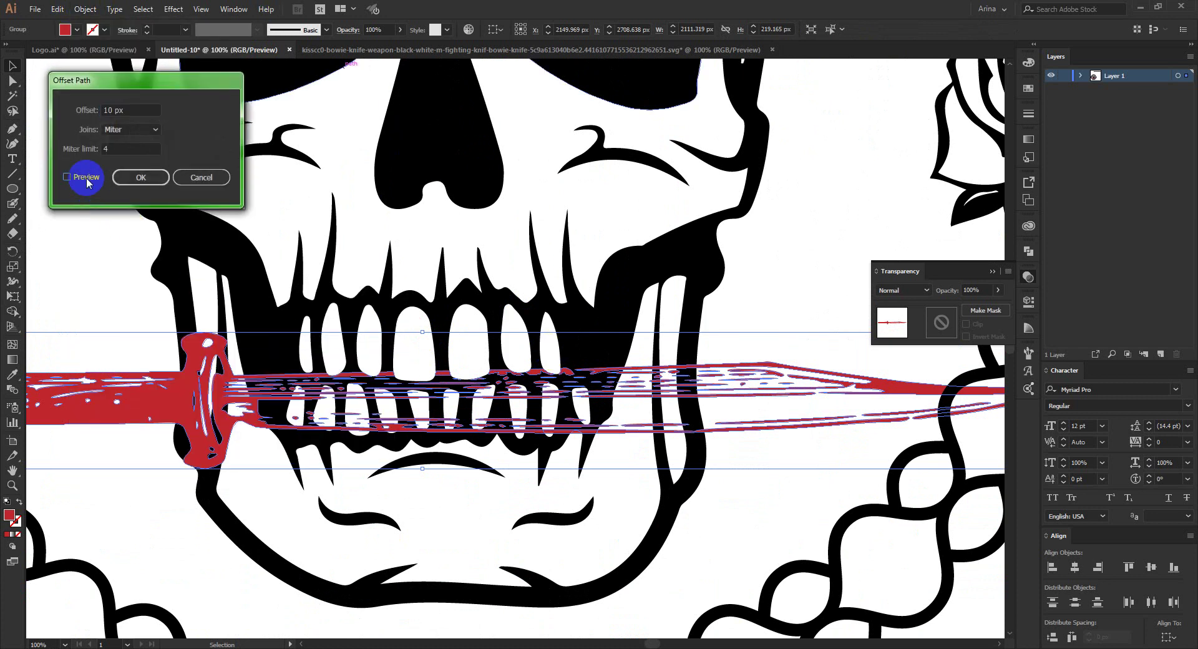
click(67, 177)
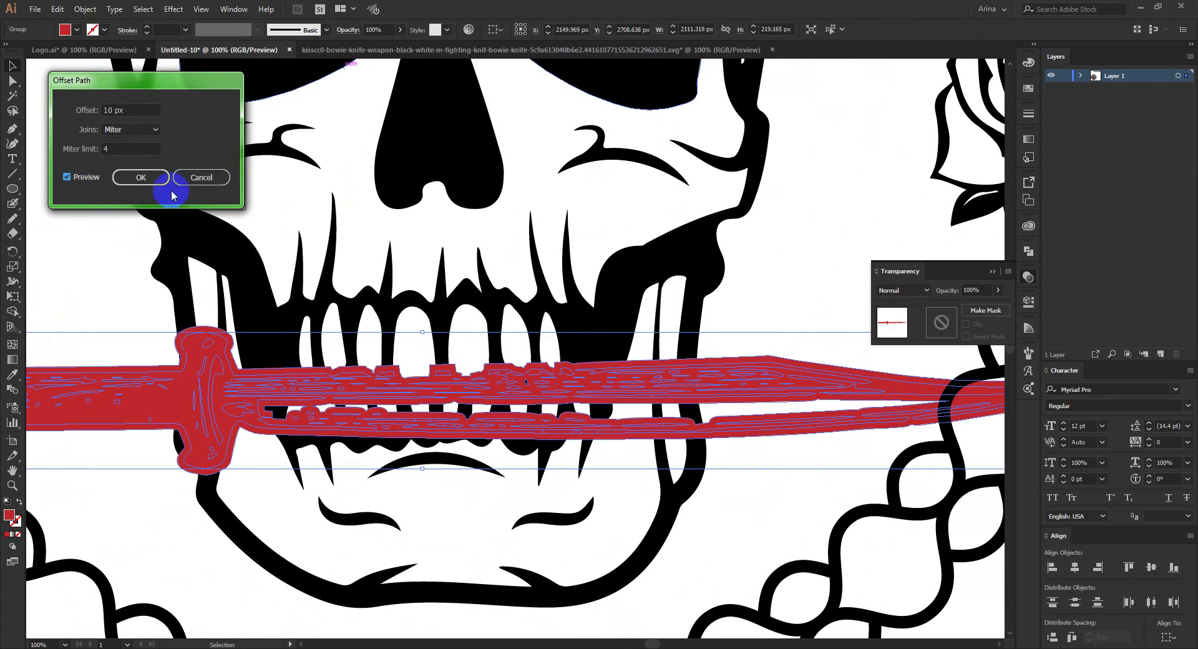
click(147, 177)
Step: Cut the offset knife shape and paste it in place into the skull's opacity mask
key(a)
click(627, 387)
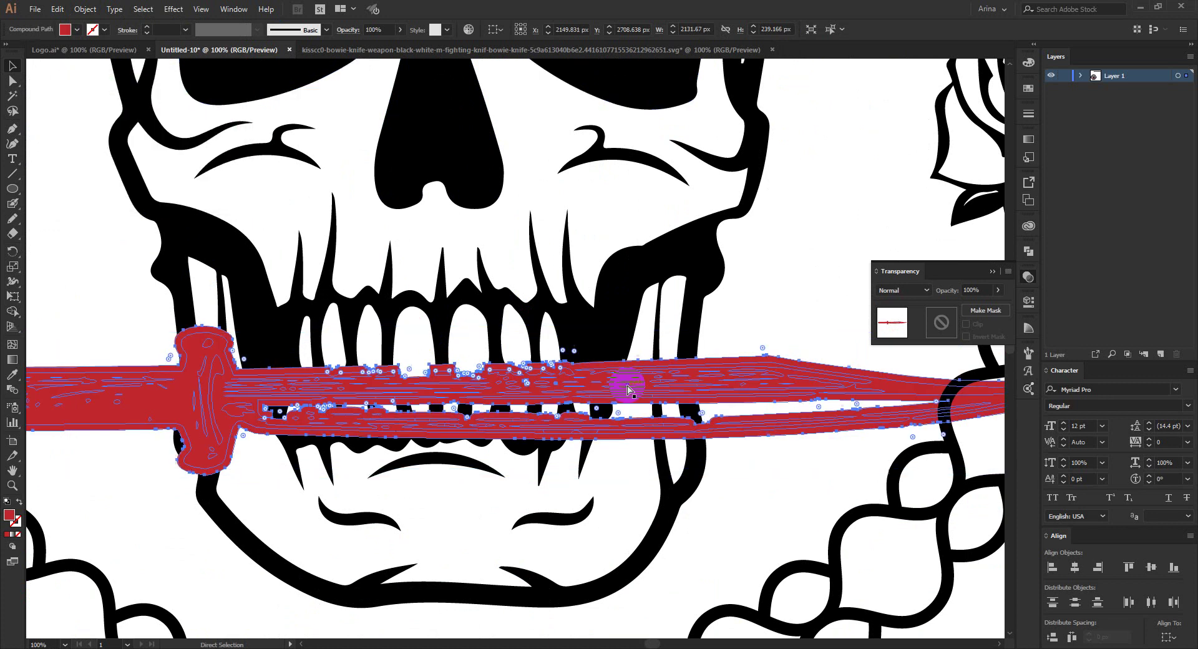
key(ctrl+x)
key(v)
click(609, 333)
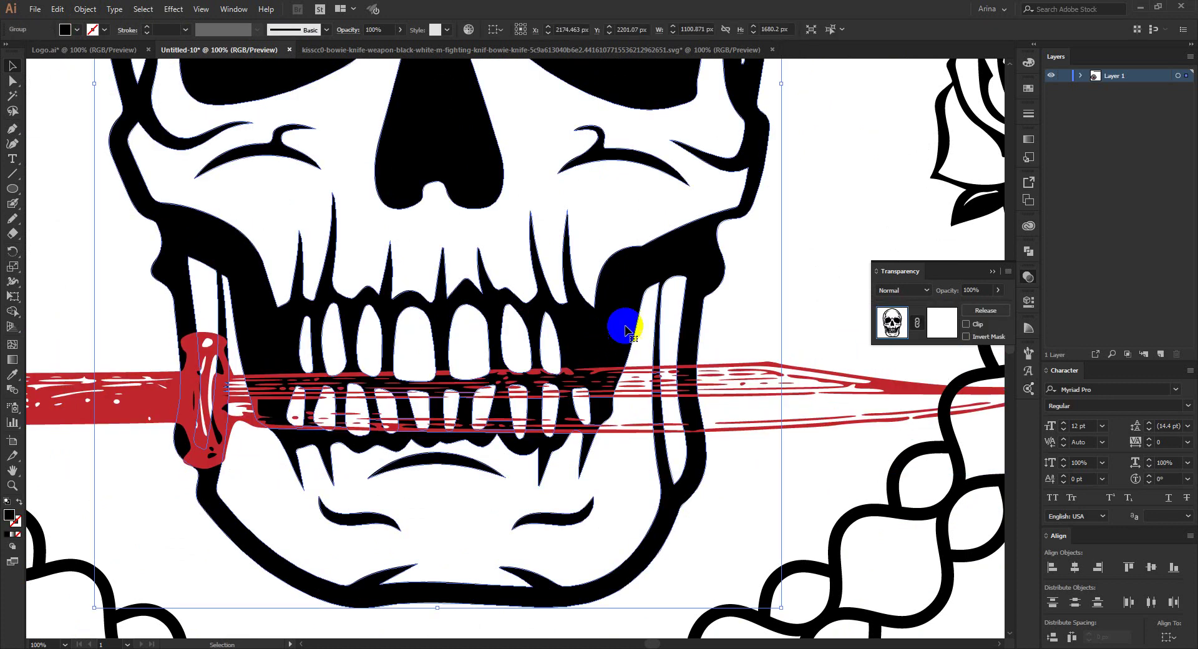
click(934, 332)
click(940, 328)
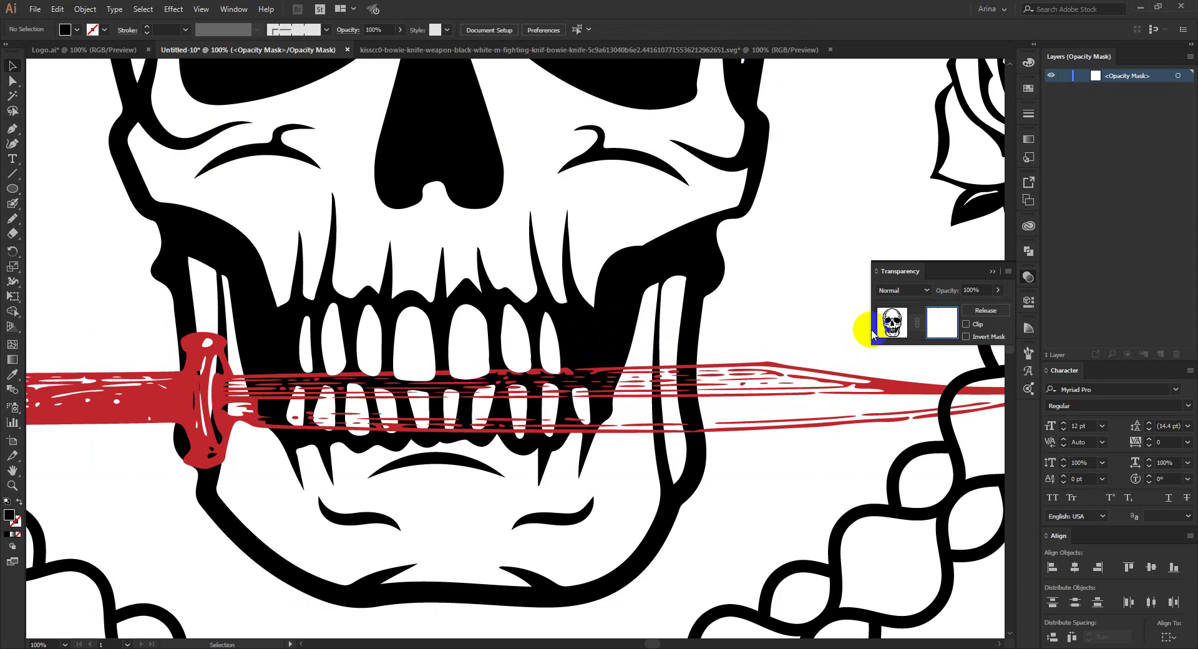
key(ctrl+f)
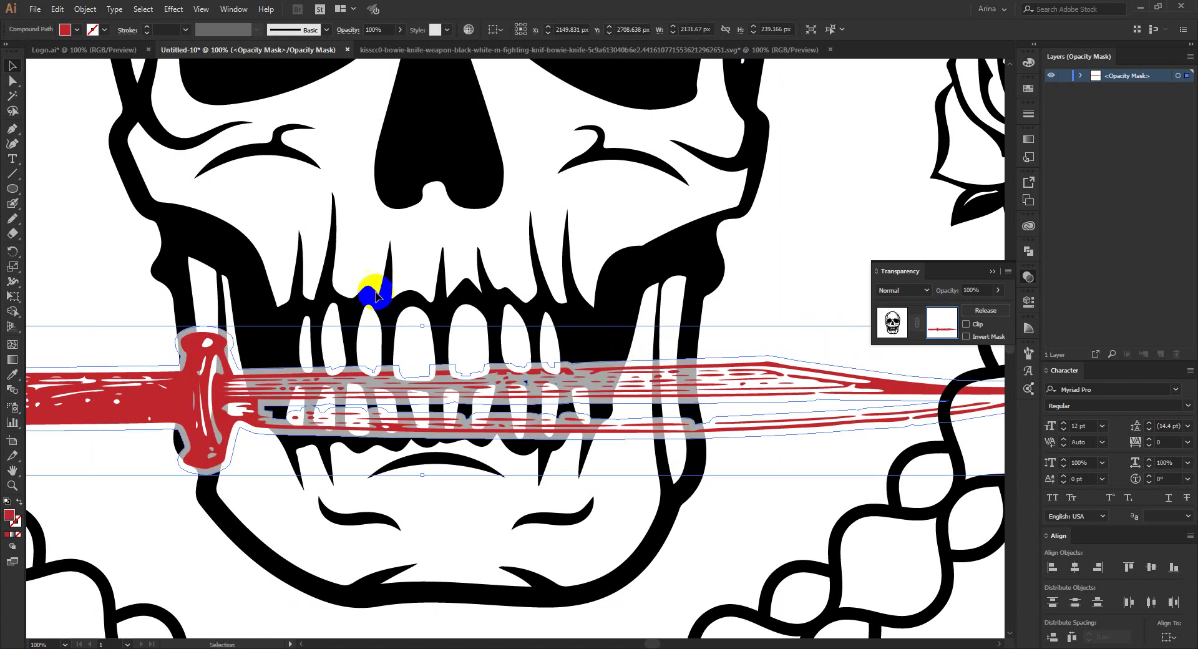
click(125, 304)
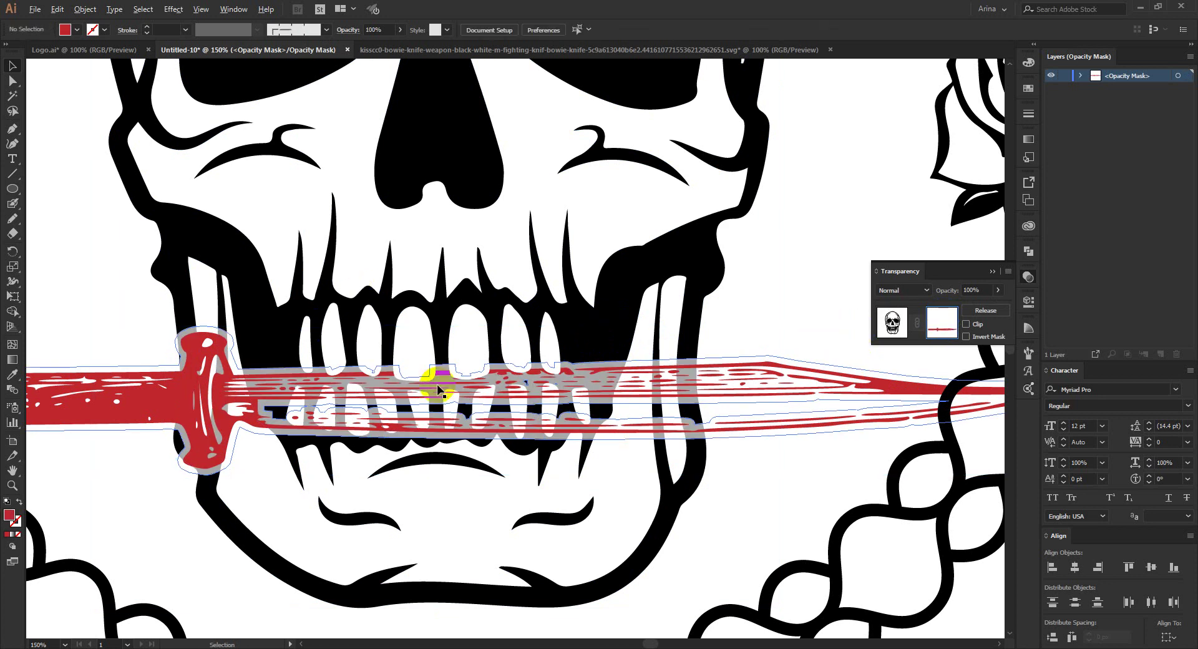
Step: Erase the mask shape around the tips of all the upper teeth so they keep a black outline over the knife
scroll(439, 390, up, 1)
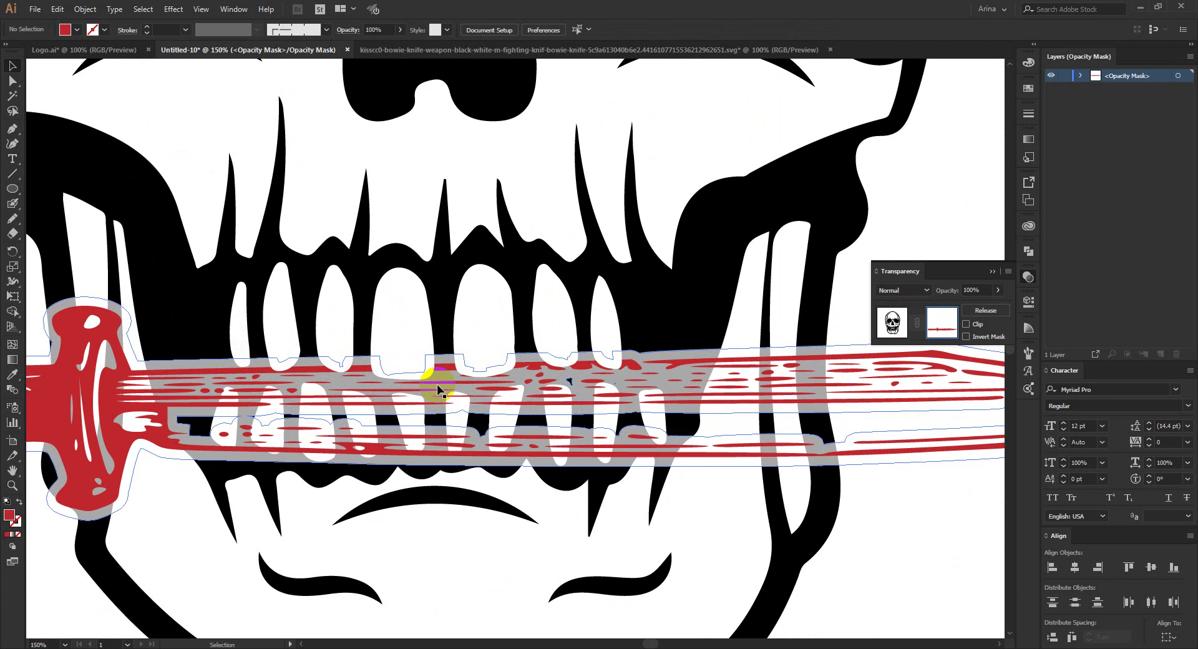
click(286, 352)
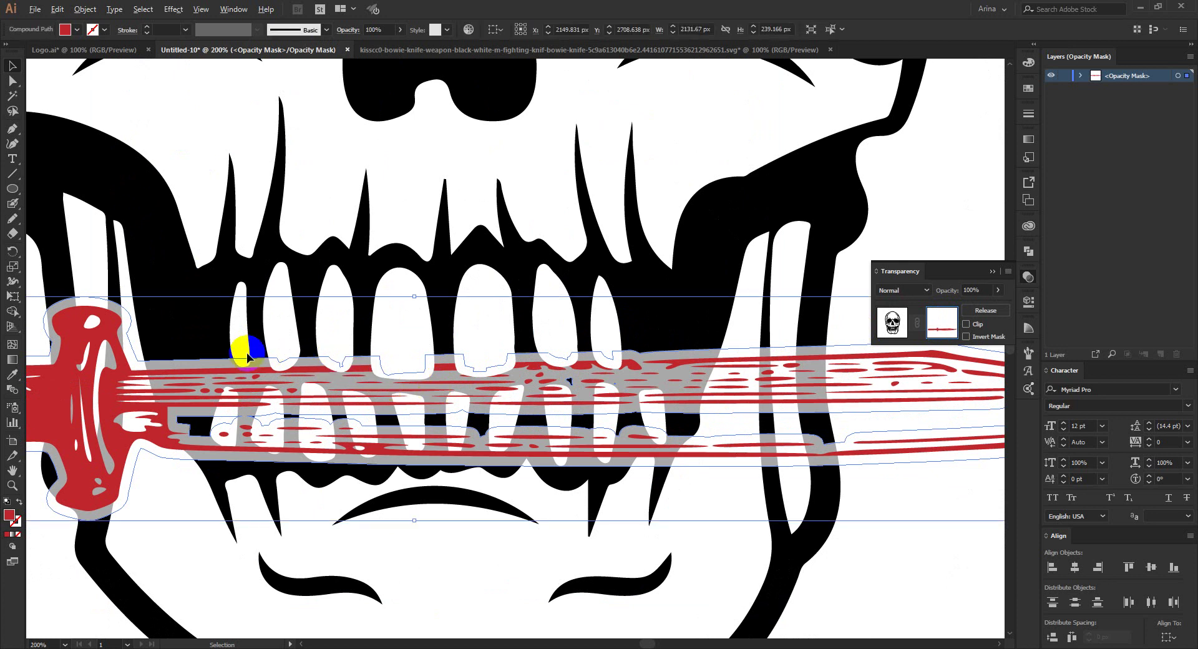
scroll(248, 357, up, 1)
key(shift+e)
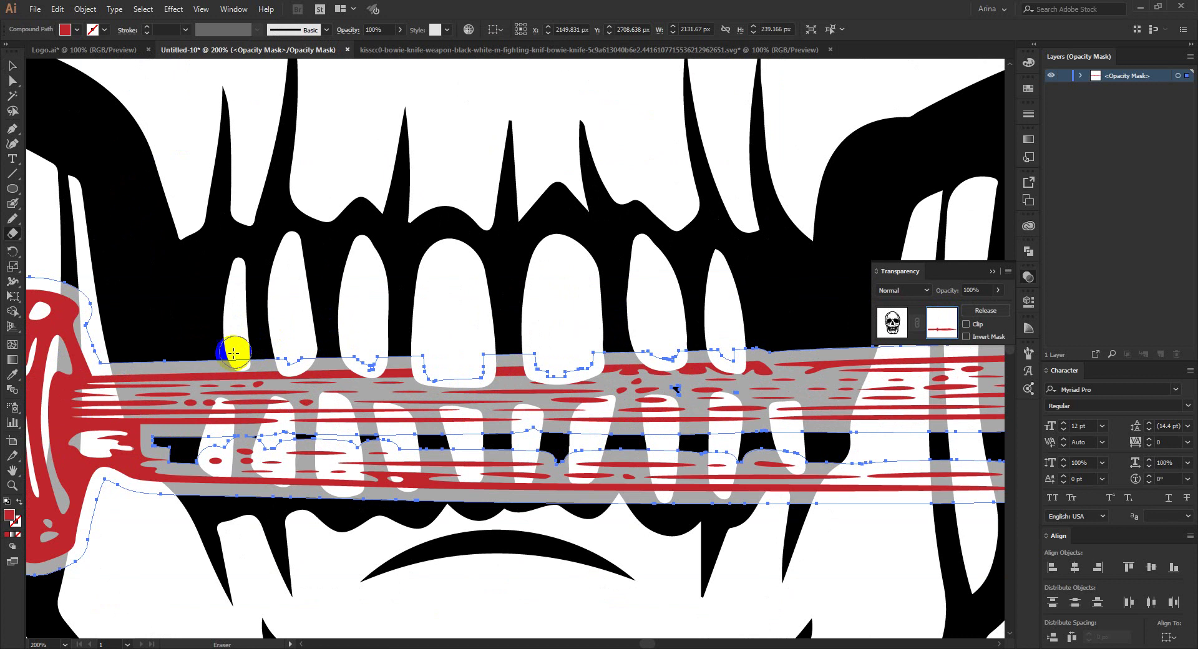
mouse_move(229, 355)
mouse_down()
mouse_move(237, 369)
mouse_move(238, 342)
mouse_move(286, 366)
mouse_move(302, 358)
mouse_move(297, 326)
mouse_move(283, 353)
mouse_move(293, 369)
mouse_up()
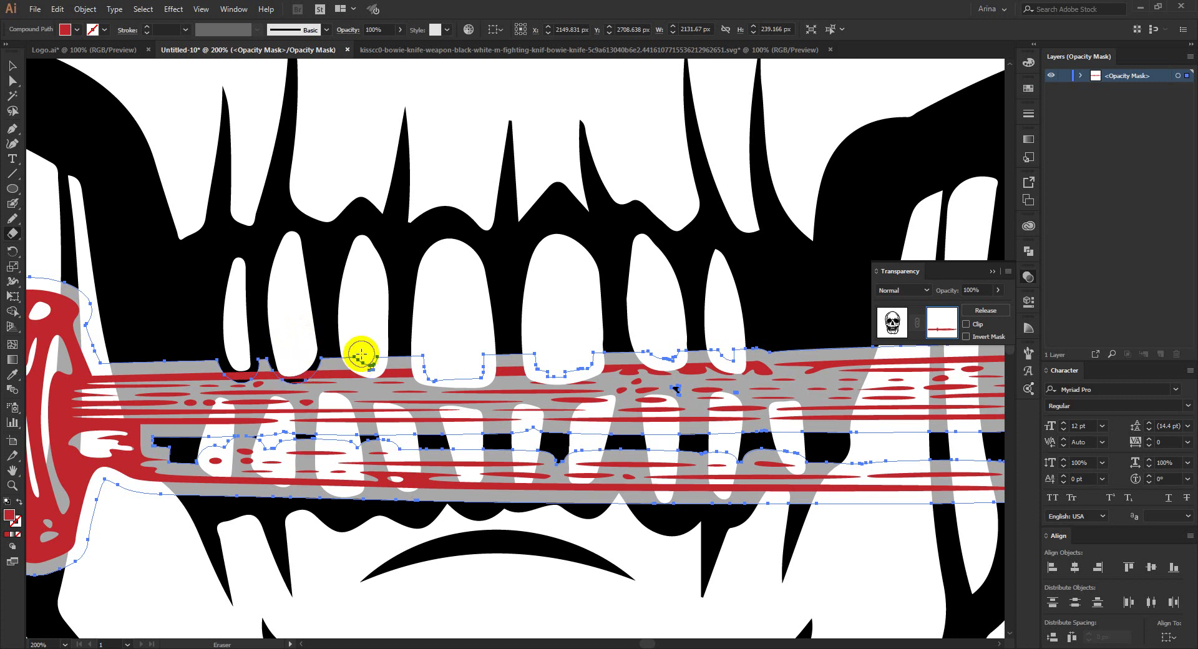
mouse_move(349, 342)
mouse_down()
mouse_move(375, 373)
mouse_move(390, 337)
mouse_up()
mouse_move(407, 359)
mouse_down()
mouse_move(477, 377)
mouse_move(483, 344)
mouse_move(484, 376)
mouse_move(459, 383)
mouse_move(421, 382)
mouse_move(527, 343)
mouse_move(540, 376)
mouse_move(586, 377)
mouse_move(597, 339)
mouse_move(636, 339)
mouse_move(665, 364)
mouse_move(681, 358)
mouse_move(679, 338)
mouse_move(709, 342)
mouse_move(735, 367)
mouse_move(731, 332)
mouse_move(718, 362)
mouse_up()
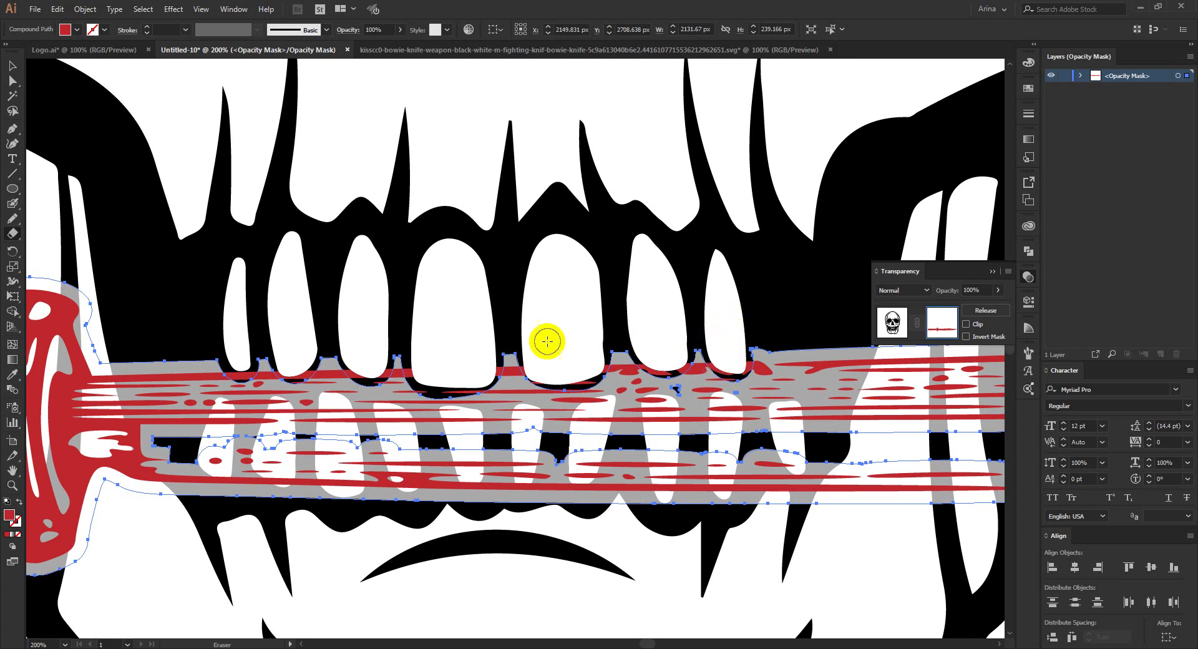
Step: Fill the knife-shaped mask object with black to hide the skull behind the knife
key(ctrl+minus)
key(v)
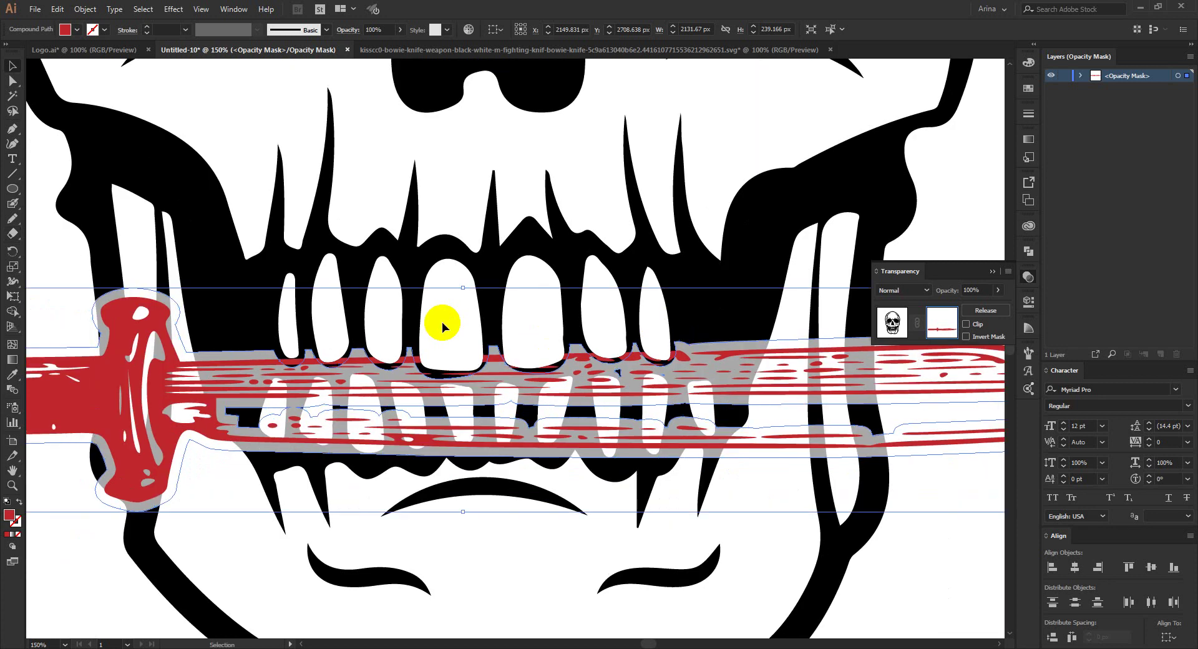
key(ctrl+minus)
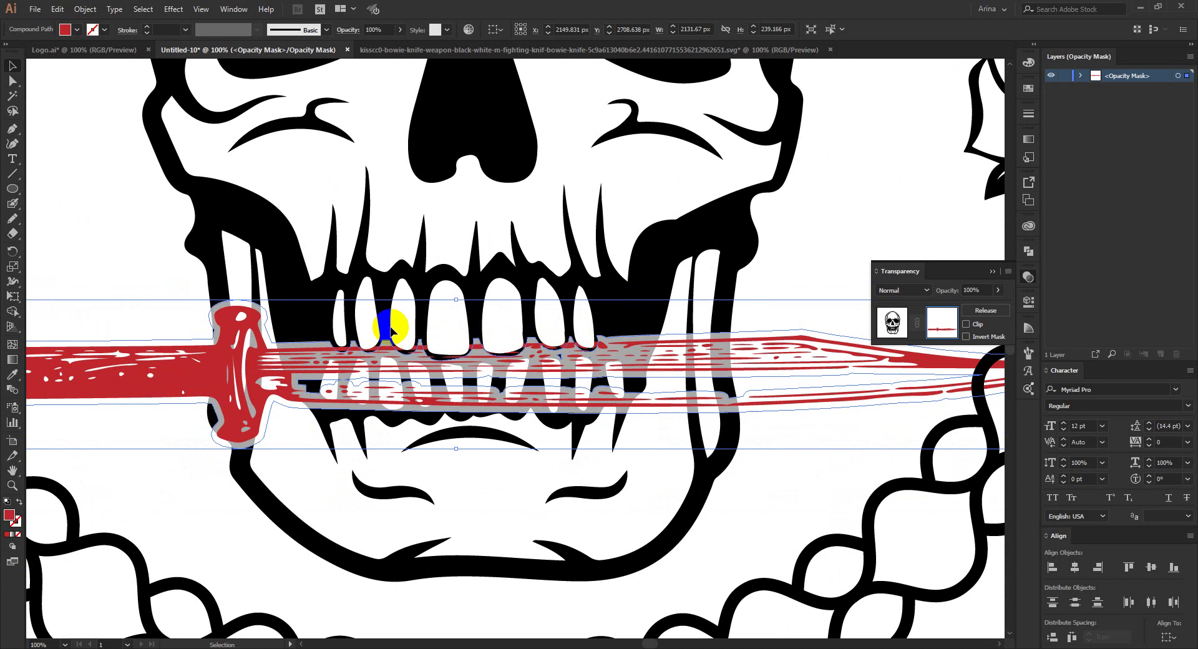
click(94, 30)
click(32, 52)
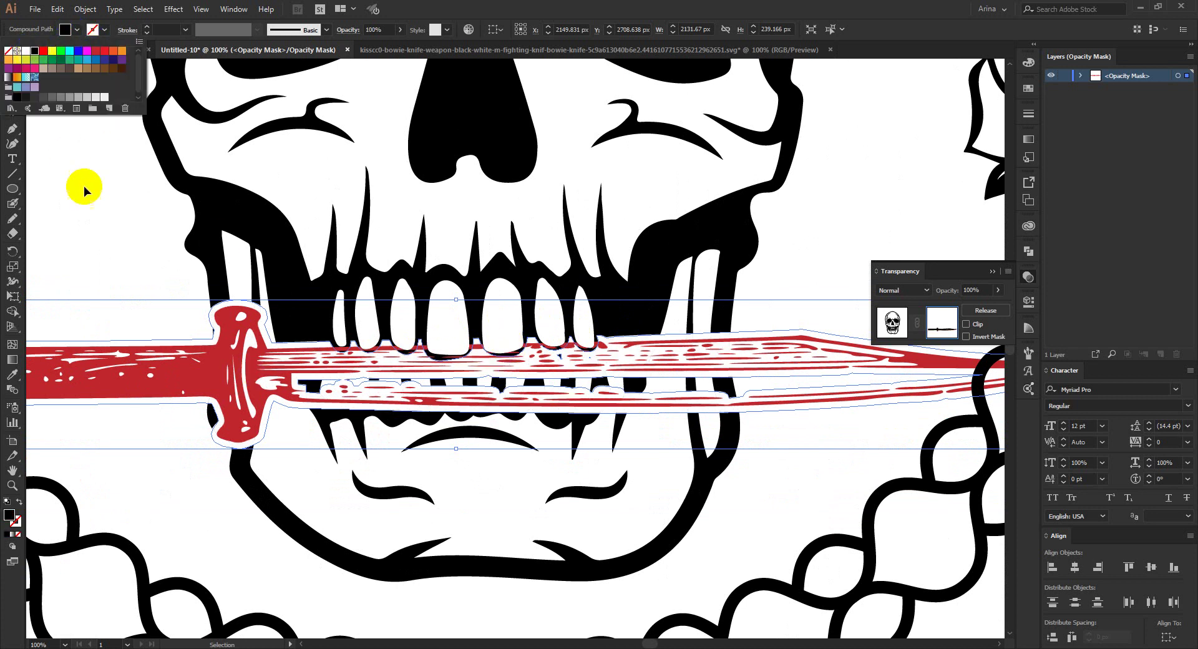
click(801, 287)
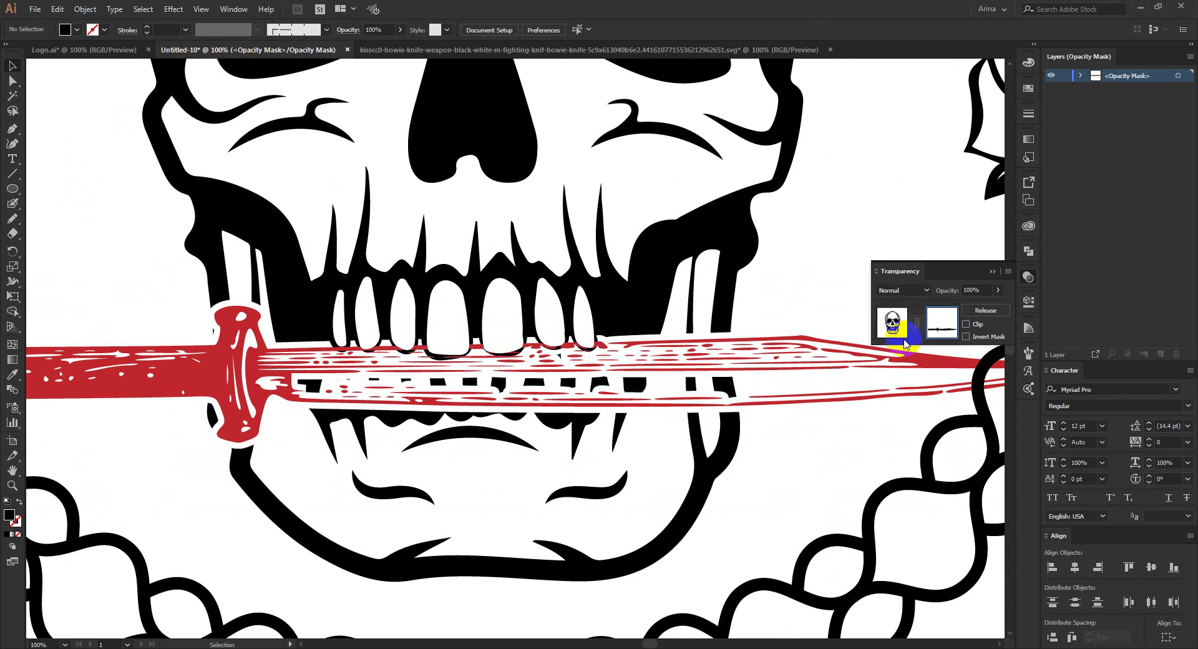
Step: Merge the gaps inside the blade area of the mask shape with Shape Builder to cover the lower teeth
click(622, 350)
click(614, 372)
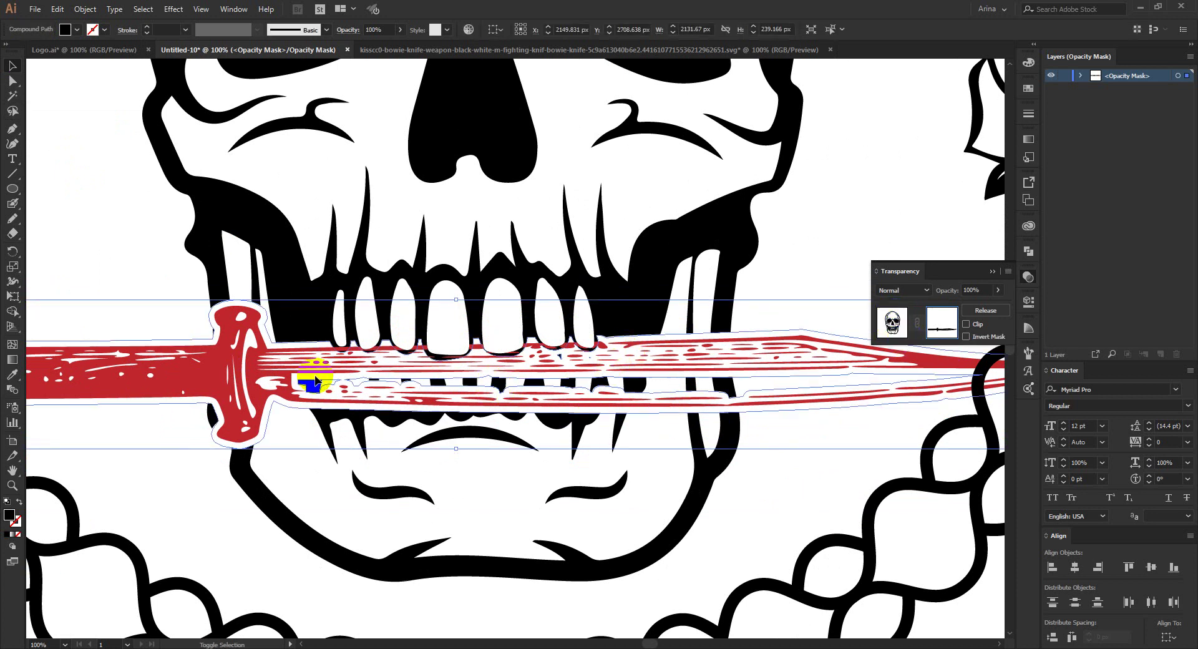
key(shift+m)
mouse_move(316, 380)
mouse_down()
mouse_move(740, 385)
mouse_move(693, 390)
mouse_up()
key(v)
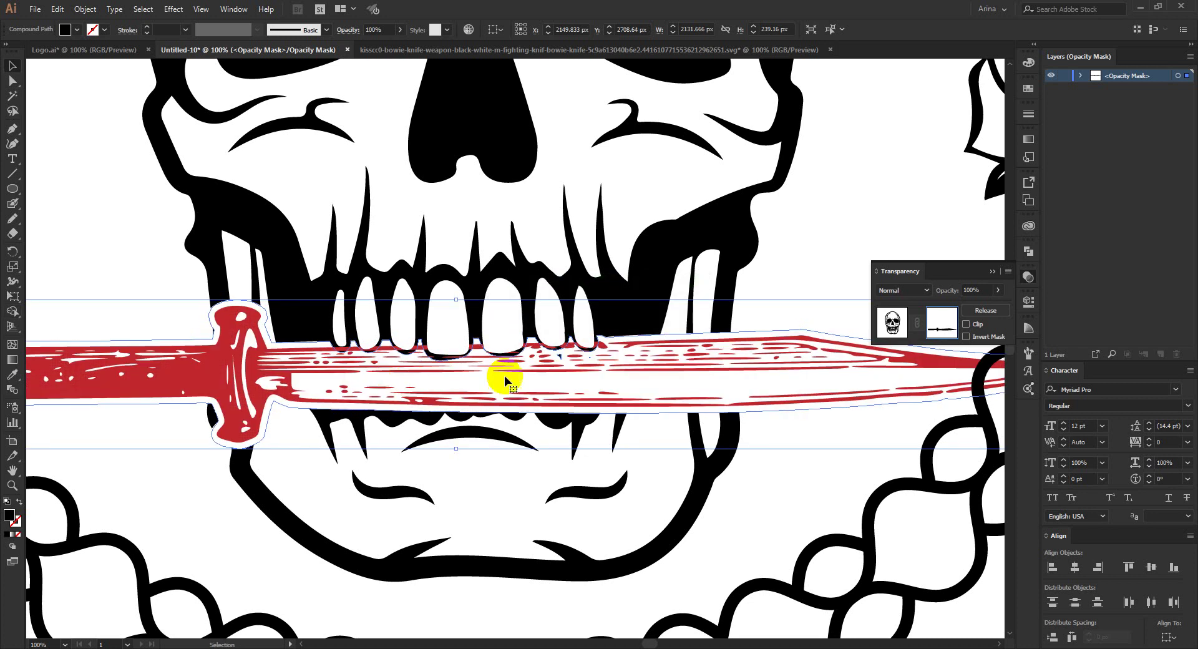
Step: Leave the opacity mask, return to the artwork and change the knife's fill colour to black
scroll(497, 391, down, 1)
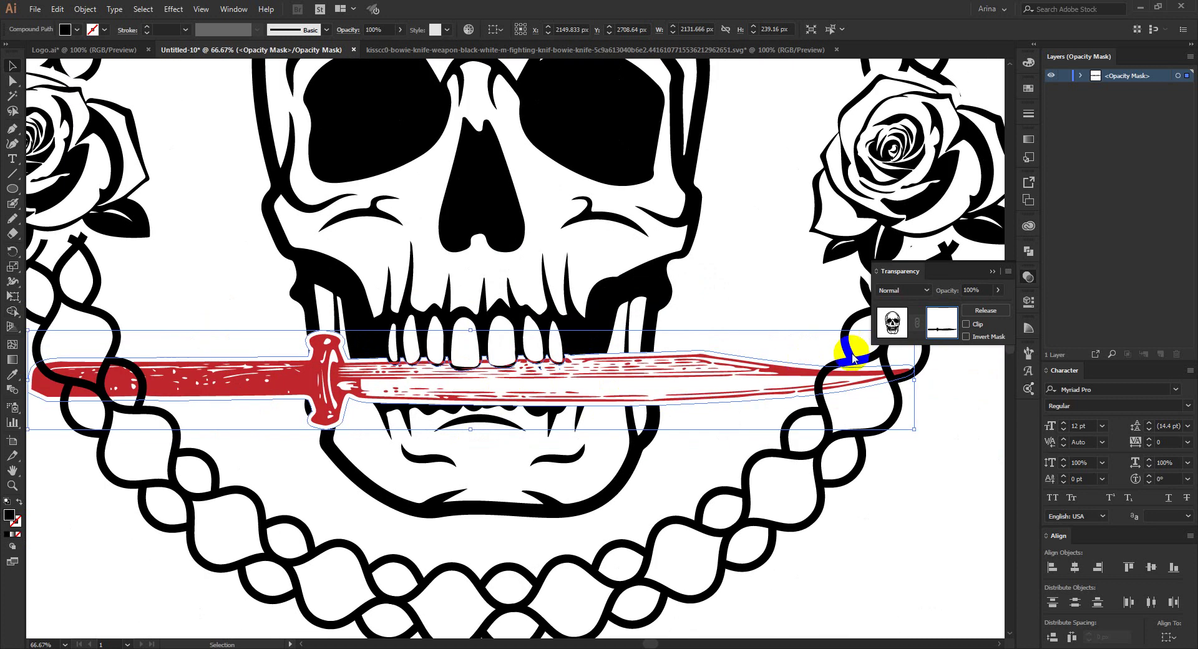
click(891, 320)
click(755, 353)
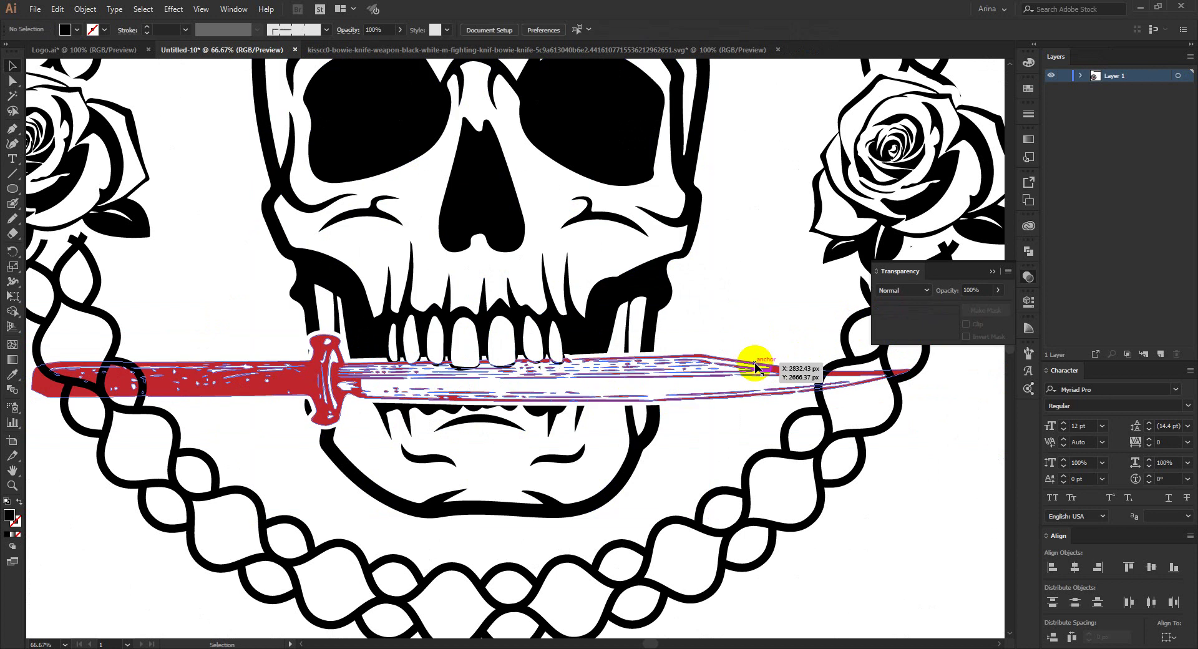
click(756, 367)
click(64, 29)
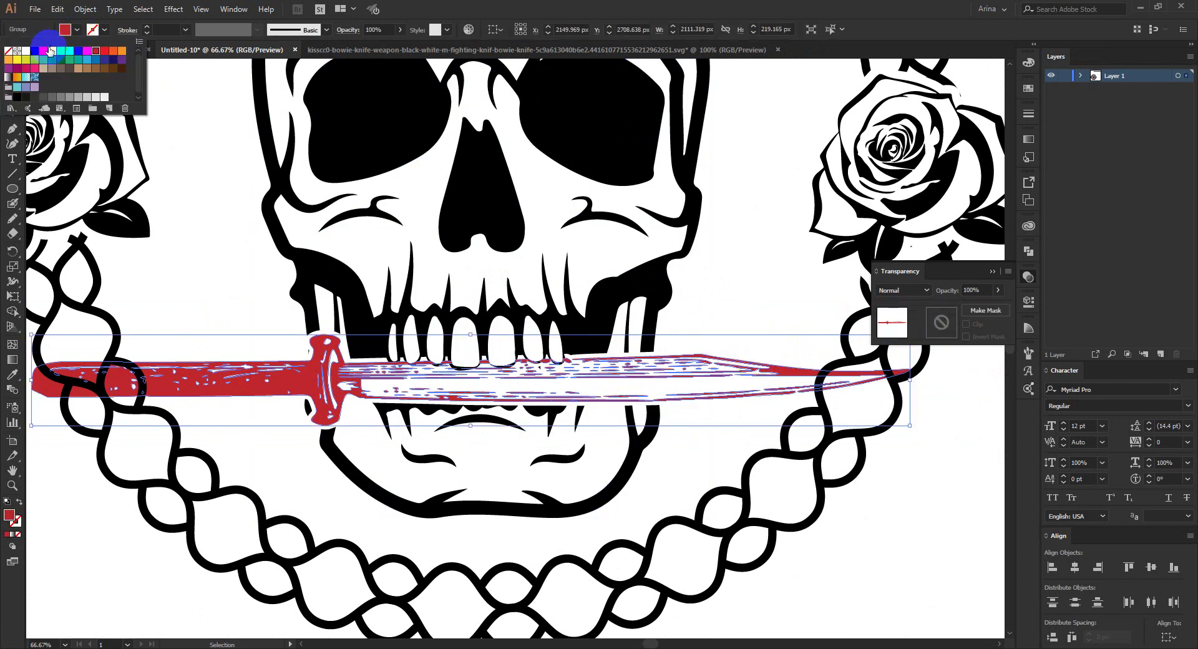
click(35, 52)
click(174, 257)
click(237, 280)
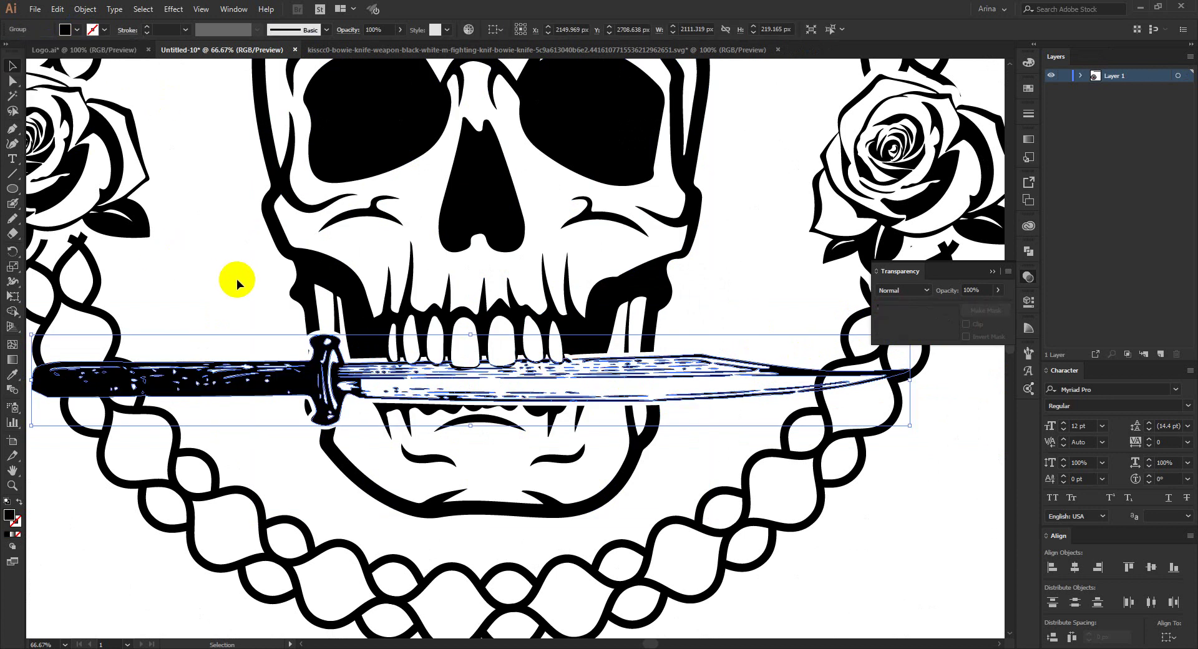
Step: Examine where the upper teeth overlap the knife, both up close and within the whole design
scroll(501, 387, up, 2)
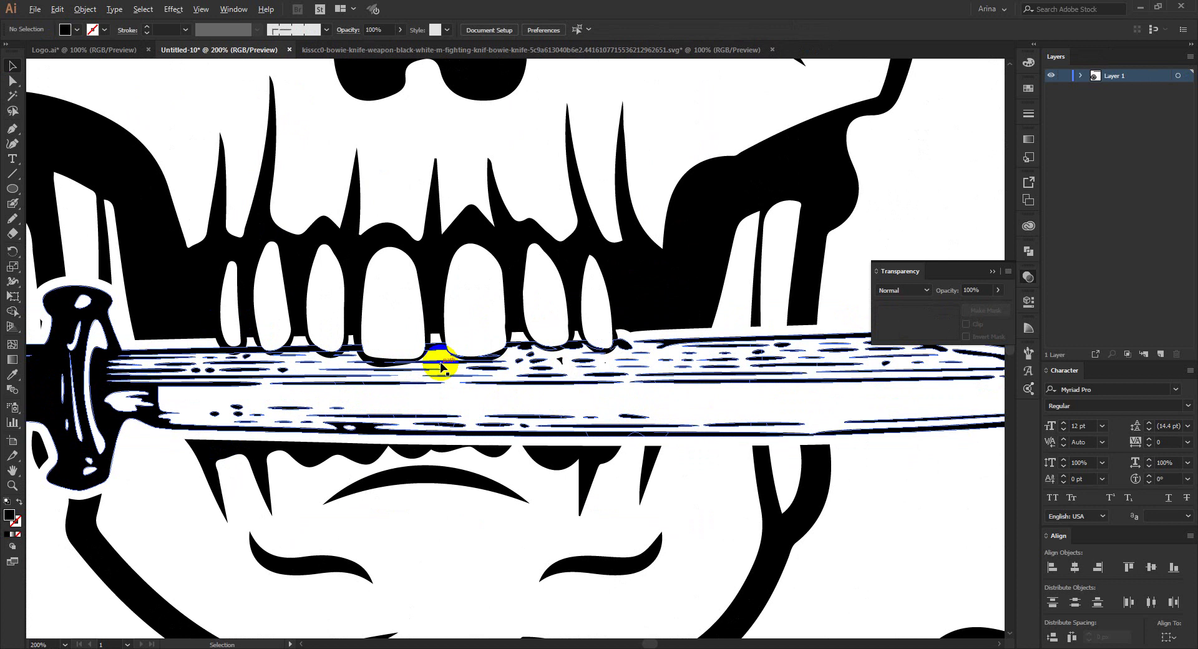
scroll(436, 366, up, 1)
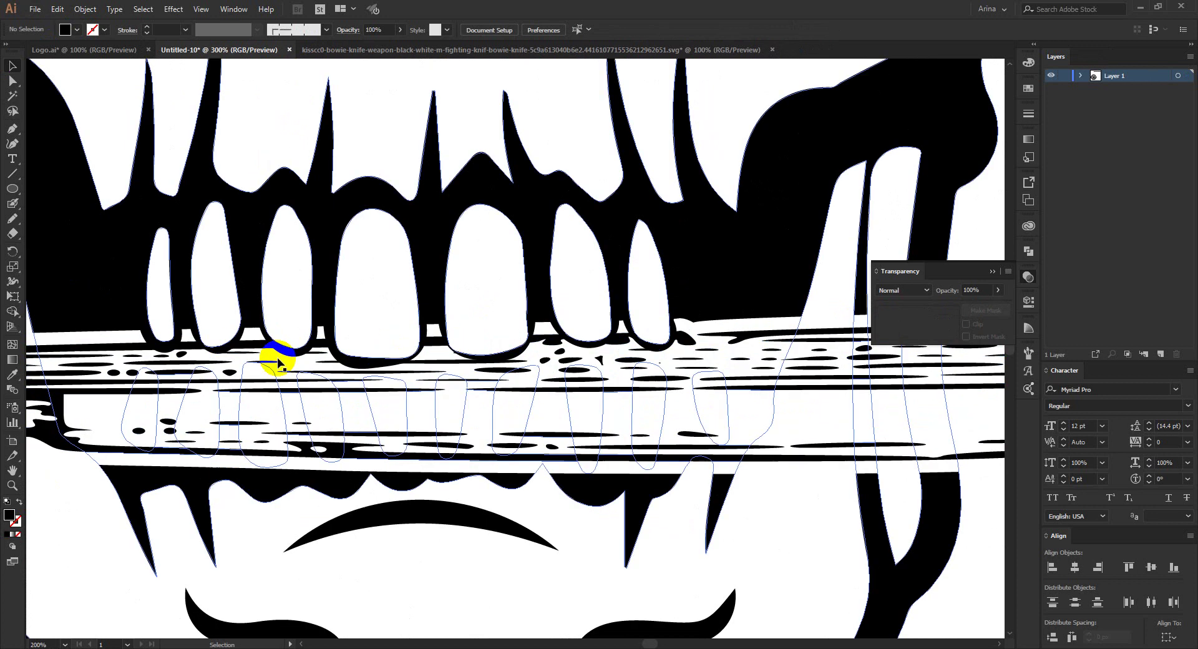
scroll(275, 360, up, 1)
click(462, 348)
scroll(508, 350, down, 1)
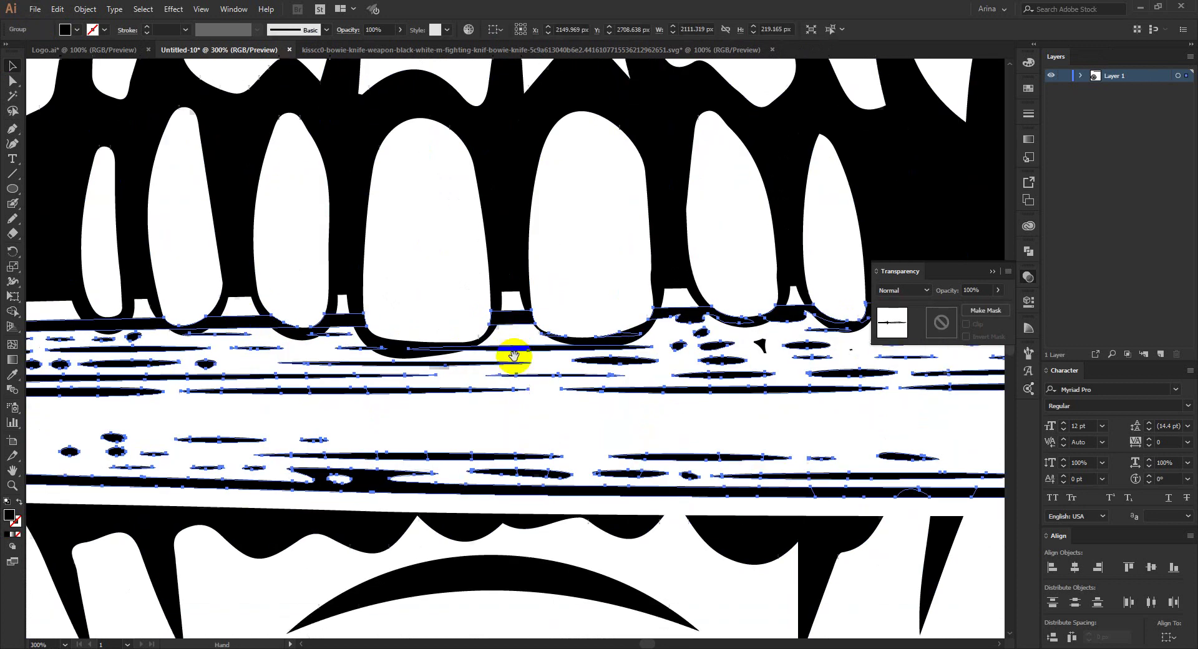
scroll(514, 360, down, 1)
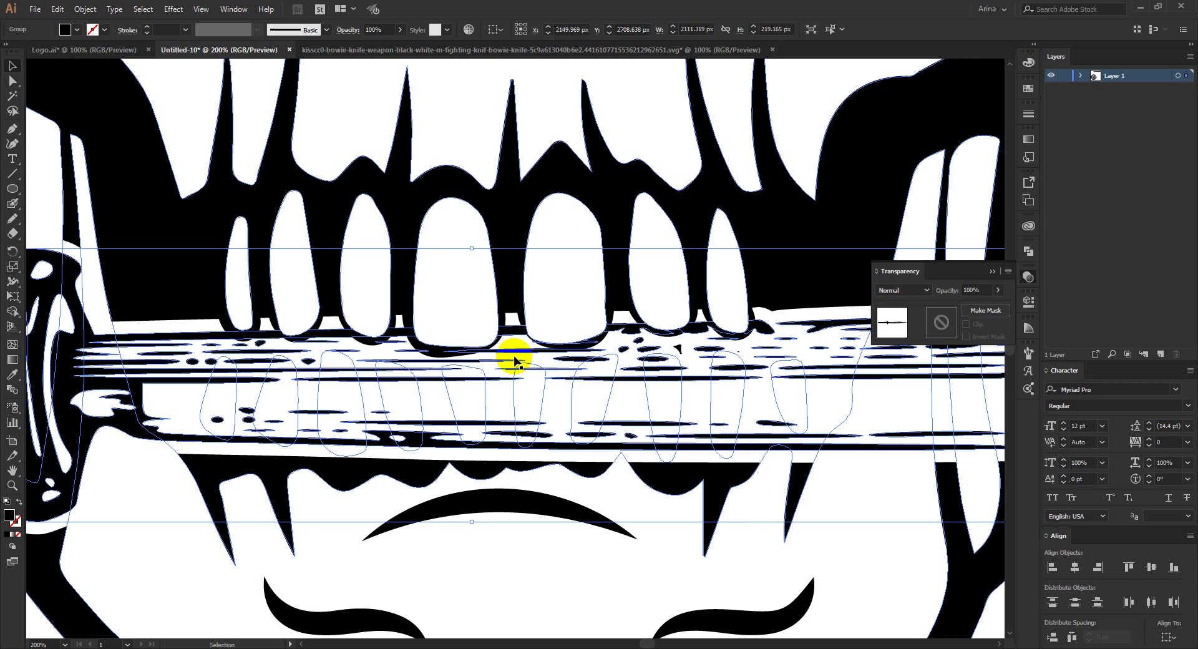
scroll(513, 285, down, 1)
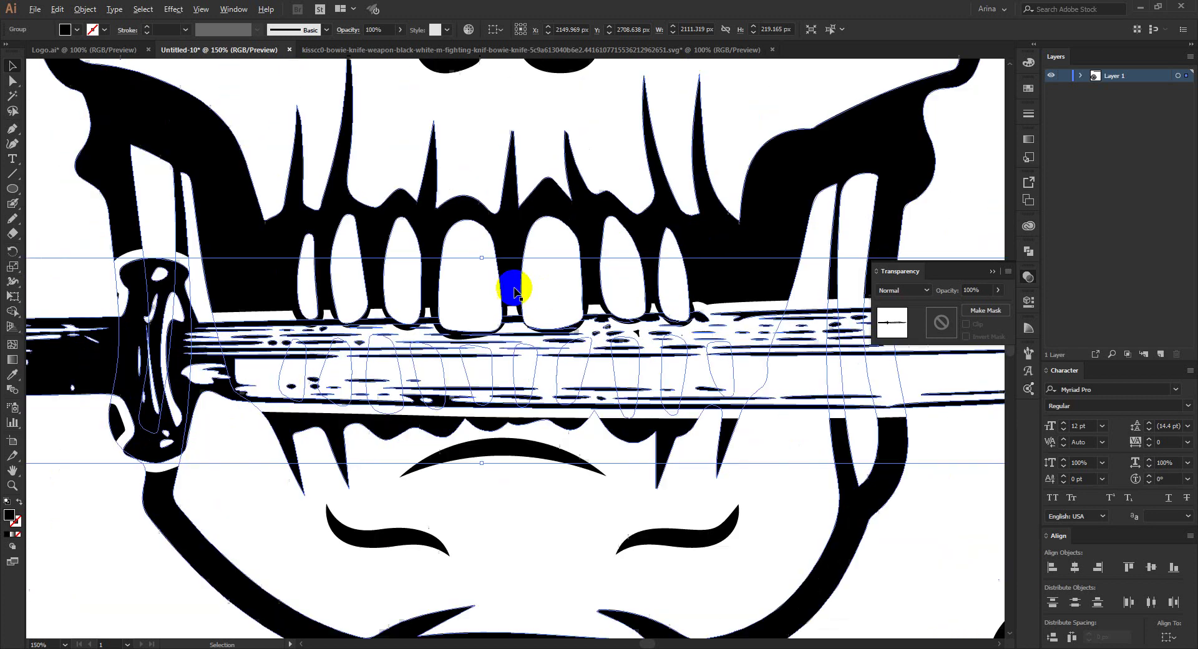
click(757, 490)
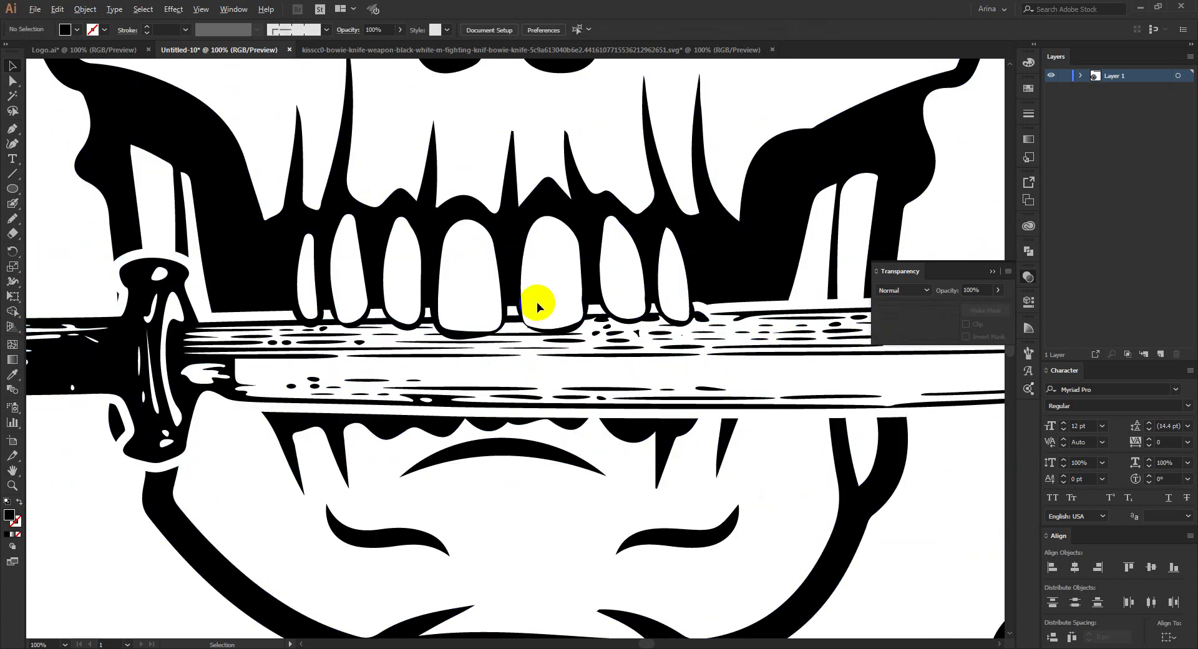
scroll(536, 301, down, 2)
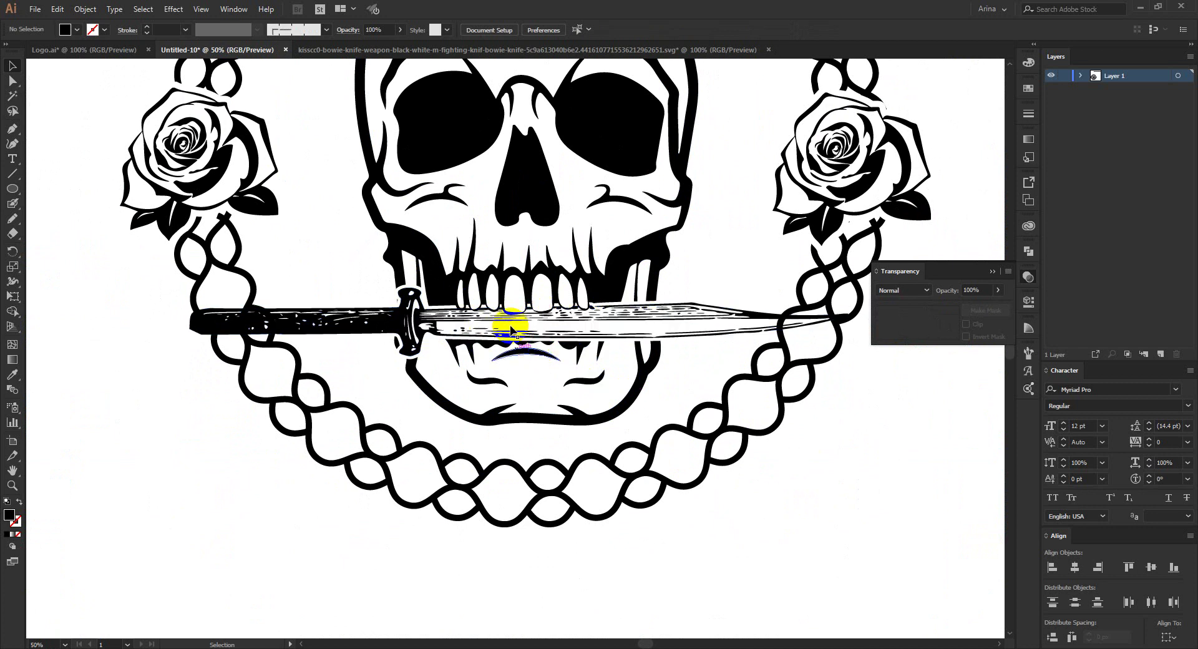
click(388, 385)
Step: Select the skull and the knife together and group them
scroll(566, 316, down, 2)
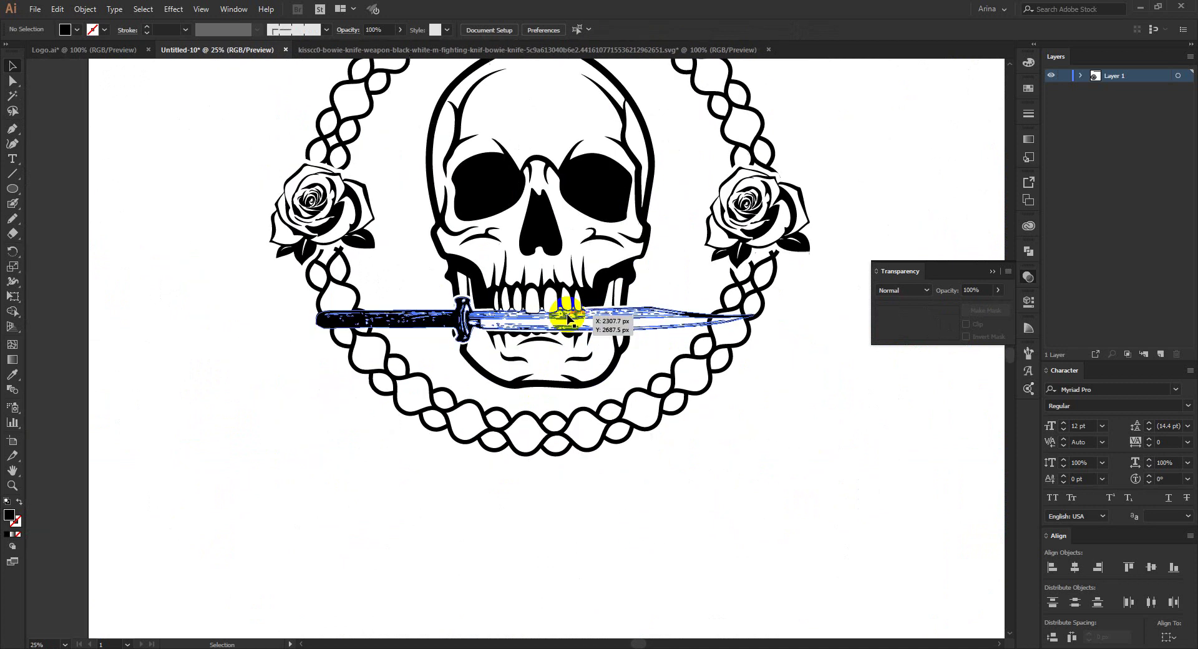
drag(451, 173, 561, 330)
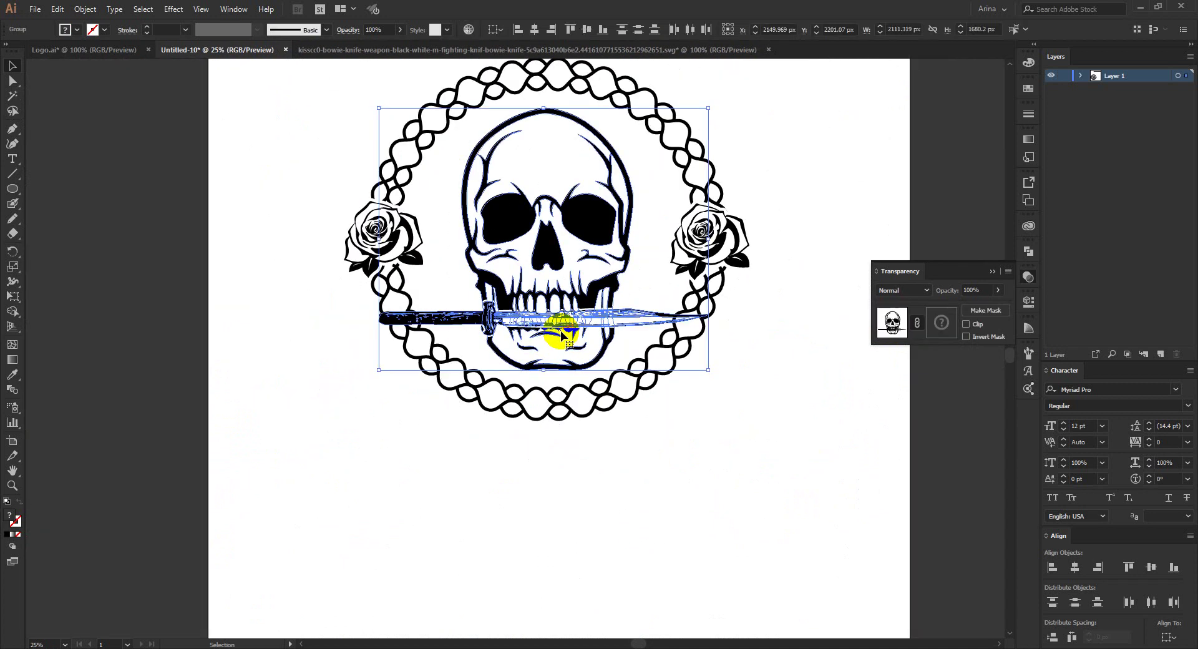
key(a)
key(ctrl+g)
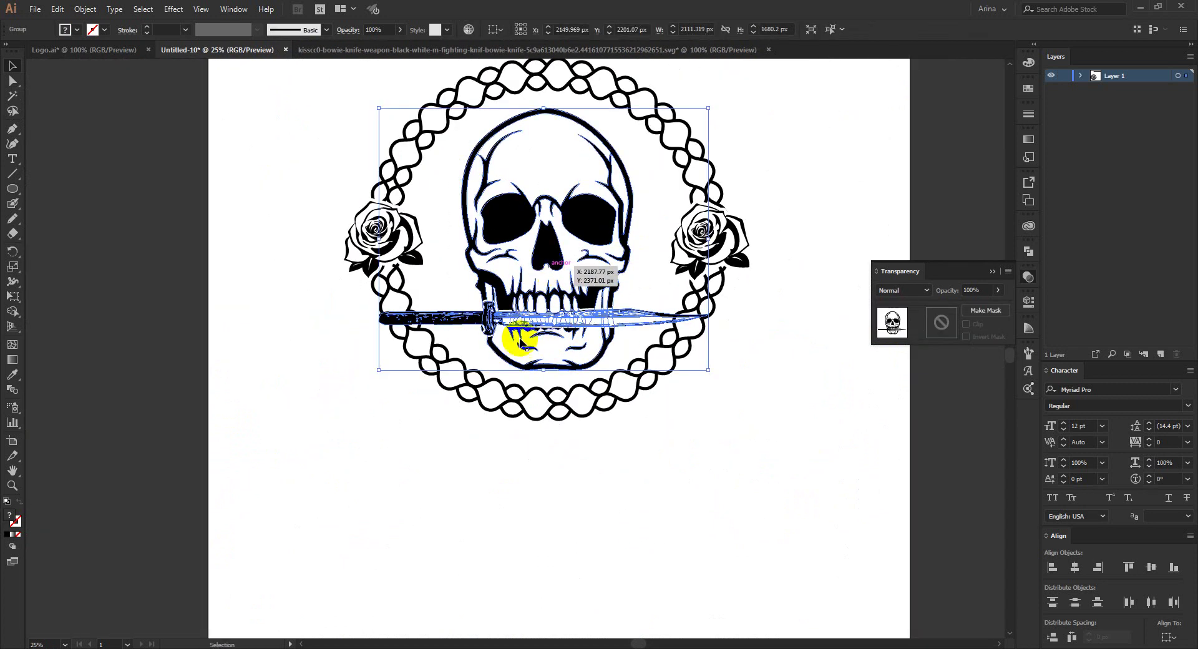
click(498, 467)
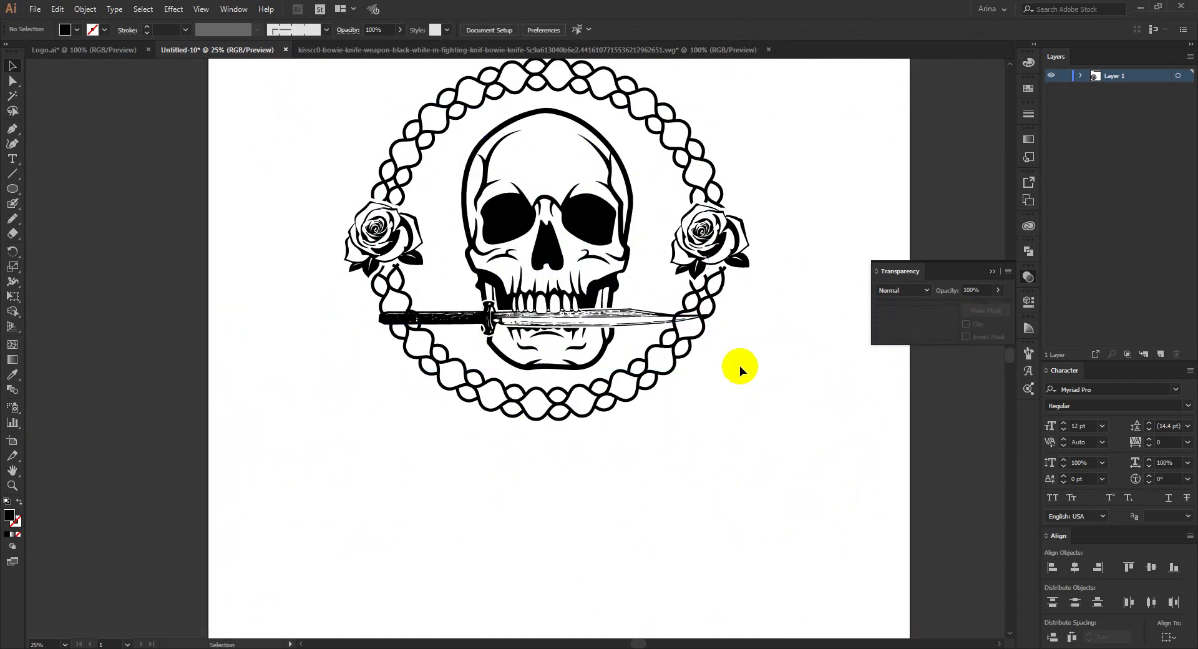
Step: Apply Offset Path with a 10 px offset to the grouped skull and knife
click(642, 322)
click(83, 8)
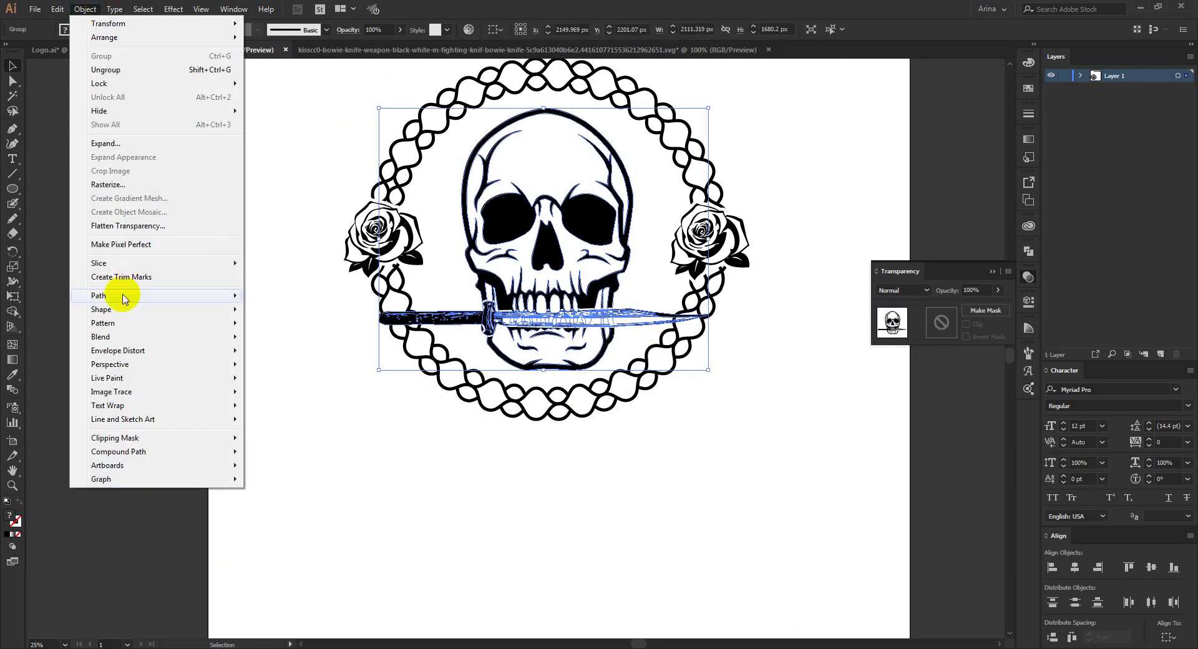
mouse_move(125, 296)
click(284, 343)
click(84, 177)
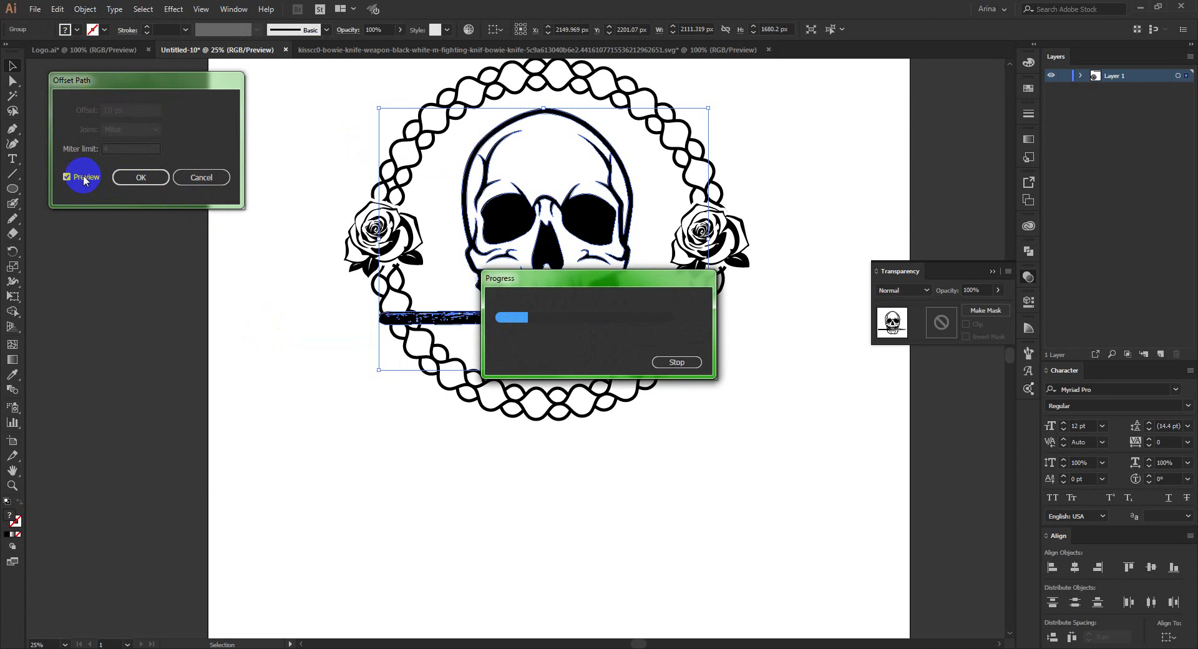
click(140, 179)
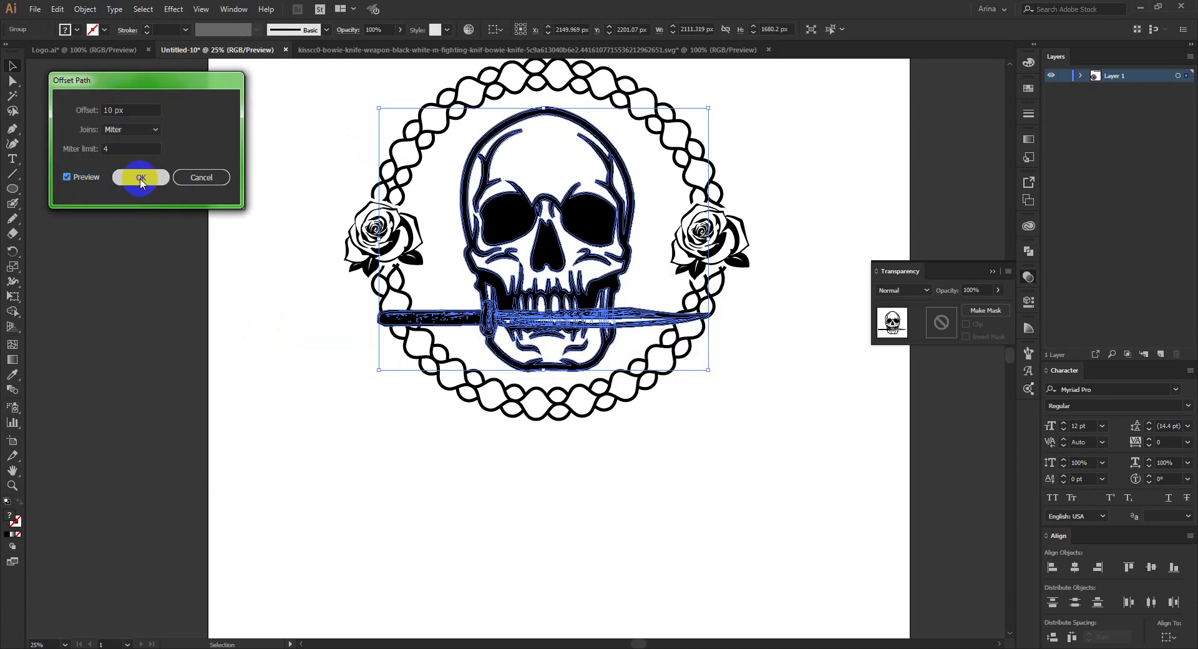
Step: Unite the offset skull and knife paths into one solid black silhouette and cut it to the clipboard
click(1028, 251)
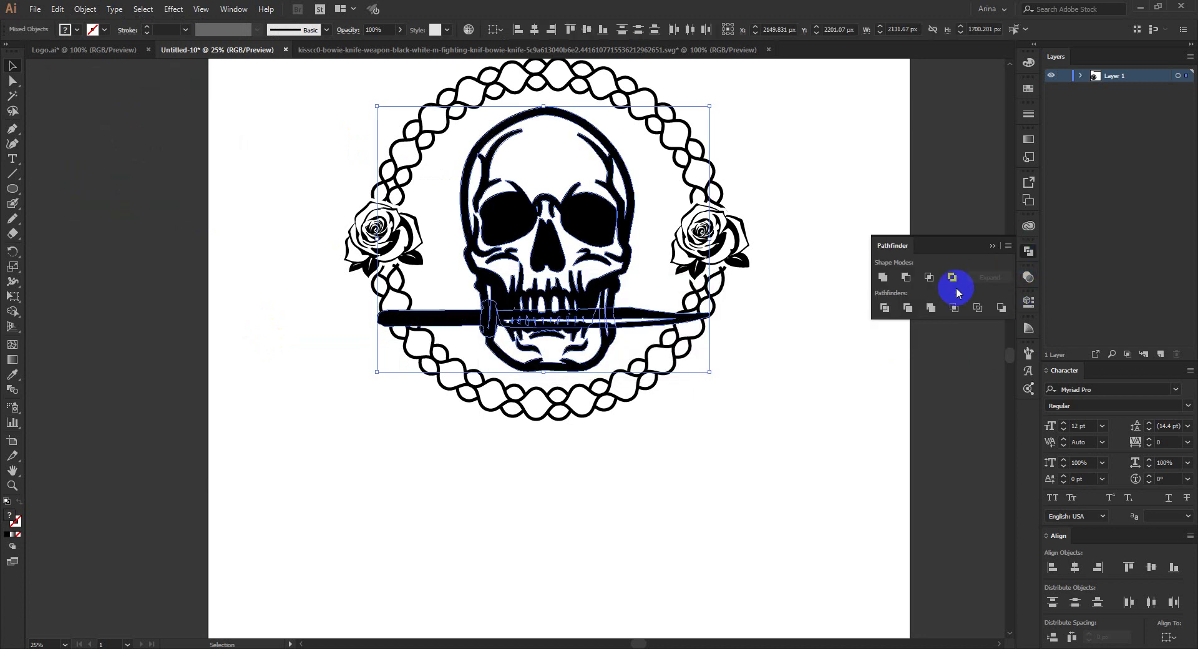
click(888, 276)
click(681, 321)
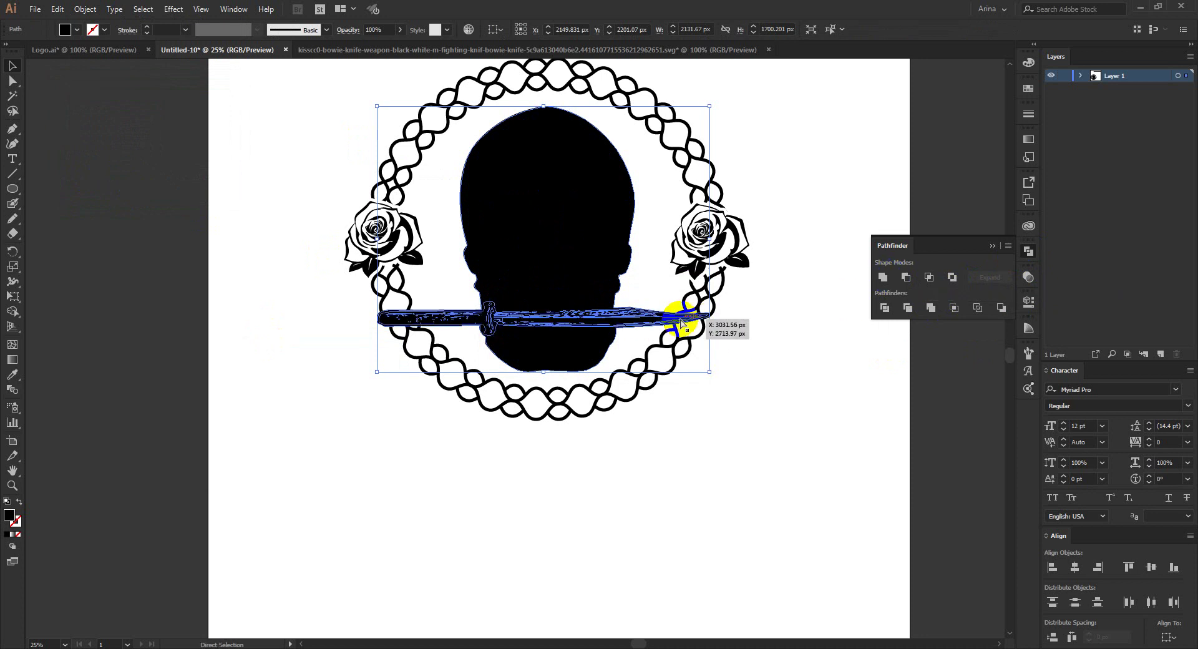
key(ctrl+z)
Step: Paste the silhouette in place inside the braided frame's opacity mask, hiding the braid around the skull and knife
click(673, 334)
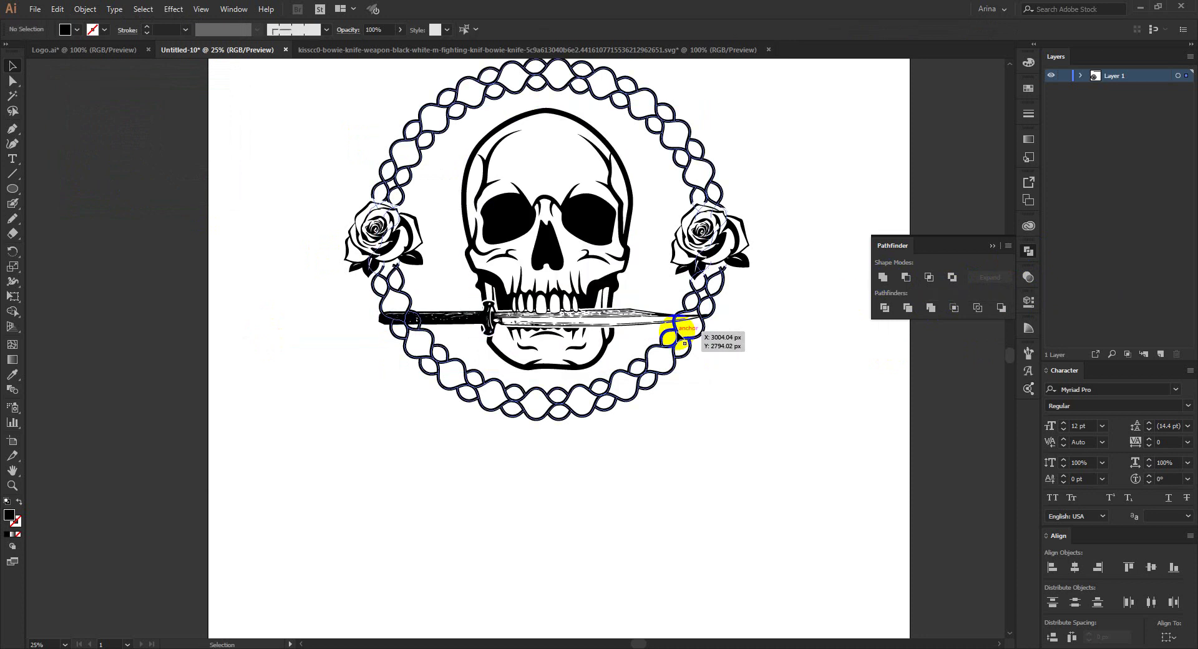
click(680, 335)
click(1028, 277)
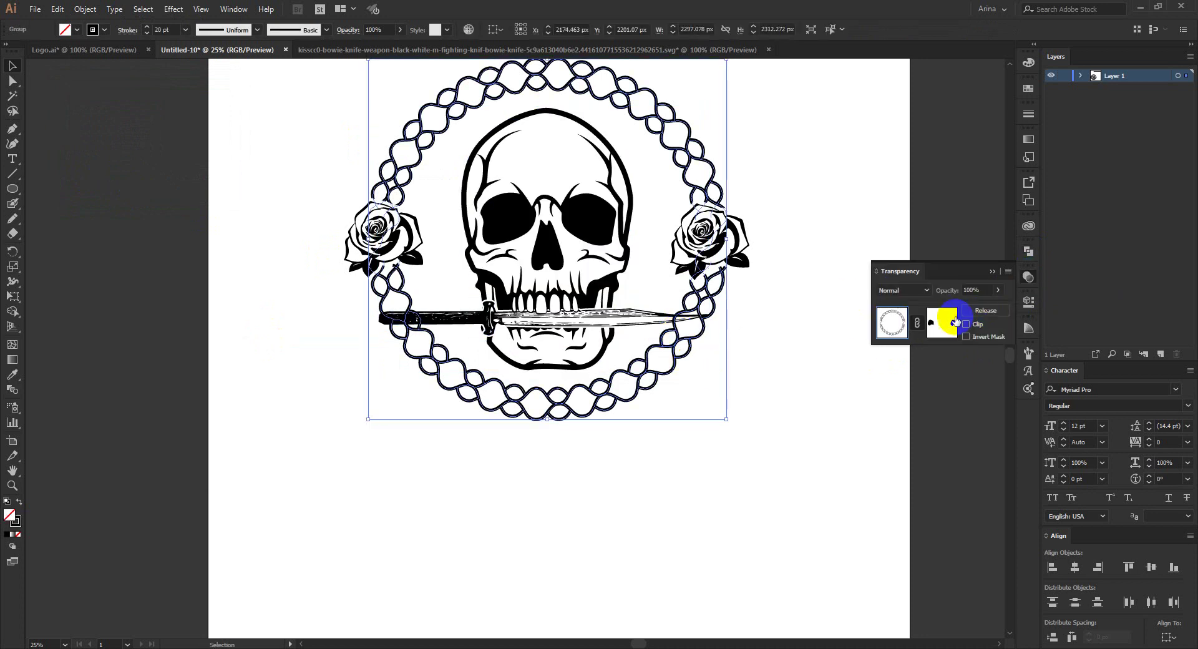
click(955, 321)
click(808, 370)
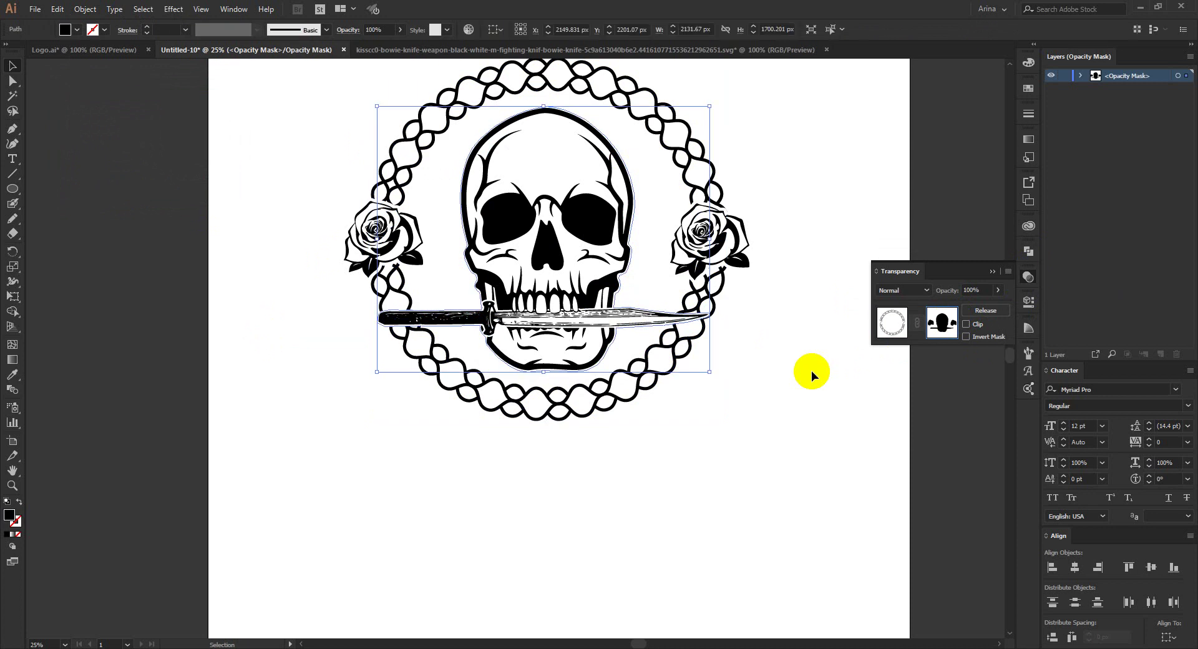
click(810, 371)
Step: Check the masked gap between the braid and the knife up close, and return from the opacity mask to the artwork
scroll(677, 319, up, 2)
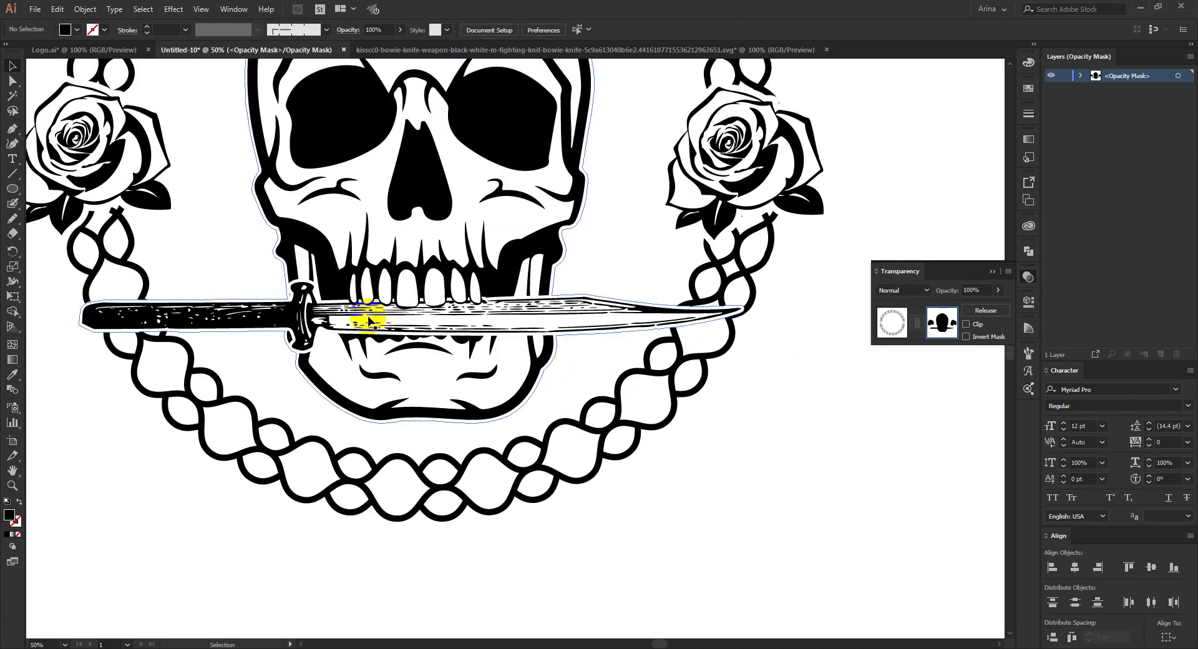
scroll(91, 315, up, 1)
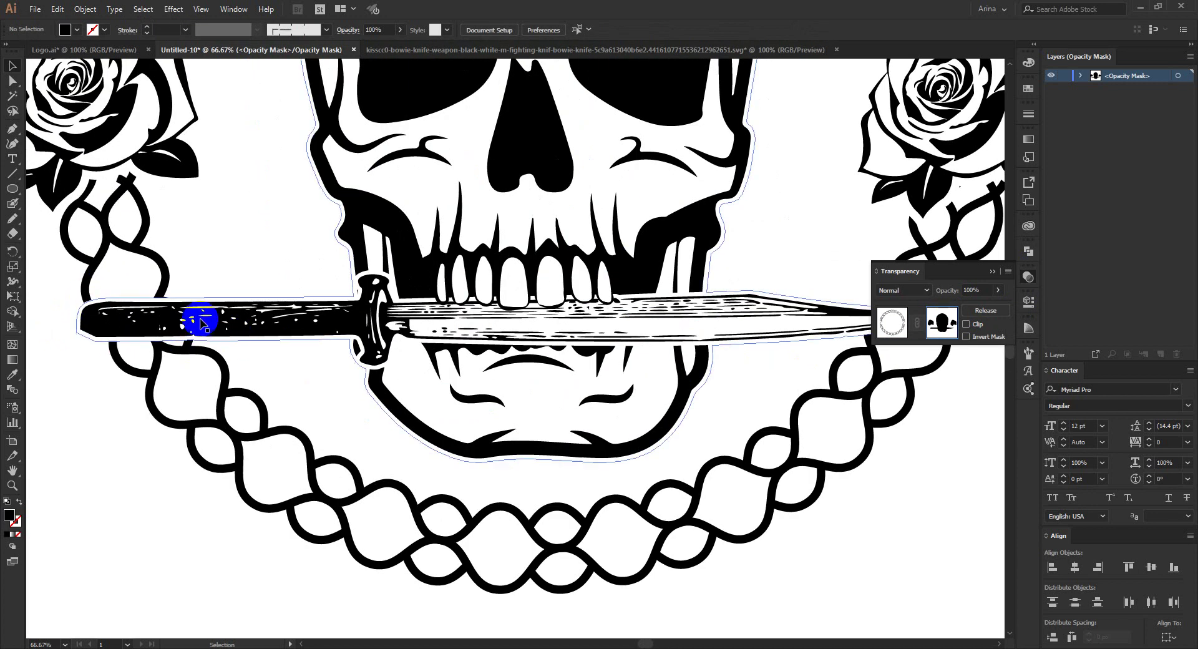
scroll(449, 316, down, 3)
click(886, 323)
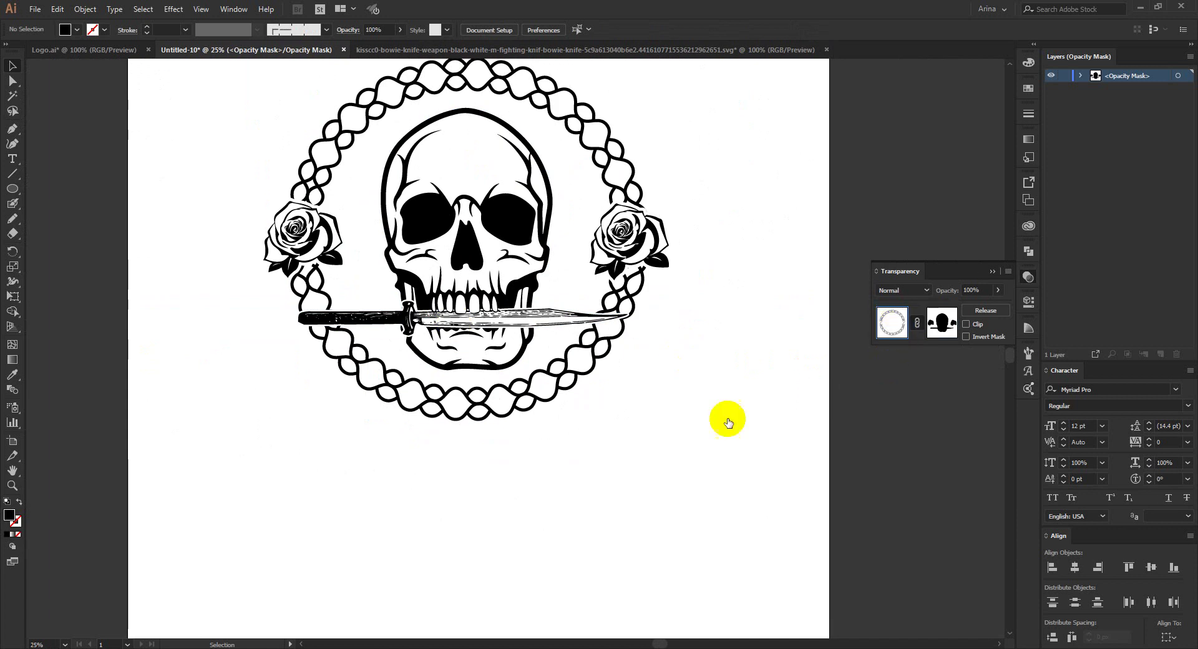
click(705, 419)
Step: Group the frame, roses, skull and knife as one emblem and move it off the artboard to its left side
scroll(552, 353, down, 1)
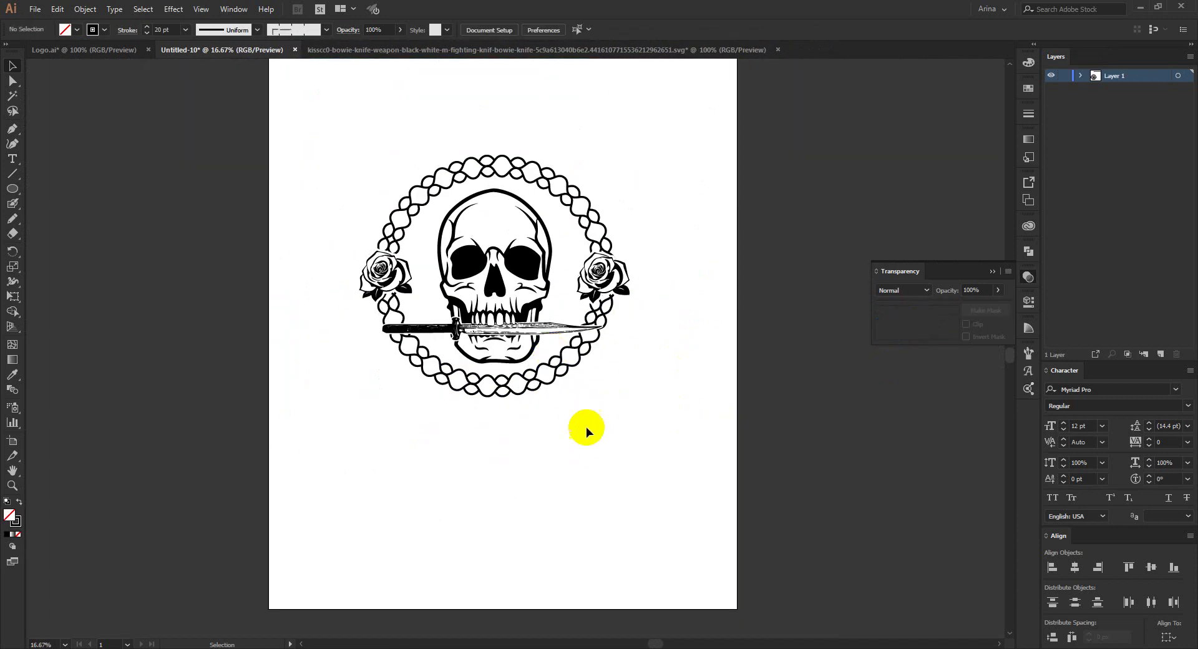
drag(327, 110, 813, 459)
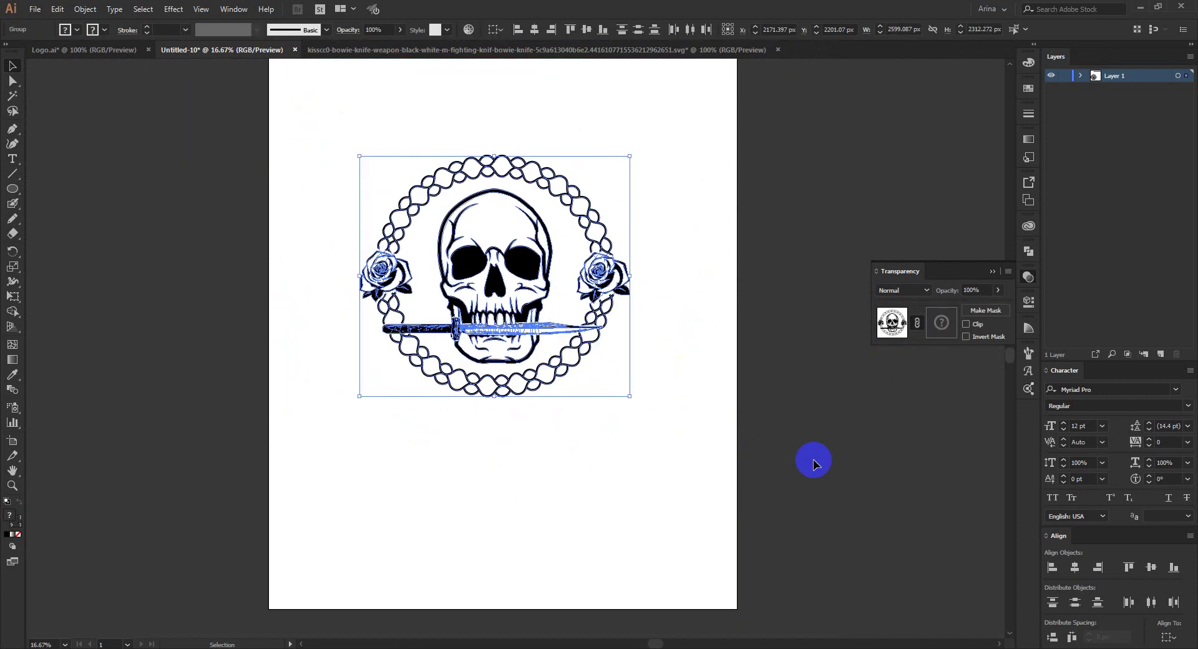
click(645, 440)
scroll(497, 299, down, 1)
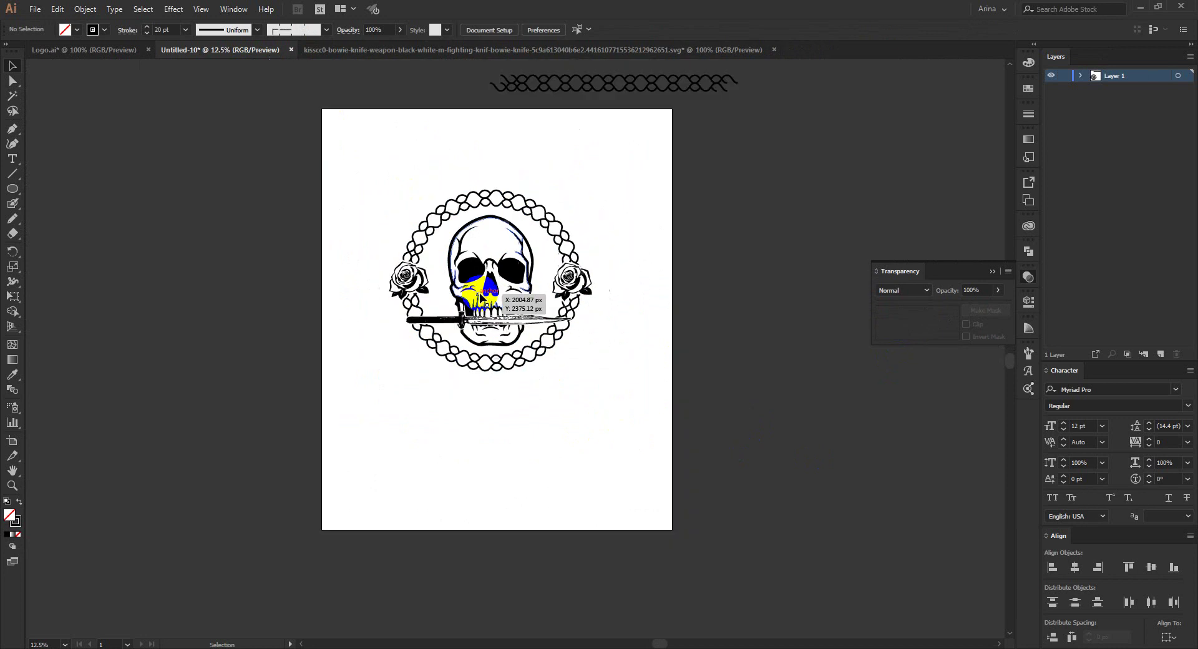
drag(508, 280, 220, 267)
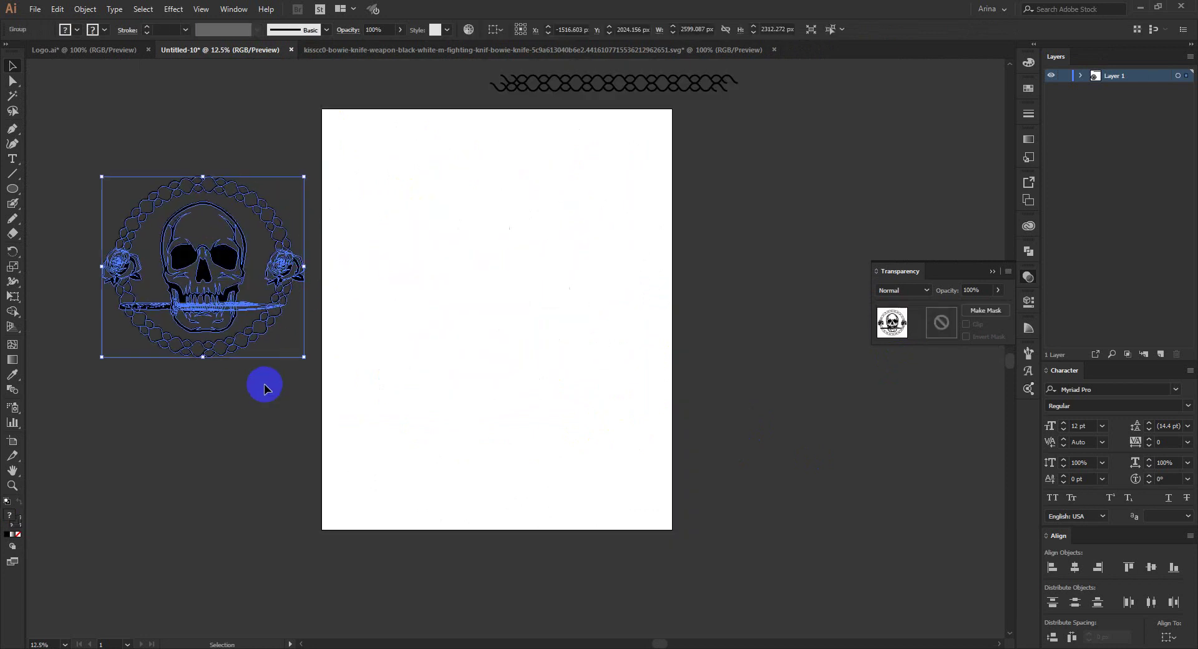
click(264, 384)
Step: Draw a straight horizontal line about 1338 px long on the empty artboard with the Pen tool
click(10, 133)
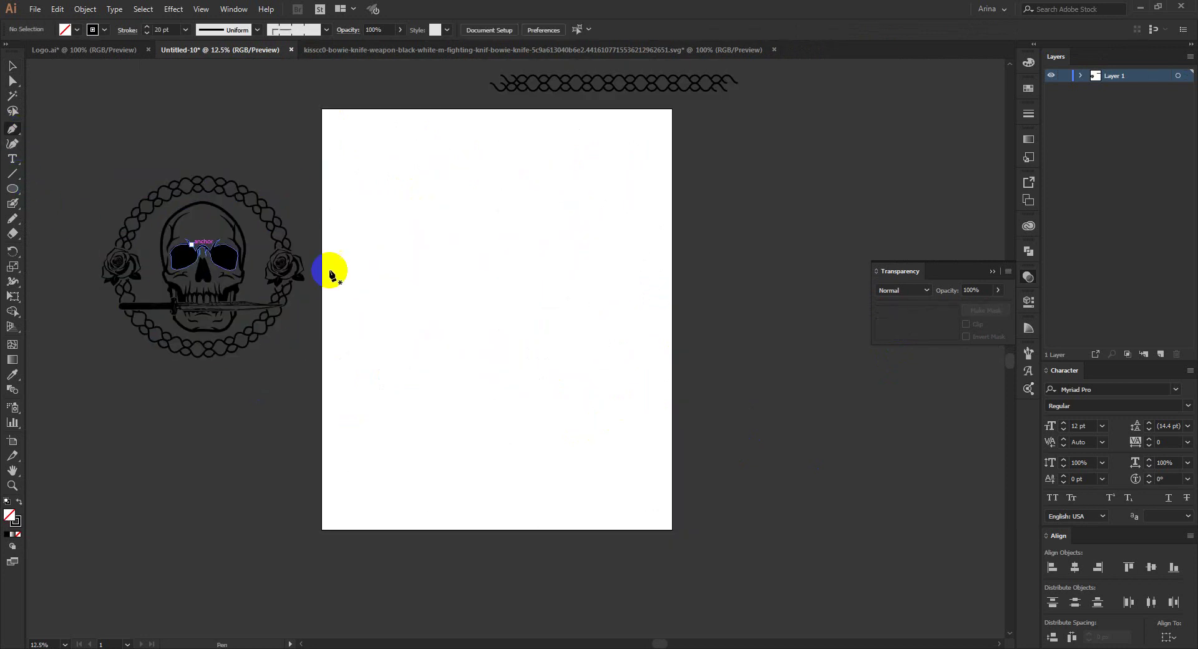
scroll(513, 278, up, 1)
click(323, 305)
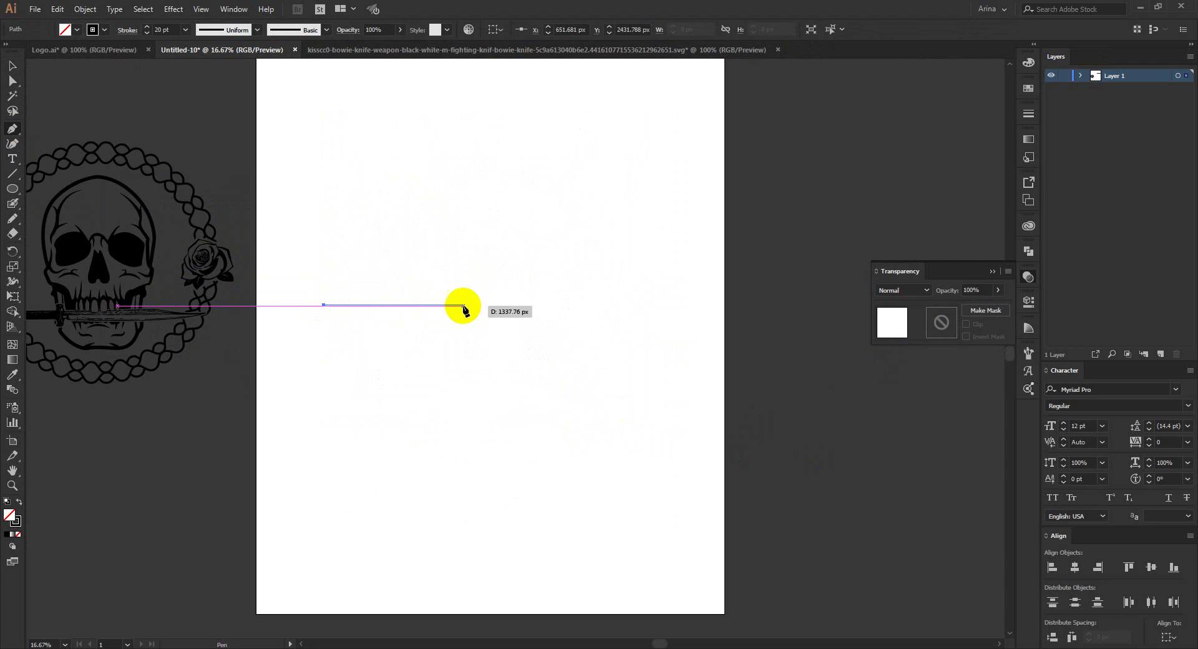
click(462, 304)
key(v)
click(421, 311)
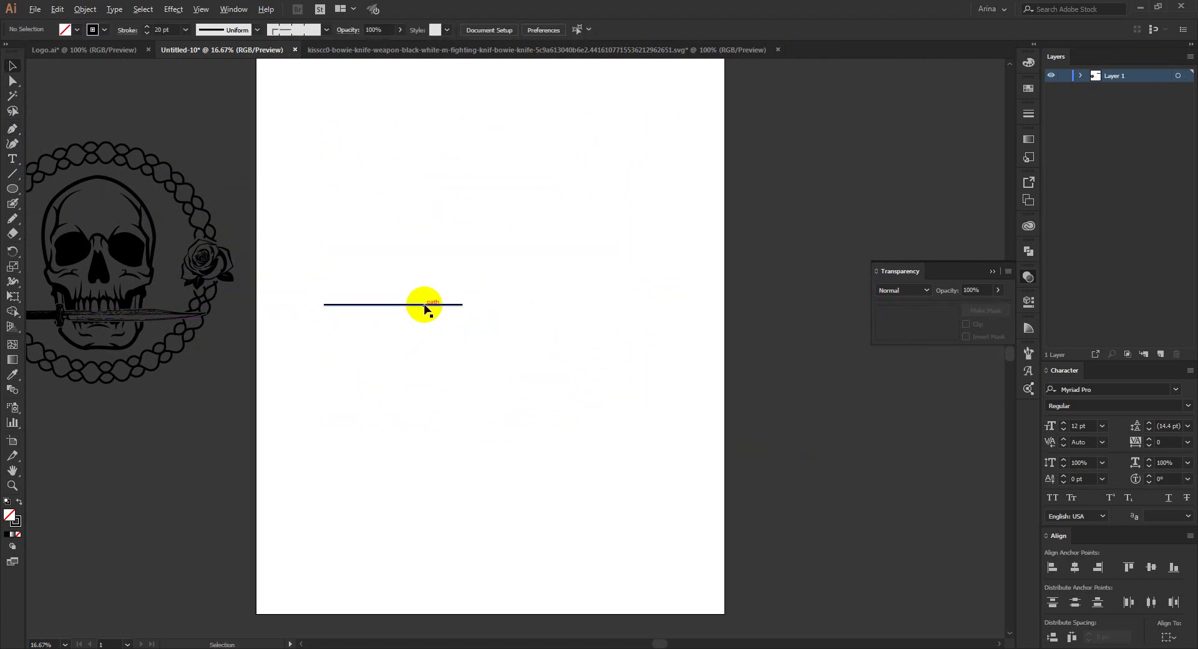
Step: Duplicate the line to its right with a gap between them, align both at the same height and group them
drag(424, 308, 649, 304)
drag(679, 341, 409, 242)
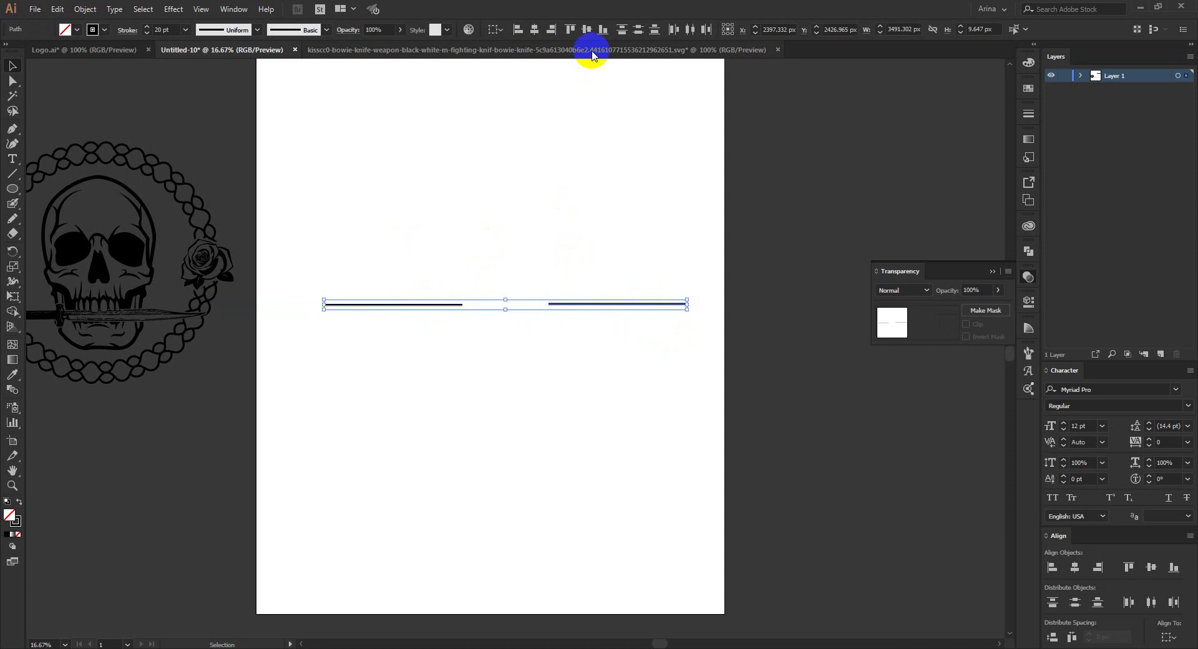
click(586, 30)
key(ctrl+g)
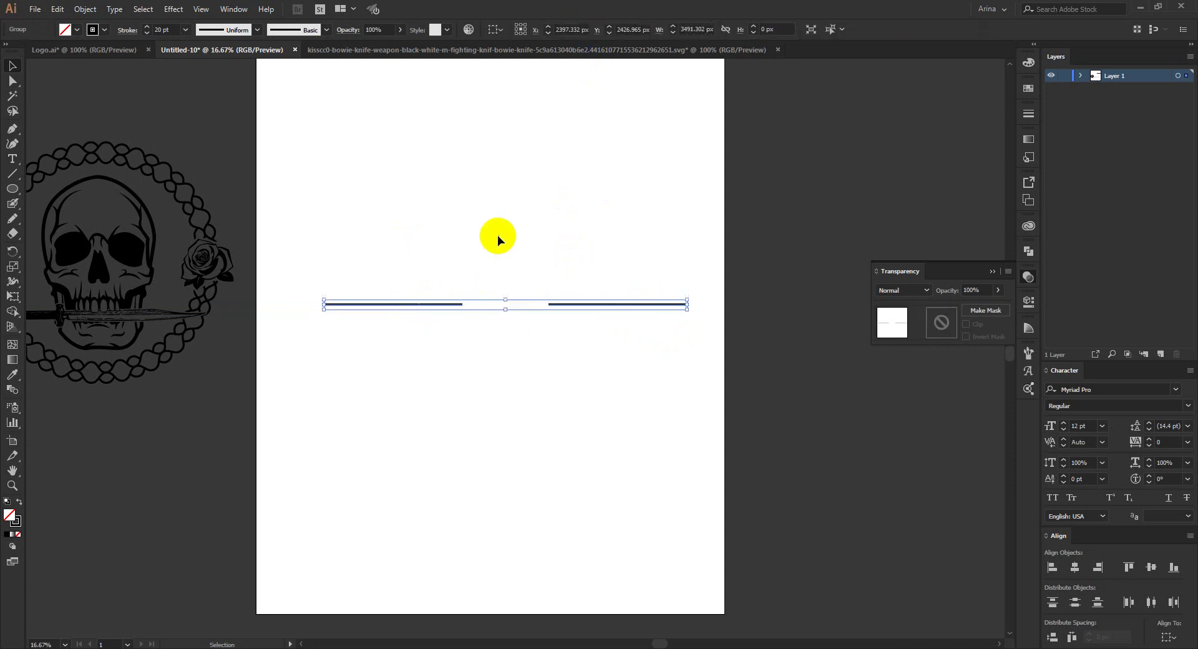
Step: Create a copy of the line pair rotated by a small angle about the midpoint between the two lines
click(12, 251)
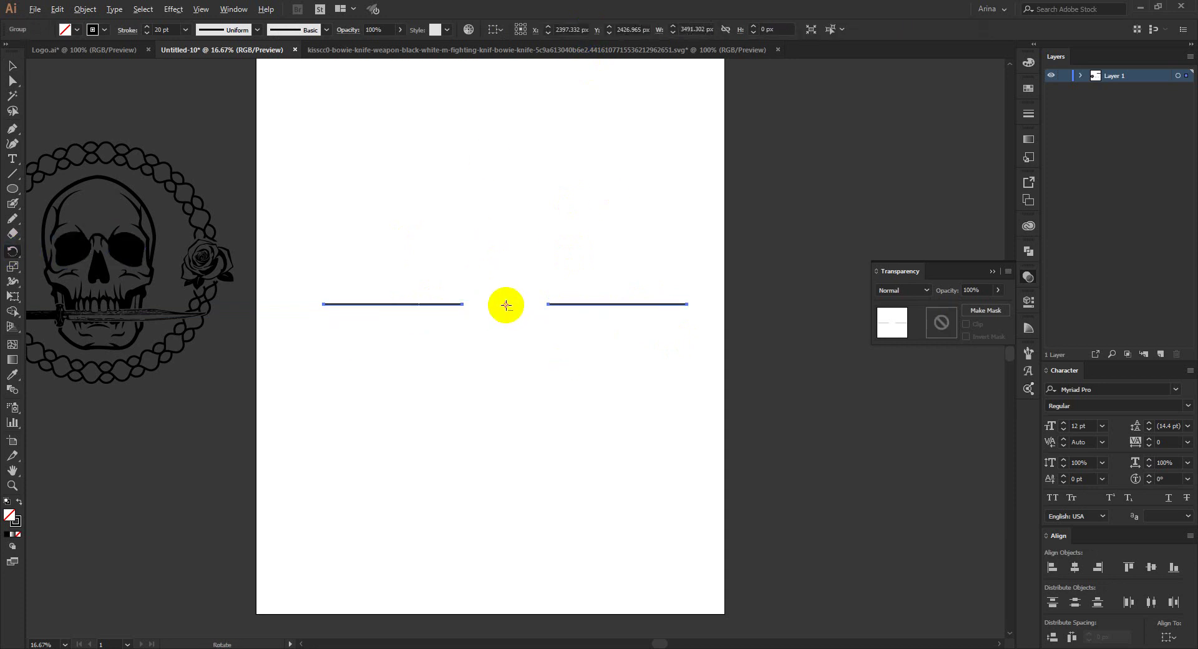
alt+click(505, 305)
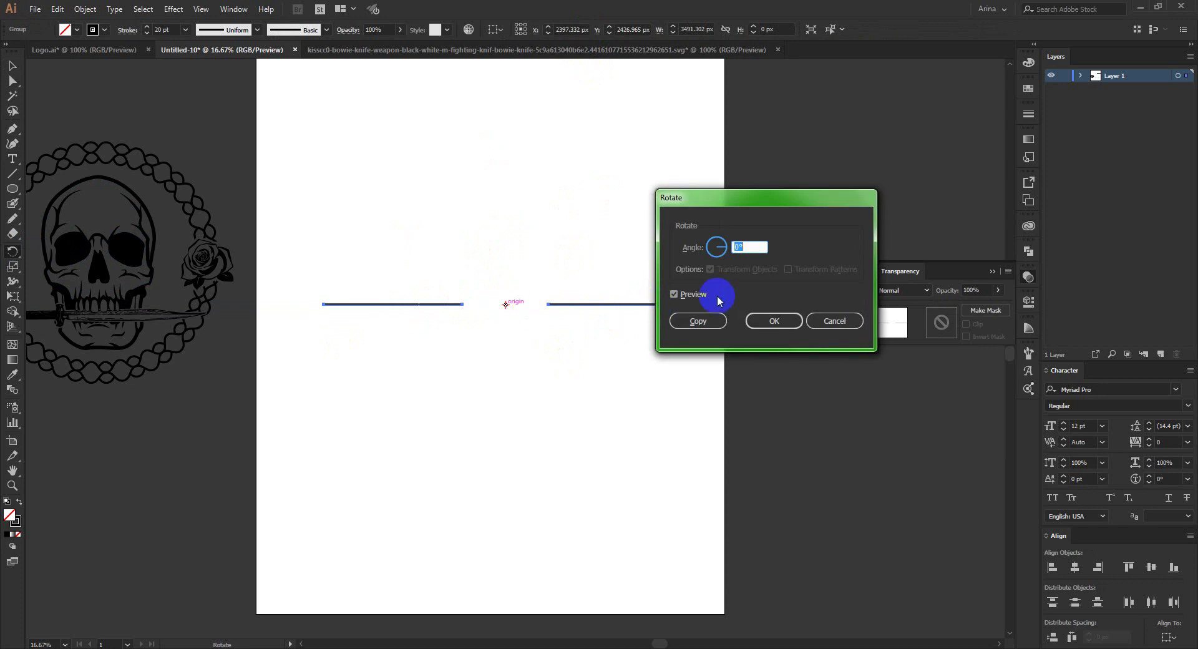
scroll(748, 249, up, 10)
scroll(747, 249, down, 6)
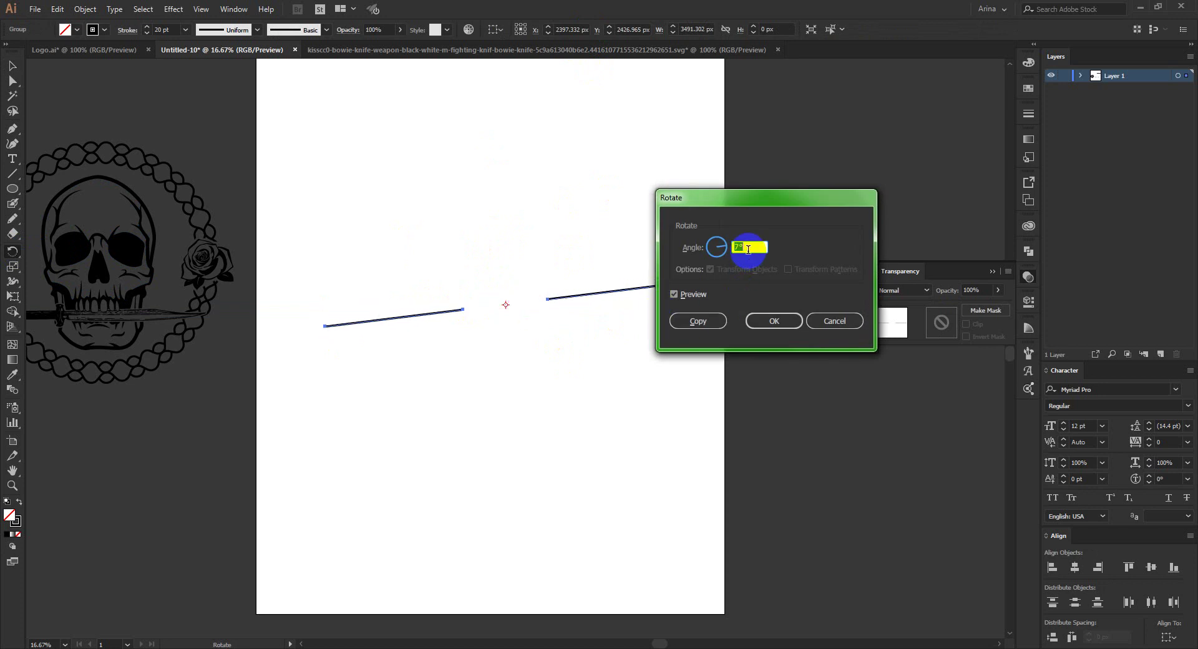
click(692, 320)
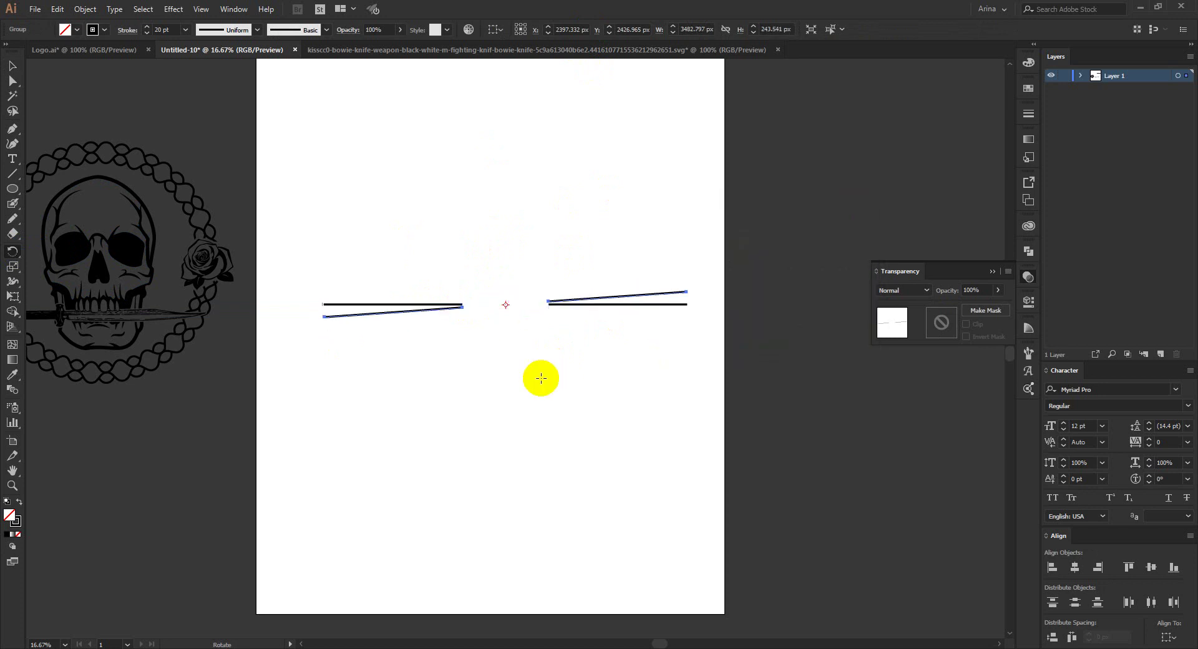
Step: Repeat the rotated copy until the line pairs form a complete circular sunburst with an open centre
key(ctrl+d)
key(ctrl+d)
key(ctrl+d)
key(ctrl+d)
key(ctrl+d)
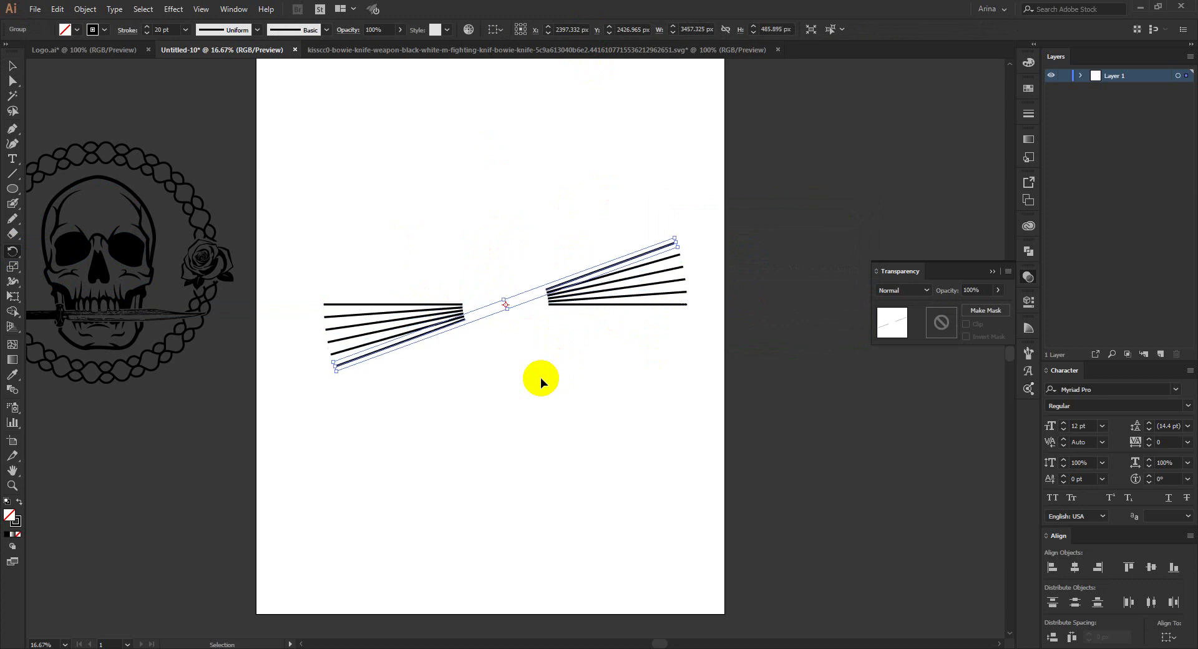
key(ctrl+d)
key(ctrl+d)
key(ctrl+d)
key(ctrl+d)
key(ctrl+d)
key(ctrl+d)
key(ctrl+d)
key(ctrl+d)
key(ctrl+d)
key(ctrl+d)
key(ctrl+d)
key(ctrl+d)
key(ctrl+d)
key(ctrl+d)
key(ctrl+d)
key(ctrl+d)
key(ctrl+d)
key(ctrl+d)
key(ctrl+d)
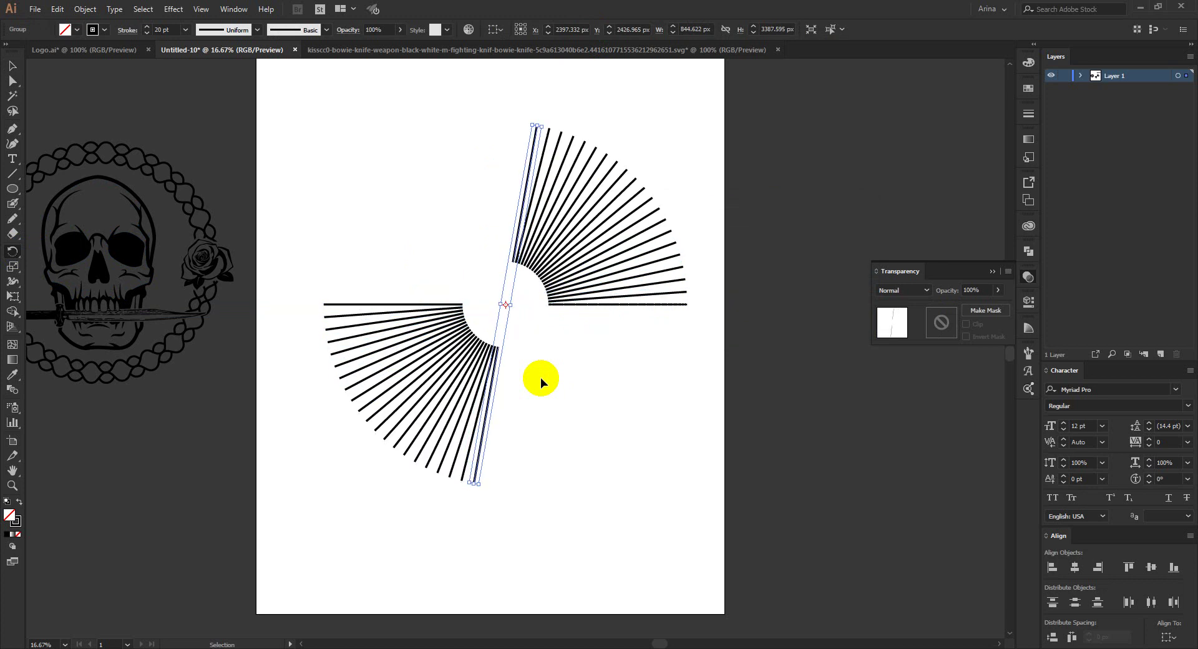
key(ctrl+d)
key(ctrl+d)
key(ctrl+d)
key(ctrl+d)
key(ctrl+d)
key(ctrl+d)
key(ctrl+d)
key(ctrl+d)
key(ctrl+d)
key(ctrl+d)
key(ctrl+d)
key(ctrl+d)
key(ctrl+d)
key(ctrl+d)
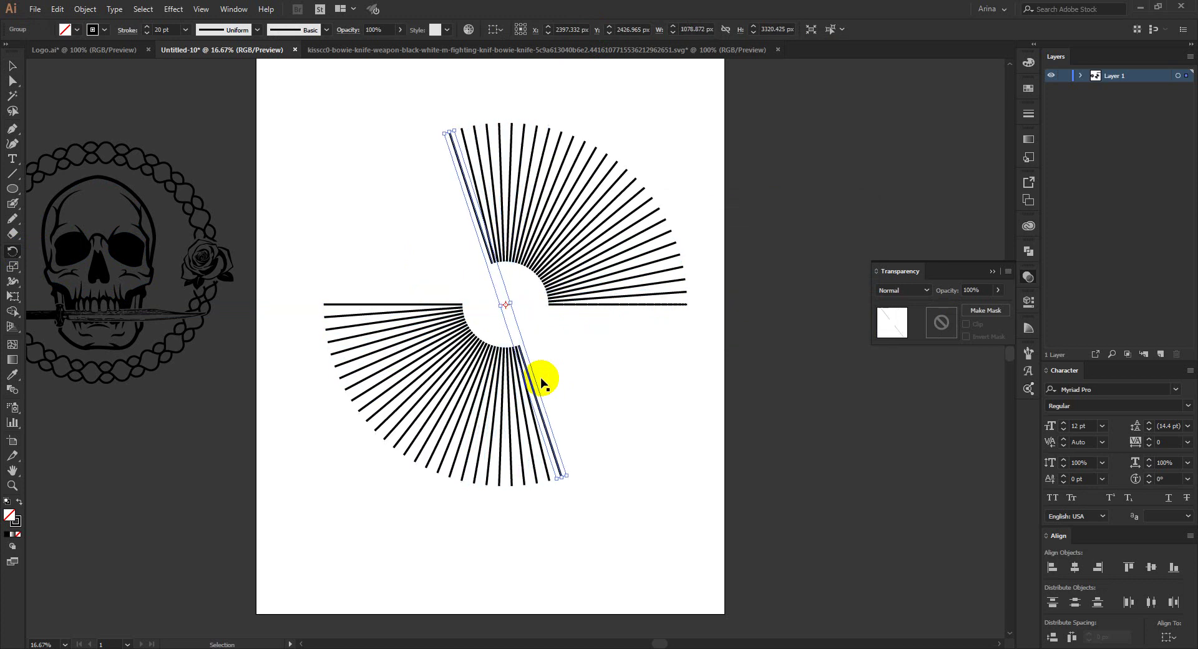
key(ctrl+d)
key(ctrl+d)
key(ctrl+d)
key(ctrl+d)
key(ctrl+d)
key(ctrl+d)
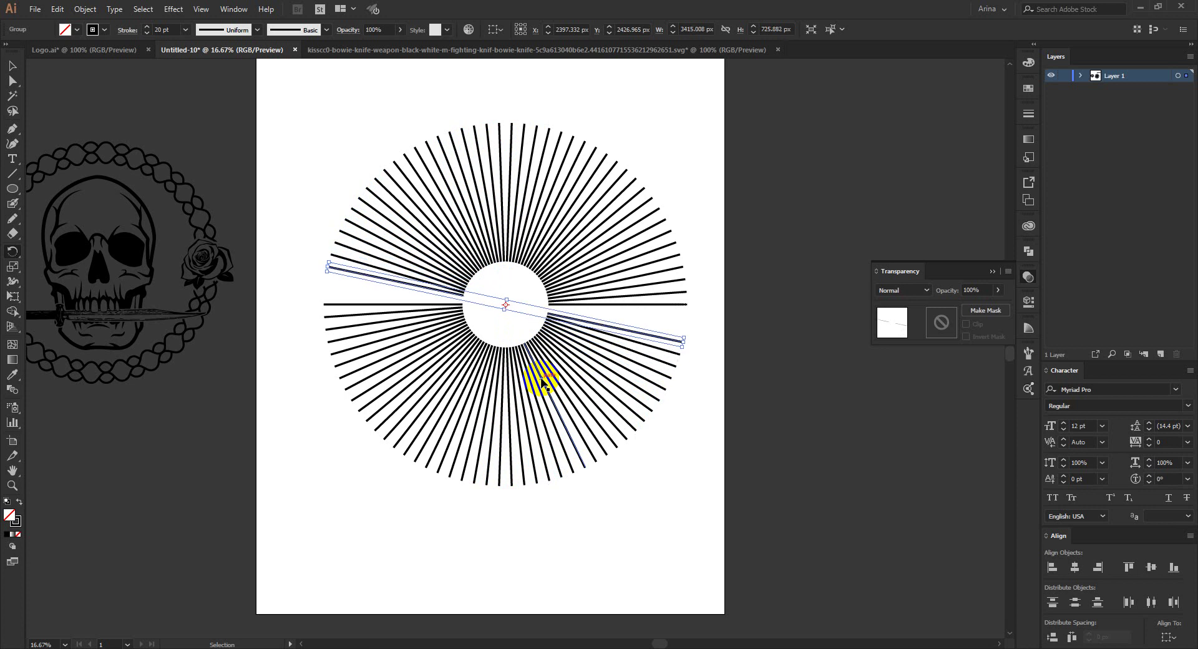
key(v)
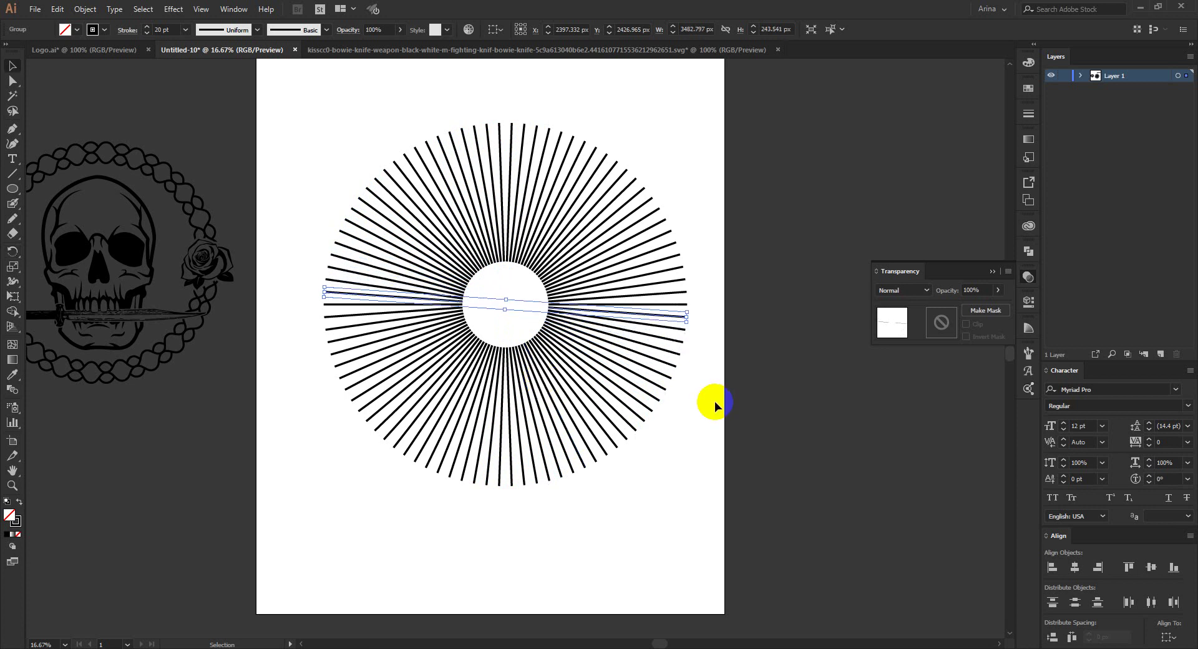
Step: Select all the sunburst rays and give their strokes round caps
click(713, 402)
click(296, 116)
drag(296, 116, 702, 563)
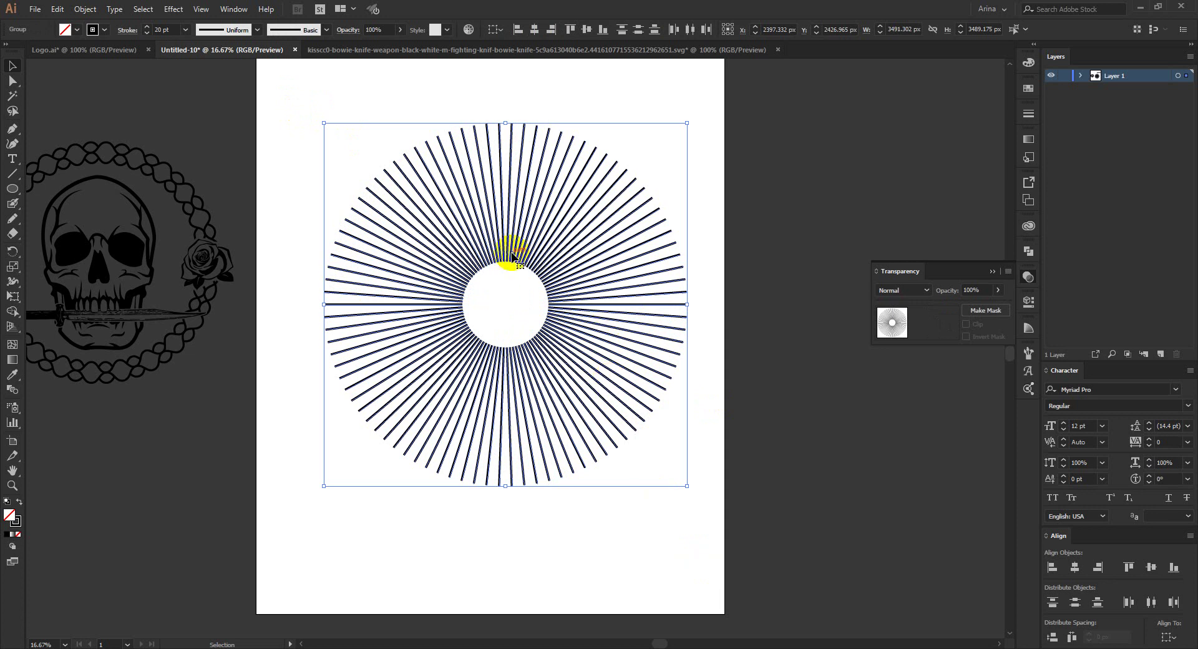
scroll(448, 205, up, 1)
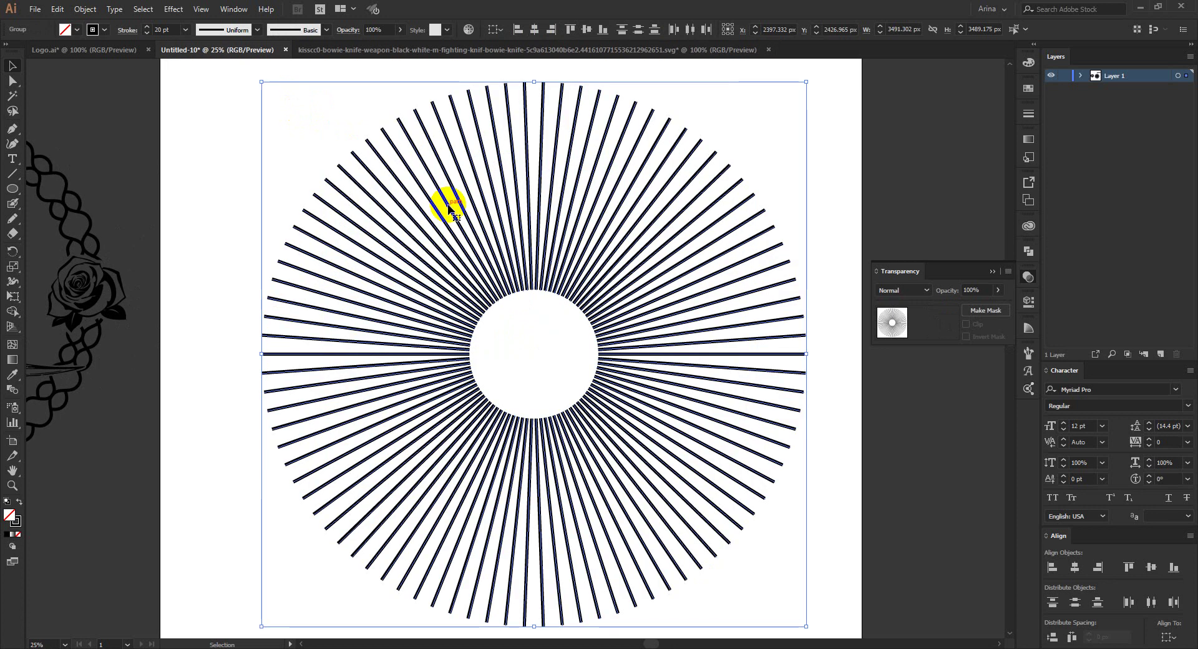
click(127, 30)
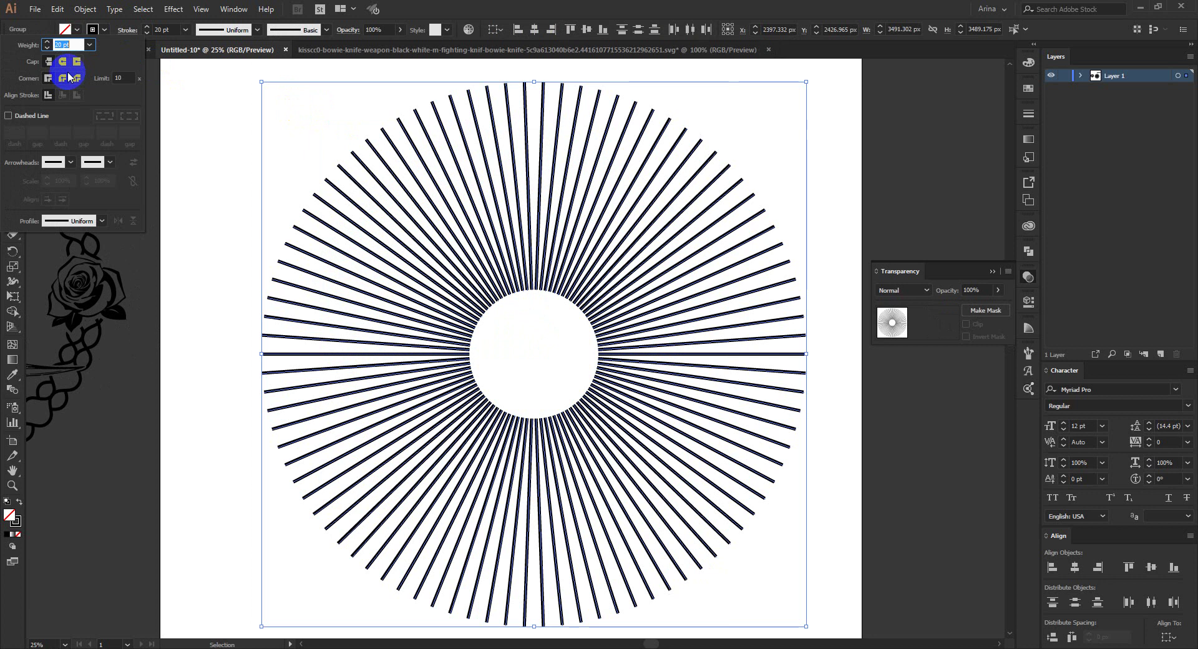
click(63, 61)
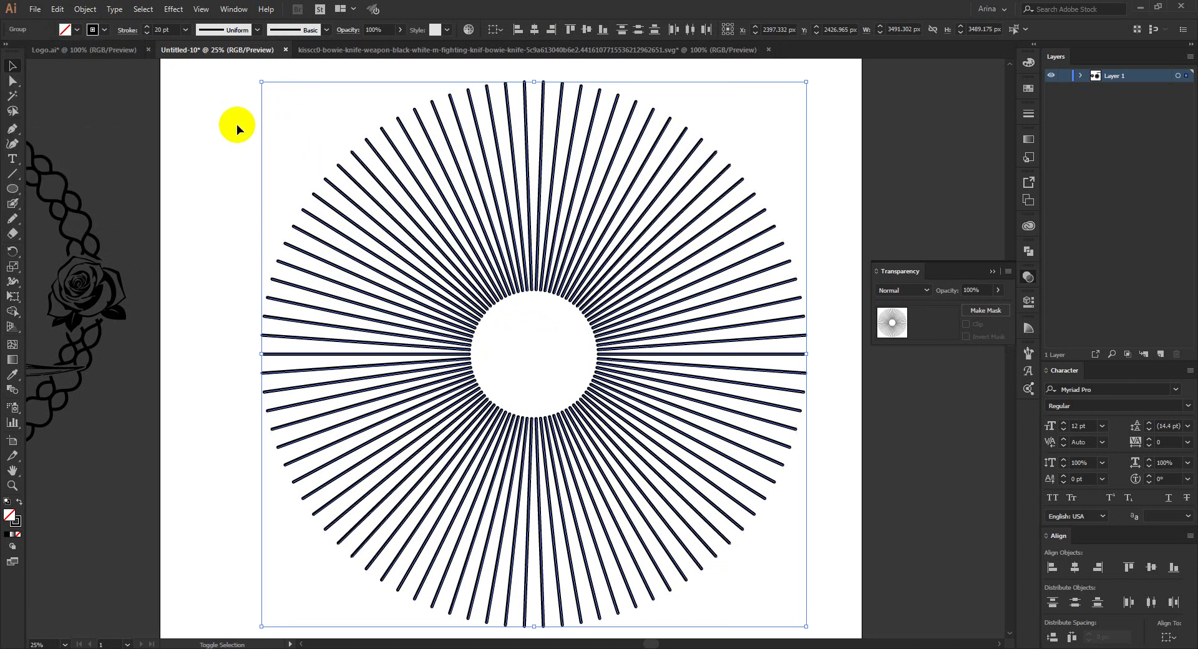
Step: Erase irregular gaps through the rays all around the sunburst so they become broken dashes
key(shift+e)
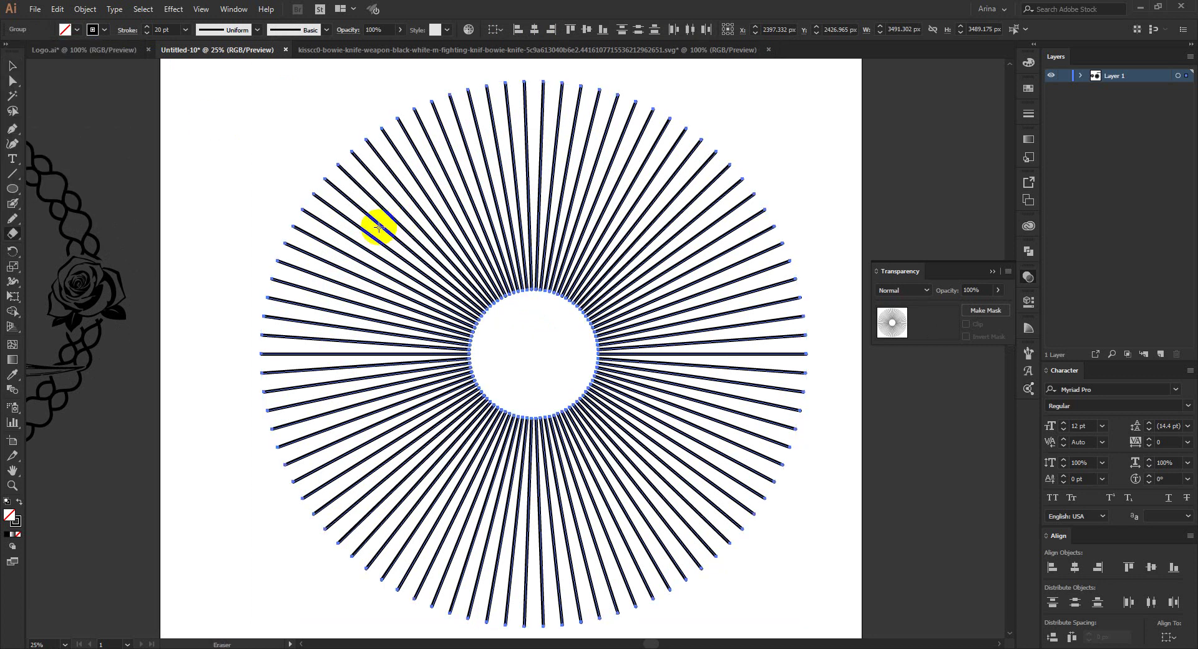
mouse_move(384, 231)
mouse_down()
mouse_move(355, 222)
mouse_move(433, 270)
mouse_move(395, 249)
mouse_move(415, 226)
mouse_move(390, 190)
mouse_move(381, 211)
mouse_move(399, 249)
mouse_move(411, 206)
mouse_move(401, 156)
mouse_move(468, 221)
mouse_move(449, 246)
mouse_move(487, 230)
mouse_move(583, 235)
mouse_move(599, 171)
mouse_move(474, 155)
mouse_move(661, 262)
mouse_move(598, 237)
mouse_move(637, 188)
mouse_up()
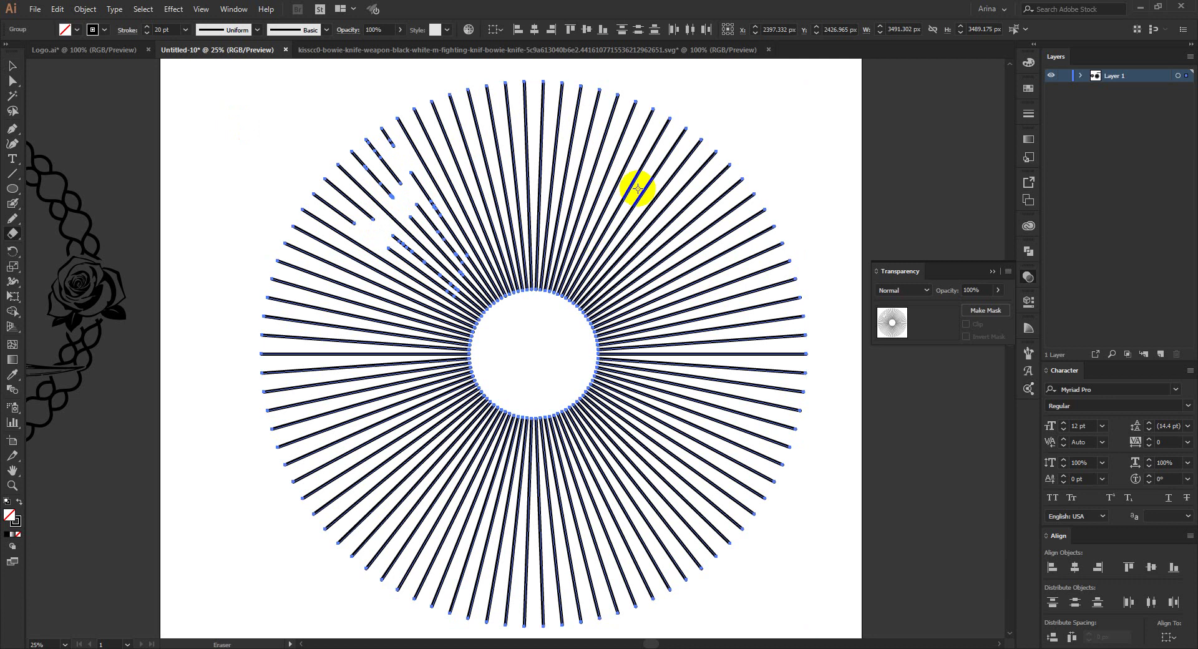
key(v)
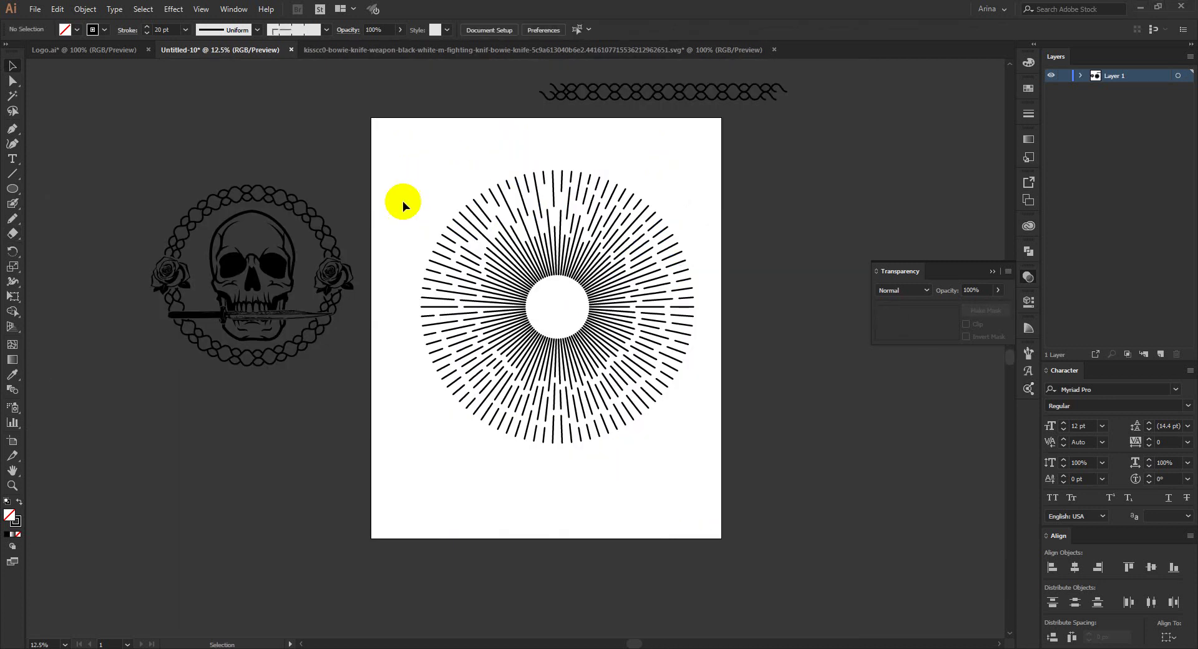
Step: Group all the broken rays and shrink the sunburst about its centre to about 3132 × 3130 px
drag(402, 143, 750, 489)
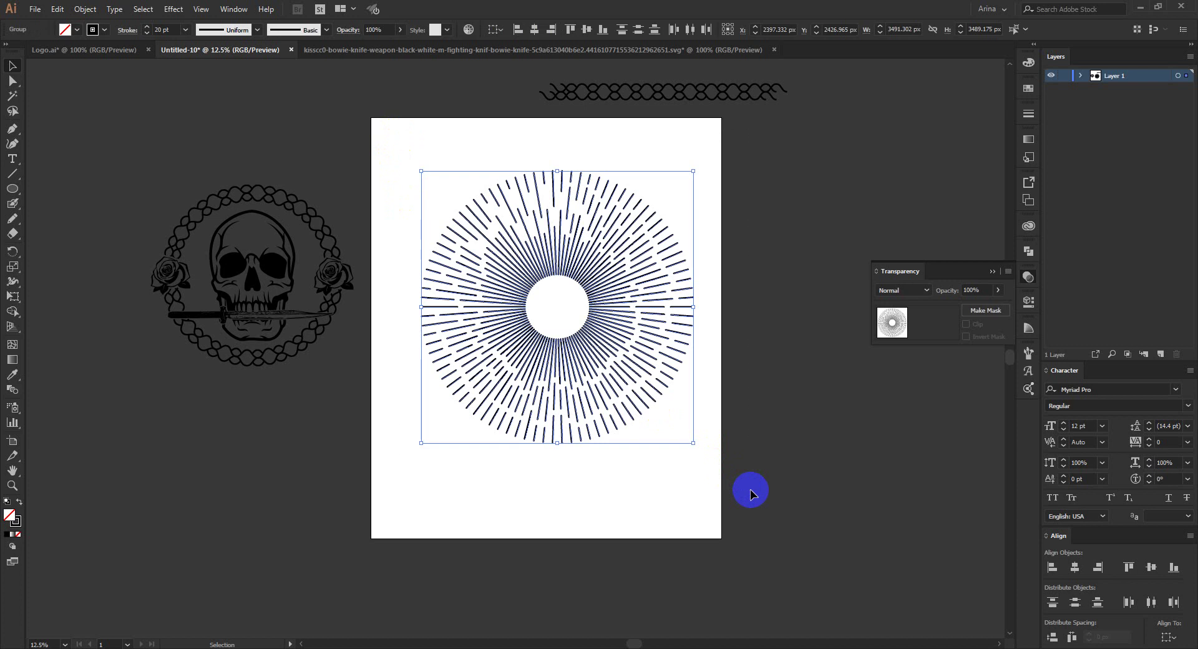
key(ctrl+g)
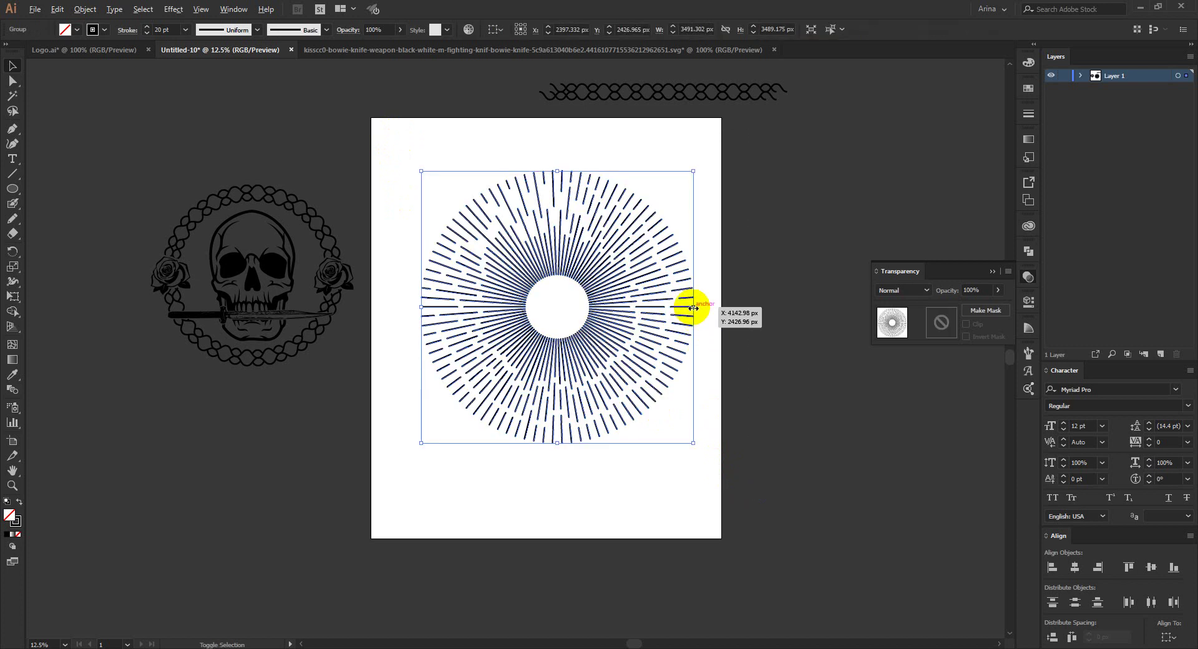
drag(693, 307, 679, 307)
click(721, 444)
Step: Move the skull, rose and knife emblem onto the sunburst and align the two groups by their horizontal and vertical centres
drag(364, 416, 130, 150)
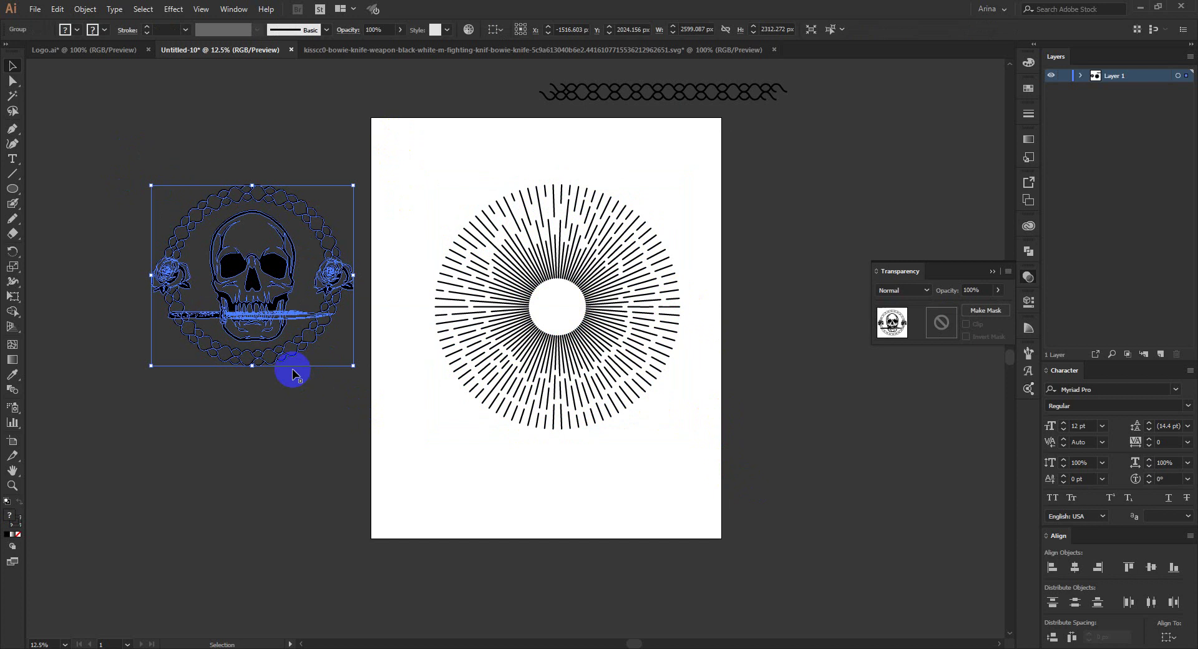
drag(262, 300, 572, 326)
drag(698, 484, 440, 184)
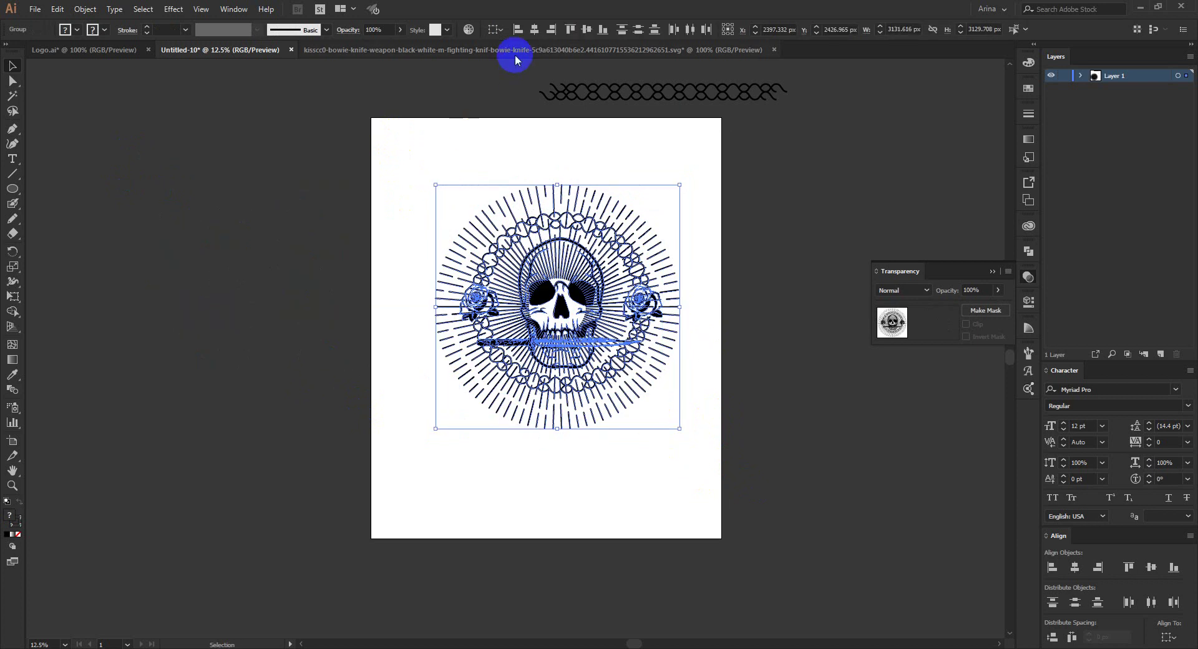
click(586, 29)
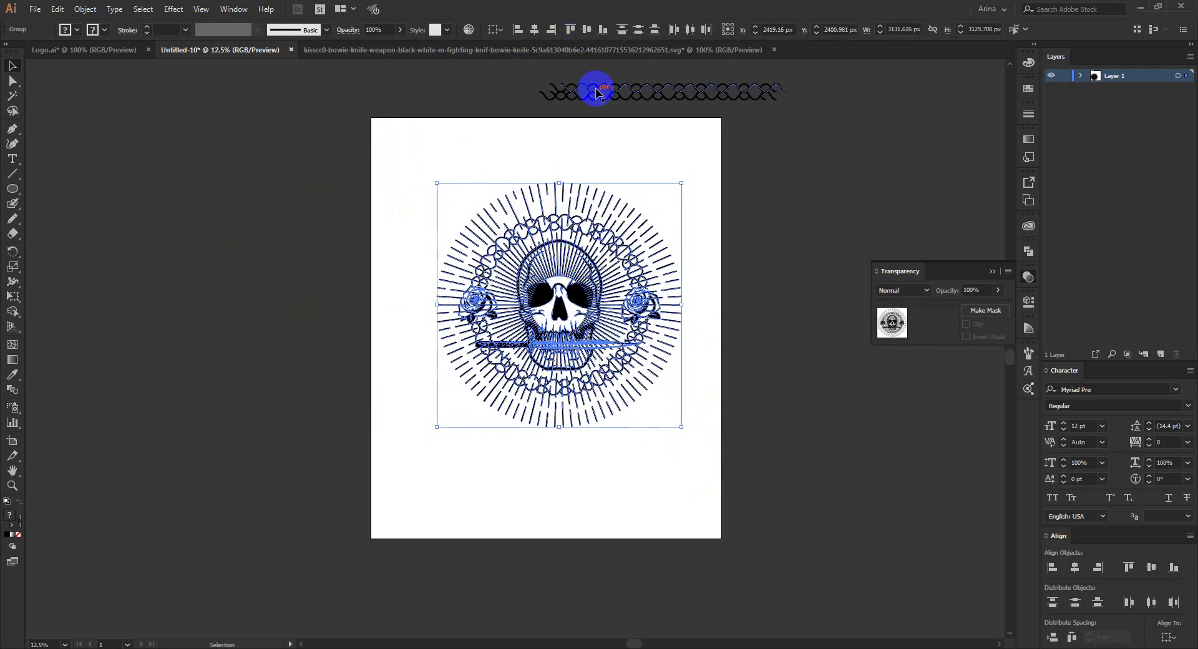
click(605, 160)
Step: Enlarge the emblem proportionally about its centre to about 3025 × 2692 px over the sunburst
click(578, 305)
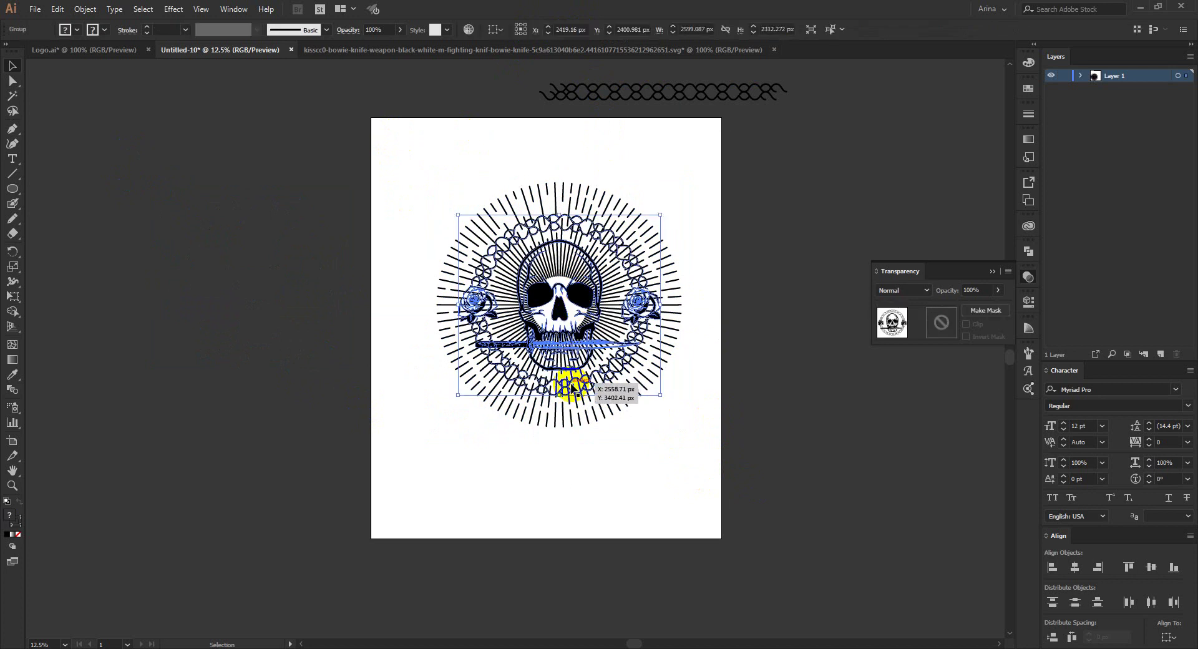
drag(559, 395, 562, 410)
scroll(613, 352, up, 1)
scroll(611, 352, up, 1)
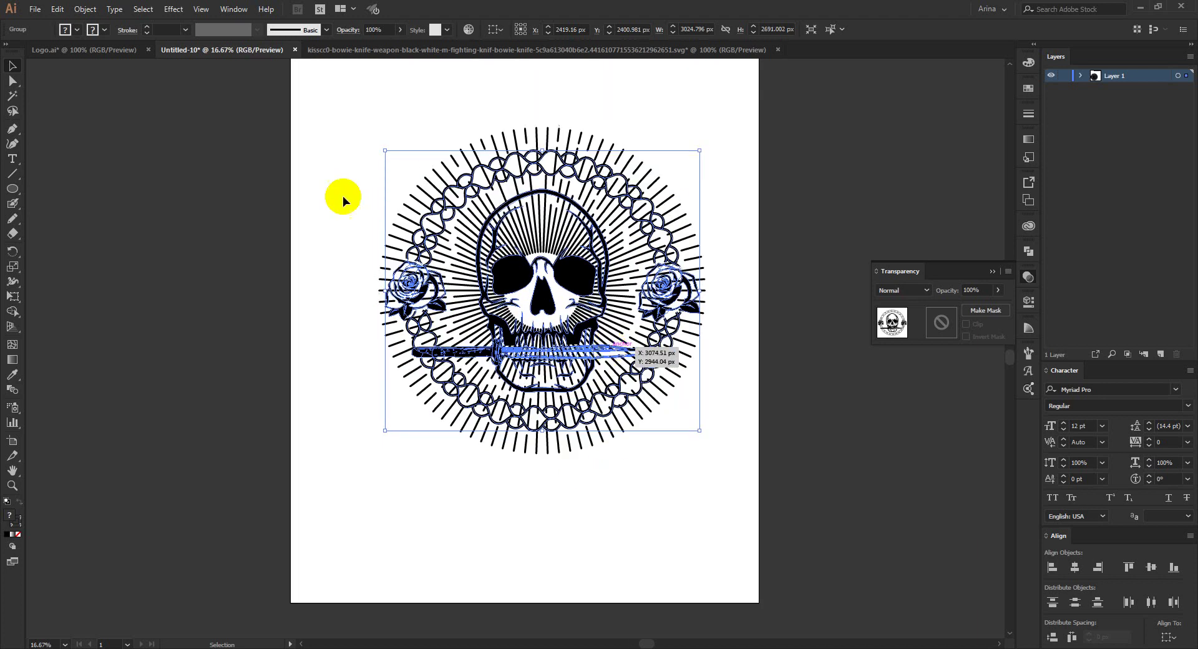
Step: Apply an Offset Path of 20 px with miter joins to the emblem
click(86, 9)
mouse_move(120, 295)
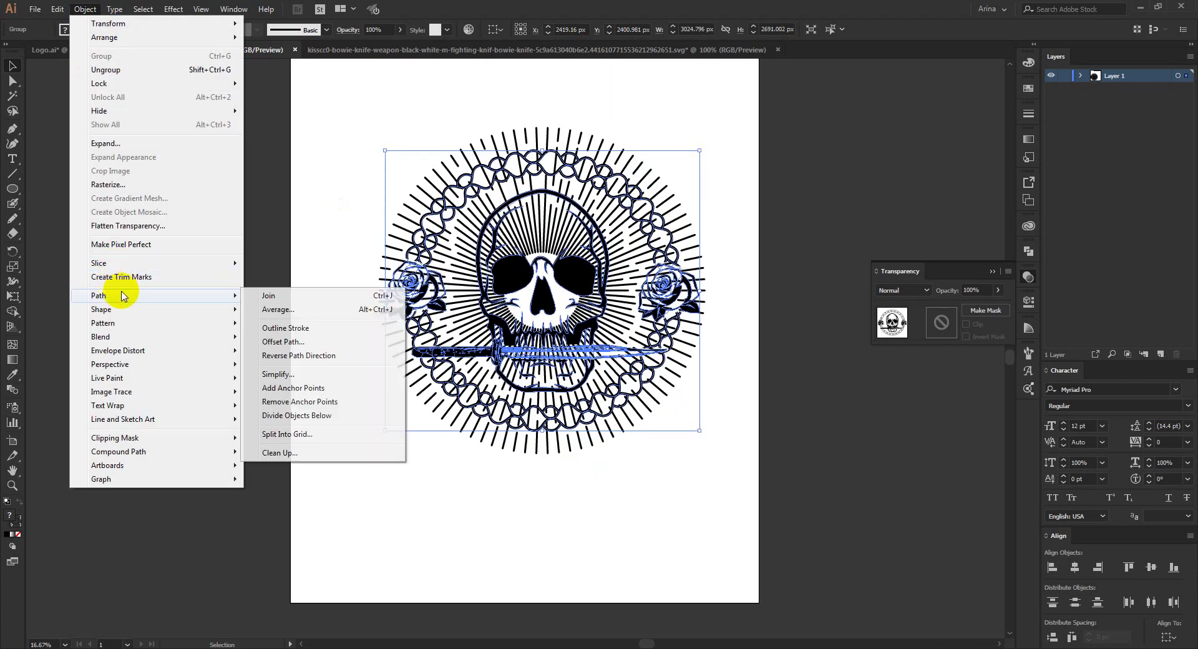
click(277, 341)
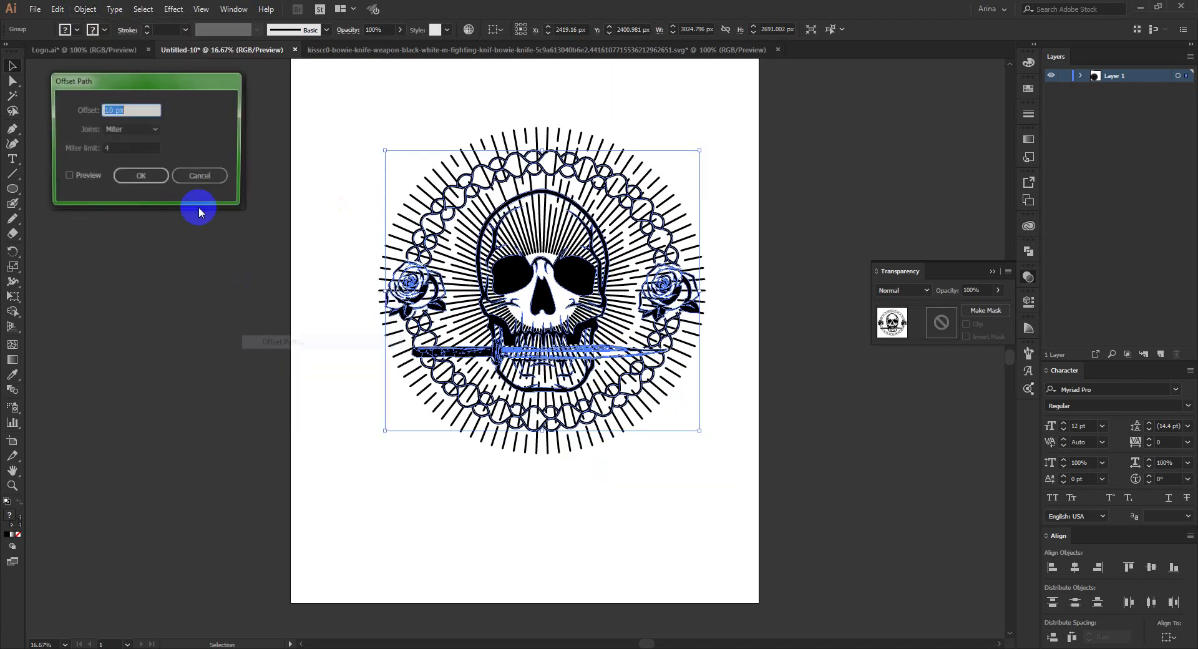
click(79, 176)
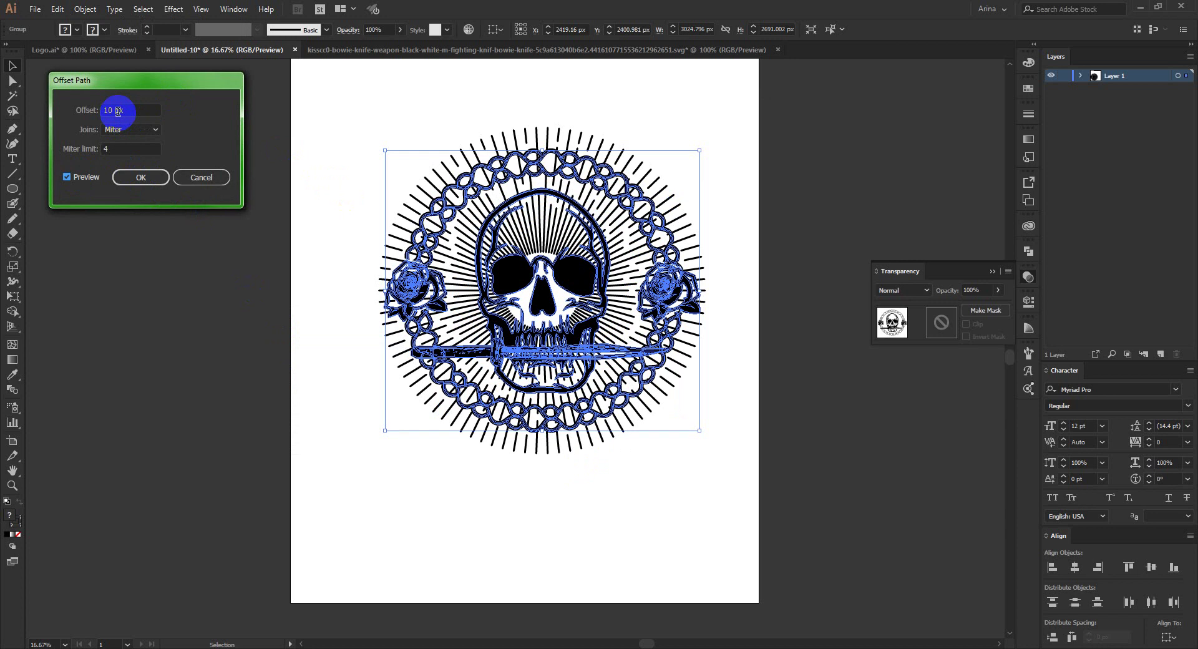
key(shift+Up)
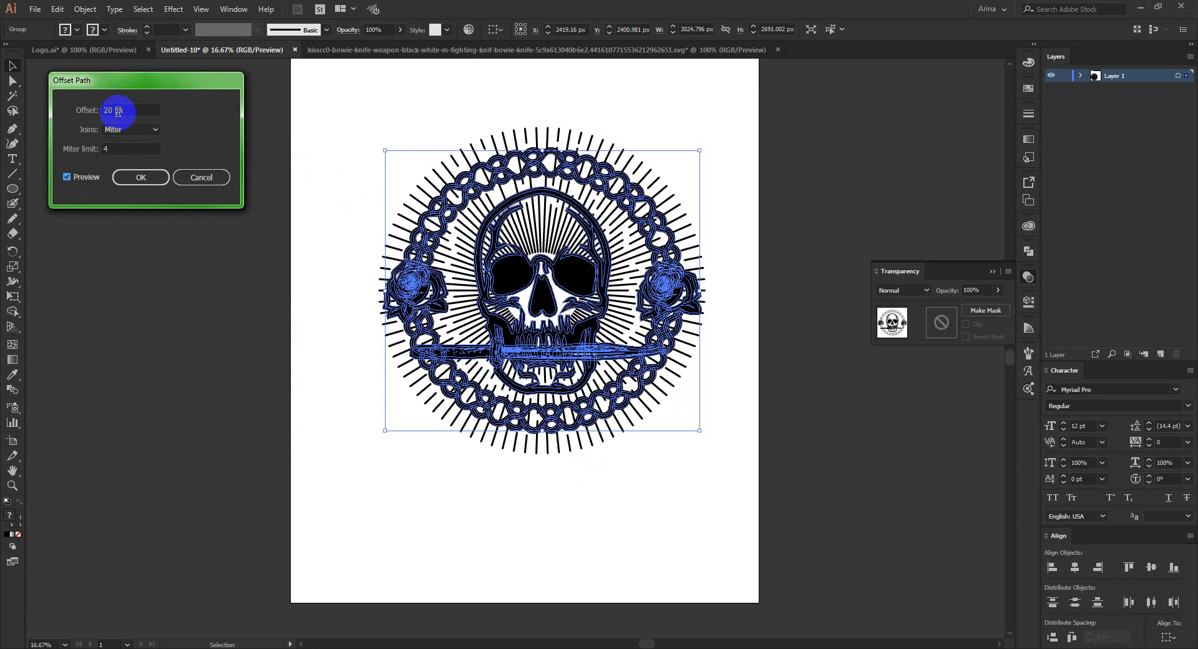
click(138, 178)
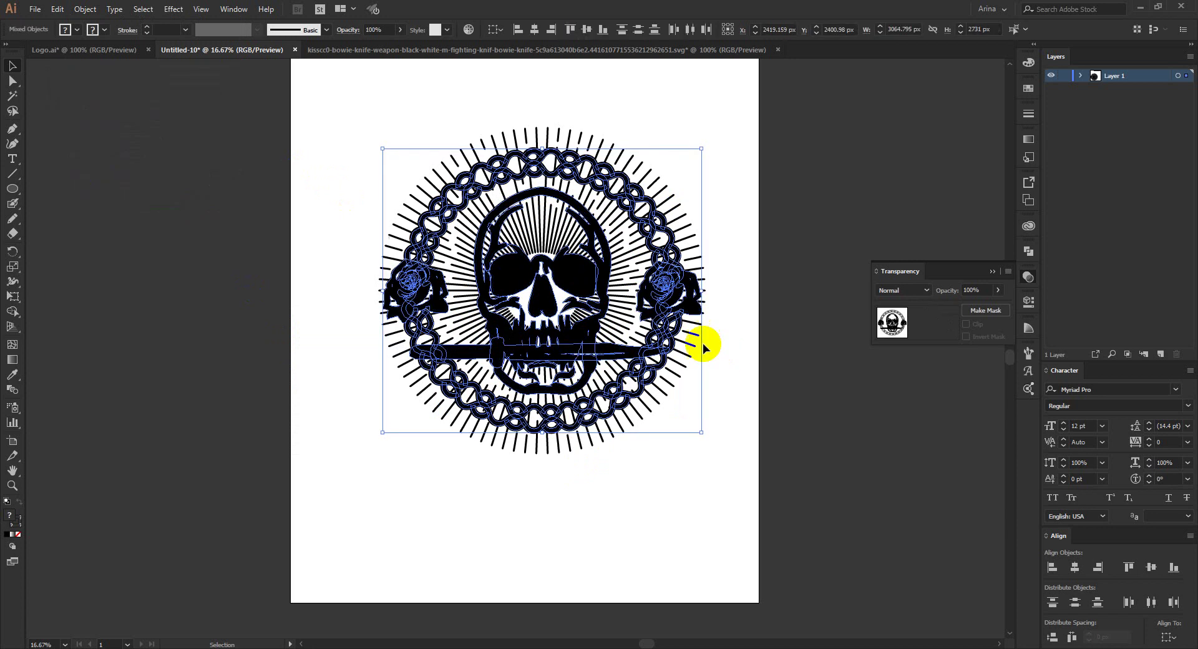
Step: Merge the offset emblem paths and unite them into a single silhouette with Pathfinder
click(1035, 257)
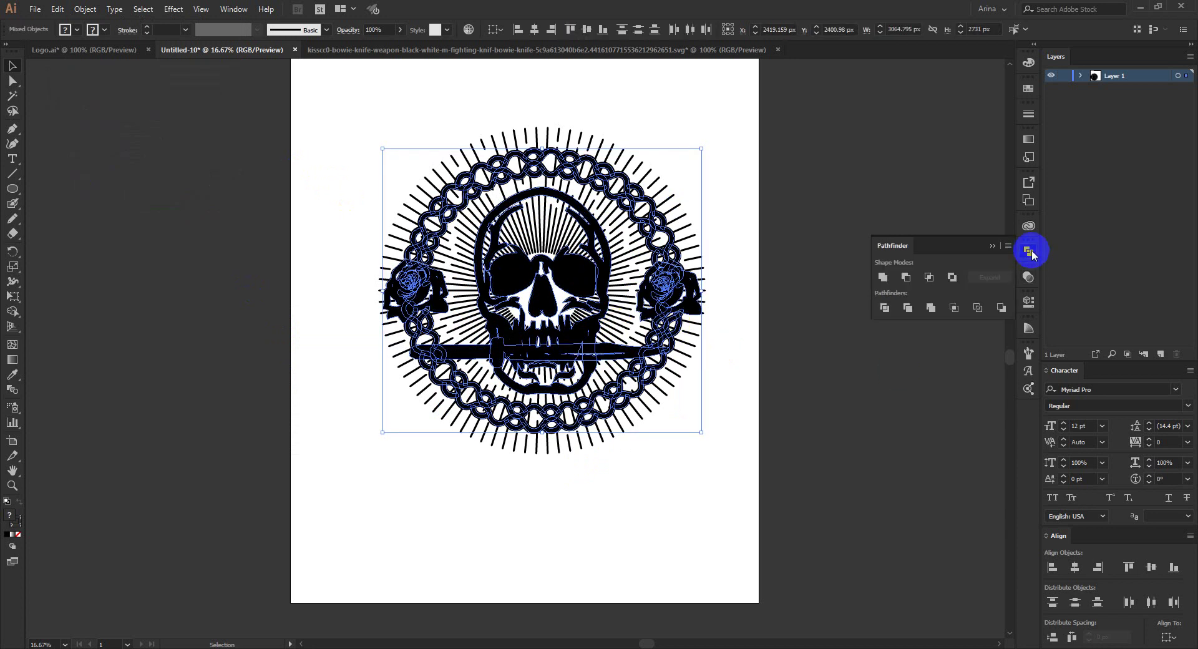
click(931, 307)
click(889, 277)
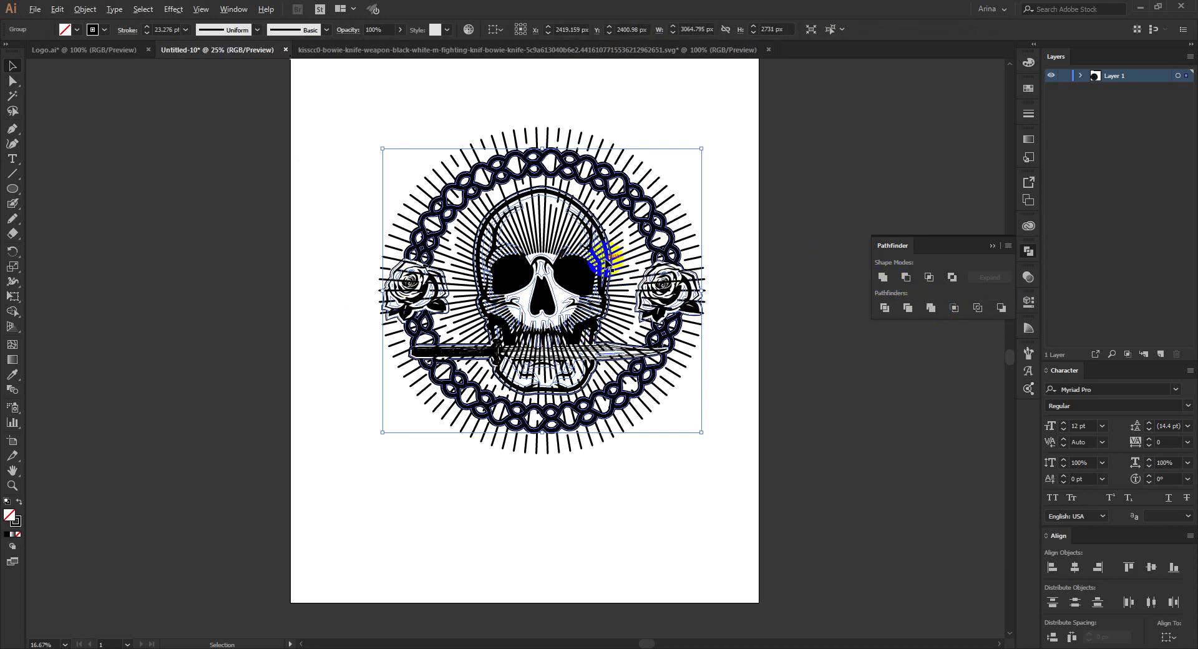
scroll(612, 262, up, 1)
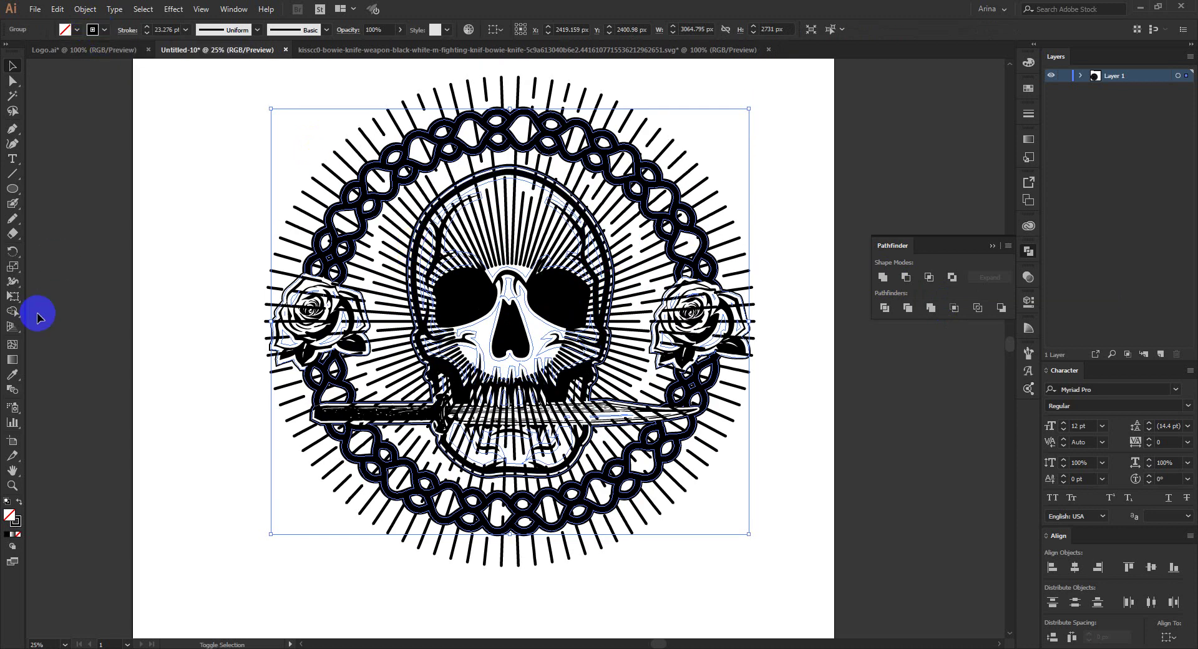
Step: Swap the silhouette's stroke and fill to give it a solid black fill, and cut it from the artwork
key(shift+x)
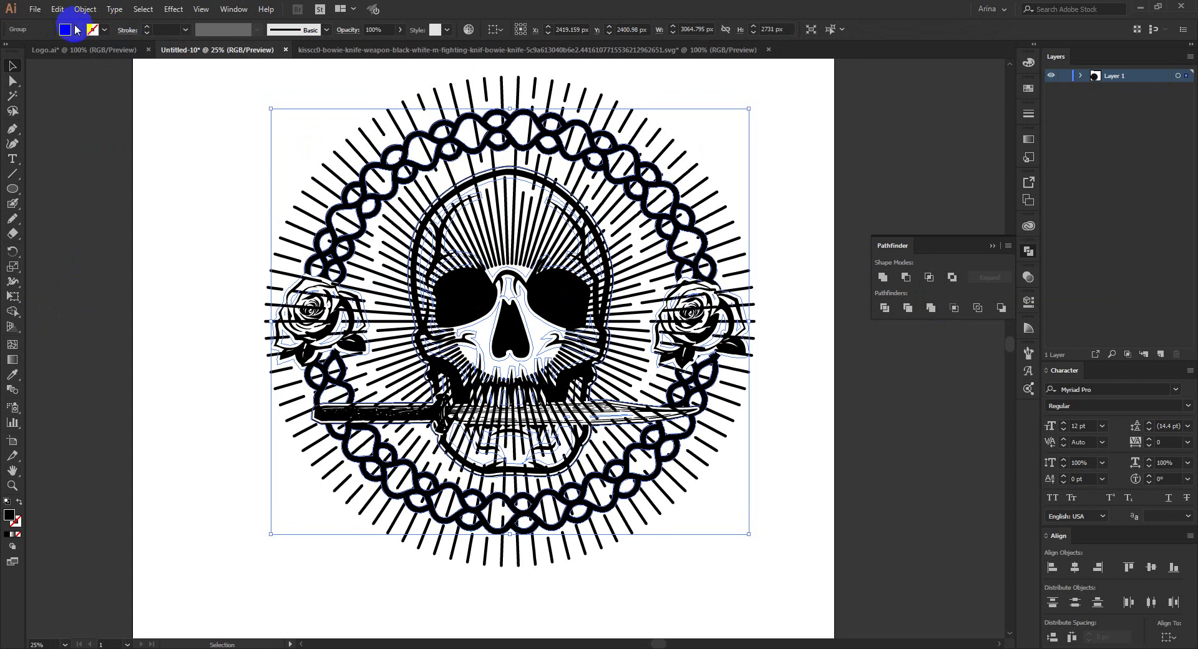
key(a)
click(97, 88)
key(v)
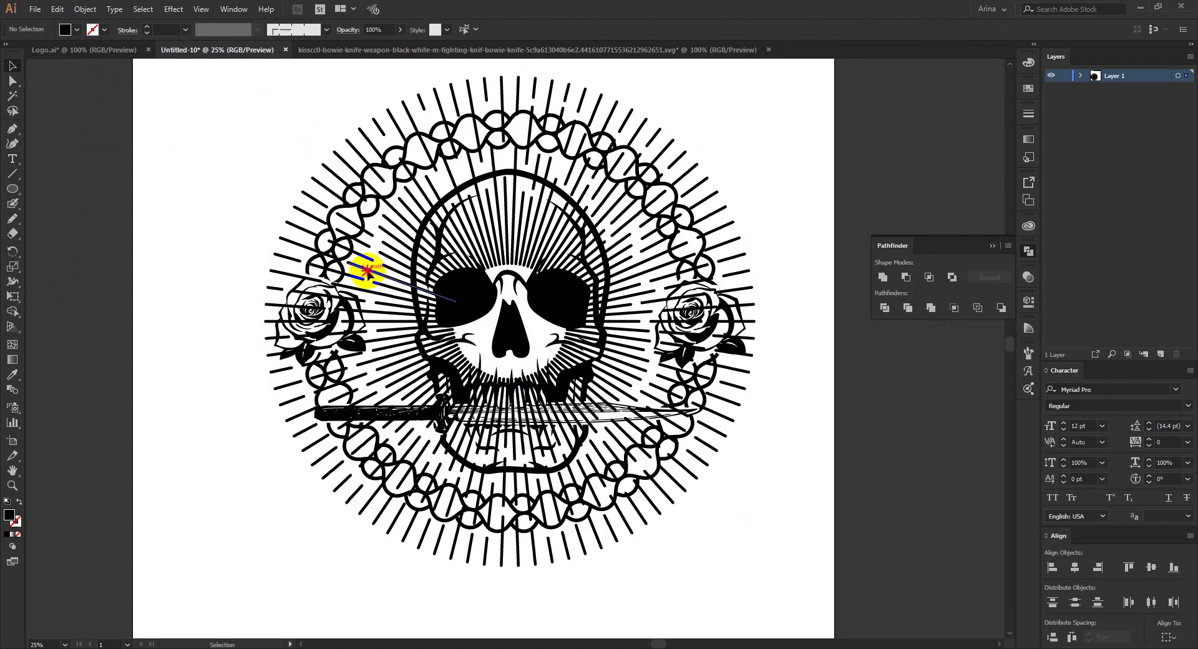
Step: Create an opacity mask on the sunburst with Clip off and paste the cut silhouette in place inside the mask
click(368, 269)
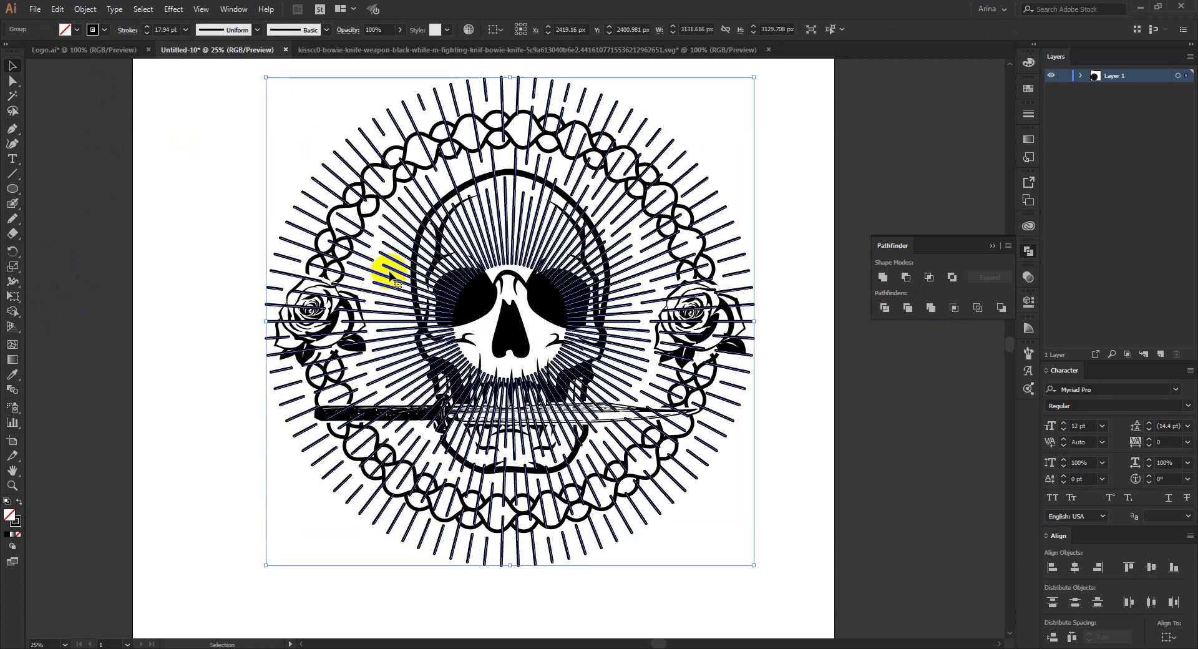
click(1028, 276)
click(988, 315)
click(941, 321)
click(966, 324)
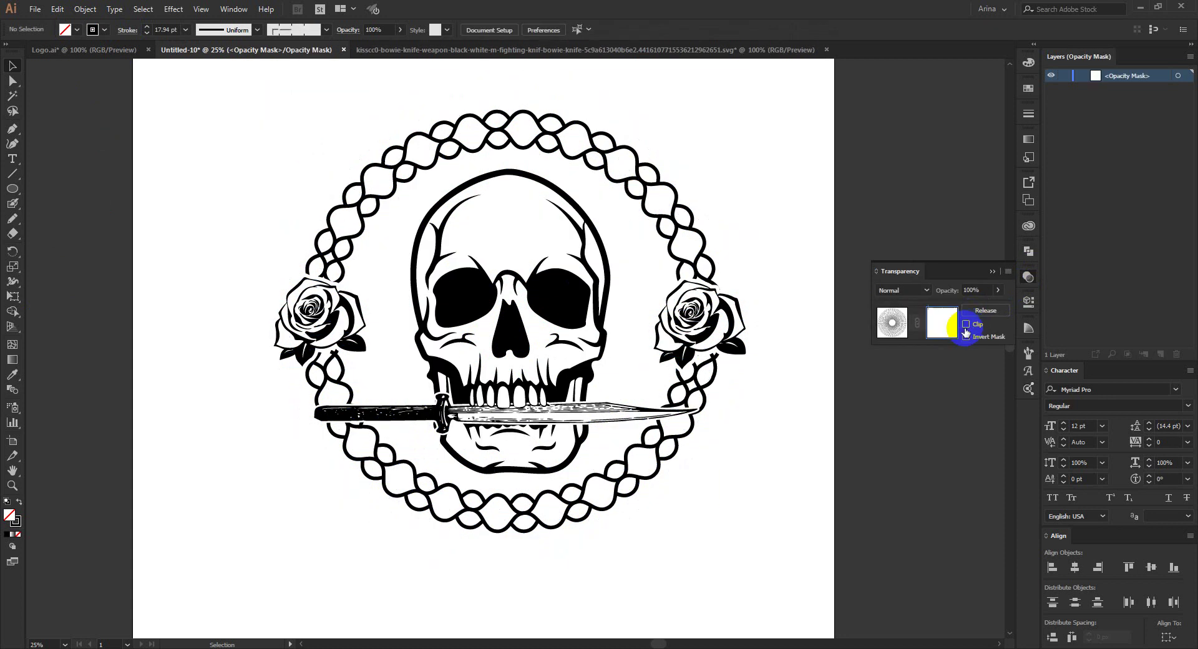
key(ctrl+f)
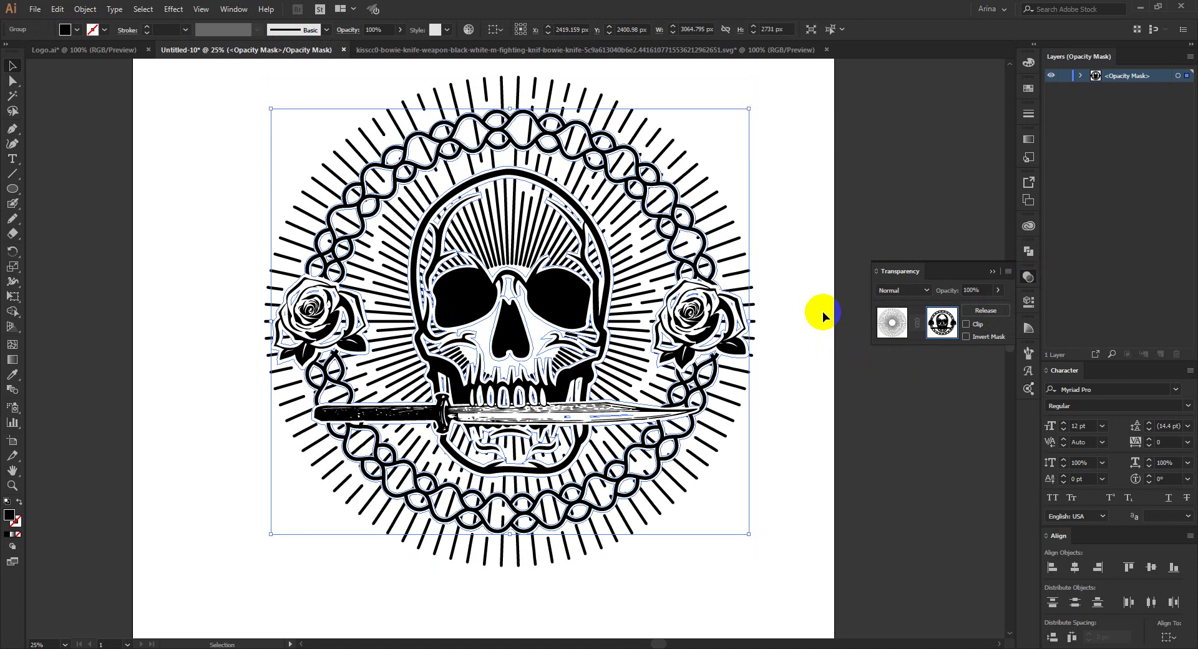
Step: Try to turn the silhouette inside the opacity mask into one solid shape by merging and uniting its paths
click(443, 304)
click(426, 419)
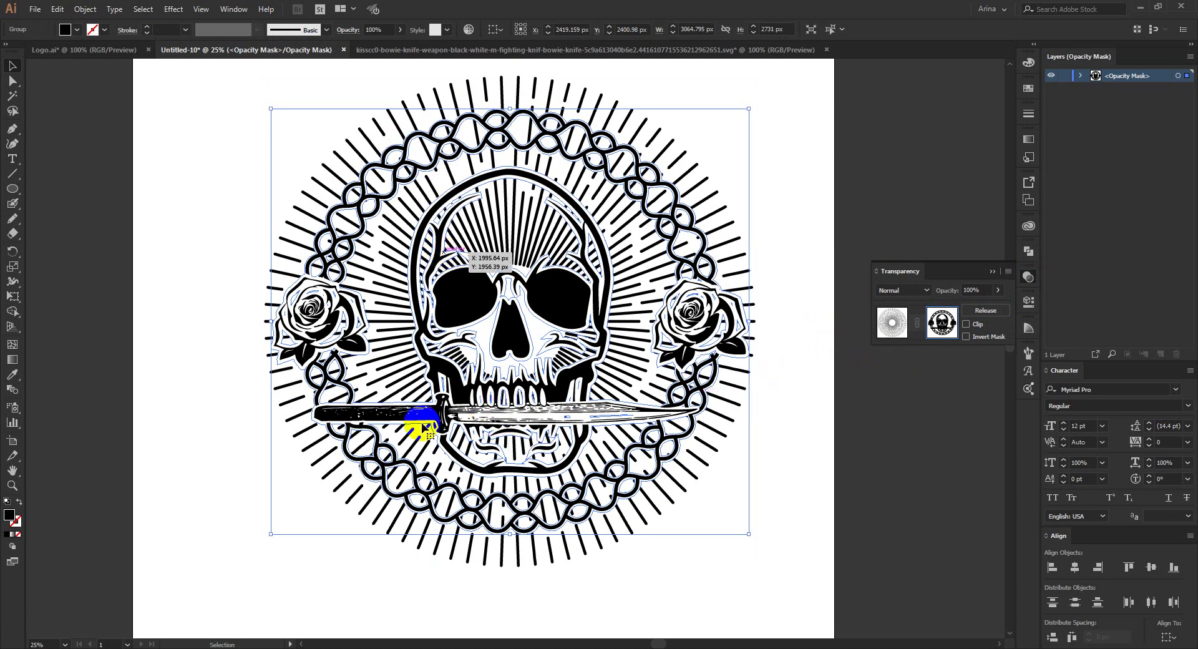
click(527, 256)
click(1028, 250)
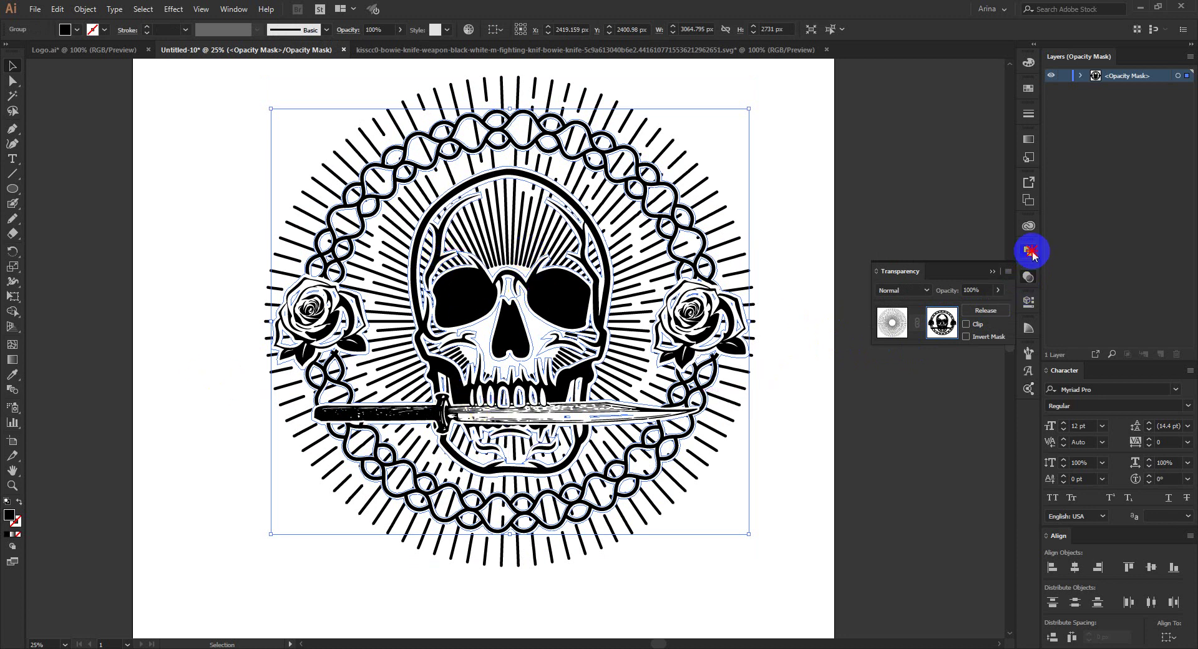
click(930, 308)
click(888, 280)
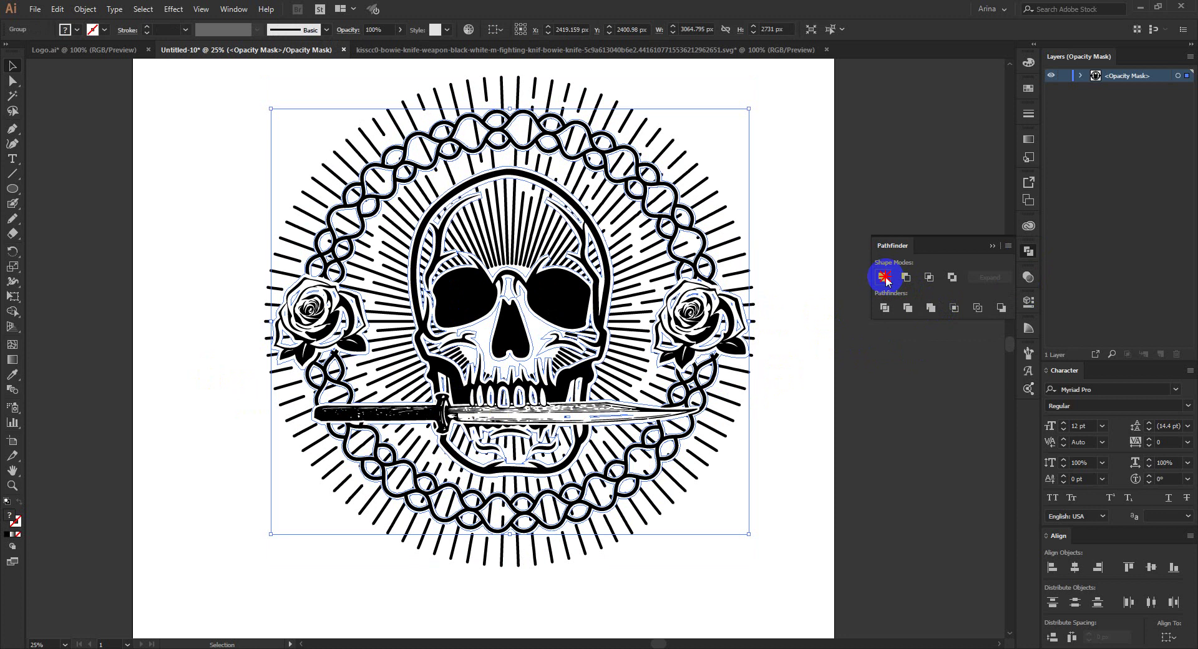
click(421, 254)
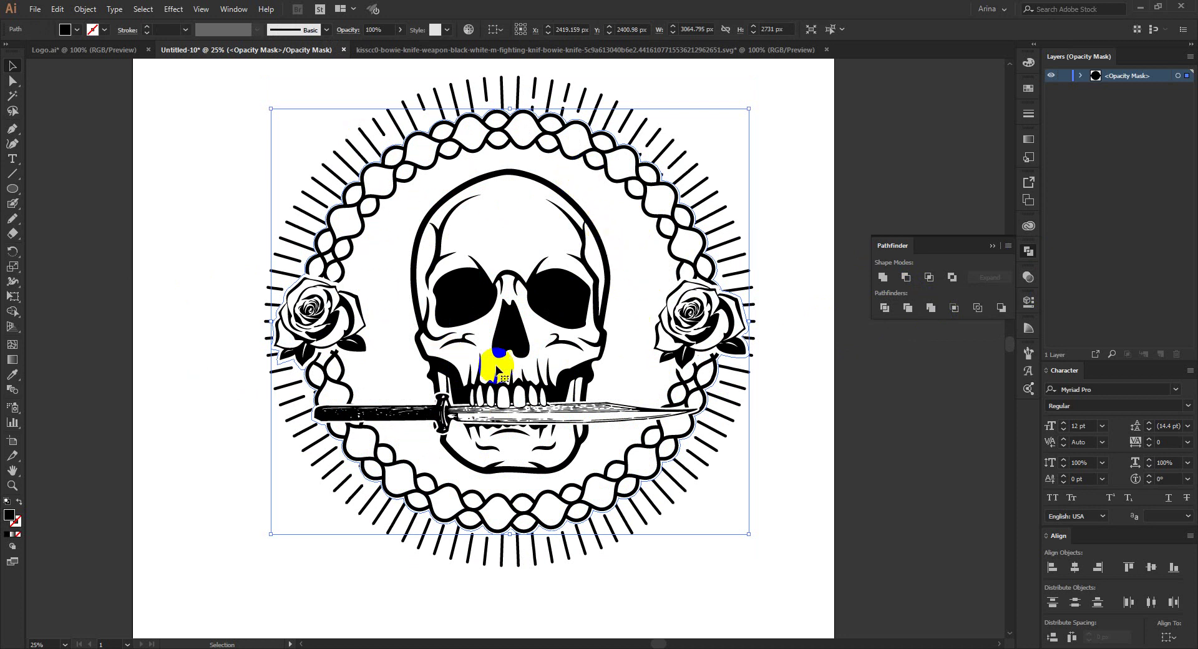
key(ctrl+z)
click(651, 358)
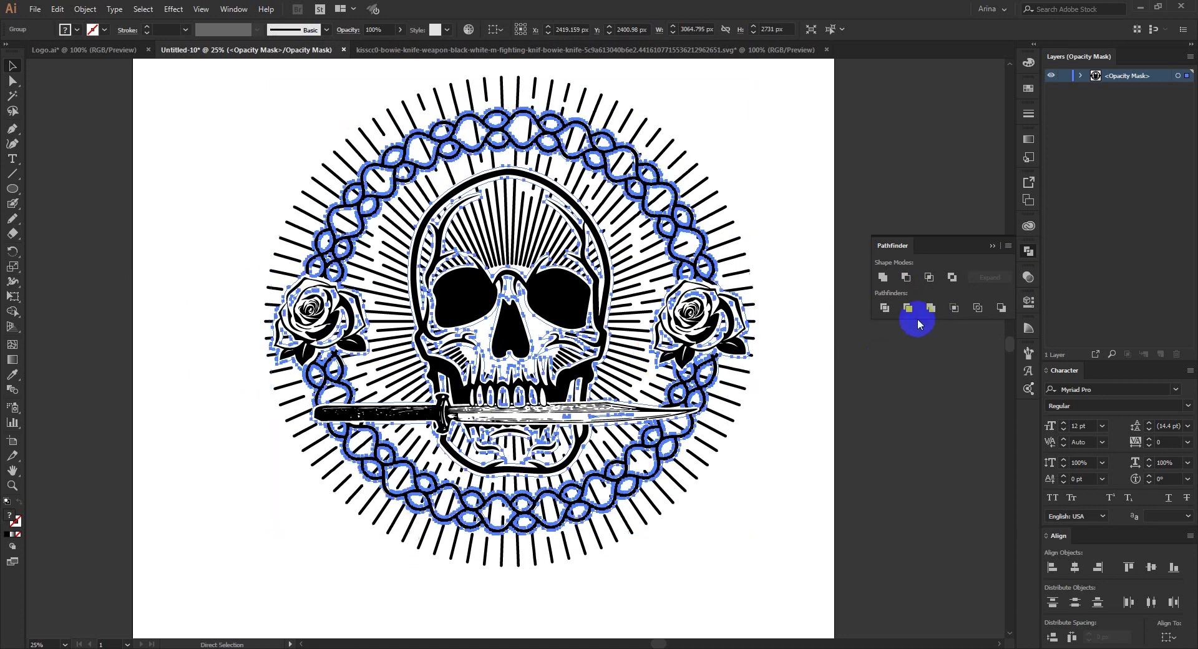
click(884, 276)
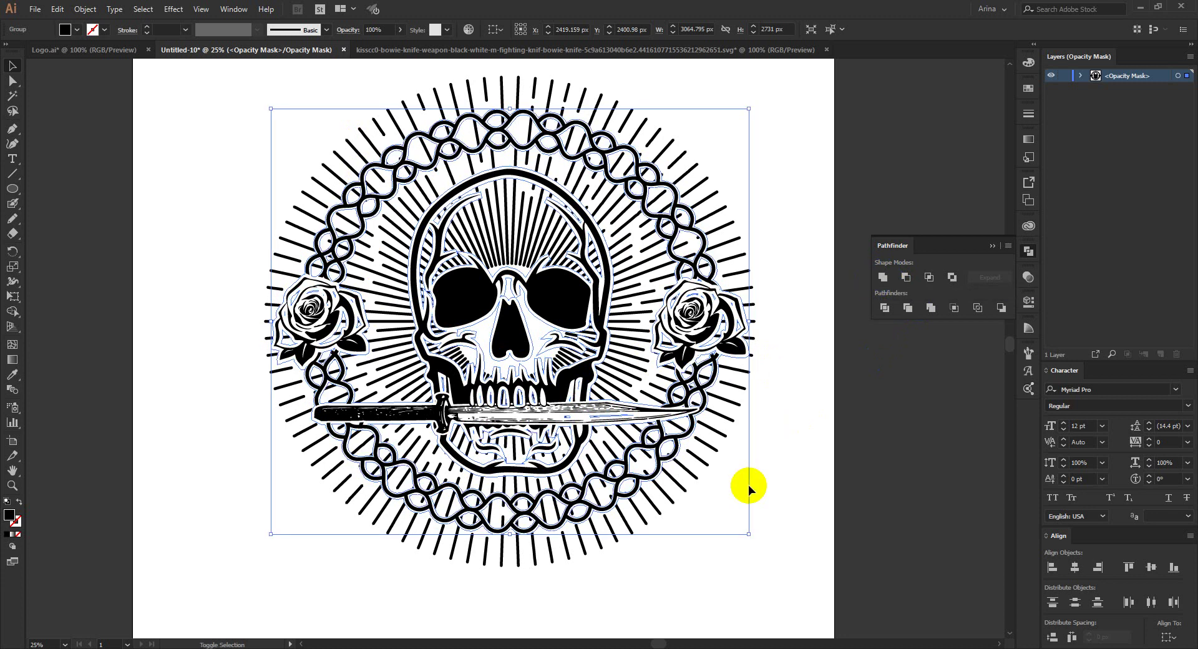
Step: Combine the regions inside the skull of the mask silhouette into one solid area with the Shape Builder tool
key(shift+m)
mouse_move(524, 185)
mouse_down()
mouse_move(474, 197)
mouse_move(438, 248)
mouse_move(437, 350)
mouse_move(450, 308)
mouse_move(493, 440)
mouse_move(465, 444)
mouse_move(445, 406)
mouse_move(537, 388)
mouse_move(492, 397)
mouse_move(545, 452)
mouse_move(554, 379)
mouse_move(584, 368)
mouse_move(595, 253)
mouse_move(490, 309)
mouse_move(518, 265)
mouse_move(456, 267)
mouse_move(426, 285)
mouse_move(428, 347)
mouse_up()
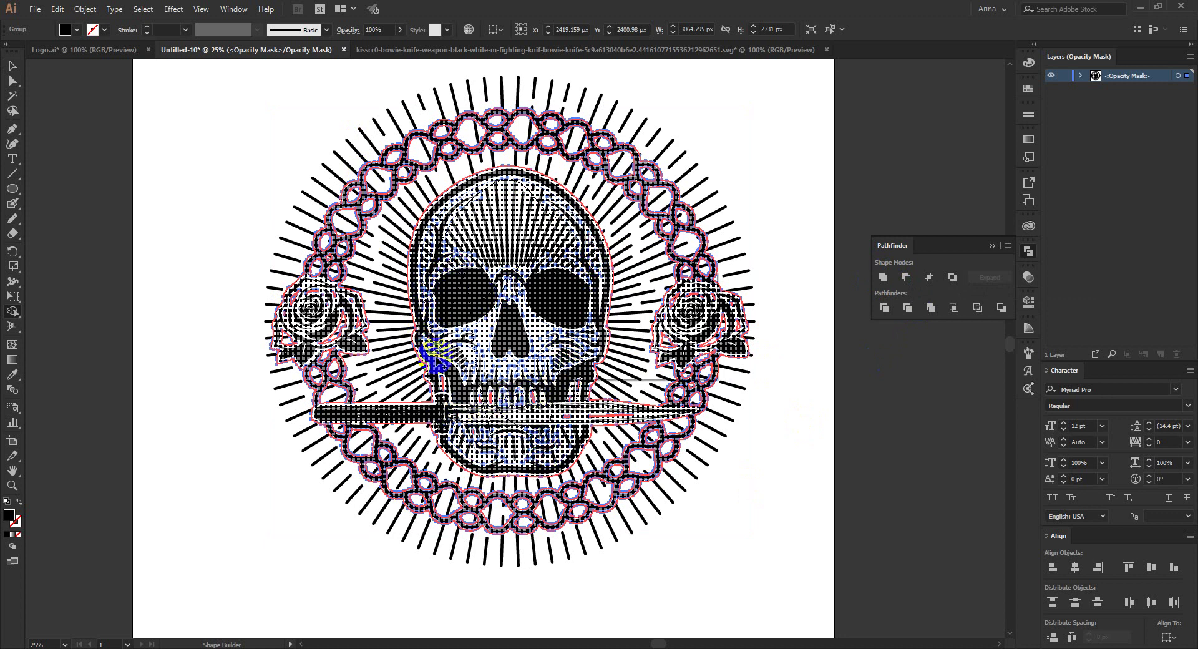
mouse_move(457, 388)
mouse_down()
mouse_move(519, 399)
mouse_move(474, 404)
mouse_move(490, 393)
mouse_move(475, 435)
mouse_move(560, 384)
mouse_move(567, 421)
mouse_move(579, 367)
mouse_move(577, 399)
mouse_up()
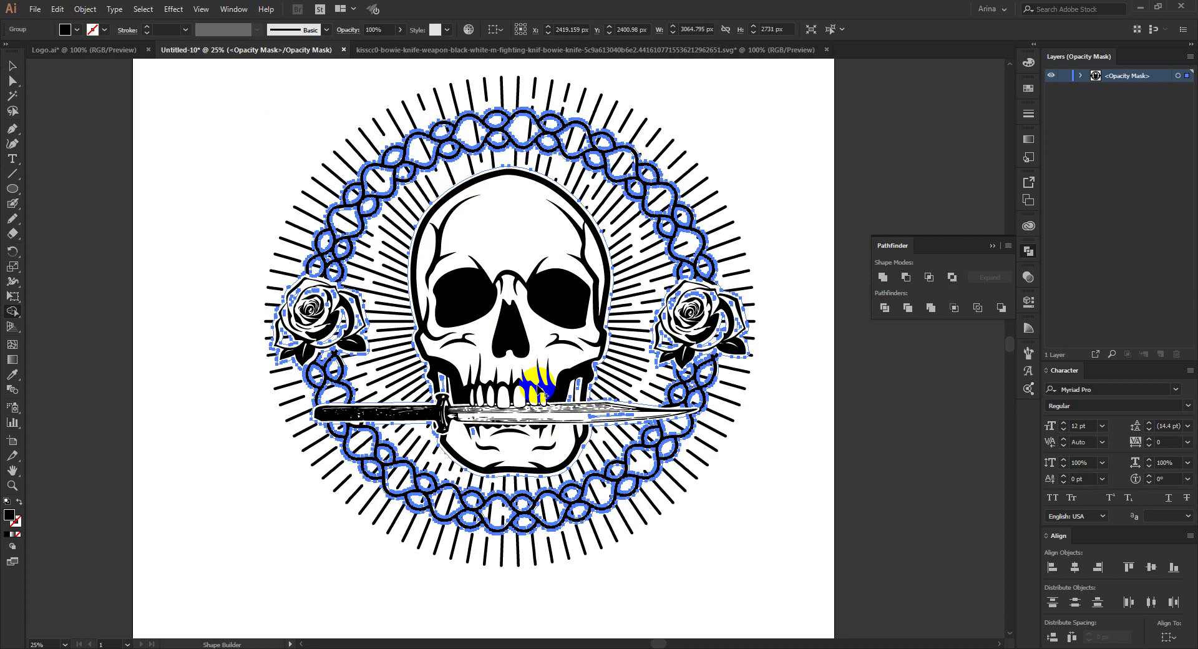
key(v)
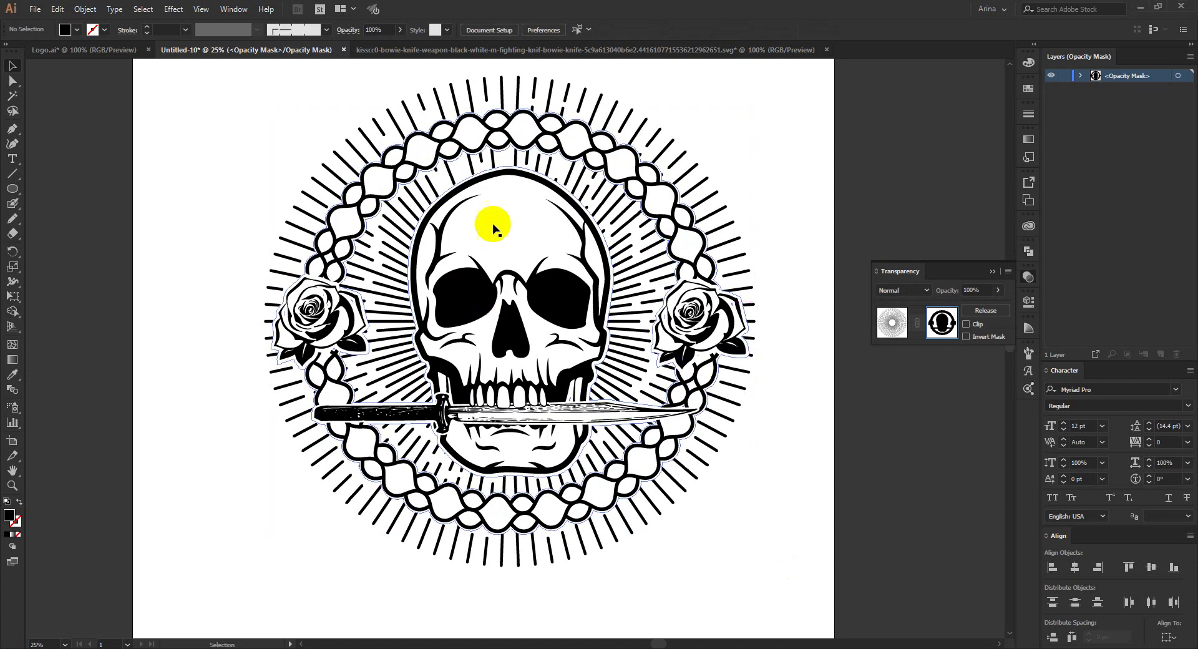
Step: Leave opacity mask editing and select the masked sunburst in the artwork
click(892, 323)
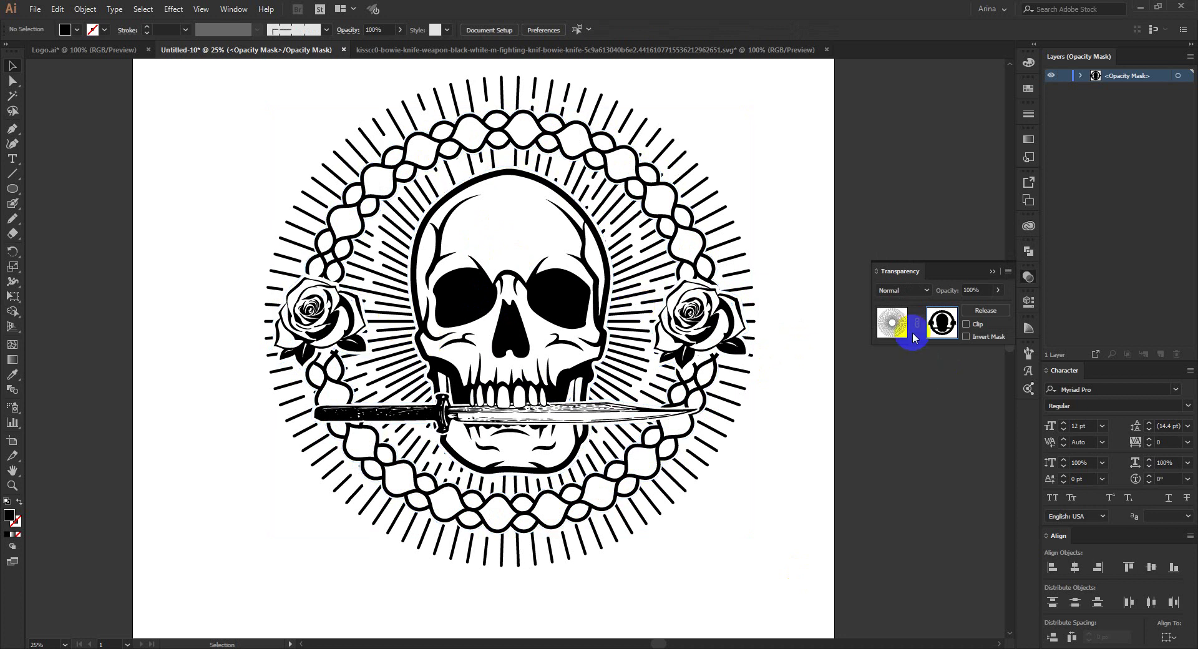
click(791, 413)
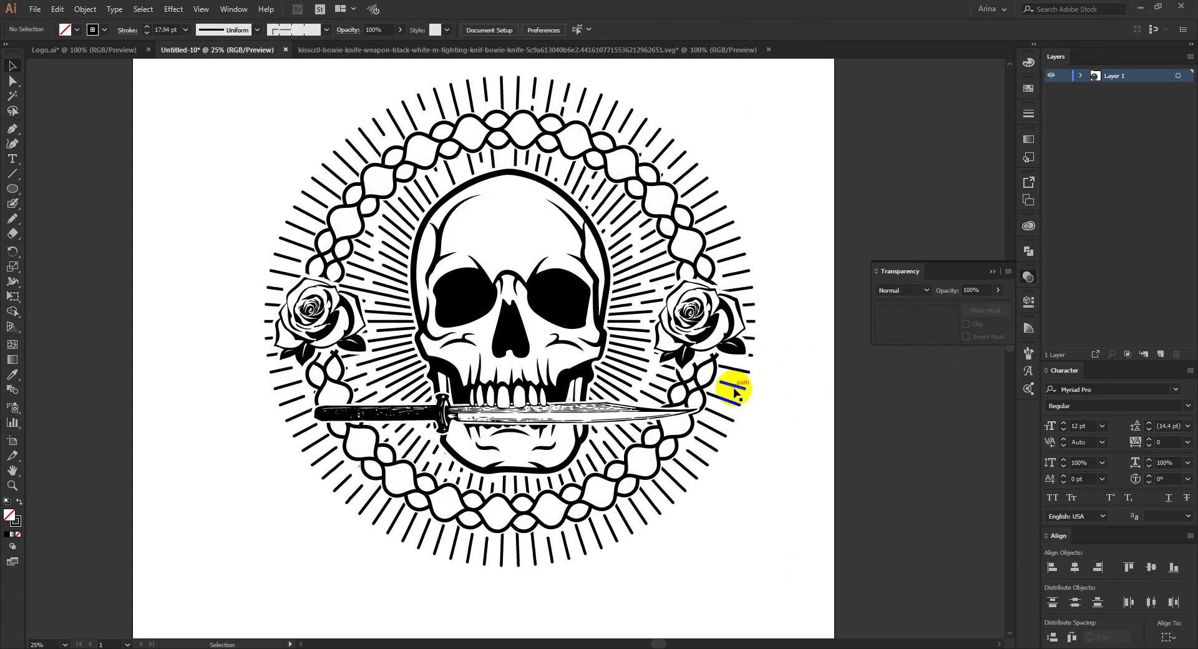
click(735, 389)
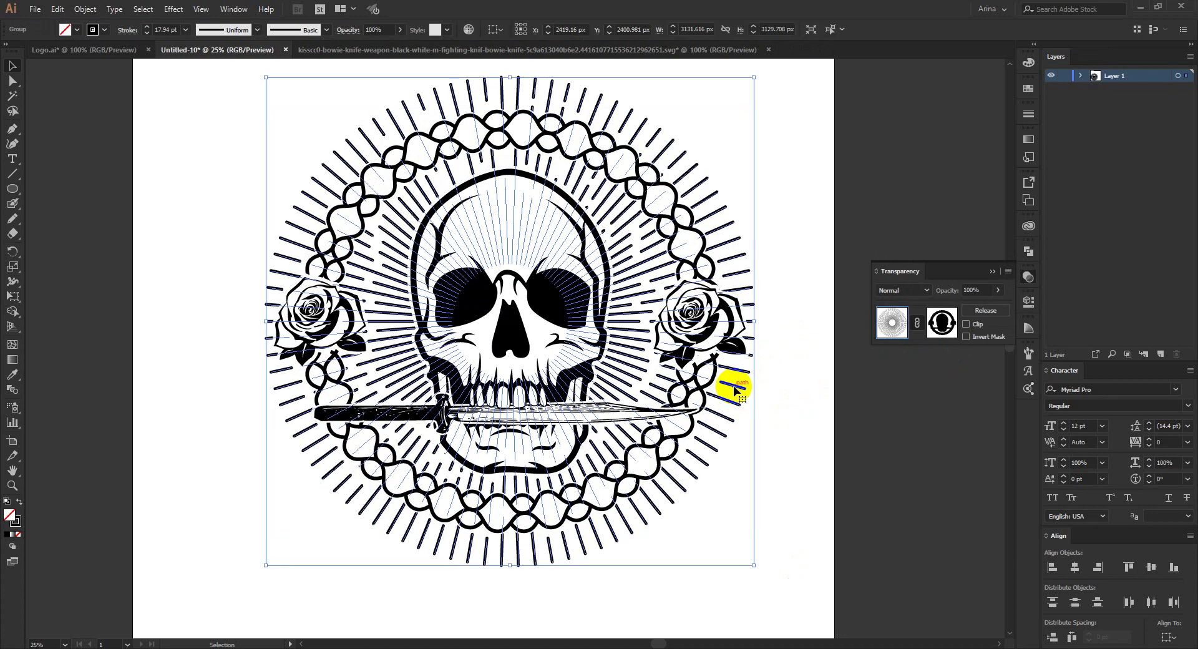
Step: Set the stroke weight of the masked sunburst rays to 10 pt and deselect them
click(468, 153)
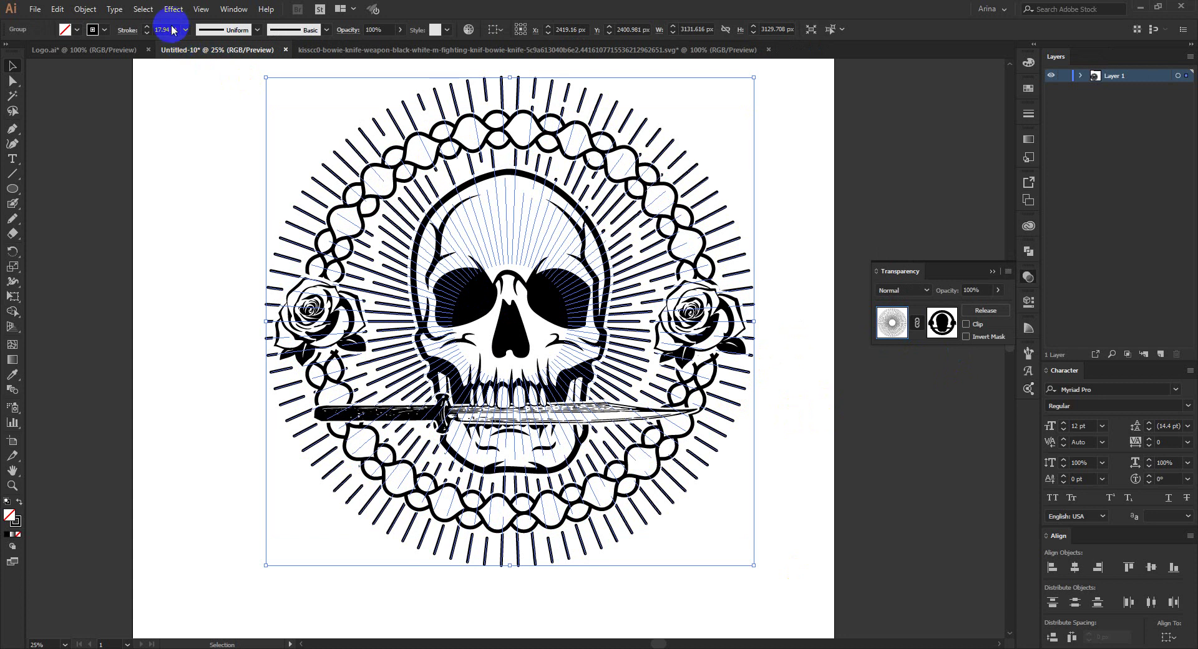
click(177, 123)
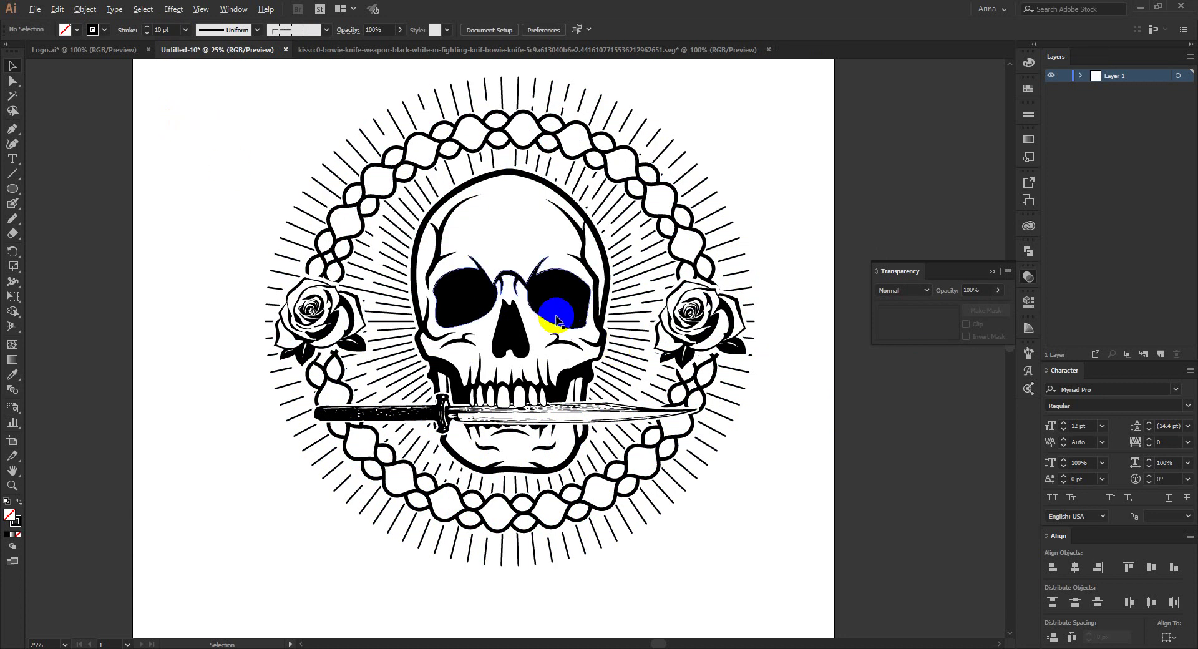
Step: Select the complete emblem with its sunburst, braided frame, skull, roses and knife, and expand it into filled shapes
scroll(522, 229, down, 1)
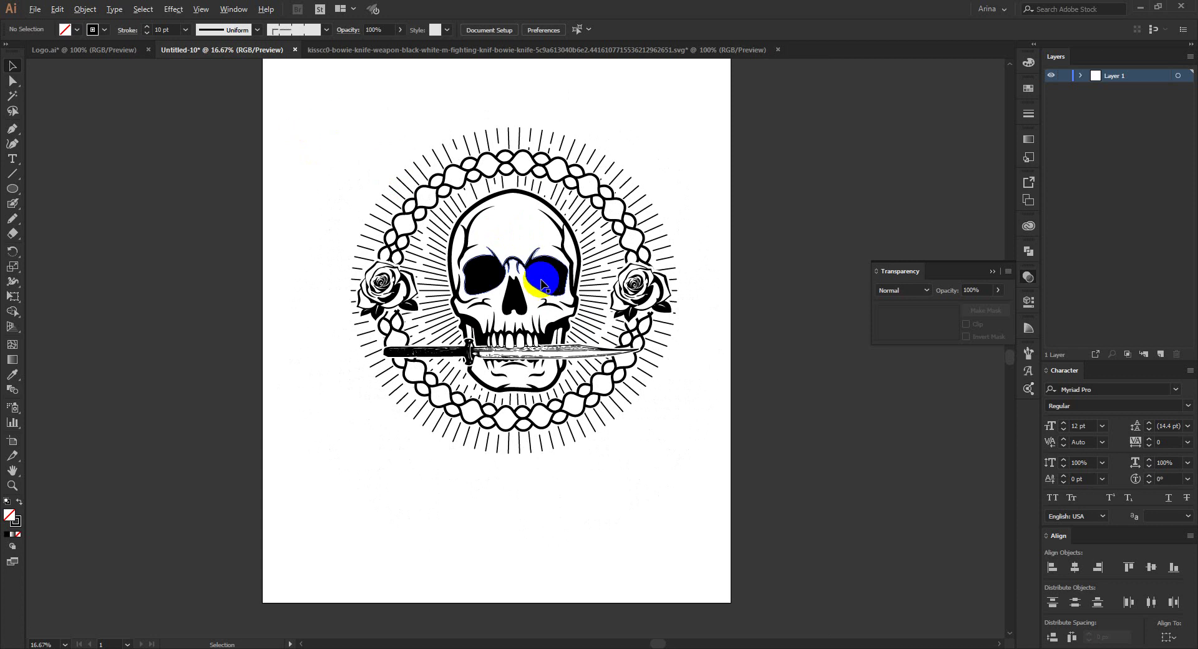
scroll(540, 279, up, 1)
scroll(274, 156, up, 2)
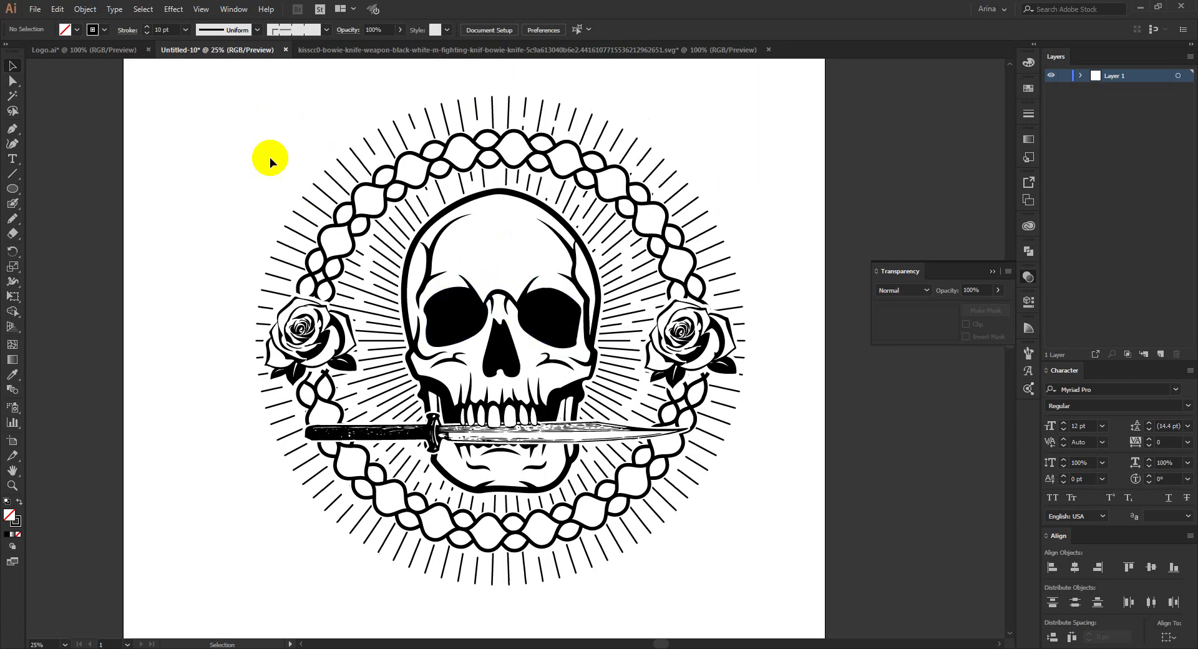
drag(195, 81, 816, 623)
click(83, 9)
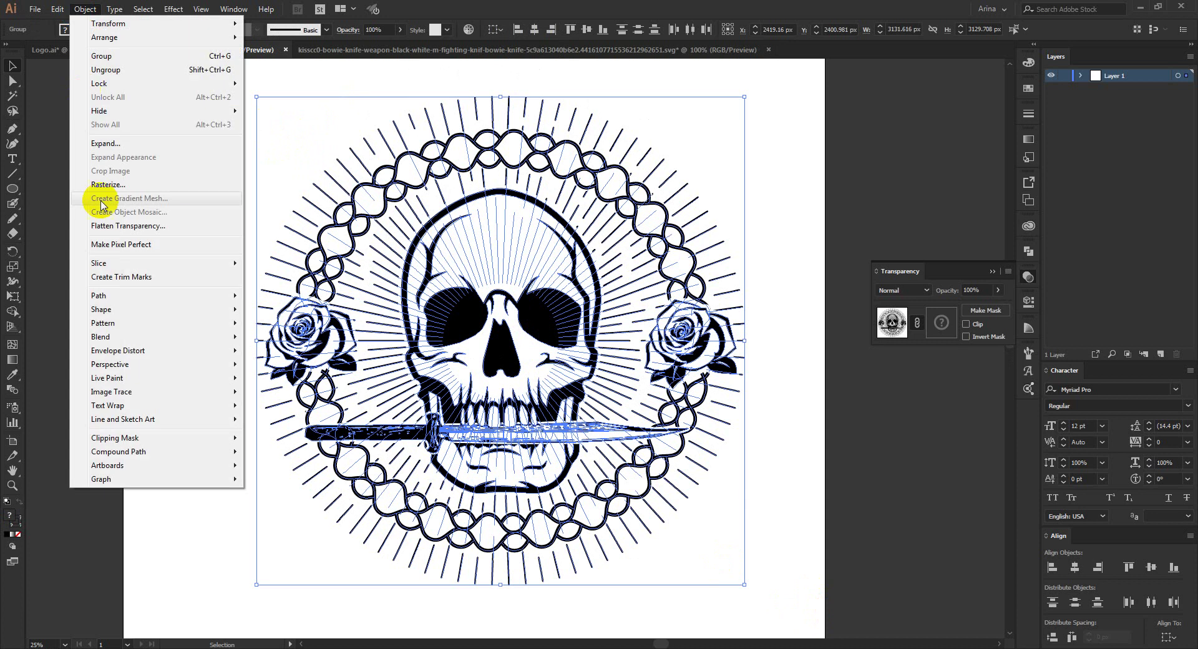
click(106, 144)
click(332, 362)
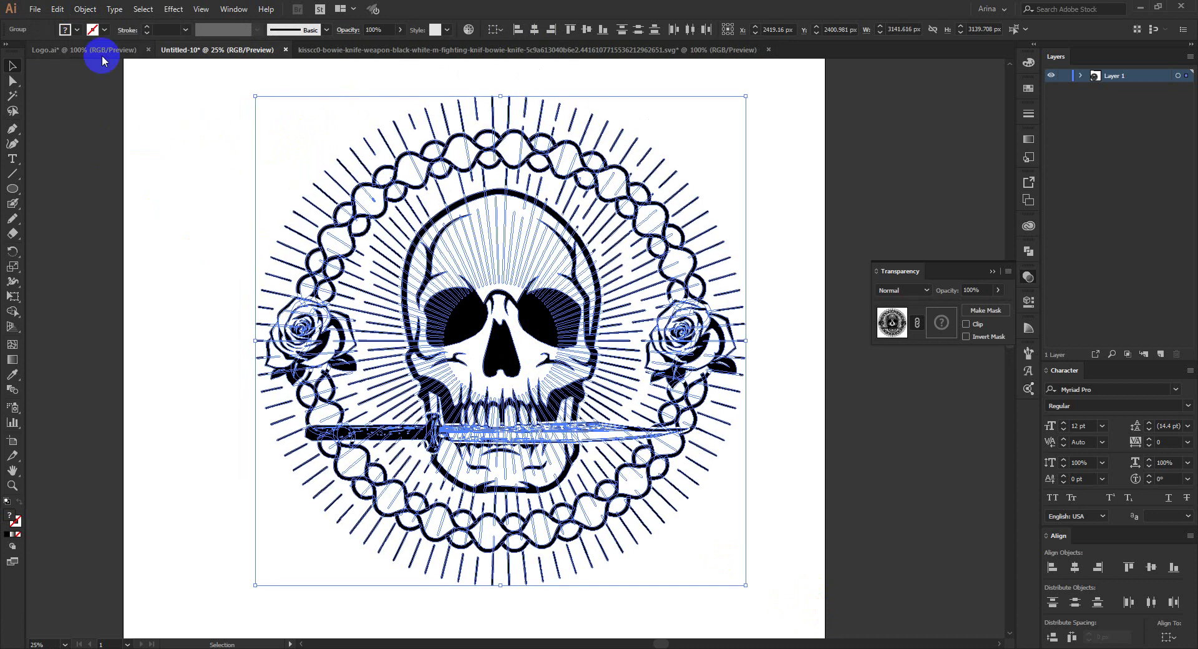
Step: Try a red fill on the whole expanded emblem
click(76, 30)
click(92, 50)
click(154, 192)
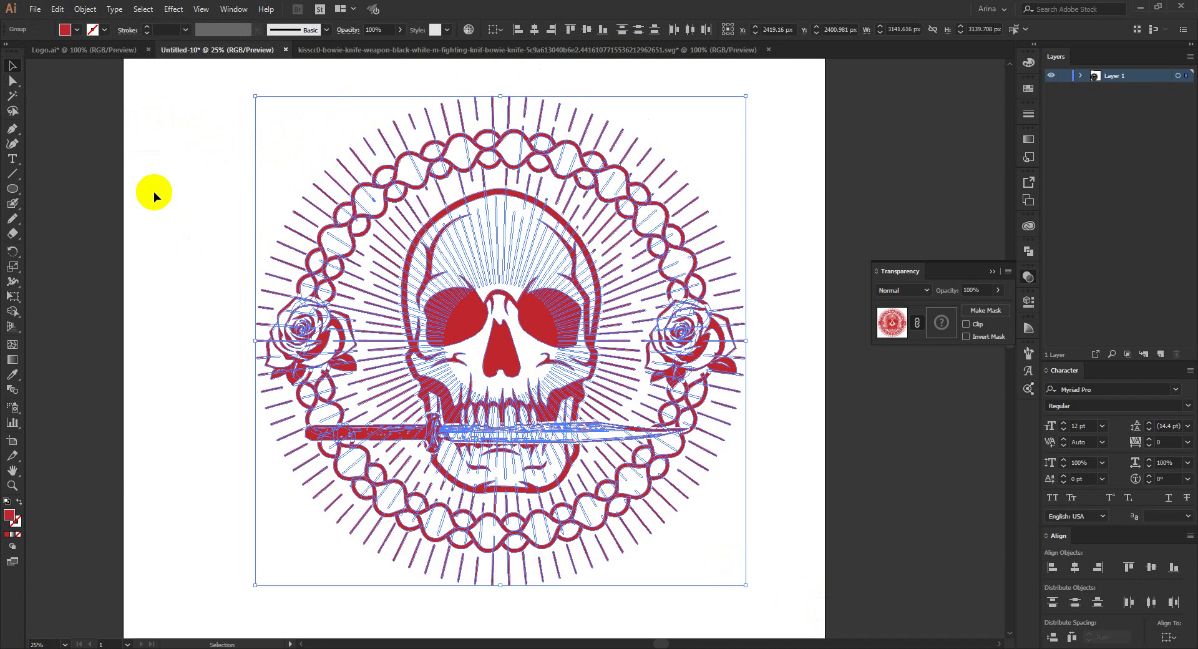
drag(204, 106, 822, 605)
click(770, 511)
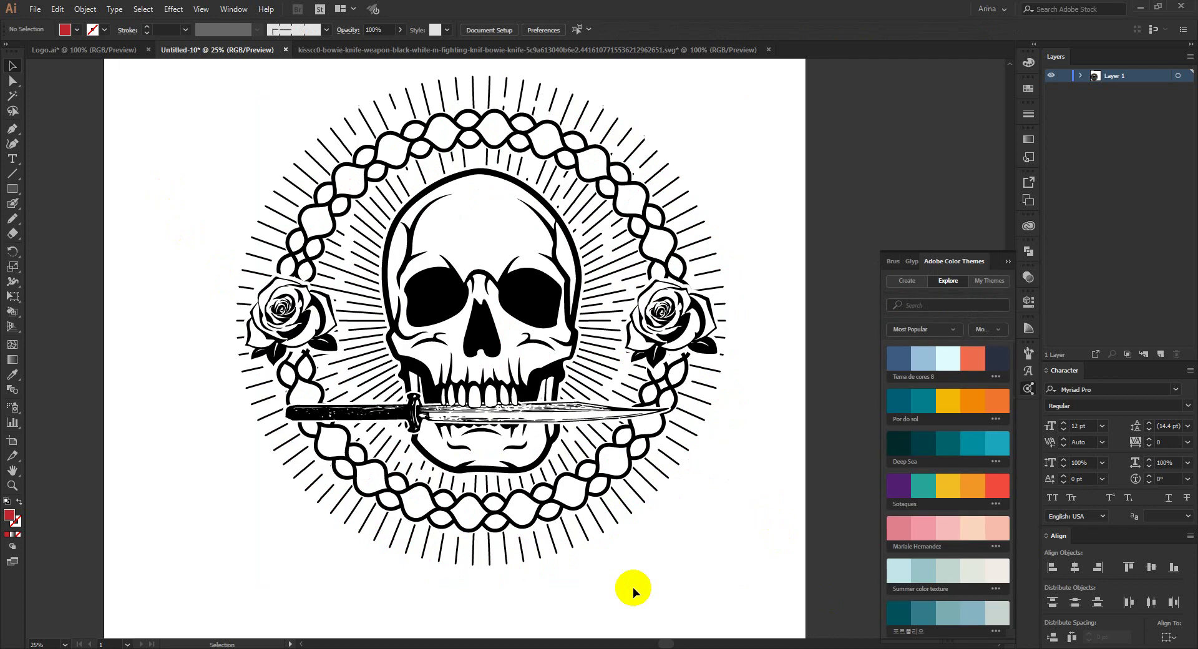
Step: Close the Adobe Color Themes and examine the whole emblem enlarged on the artboard
drag(796, 588, 198, 70)
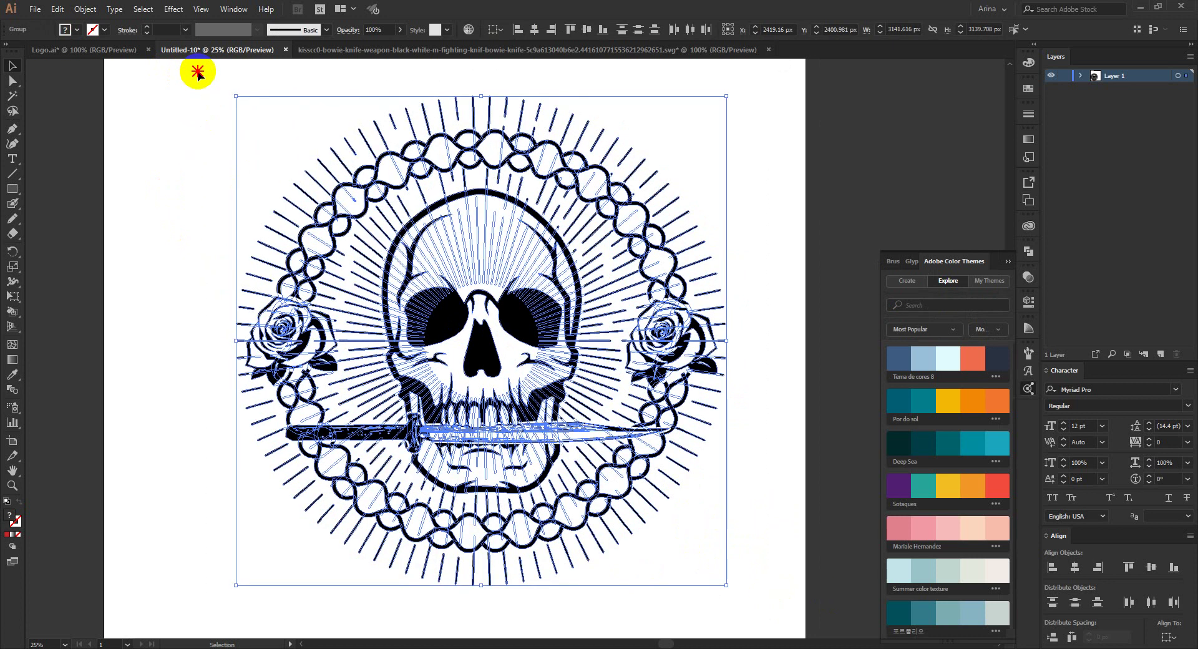
click(197, 73)
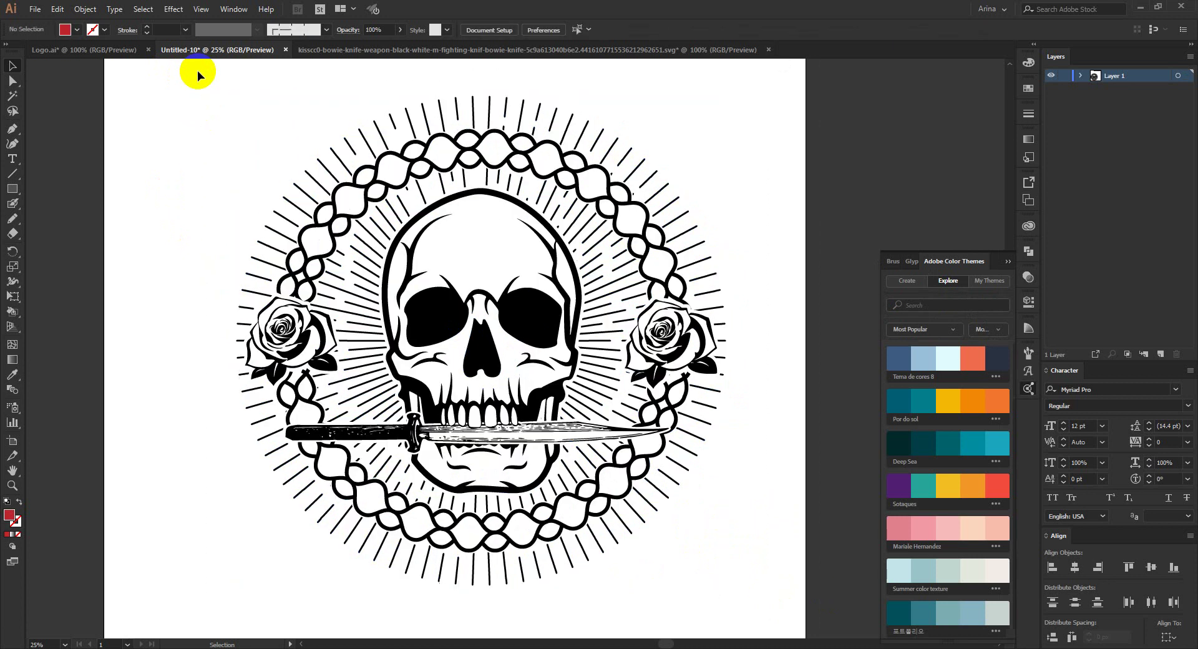
click(1027, 388)
click(13, 423)
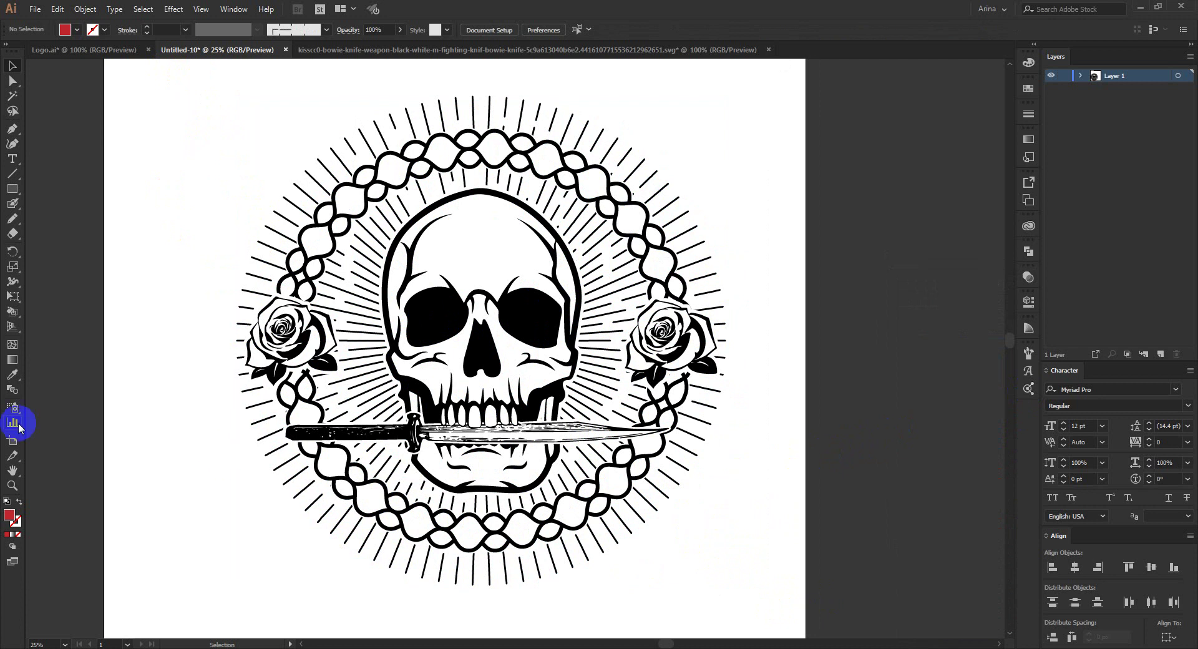
click(12, 485)
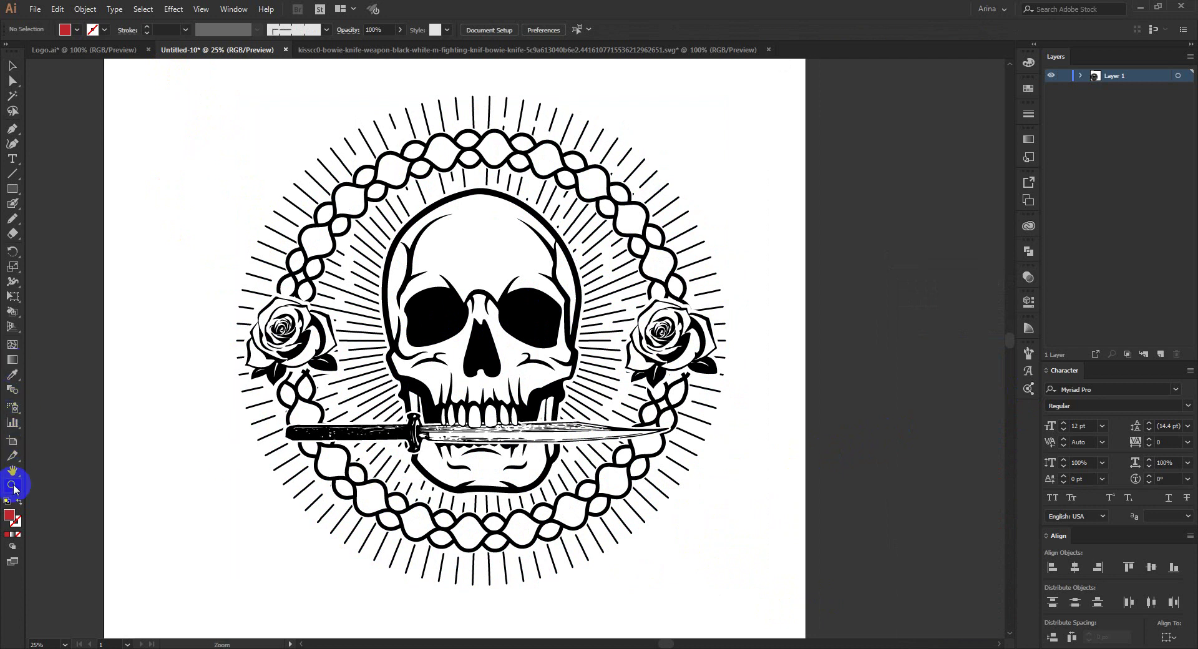
drag(200, 93, 755, 617)
click(12, 66)
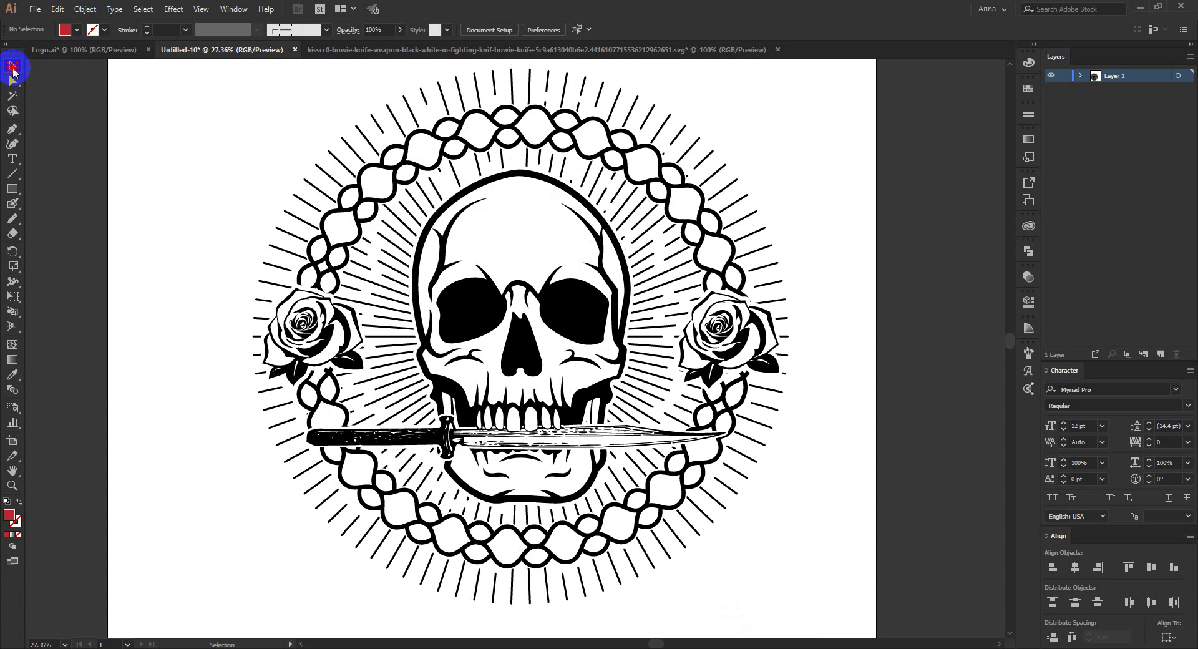
key(space)
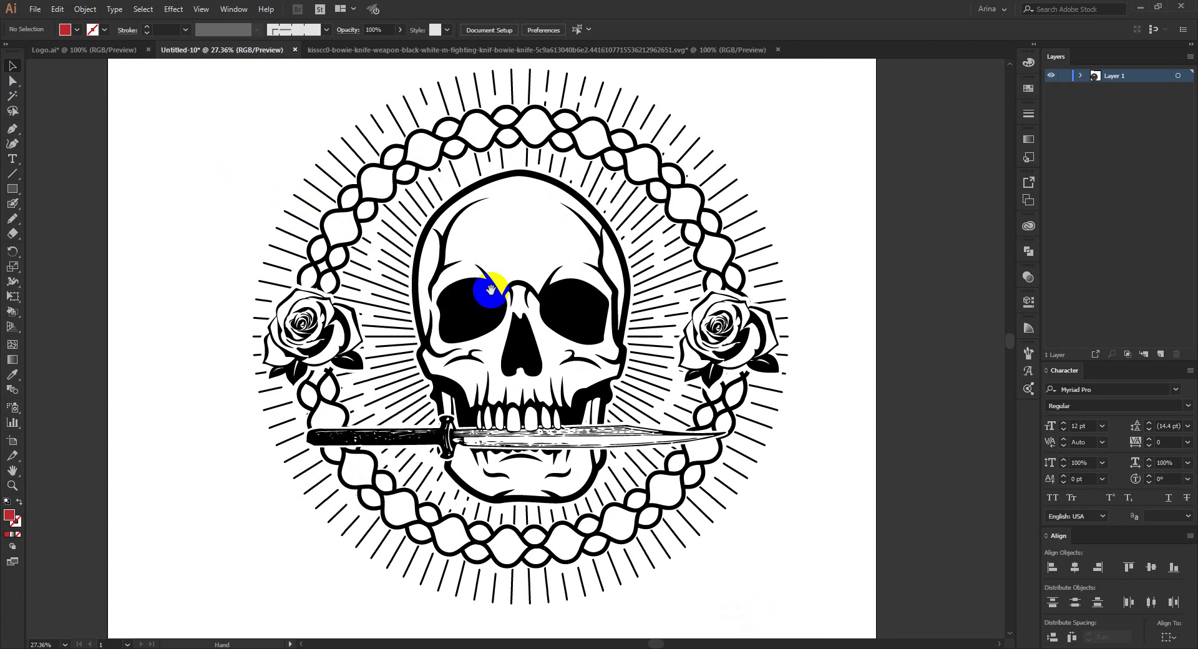
drag(491, 290, 494, 295)
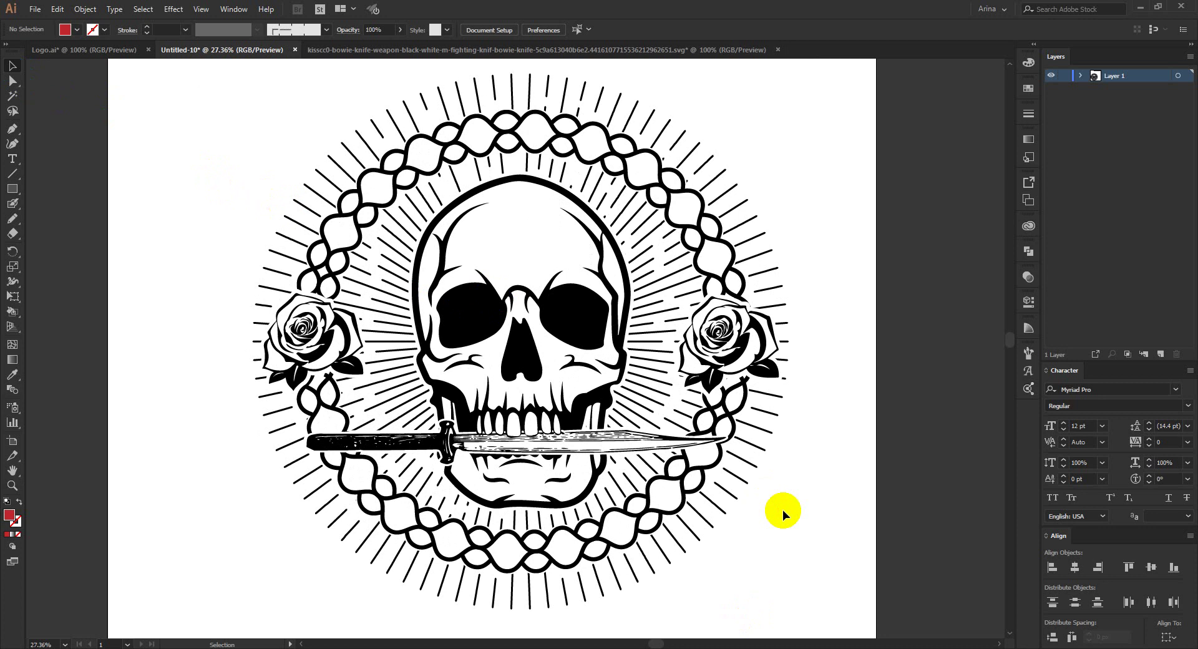
click(227, 154)
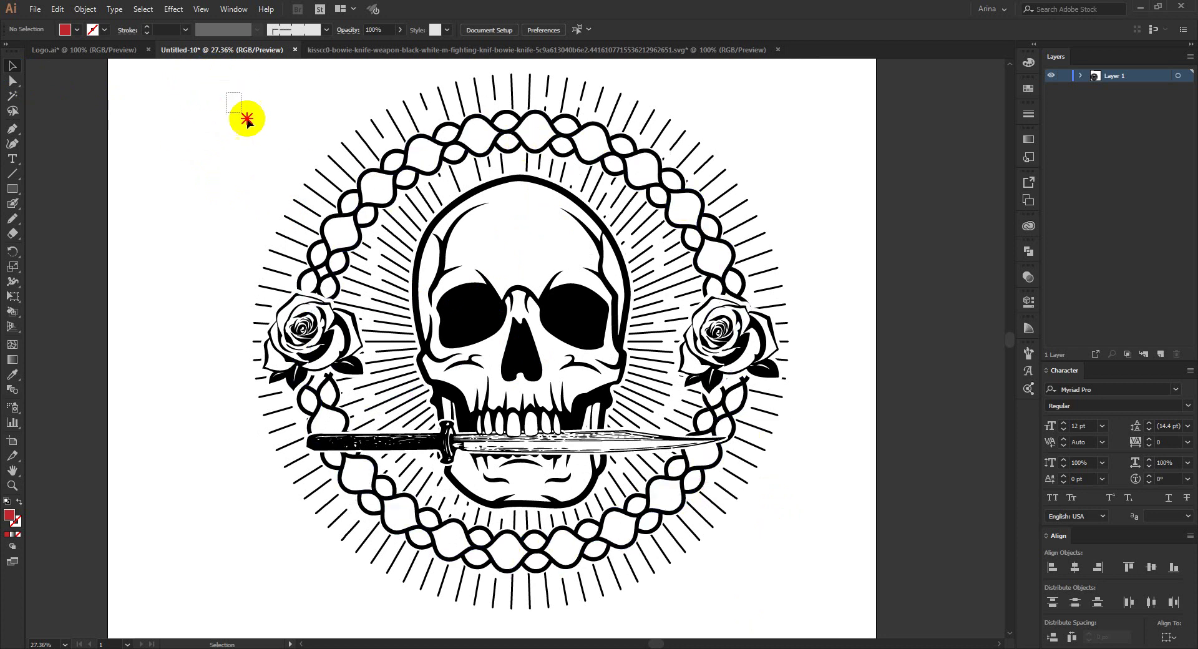
drag(247, 119, 846, 525)
click(846, 525)
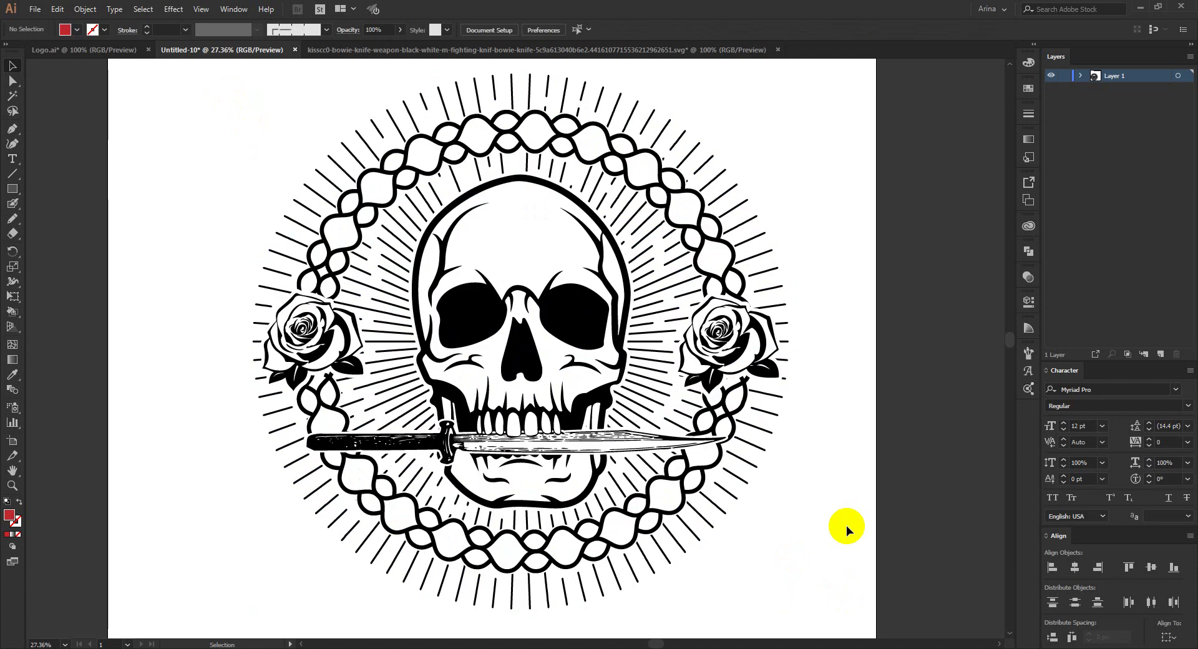